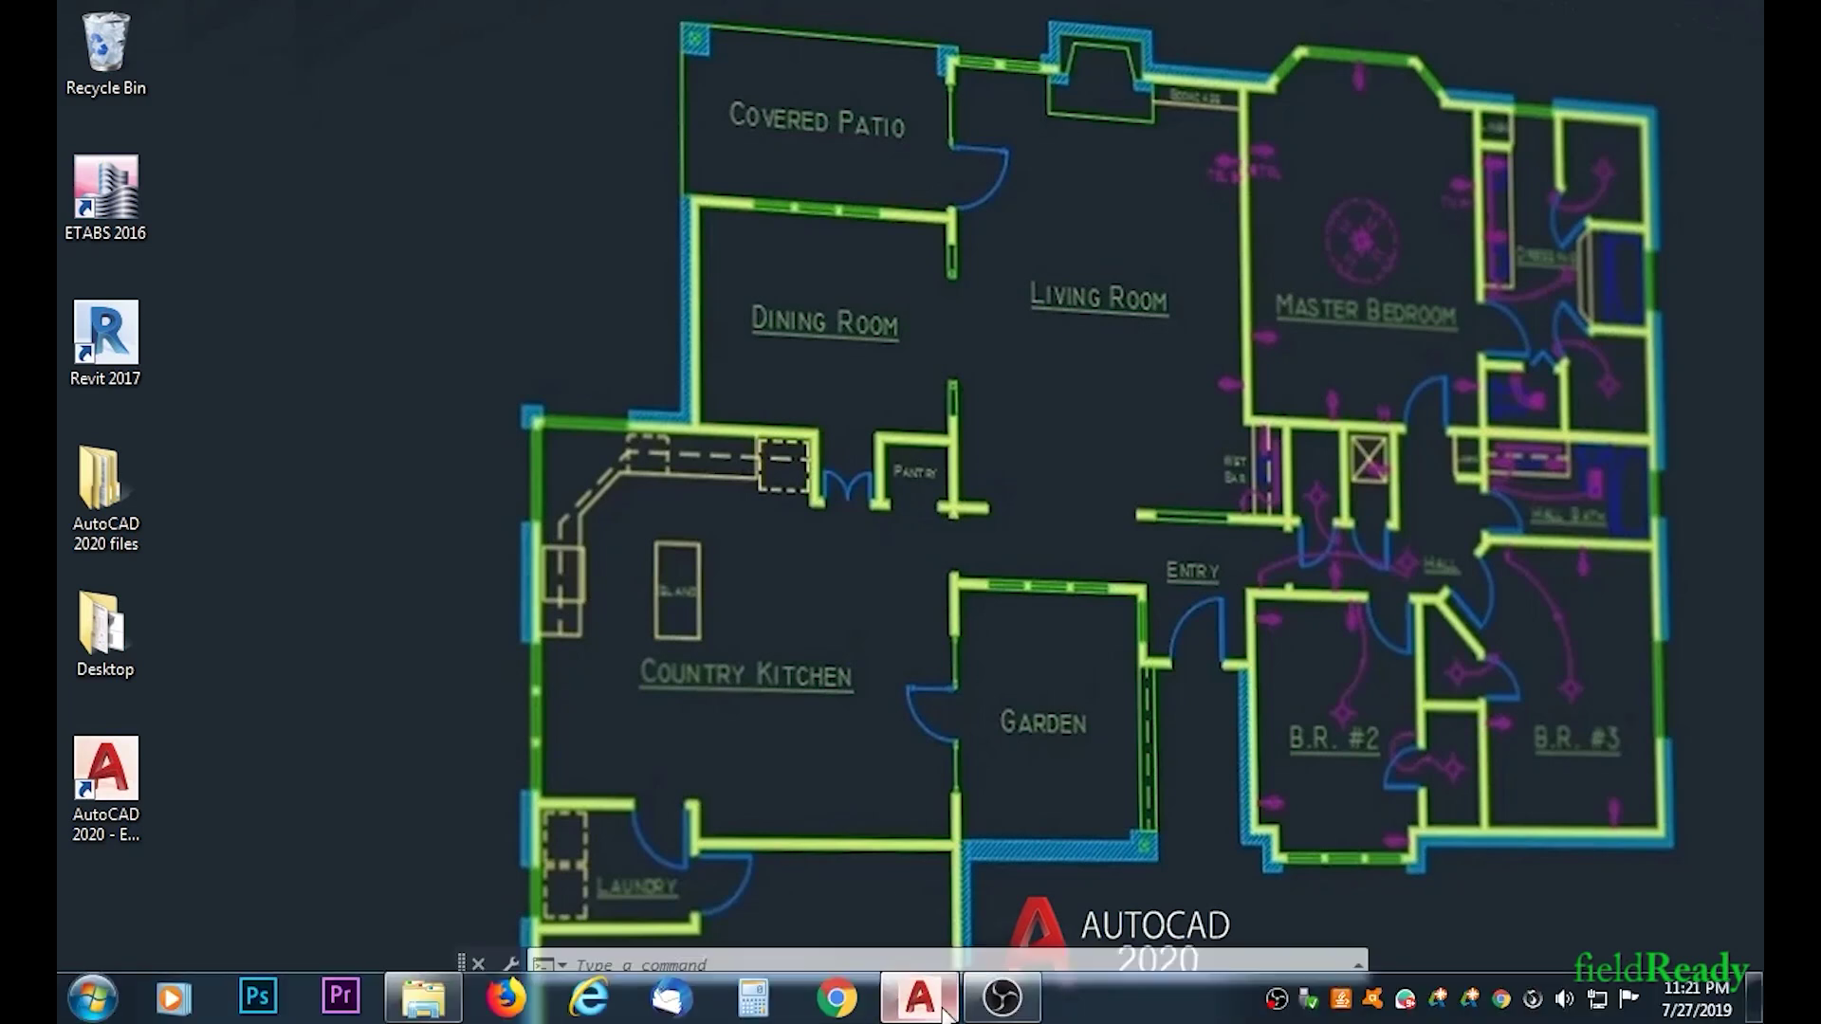
# - Switch to AutoCAD and copy the floor plan with the garden and car parking about 545' straight down into empty space
pyautogui.click(919, 996)
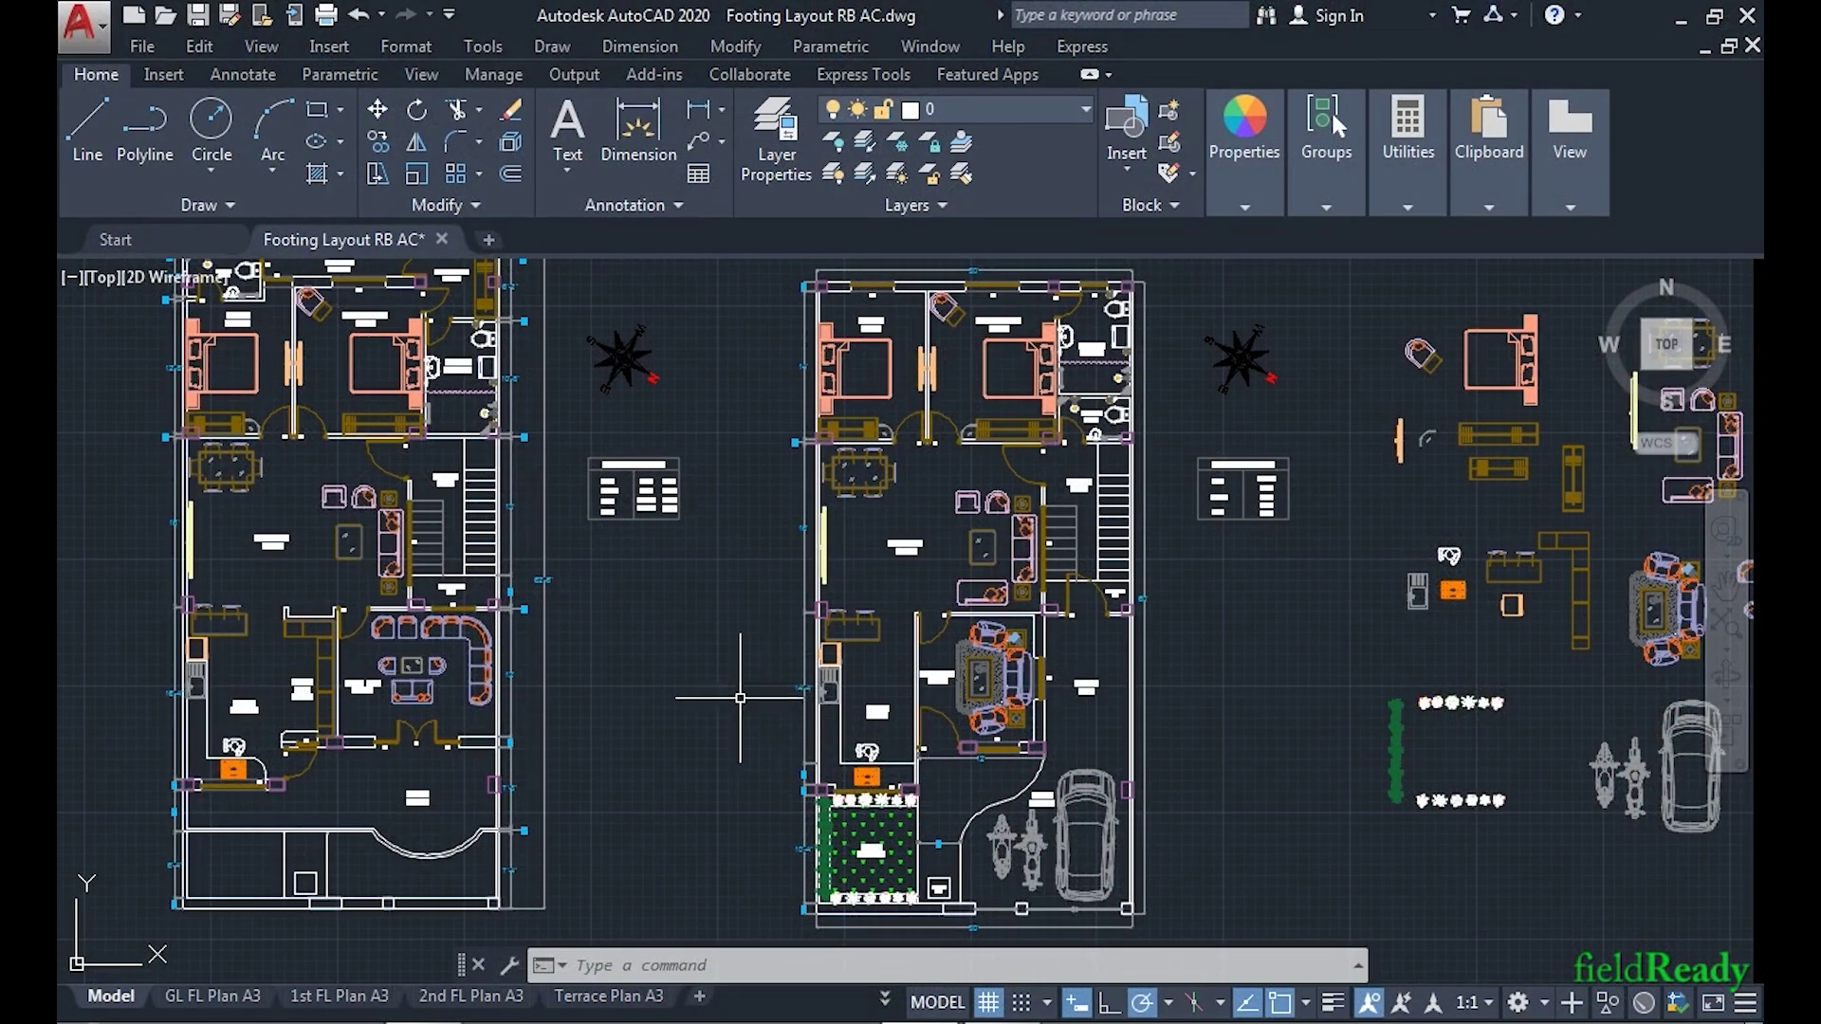
pyautogui.scroll(-2, 948, 569)
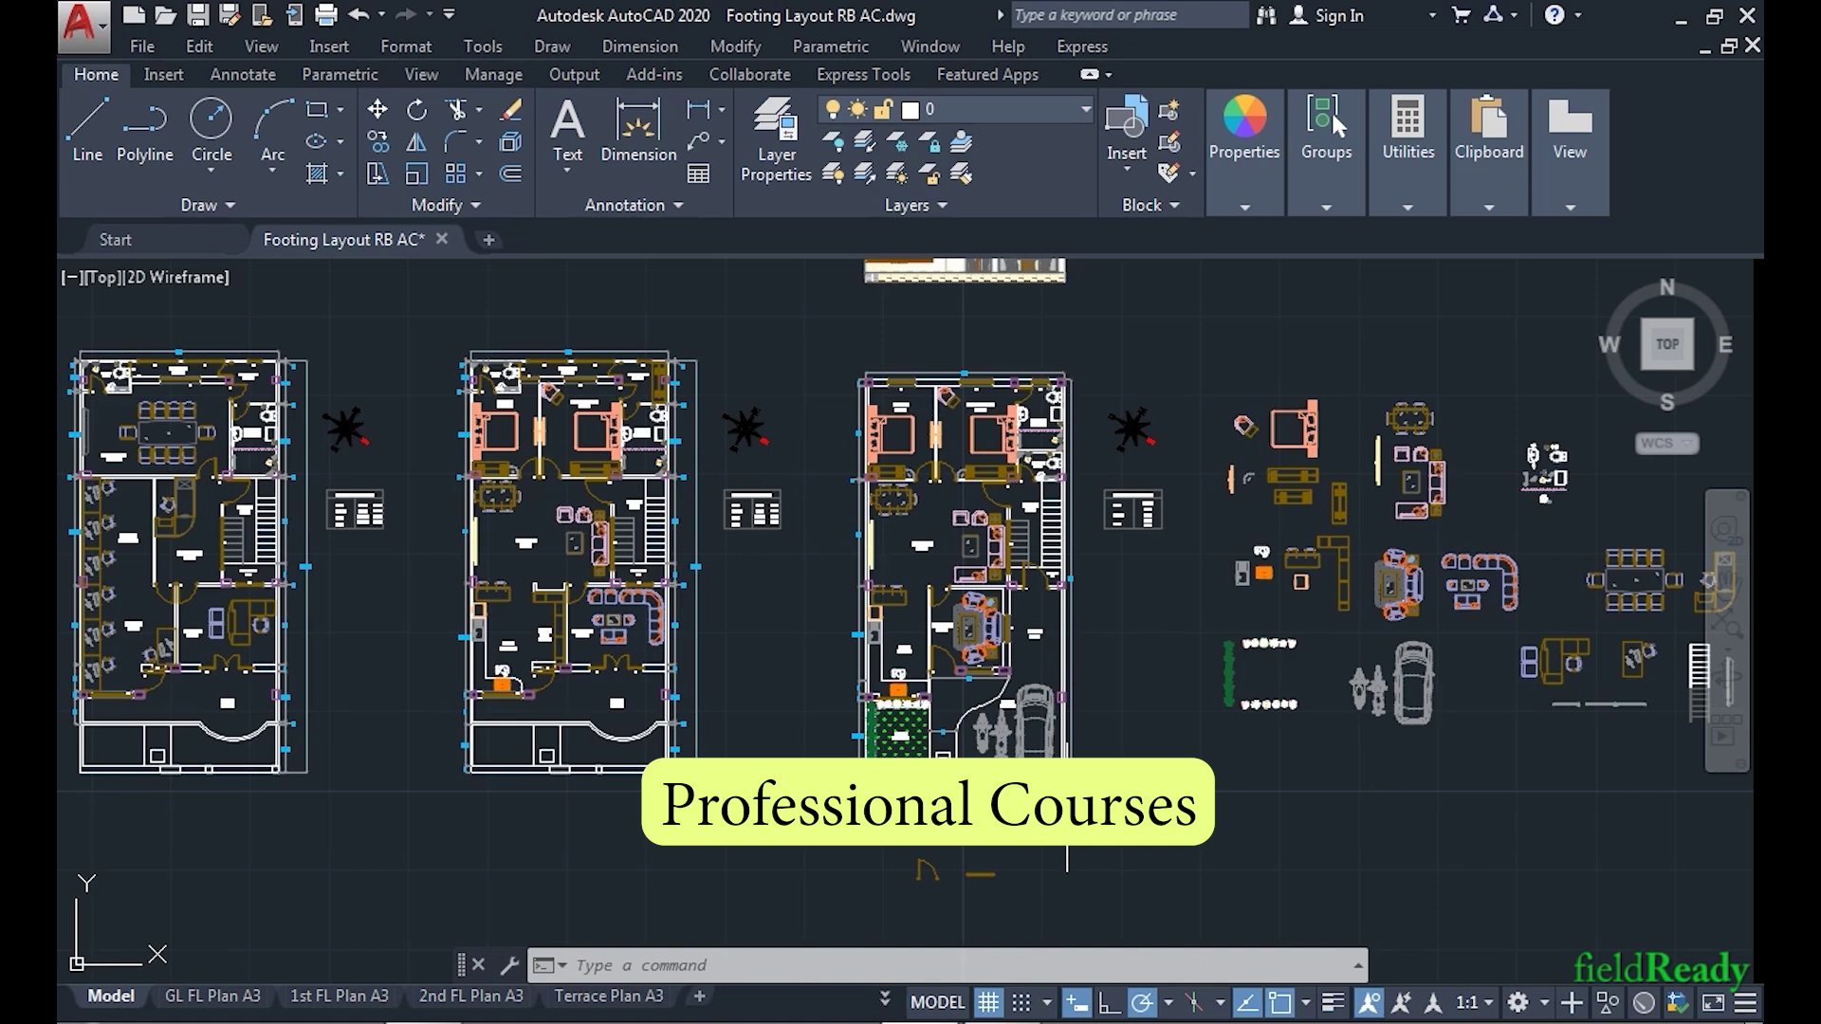
pyautogui.click(1093, 811)
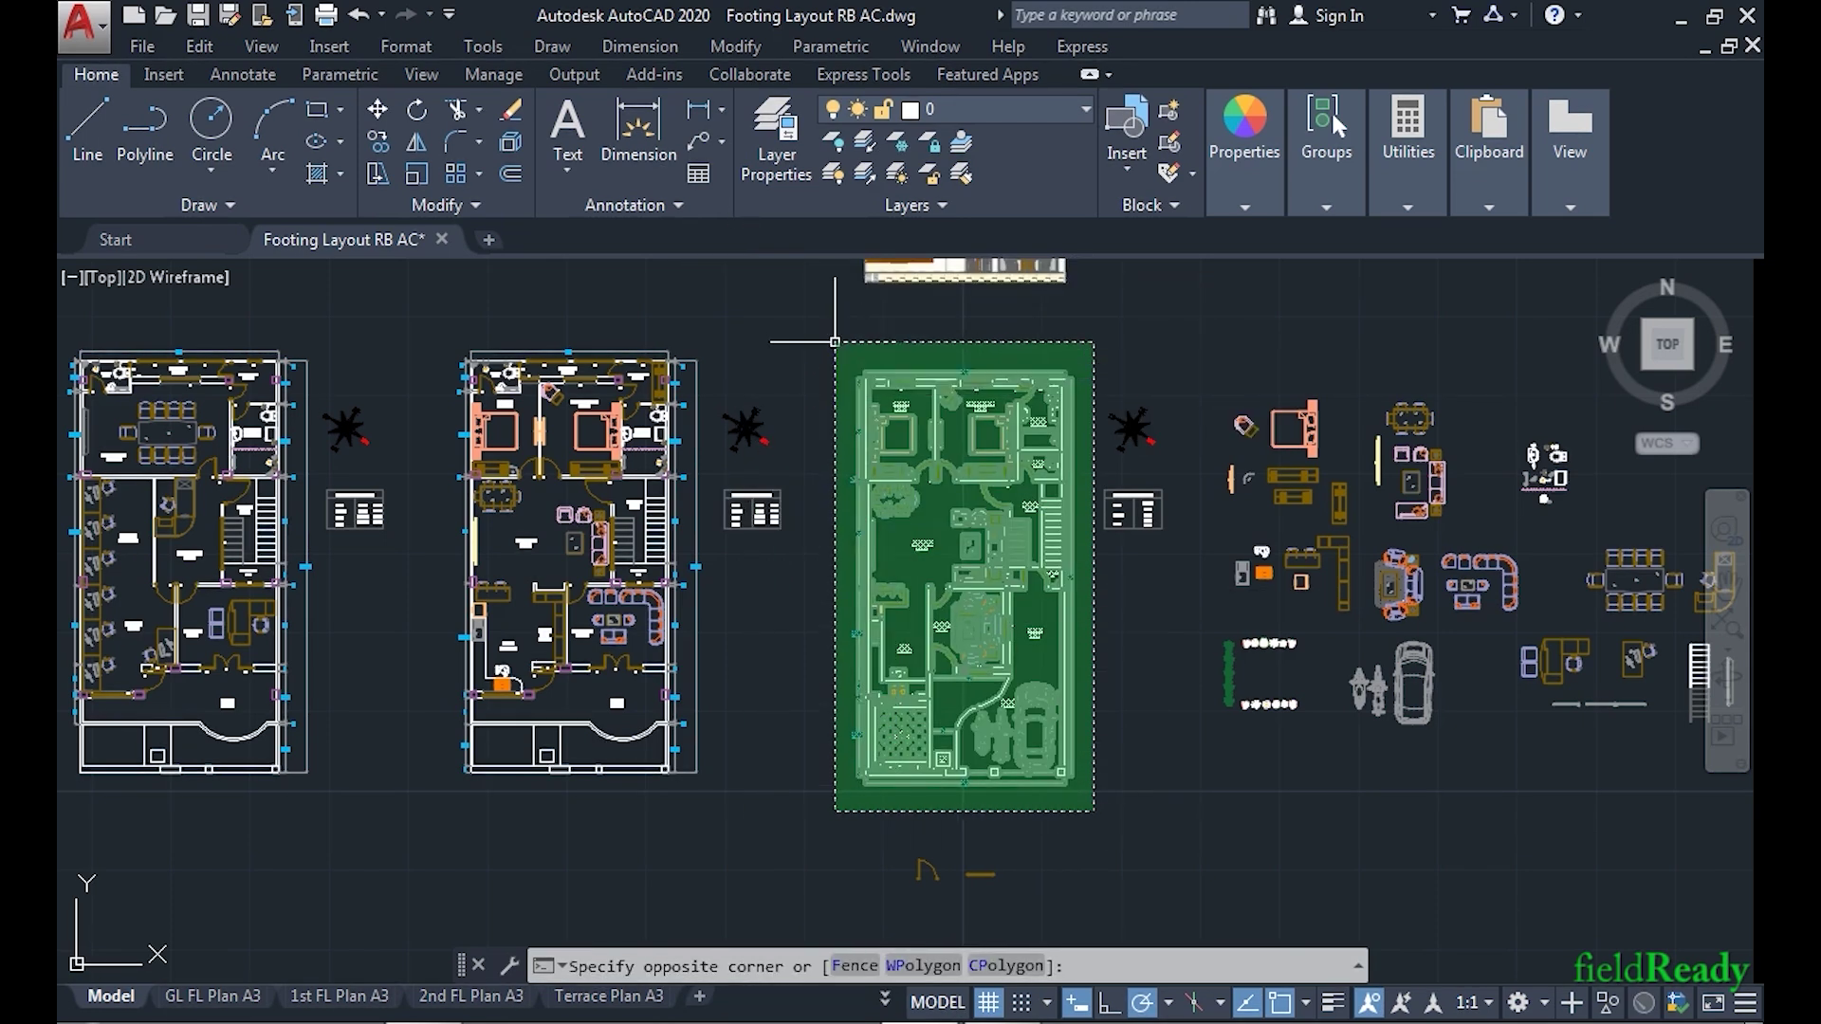
pyautogui.click(835, 340)
pyautogui.write('co')
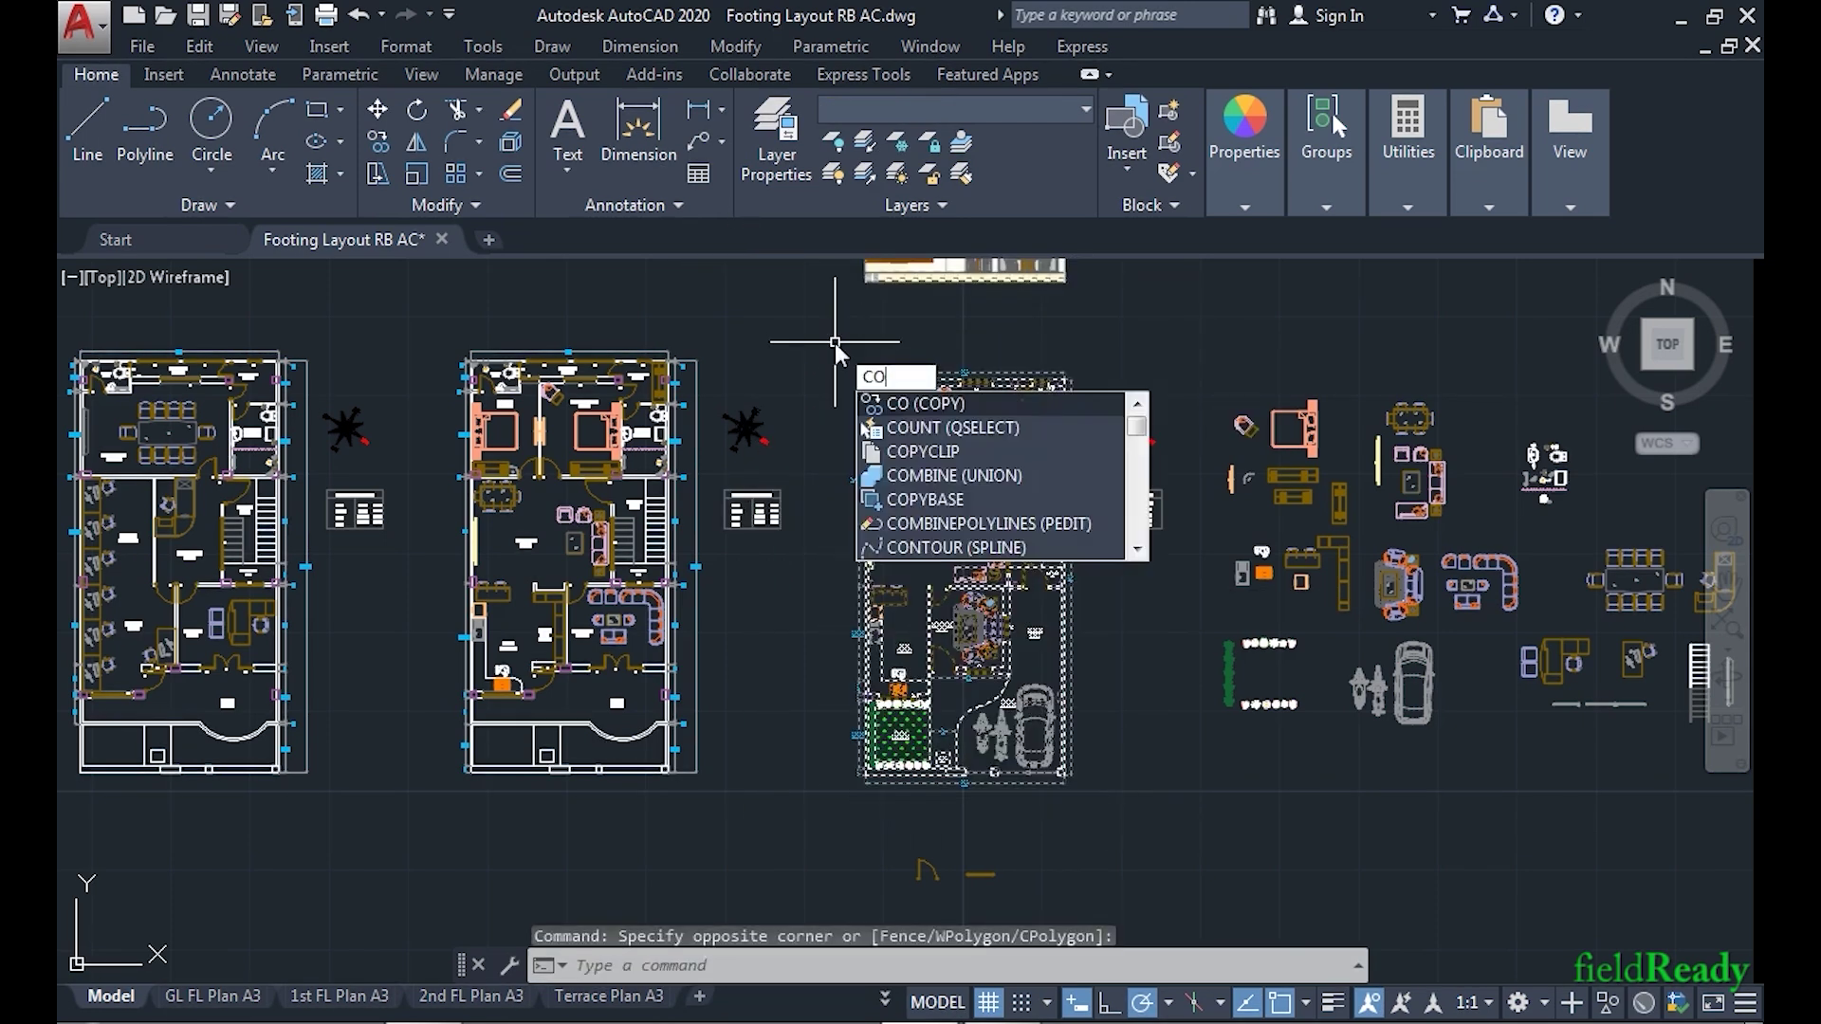
pyautogui.press('Return')
pyautogui.click(958, 541)
pyautogui.scroll(-5, 966, 403)
pyautogui.scroll(10, 966, 827)
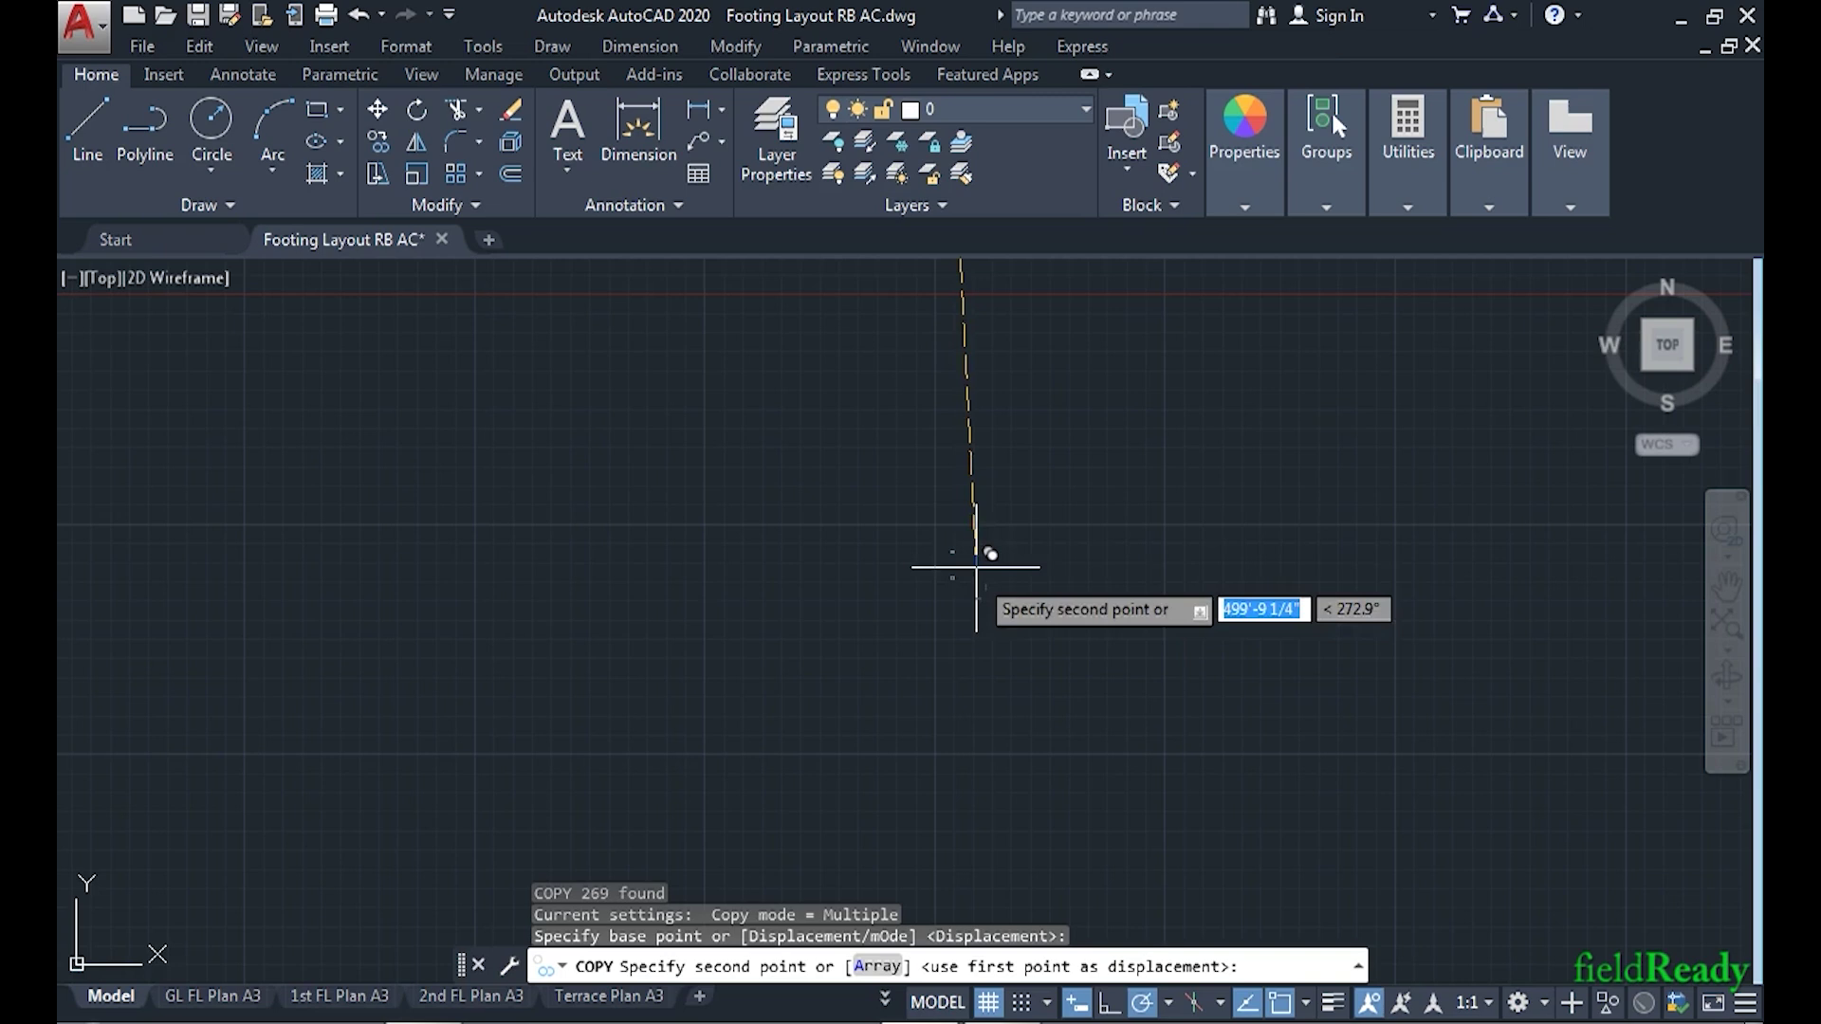
pyautogui.moveTo(922, 535); pyautogui.dragTo(914, 343, button='middle')
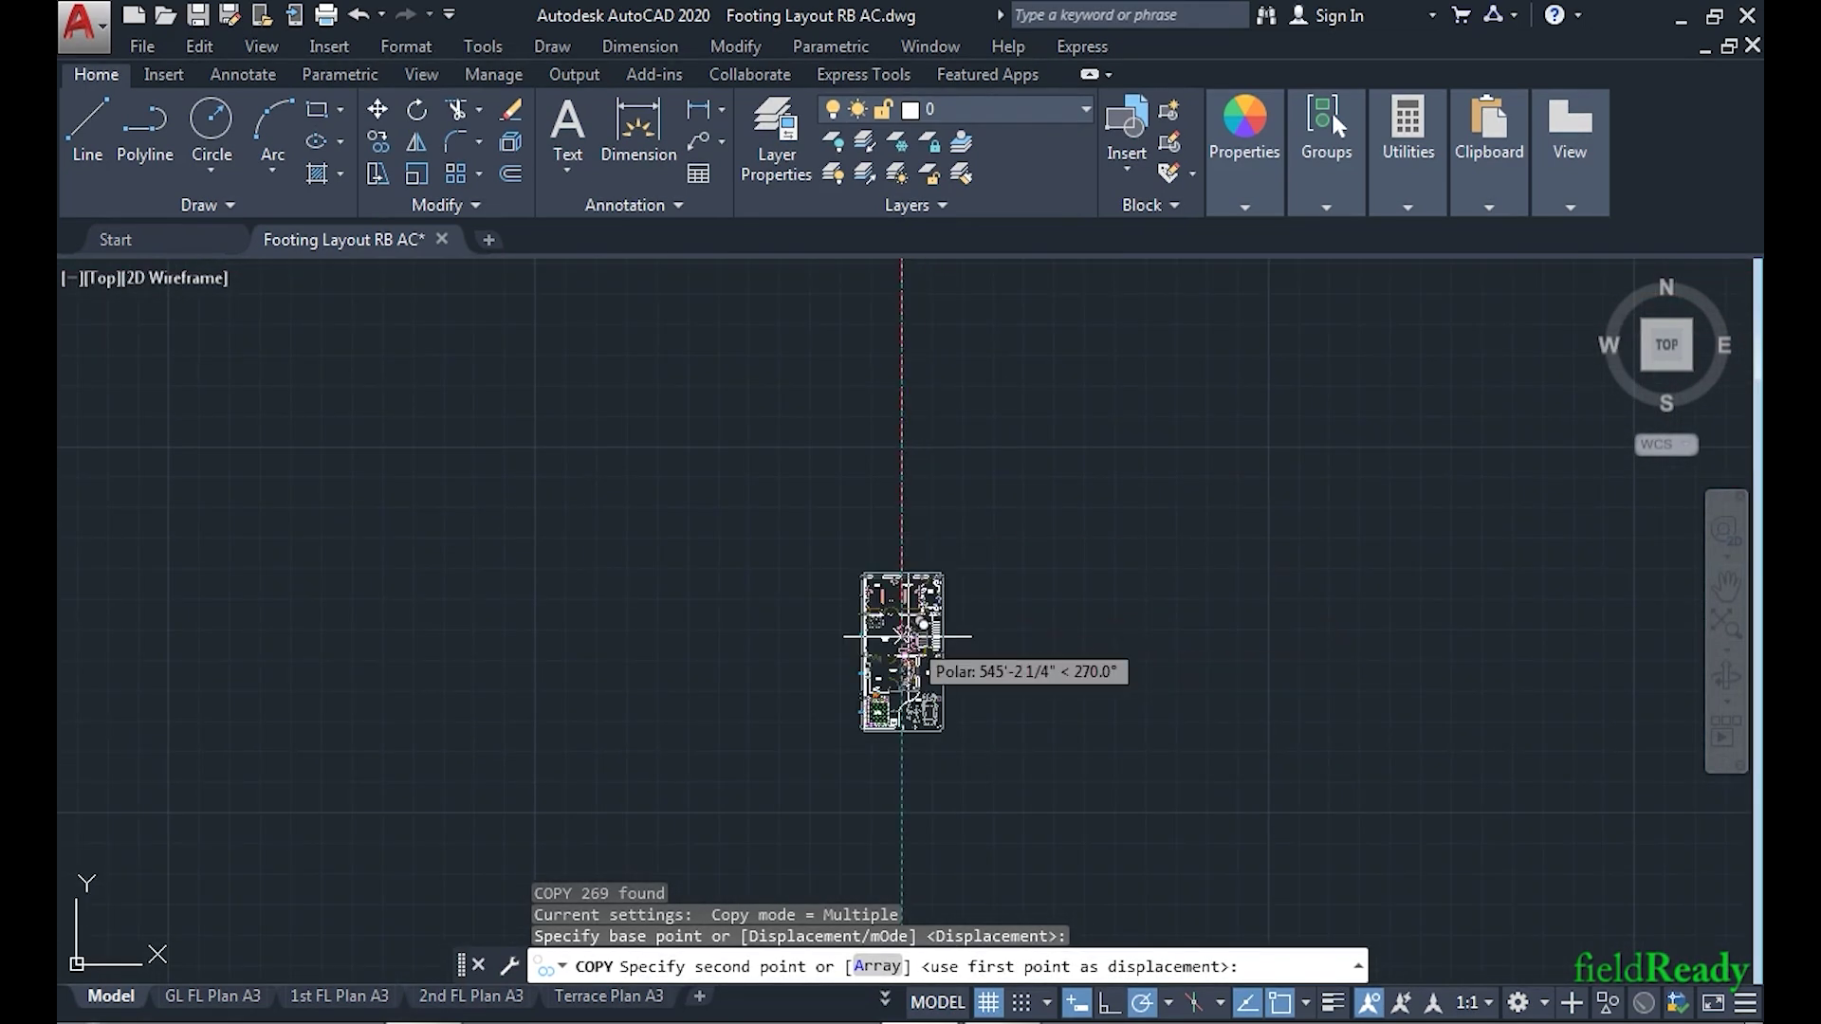
pyautogui.click(902, 637)
pyautogui.press('Return')
# - Explode the entire copied floor plan into separate objects
pyautogui.scroll(4, 908, 682)
pyautogui.moveTo(907, 682); pyautogui.dragTo(927, 676, button='middle')
pyautogui.click(1125, 840)
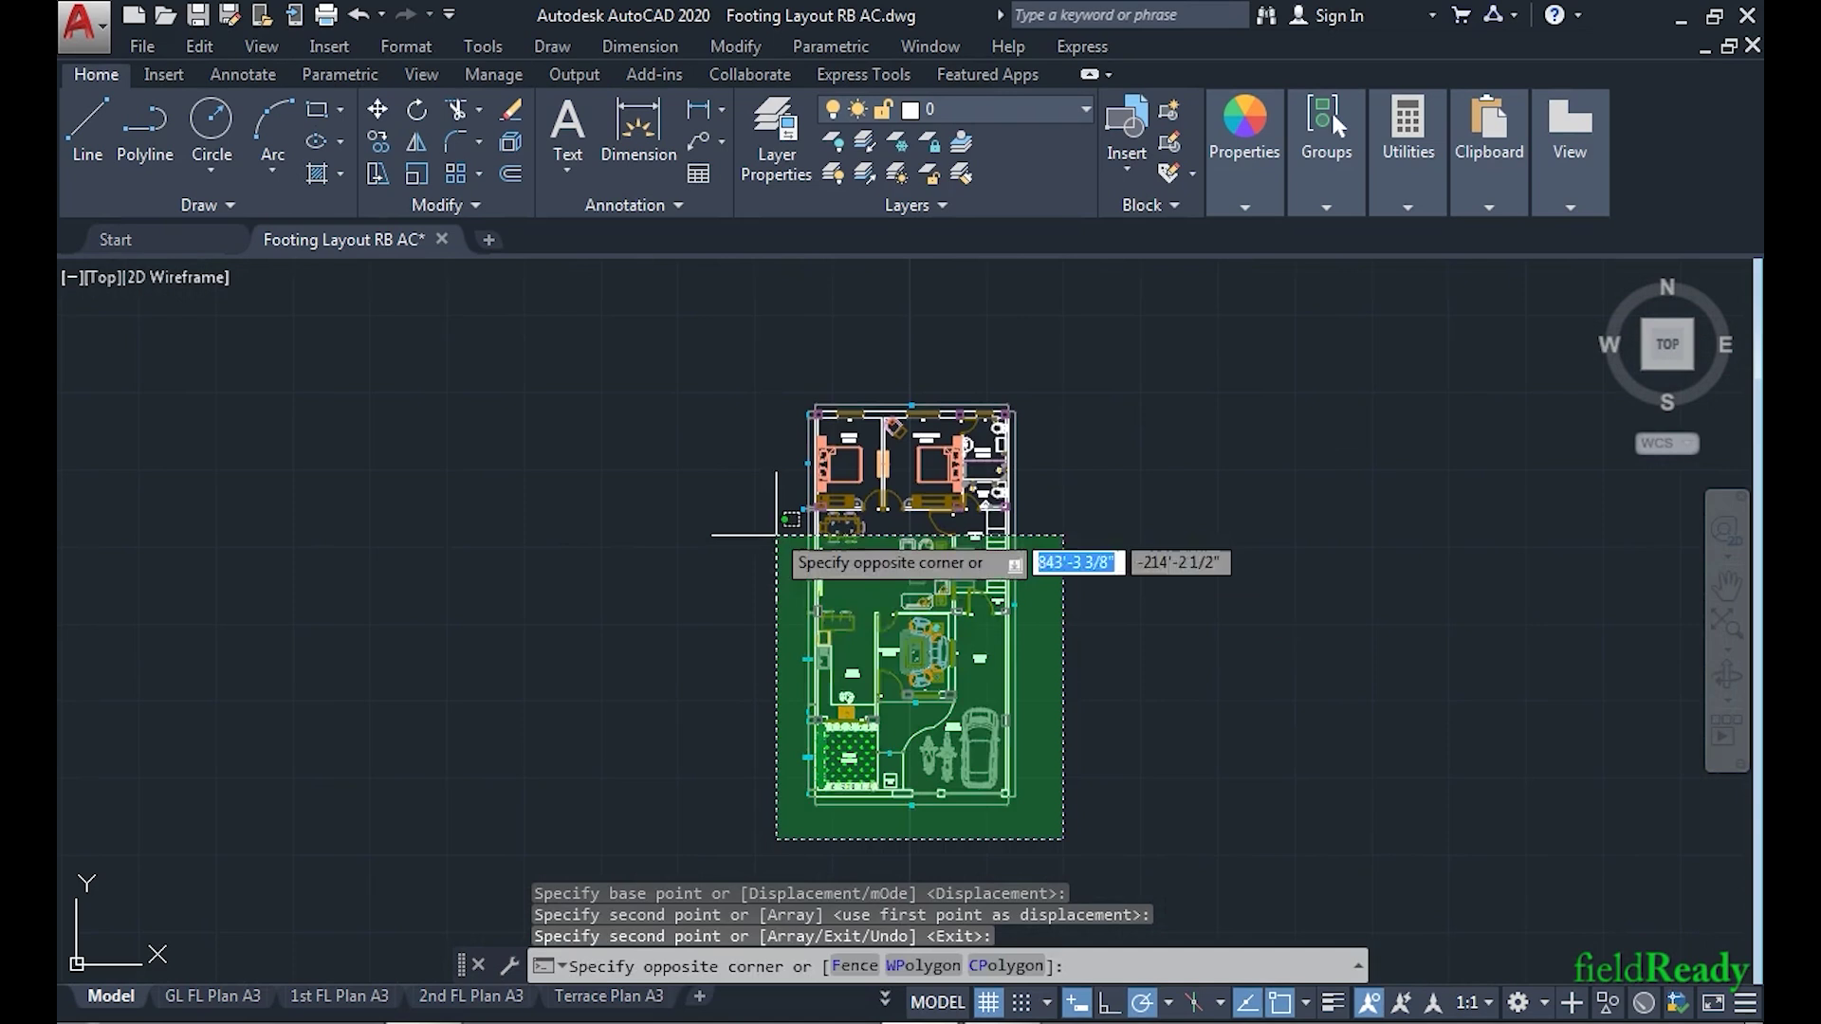
pyautogui.click(730, 358)
pyautogui.write('explo')
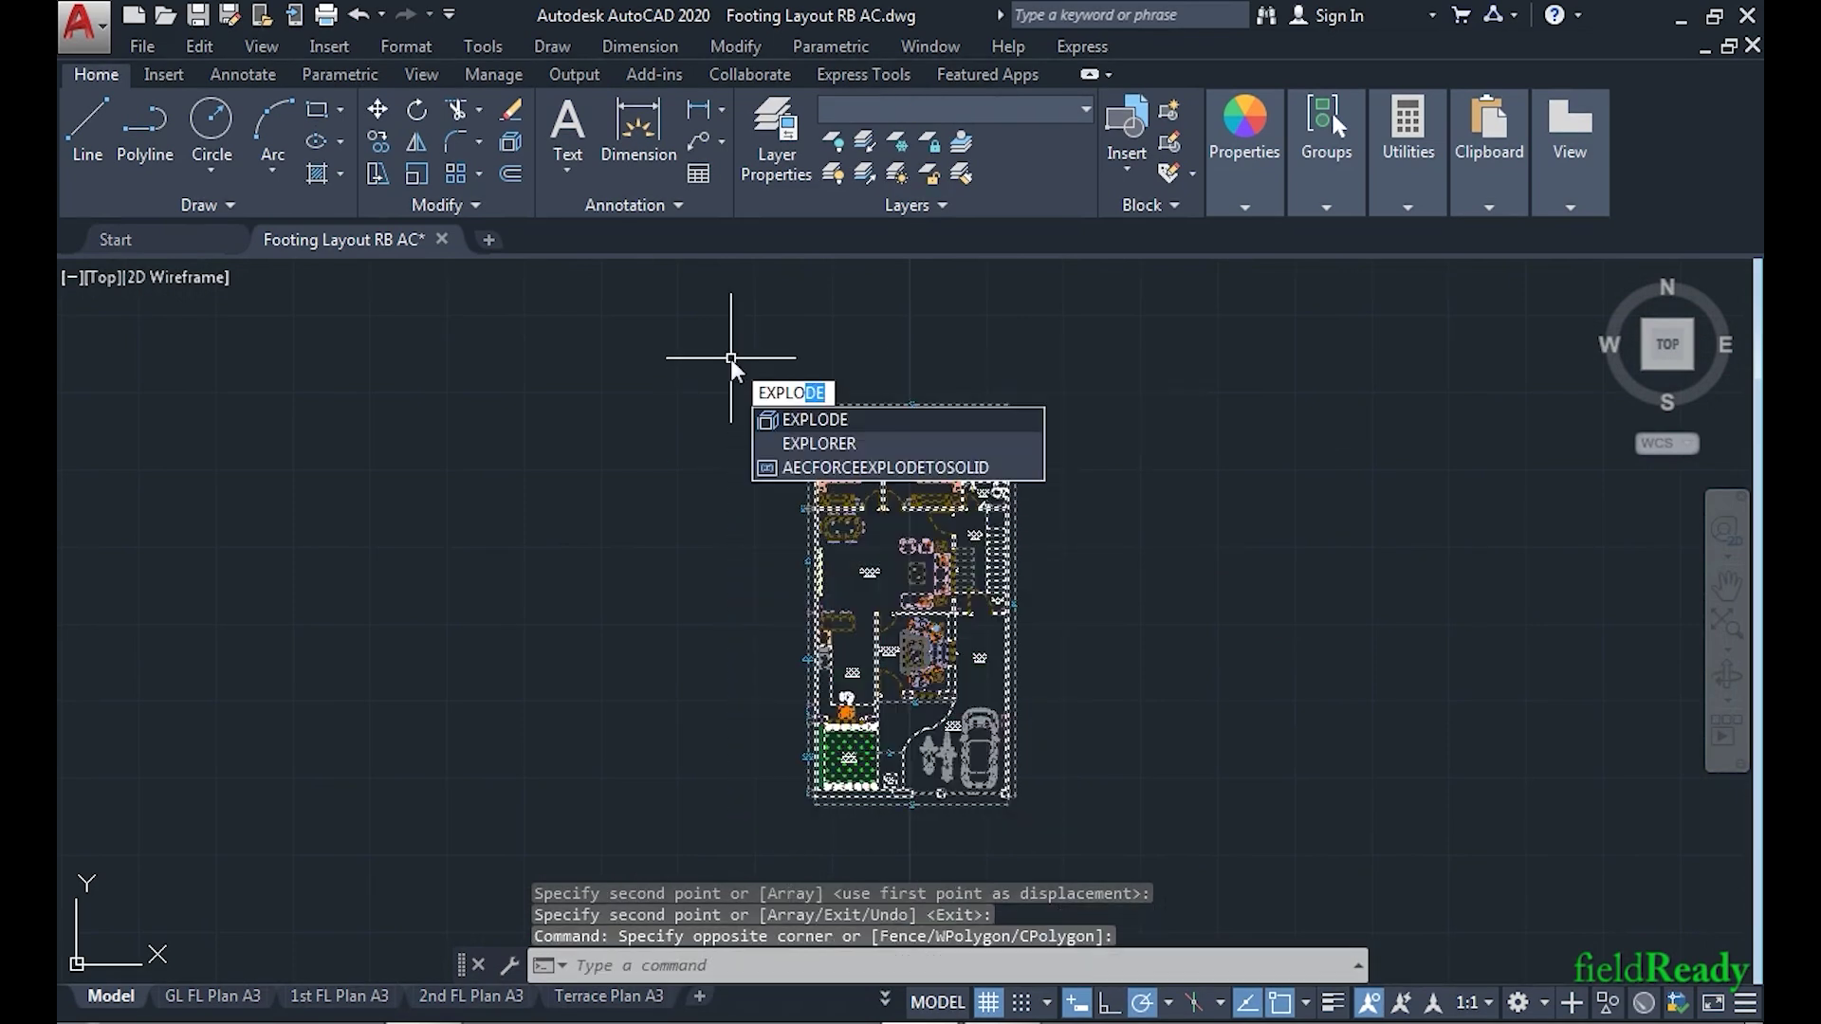
pyautogui.press('Return')
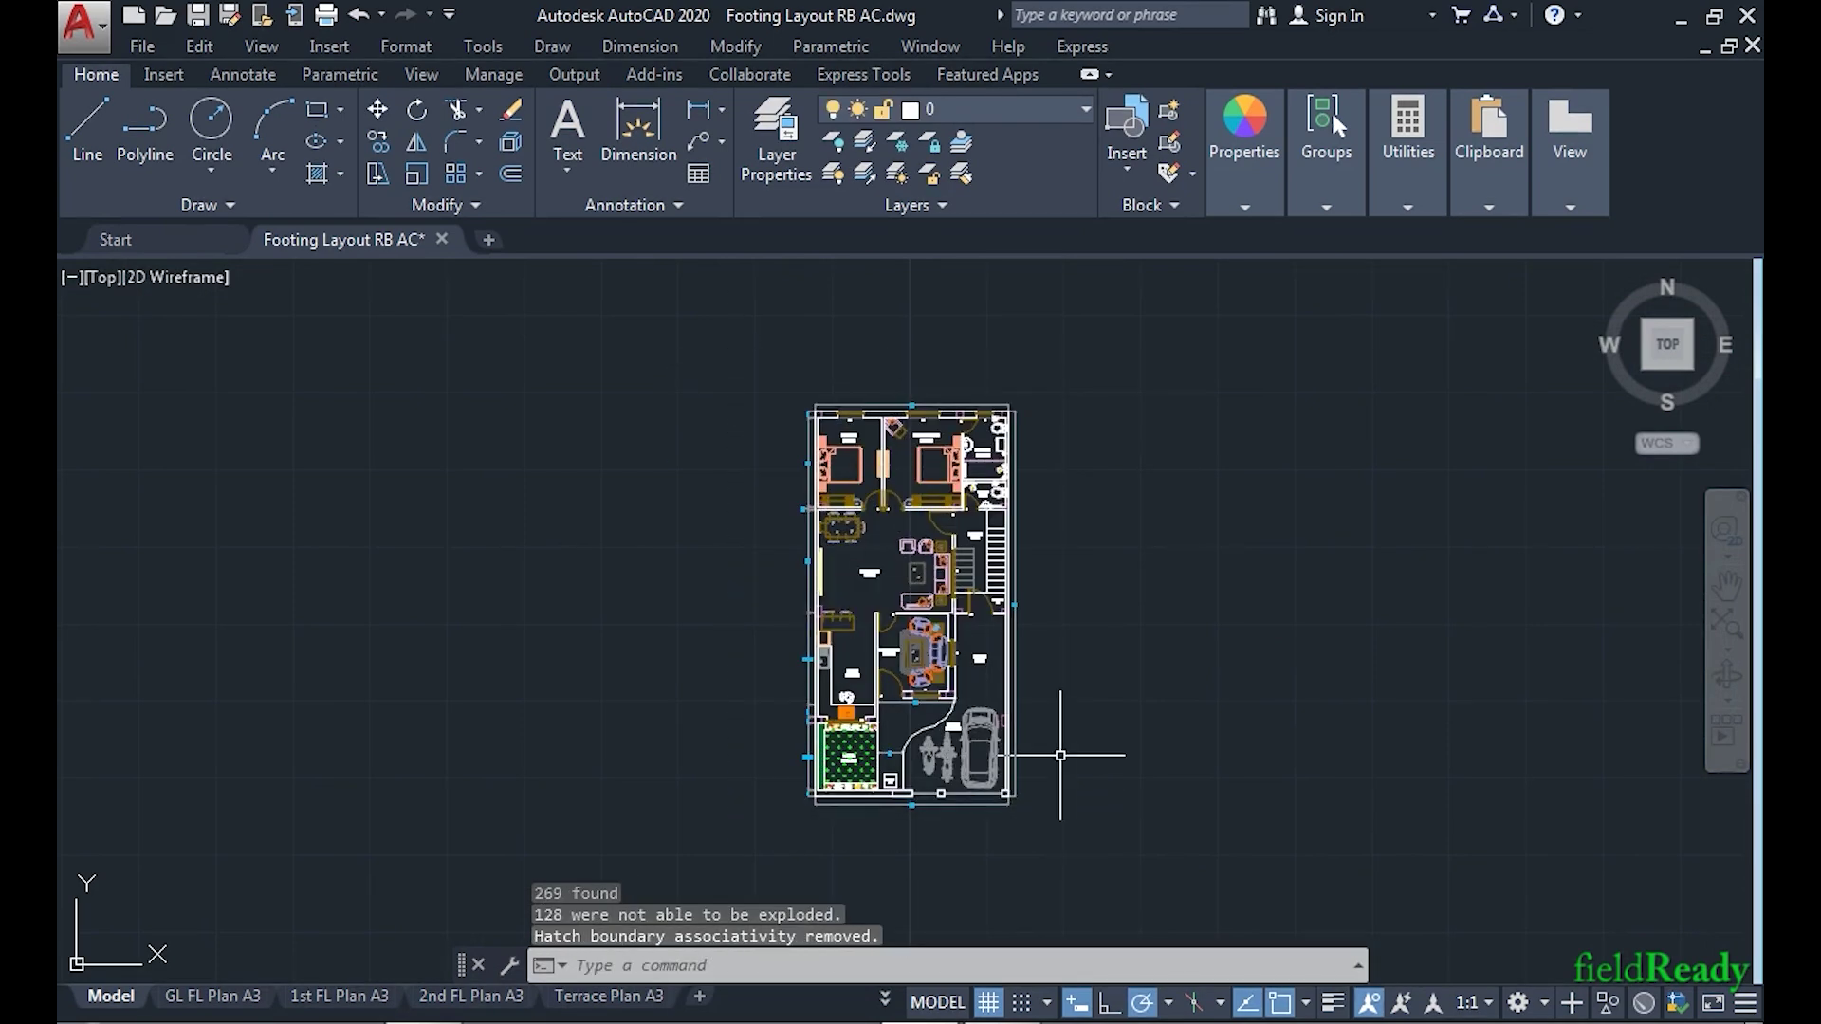
# - Set the colour of all objects in the copied floor plan to dark grey
pyautogui.click(1078, 854)
pyautogui.click(650, 274)
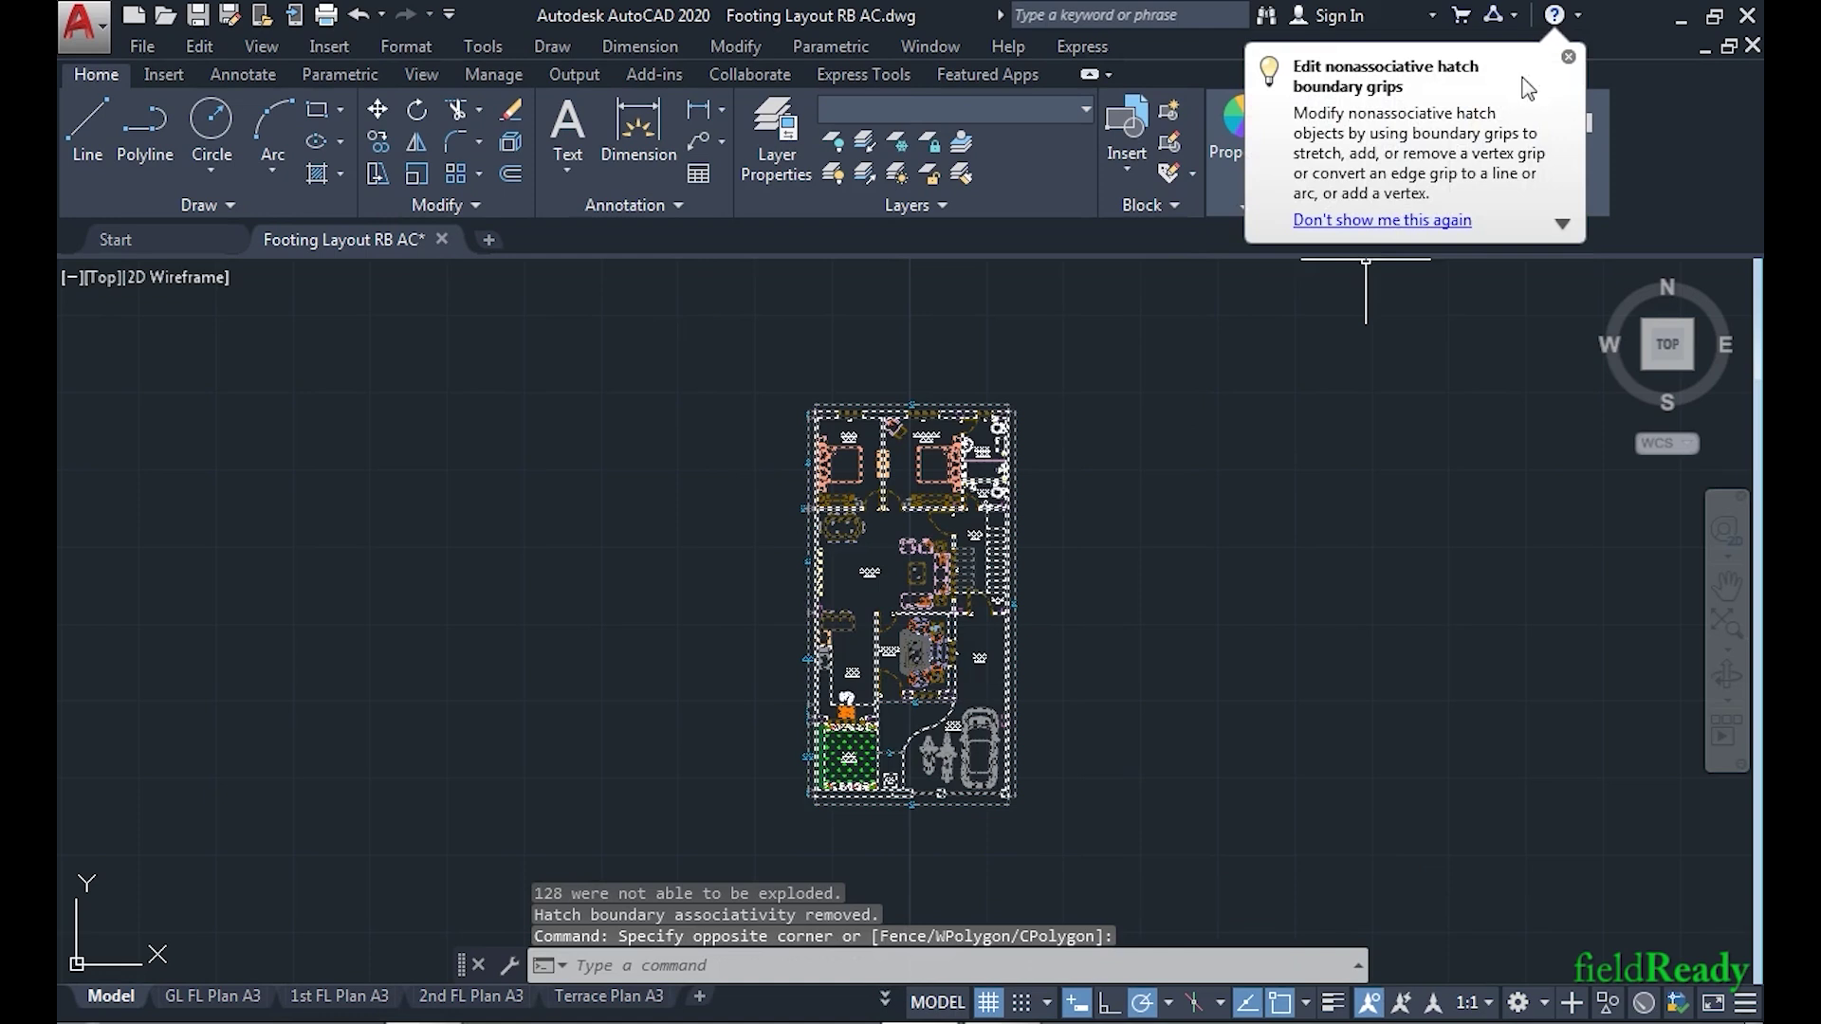
pyautogui.click(1251, 161)
pyautogui.click(1356, 237)
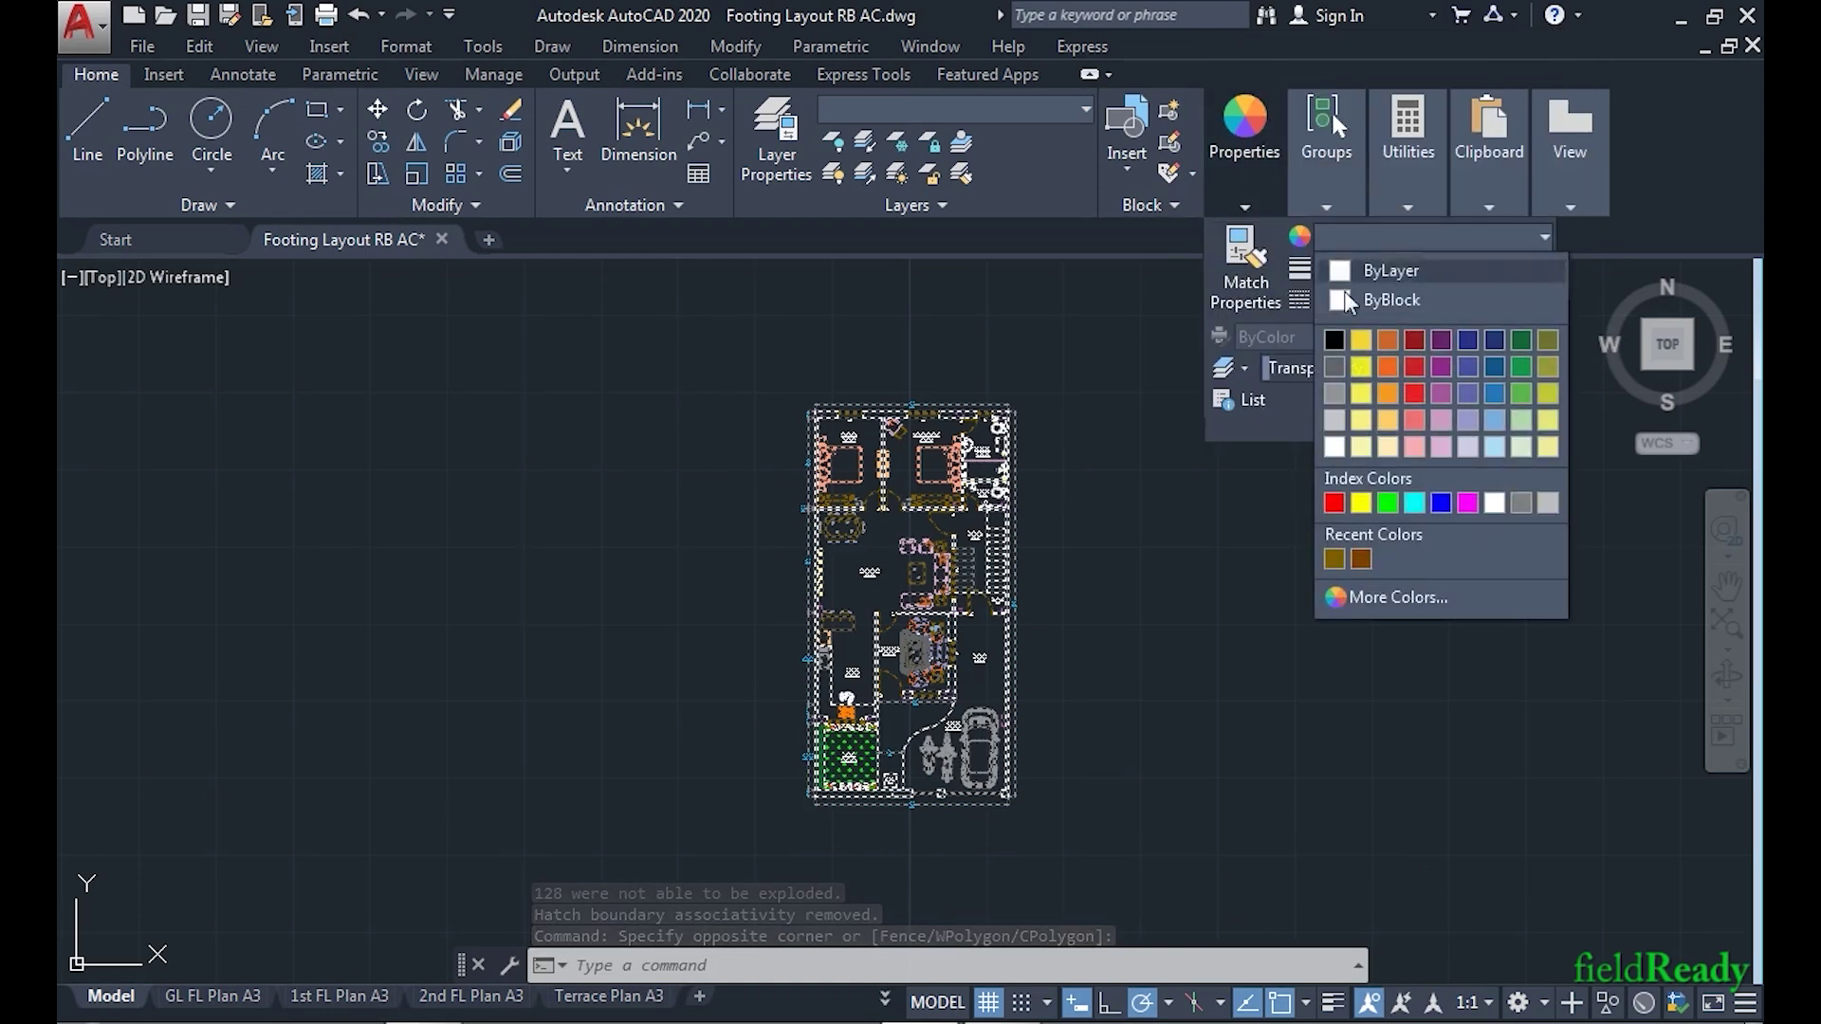
pyautogui.click(1334, 367)
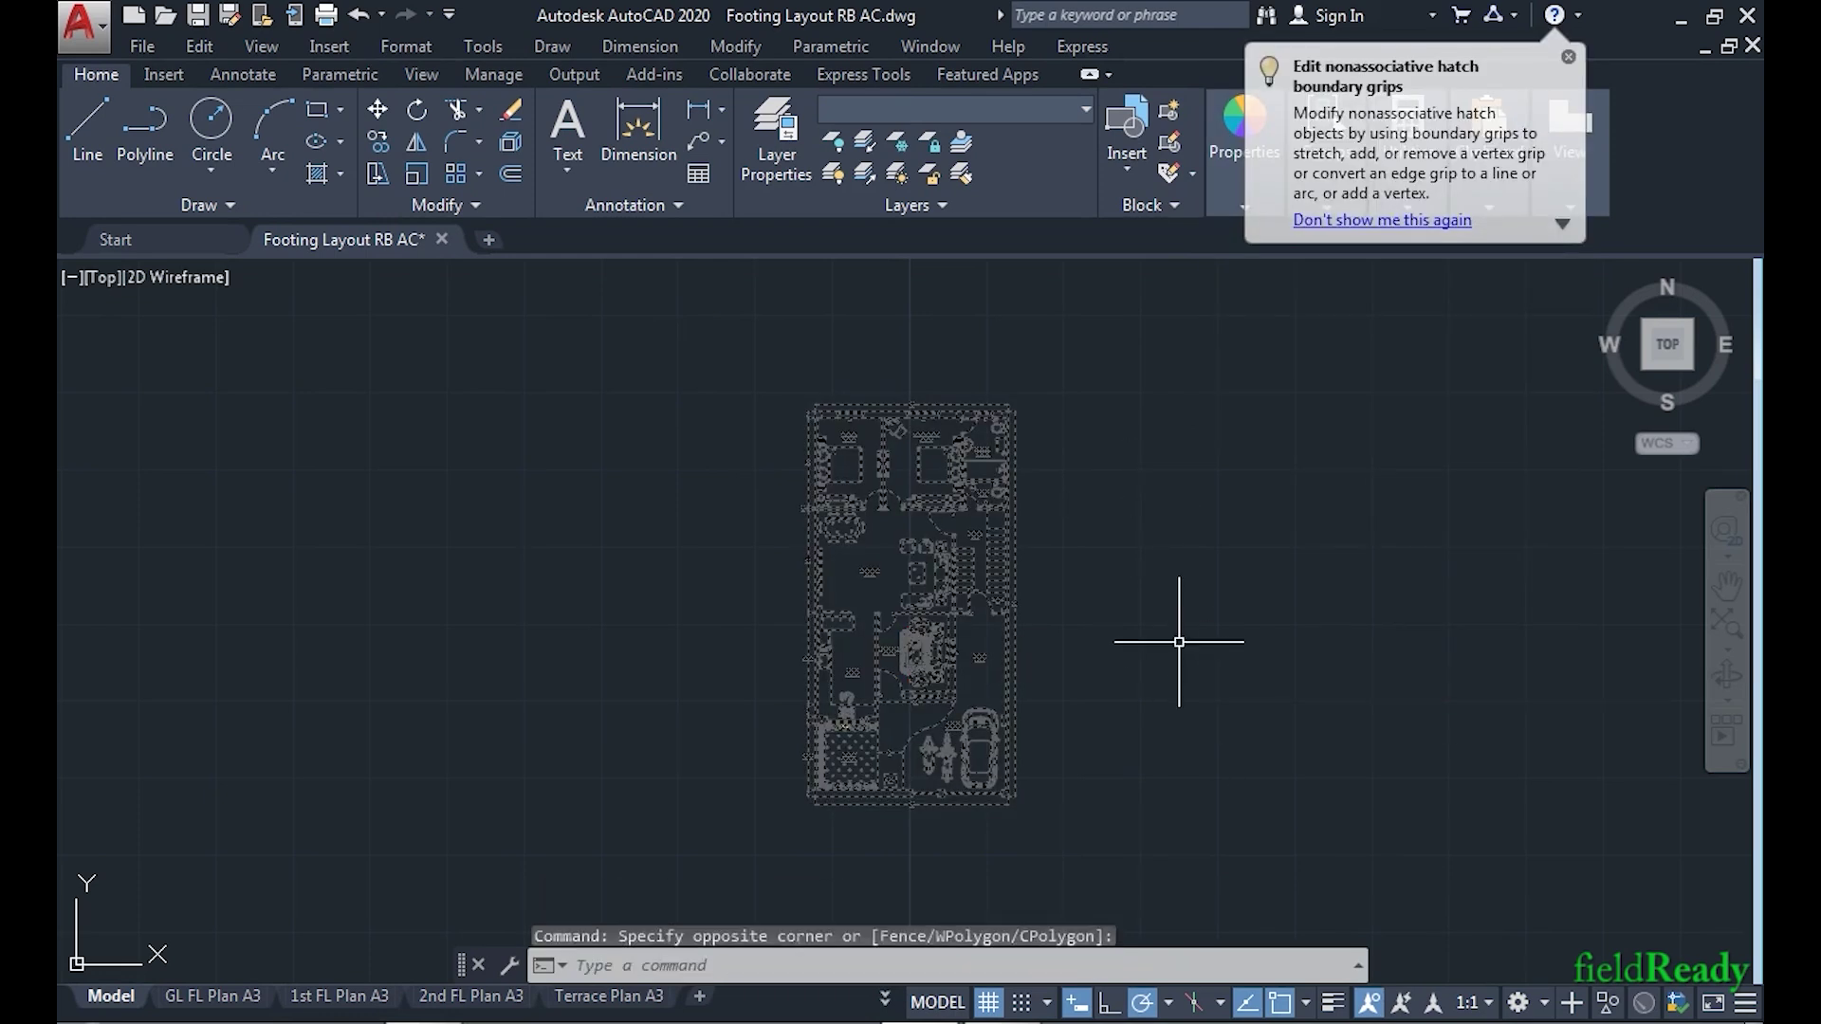
pyautogui.press('Escape')
pyautogui.scroll(3, 873, 455)
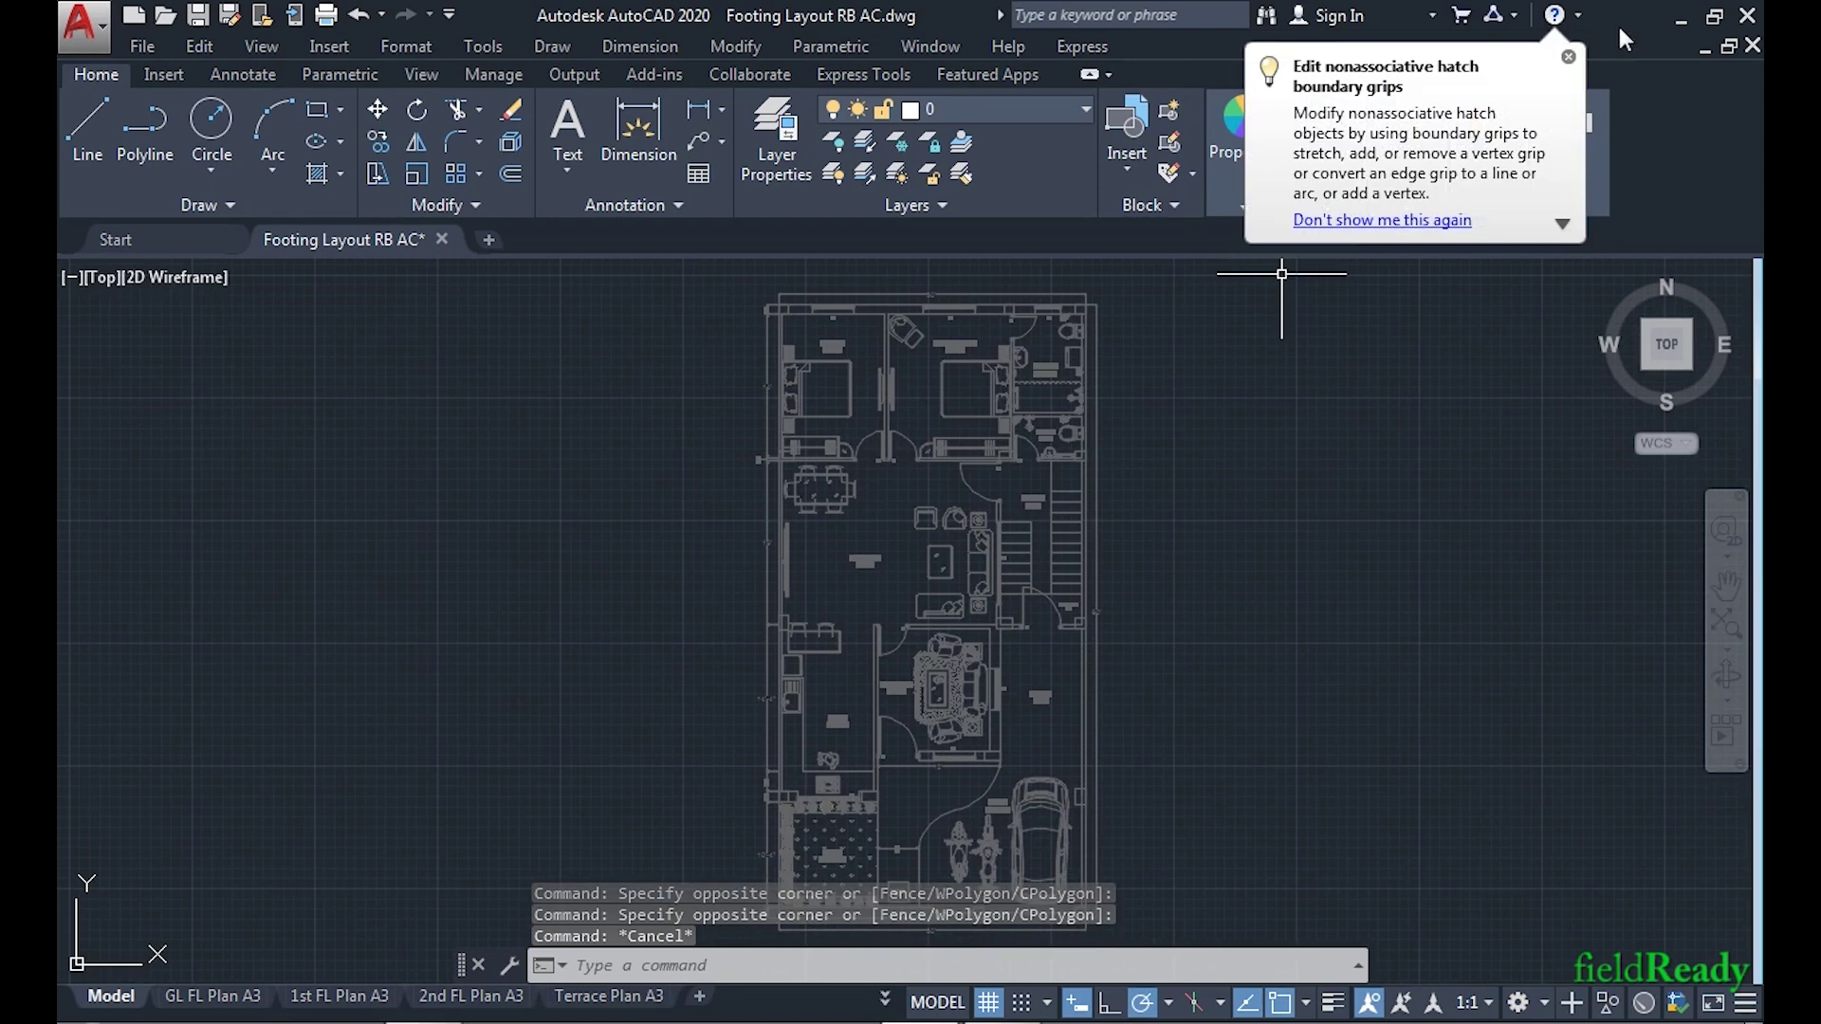
pyautogui.scroll(4, 953, 284)
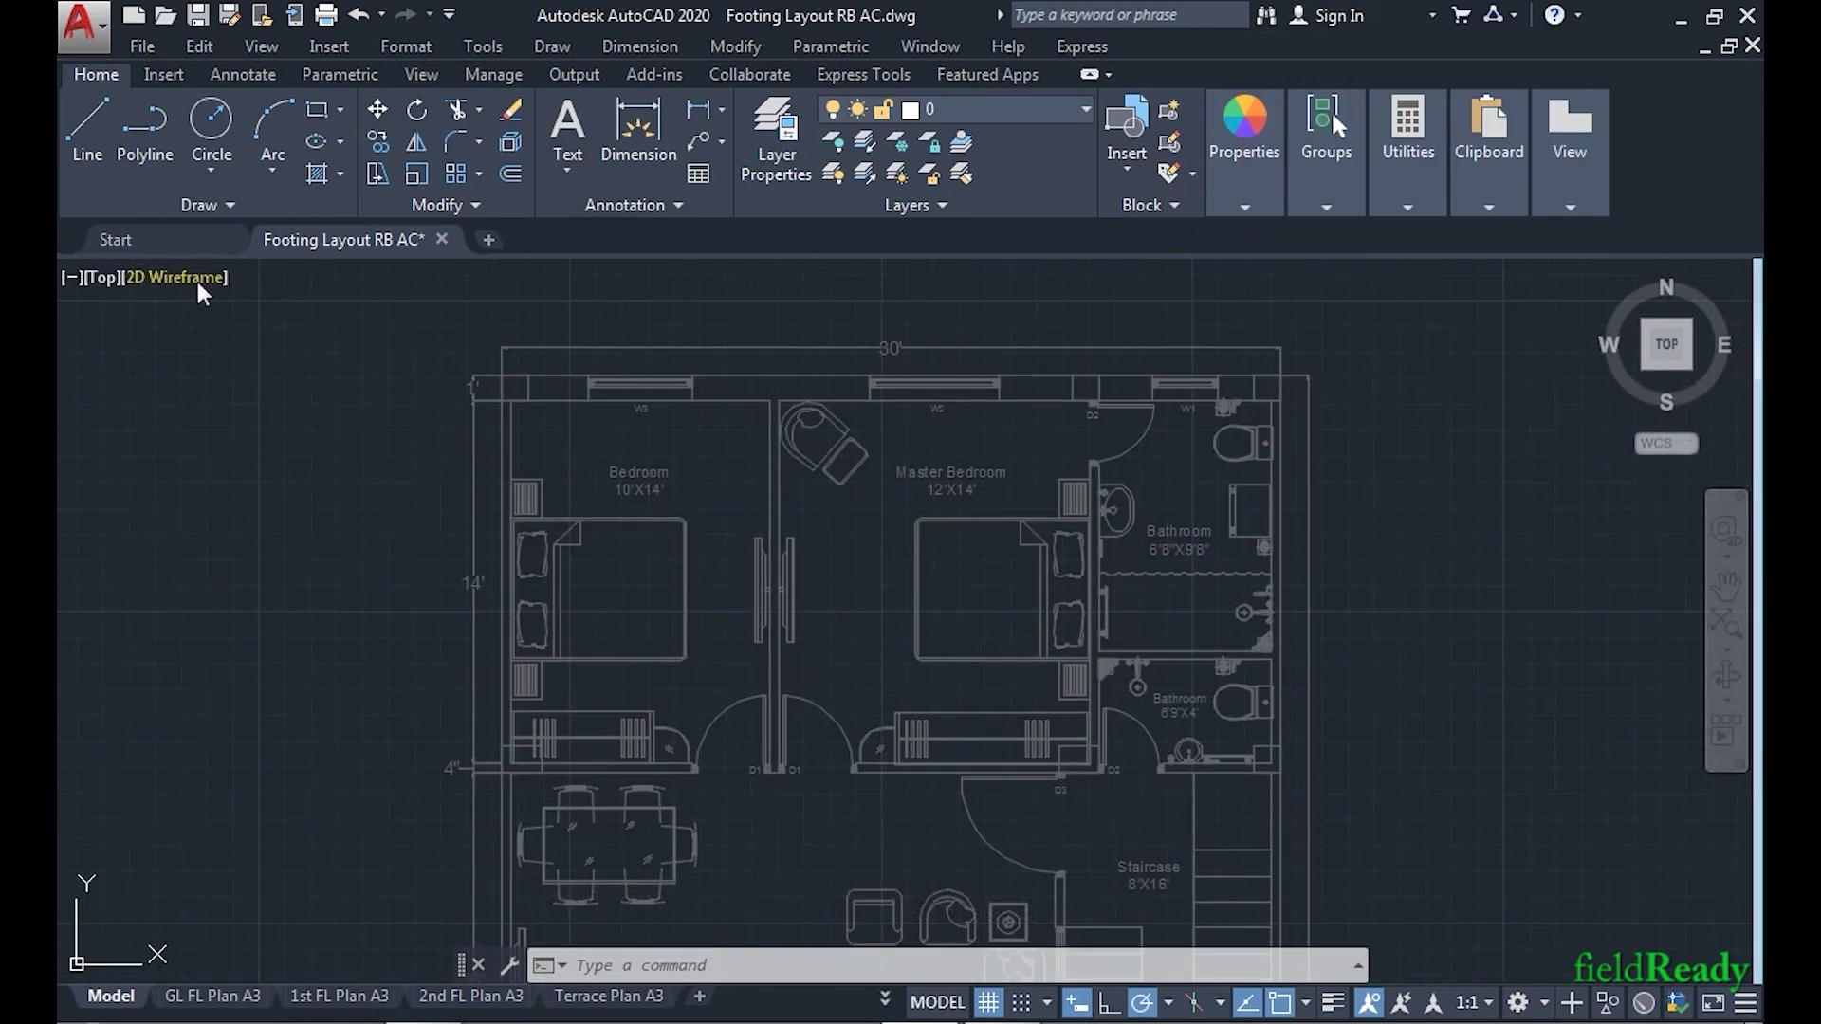
# - Open the drawing Electrical Item RB.dwg from the Course Files folder
pyautogui.click(178, 237)
pyautogui.click(216, 707)
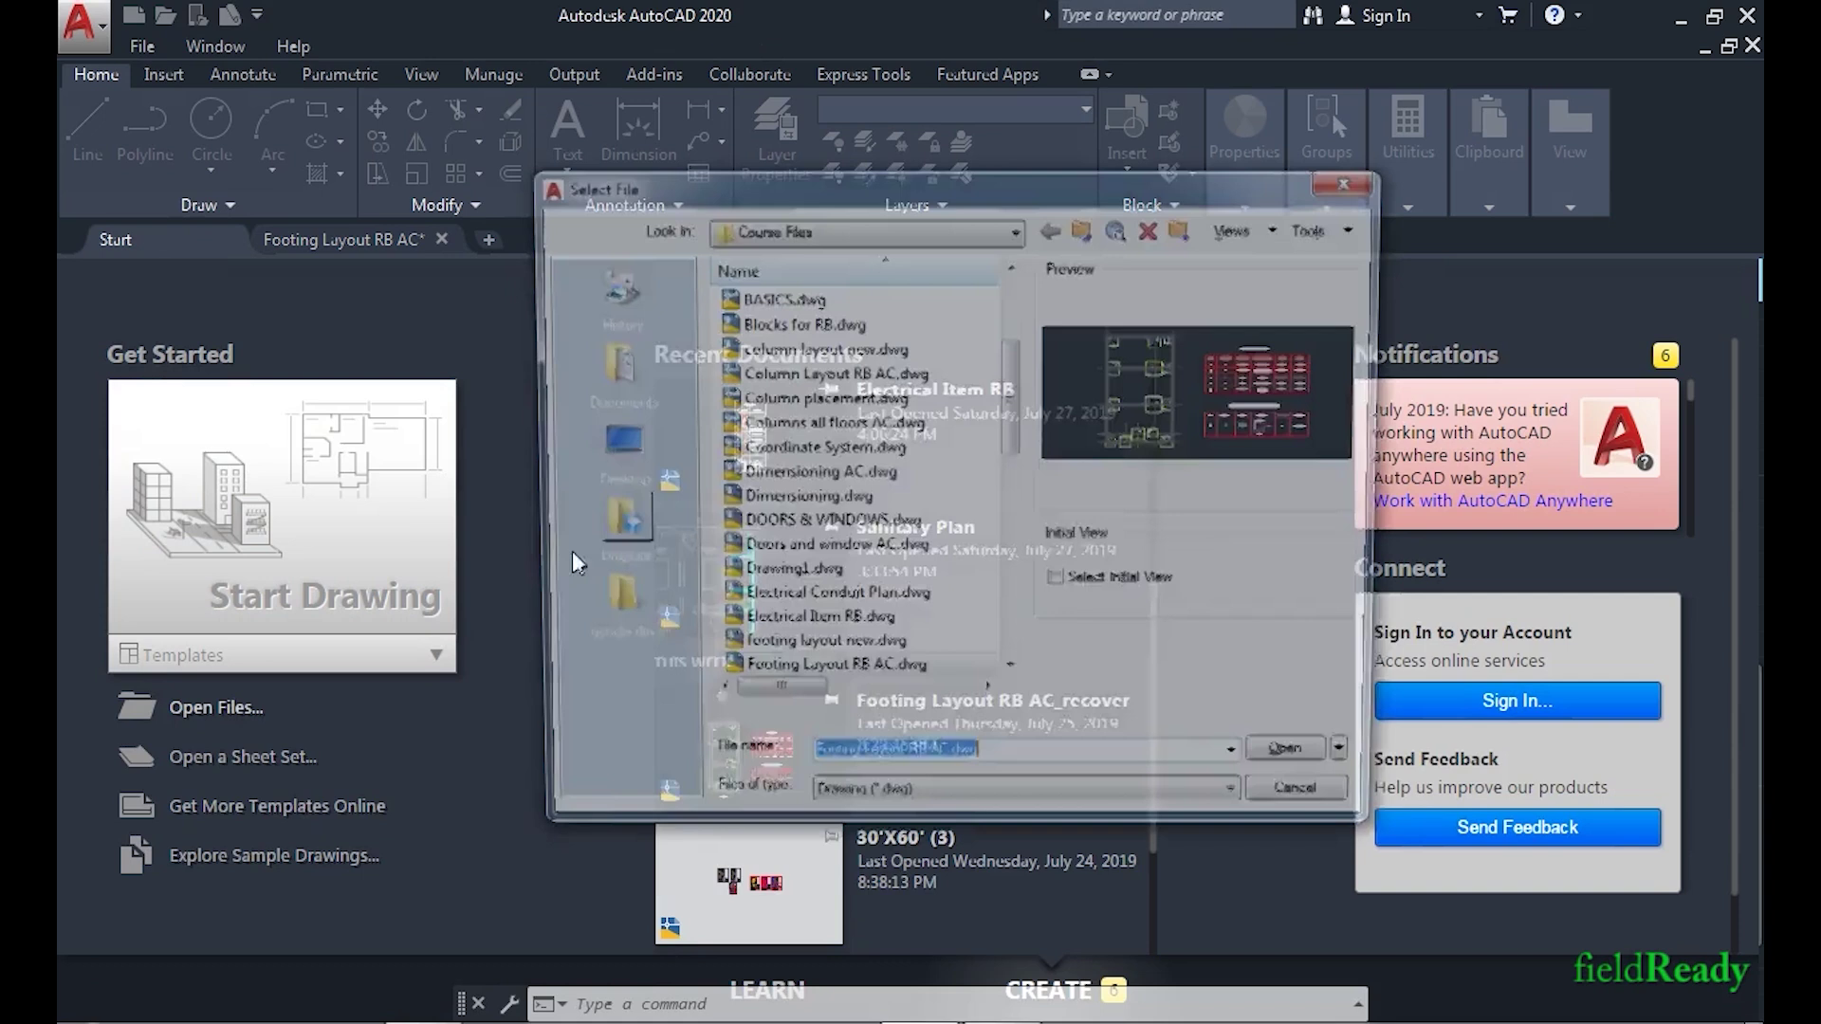
pyautogui.click(756, 448)
pyautogui.press('e')
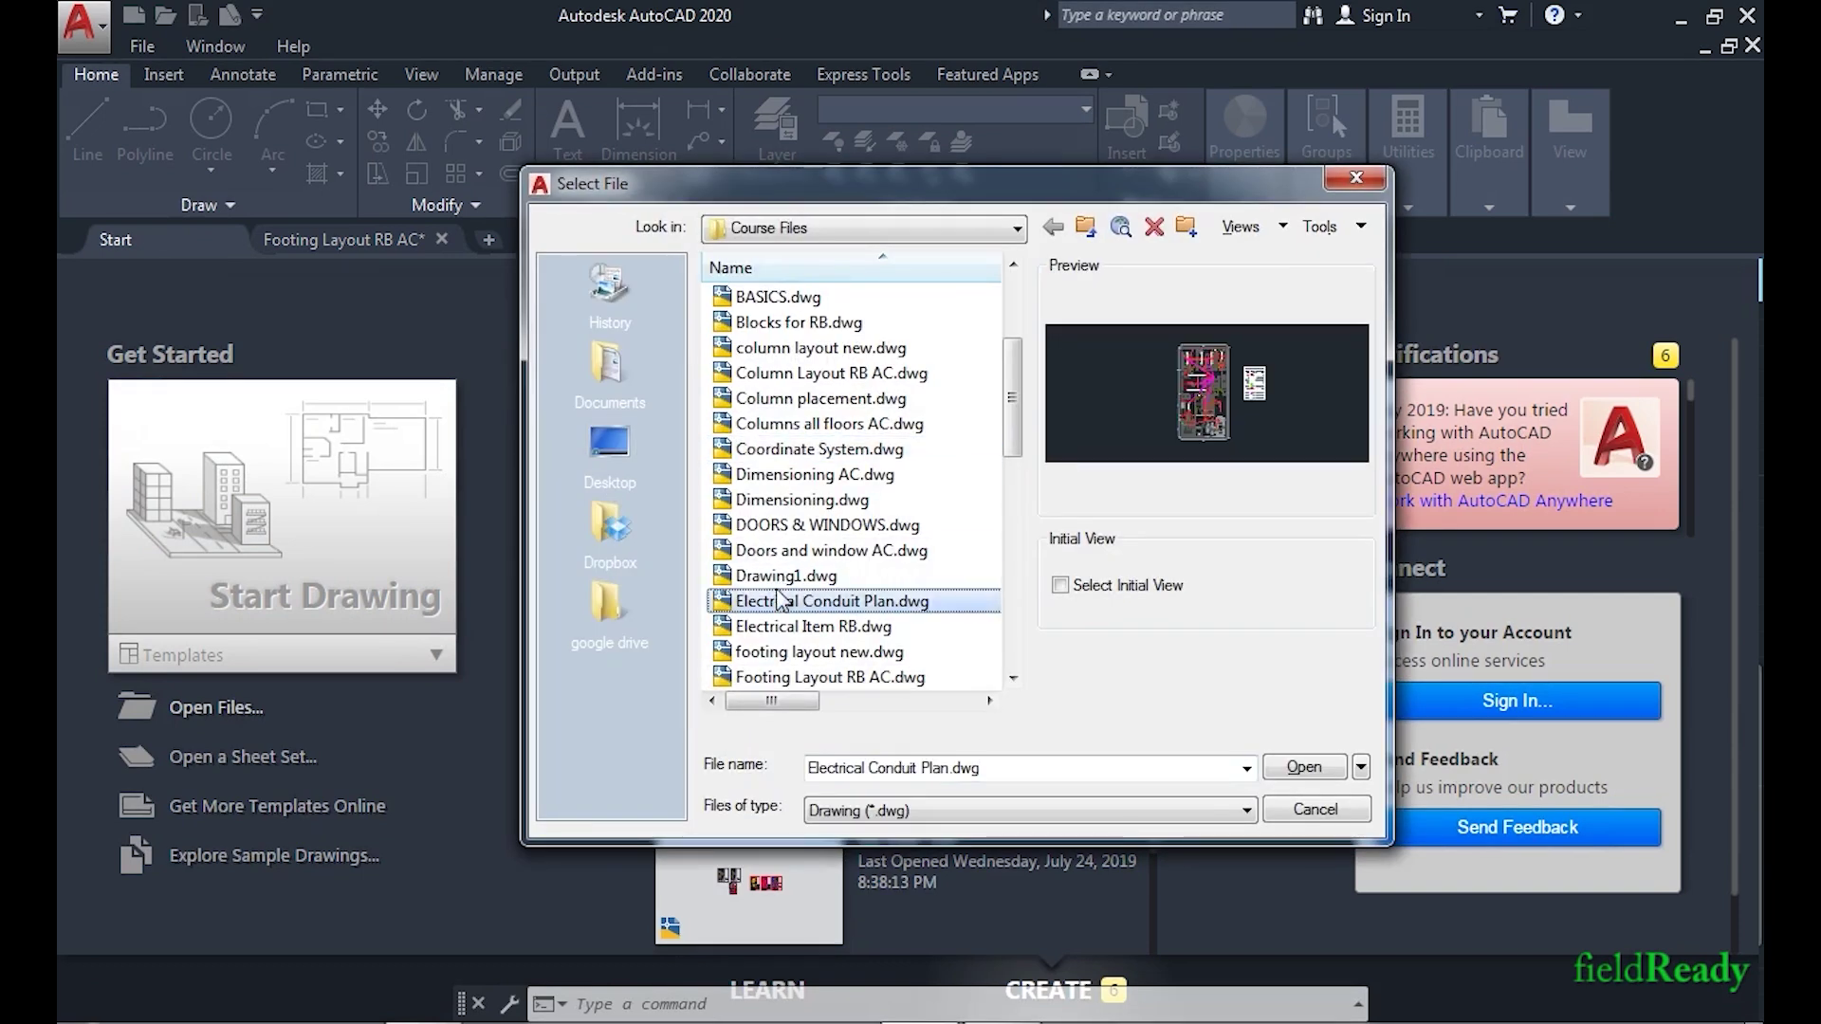
pyautogui.press('e')
pyautogui.click(1304, 768)
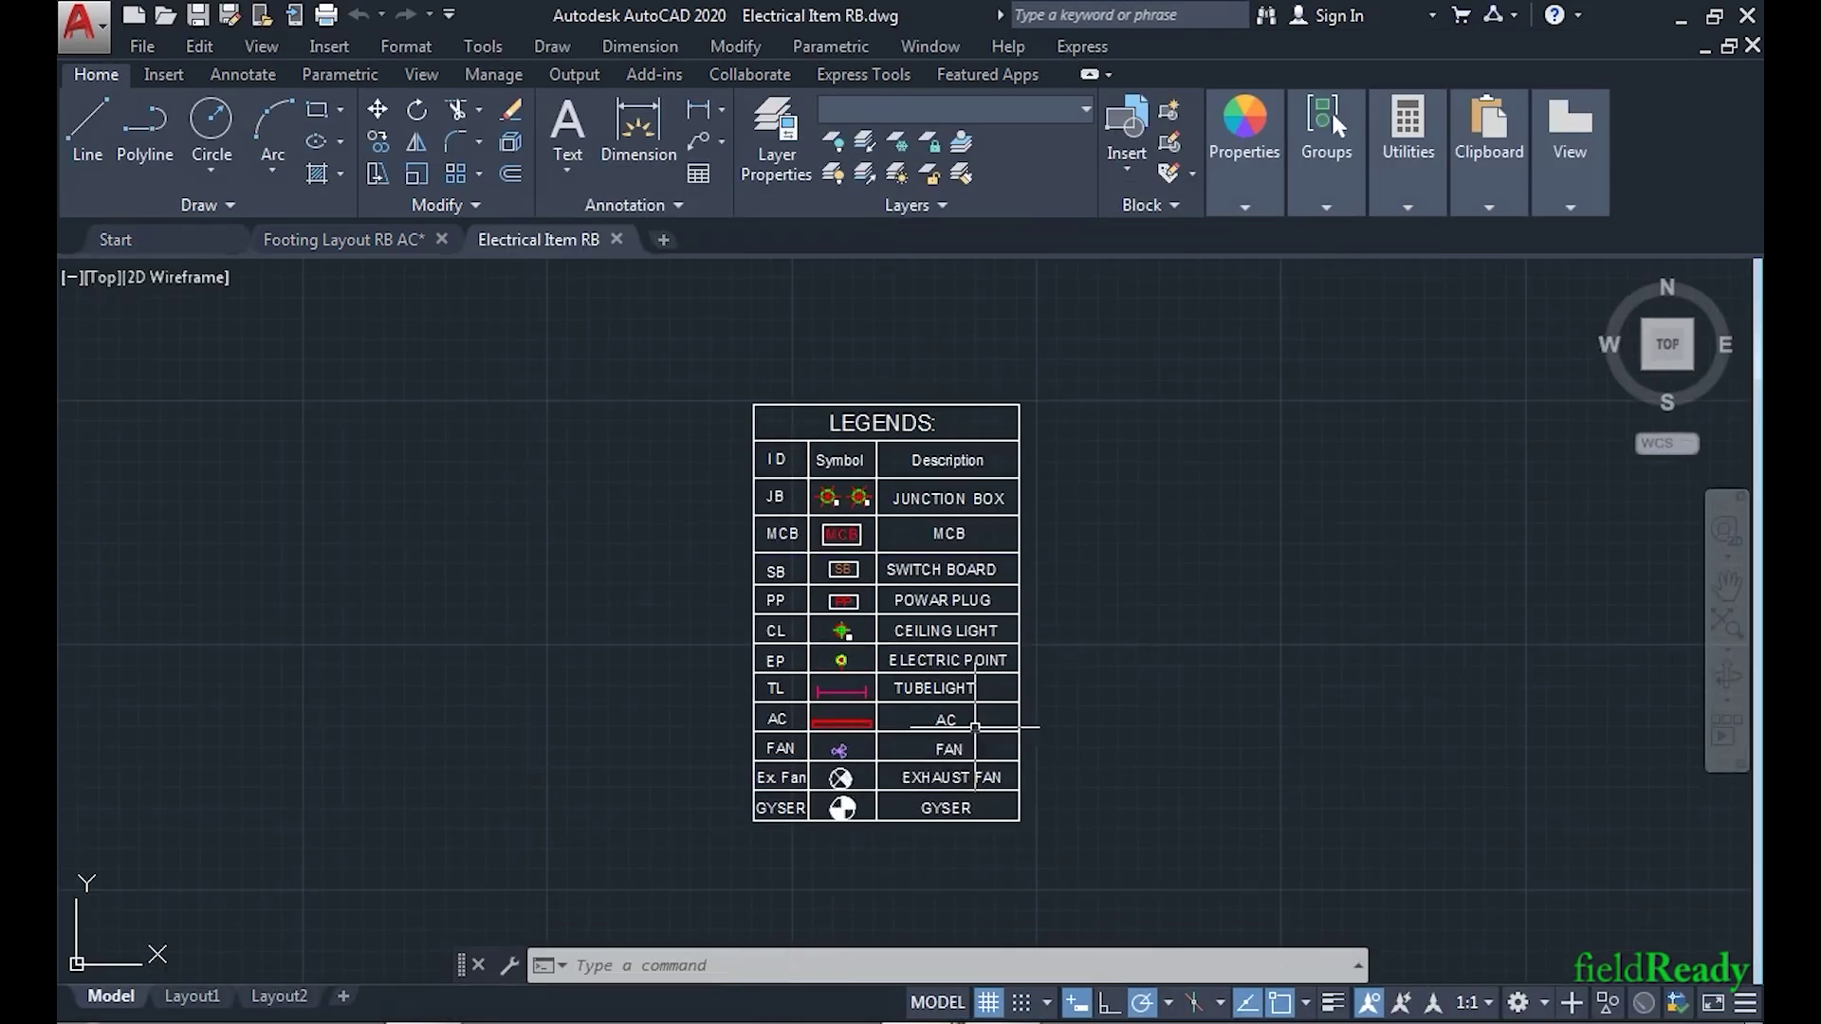
# - Copy the whole electrical legends table and paste it beside the grey floor plan in Footing Layout RB AC.dwg
pyautogui.click(1084, 859)
pyautogui.click(630, 352)
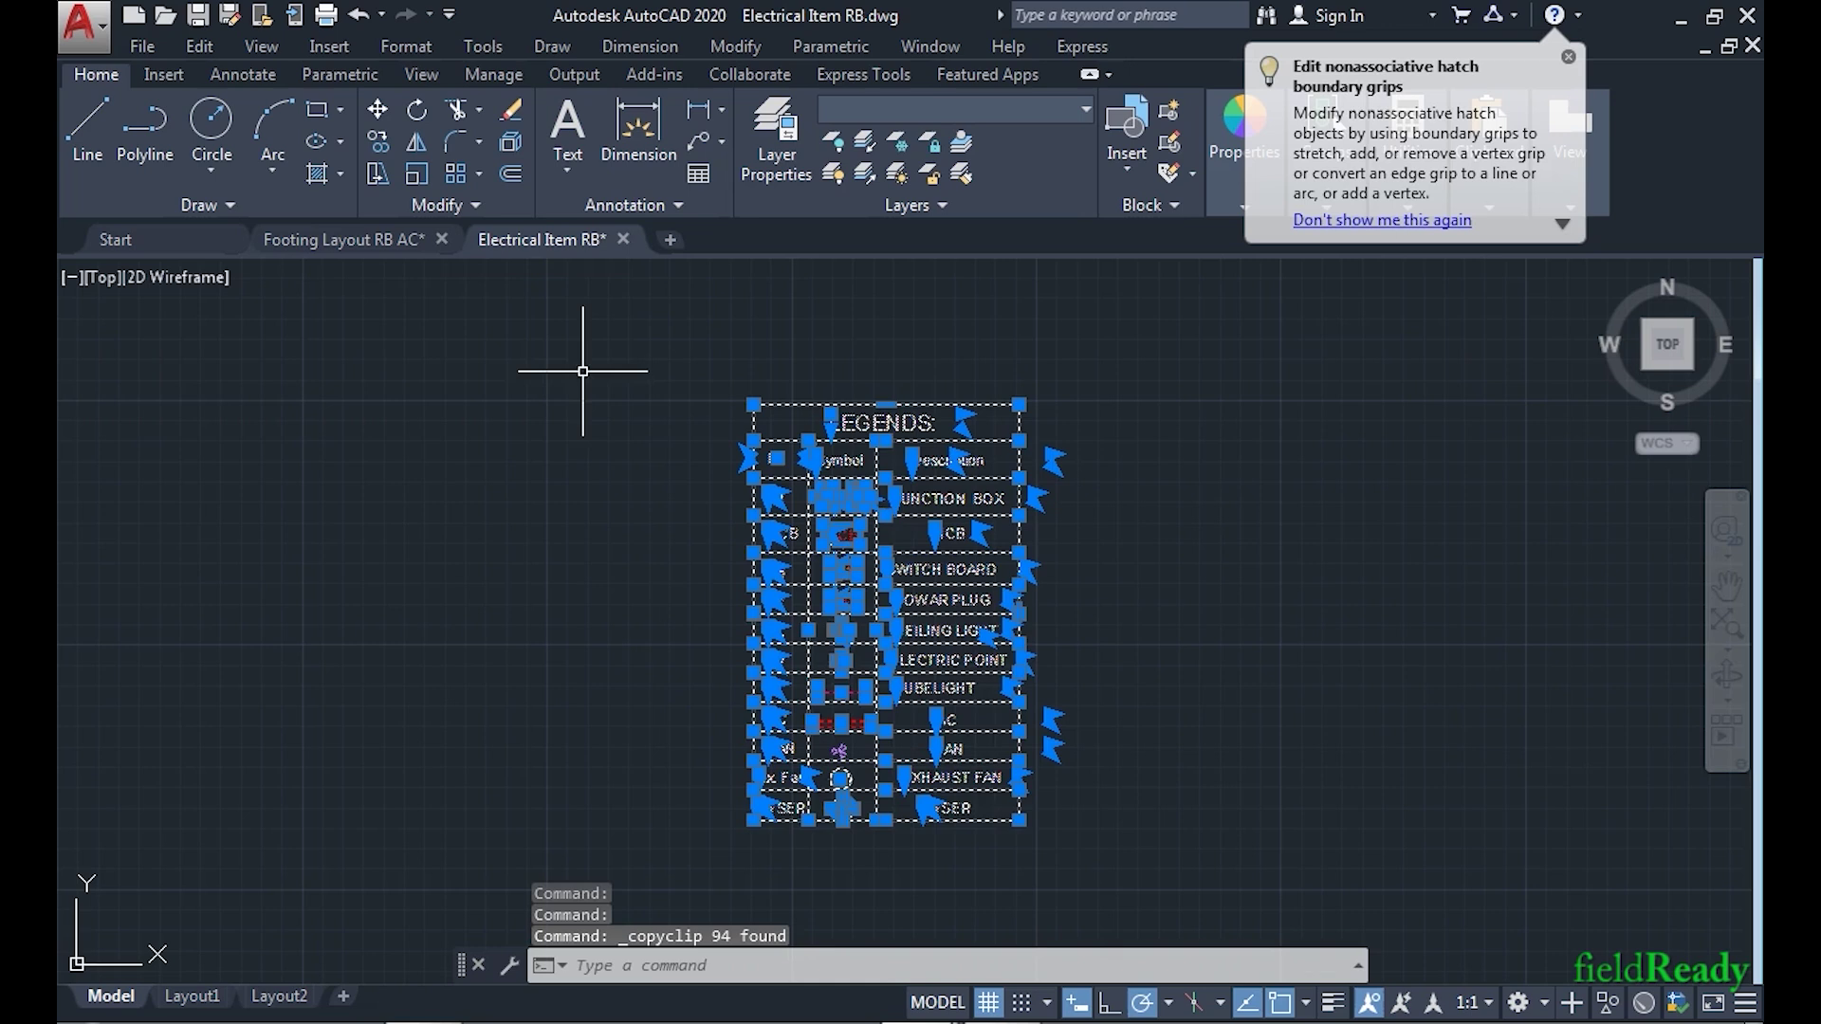
pyautogui.click(360, 242)
pyautogui.scroll(-3, 811, 530)
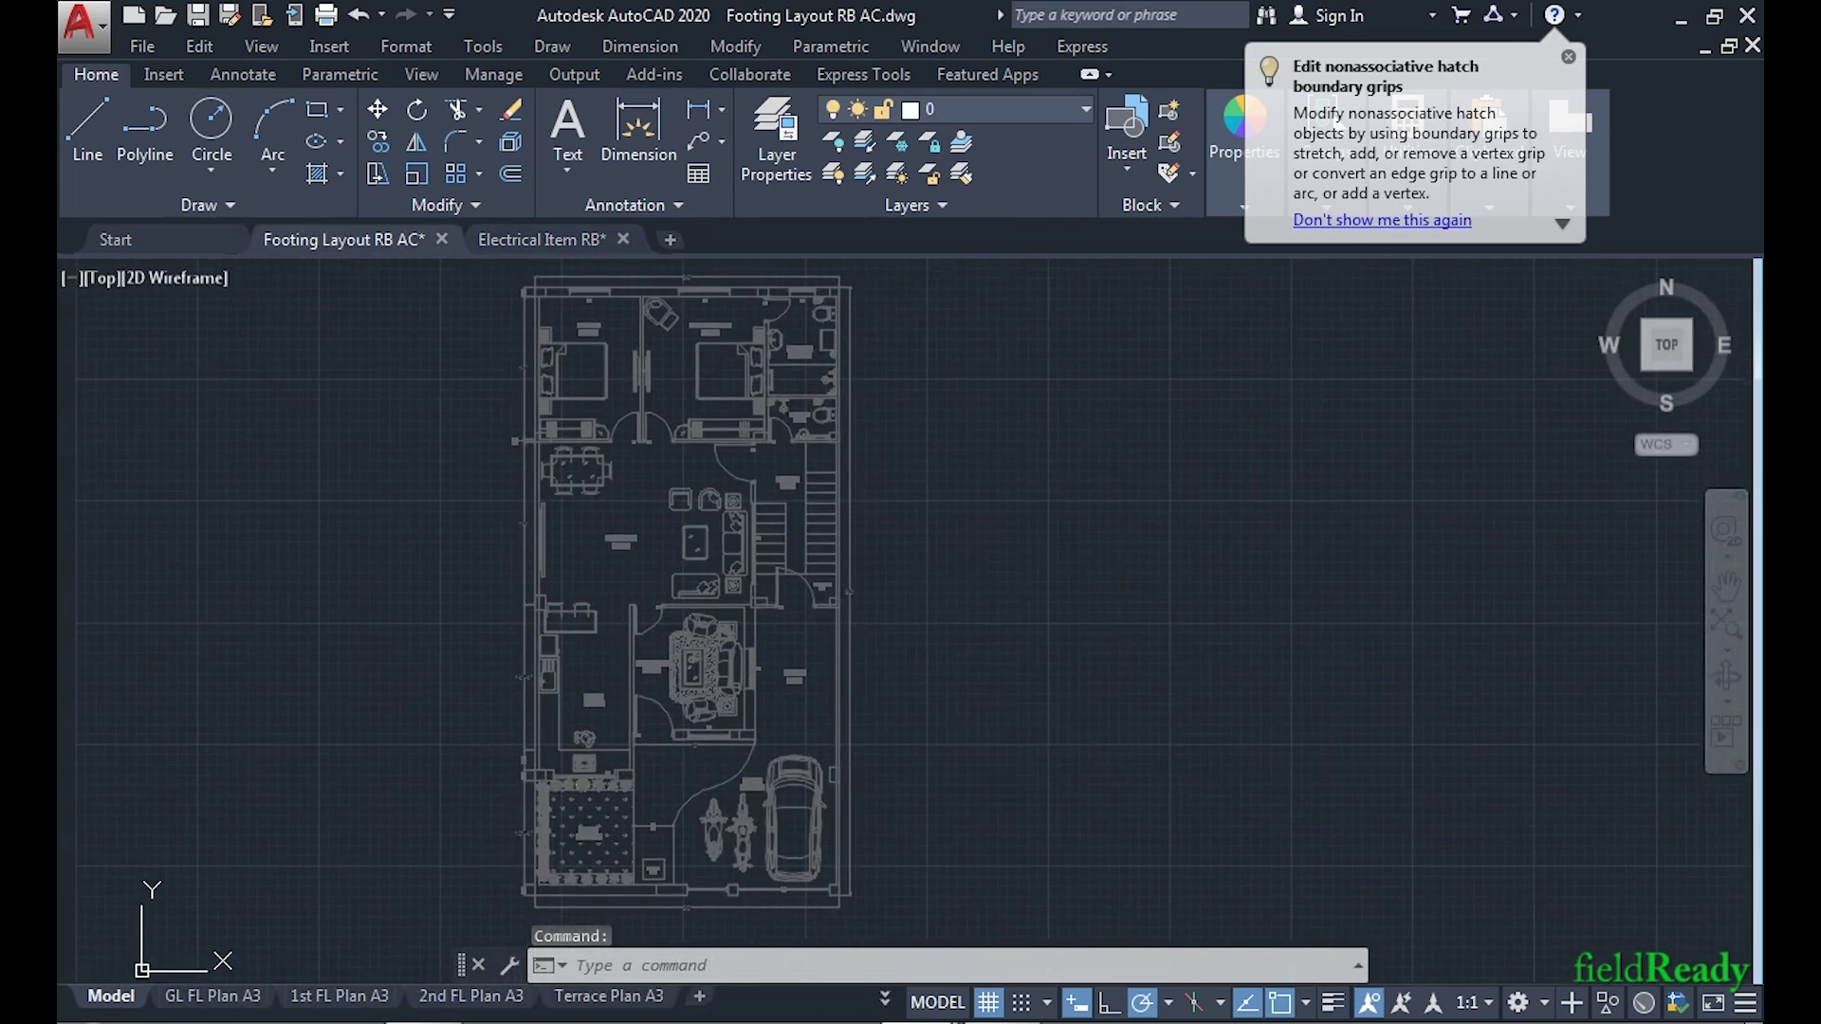
pyautogui.hotkey('ctrl', 'v')
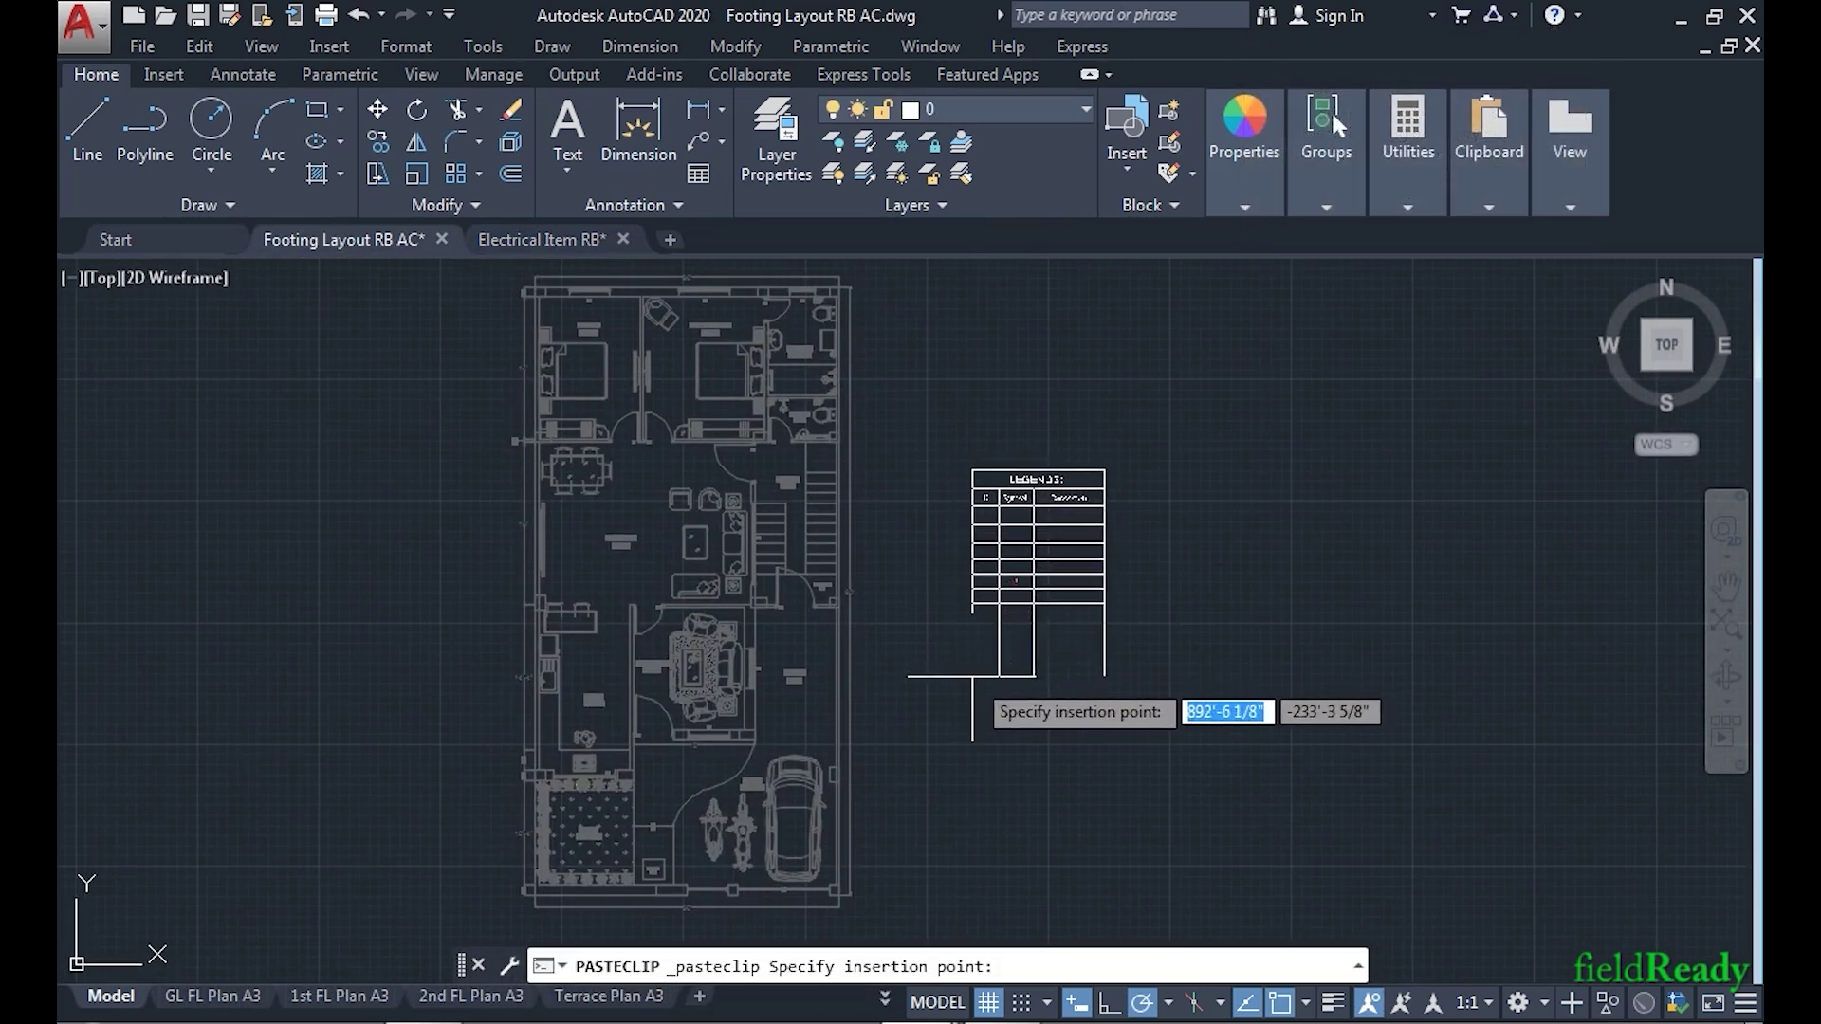
pyautogui.click(972, 675)
# - Examine the symbols in the pasted legends table and the bedroom layout of the grey plan
pyautogui.scroll(9, 1070, 594)
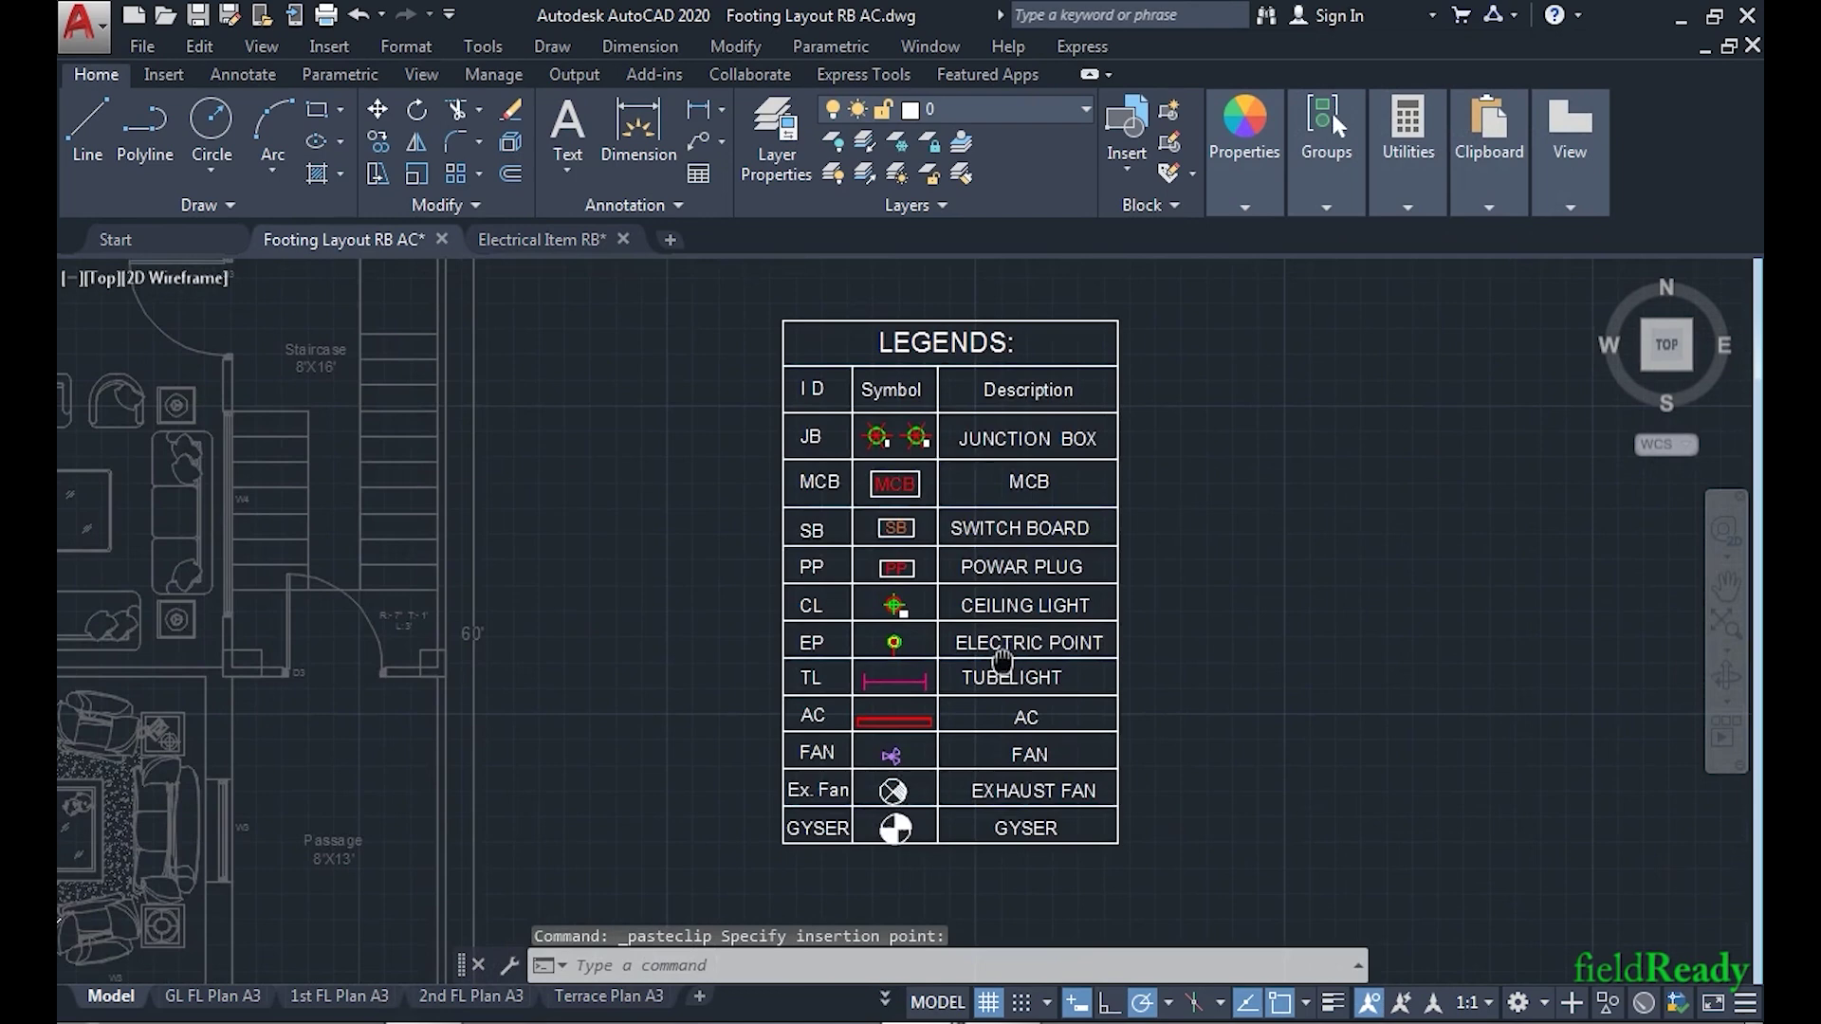
pyautogui.moveTo(967, 455); pyautogui.dragTo(980, 572, button='middle')
pyautogui.moveTo(982, 831); pyautogui.dragTo(948, 520, button='middle')
pyautogui.moveTo(947, 858); pyautogui.dragTo(1070, 749, button='middle')
pyautogui.scroll(-5, 934, 803)
pyautogui.moveTo(720, 687); pyautogui.dragTo(885, 761, button='middle')
pyautogui.scroll(-2, 891, 758)
pyautogui.moveTo(784, 729); pyautogui.dragTo(856, 781, button='middle')
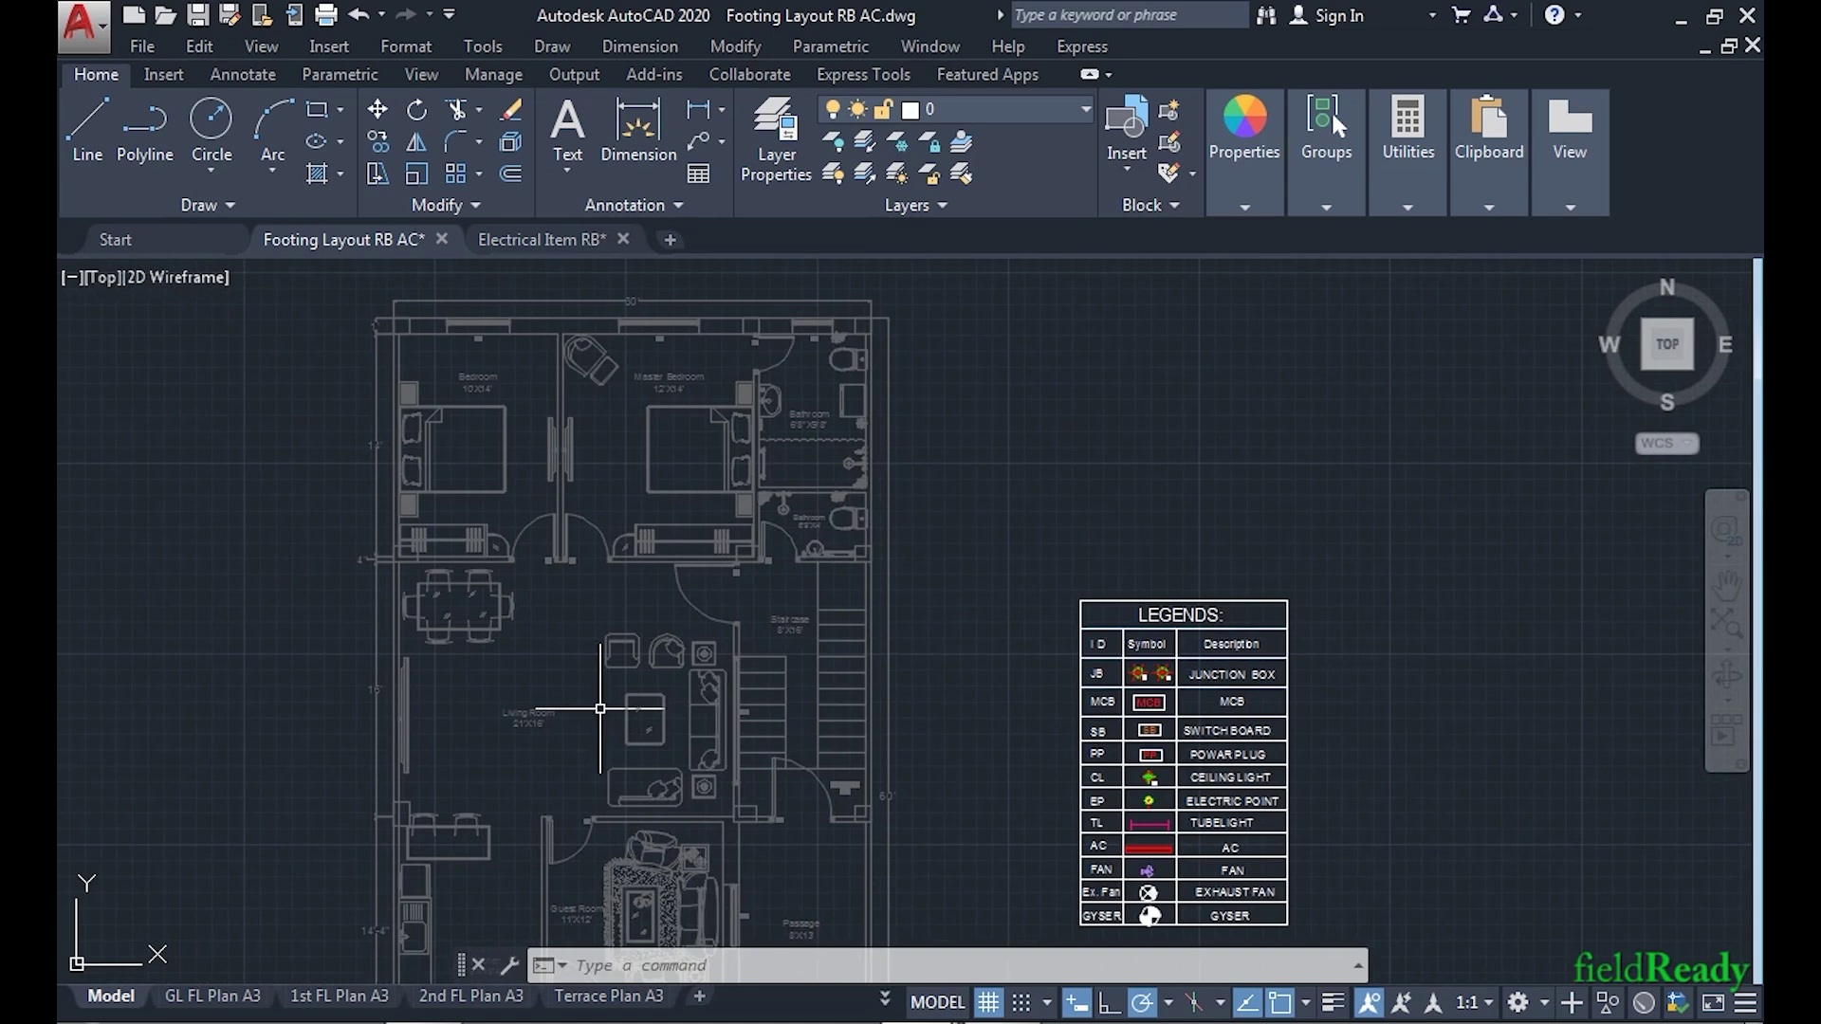
pyautogui.scroll(5, 624, 410)
pyautogui.moveTo(630, 423); pyautogui.dragTo(889, 637, button='middle')
pyautogui.scroll(-4, 809, 569)
pyautogui.scroll(4, 948, 598)
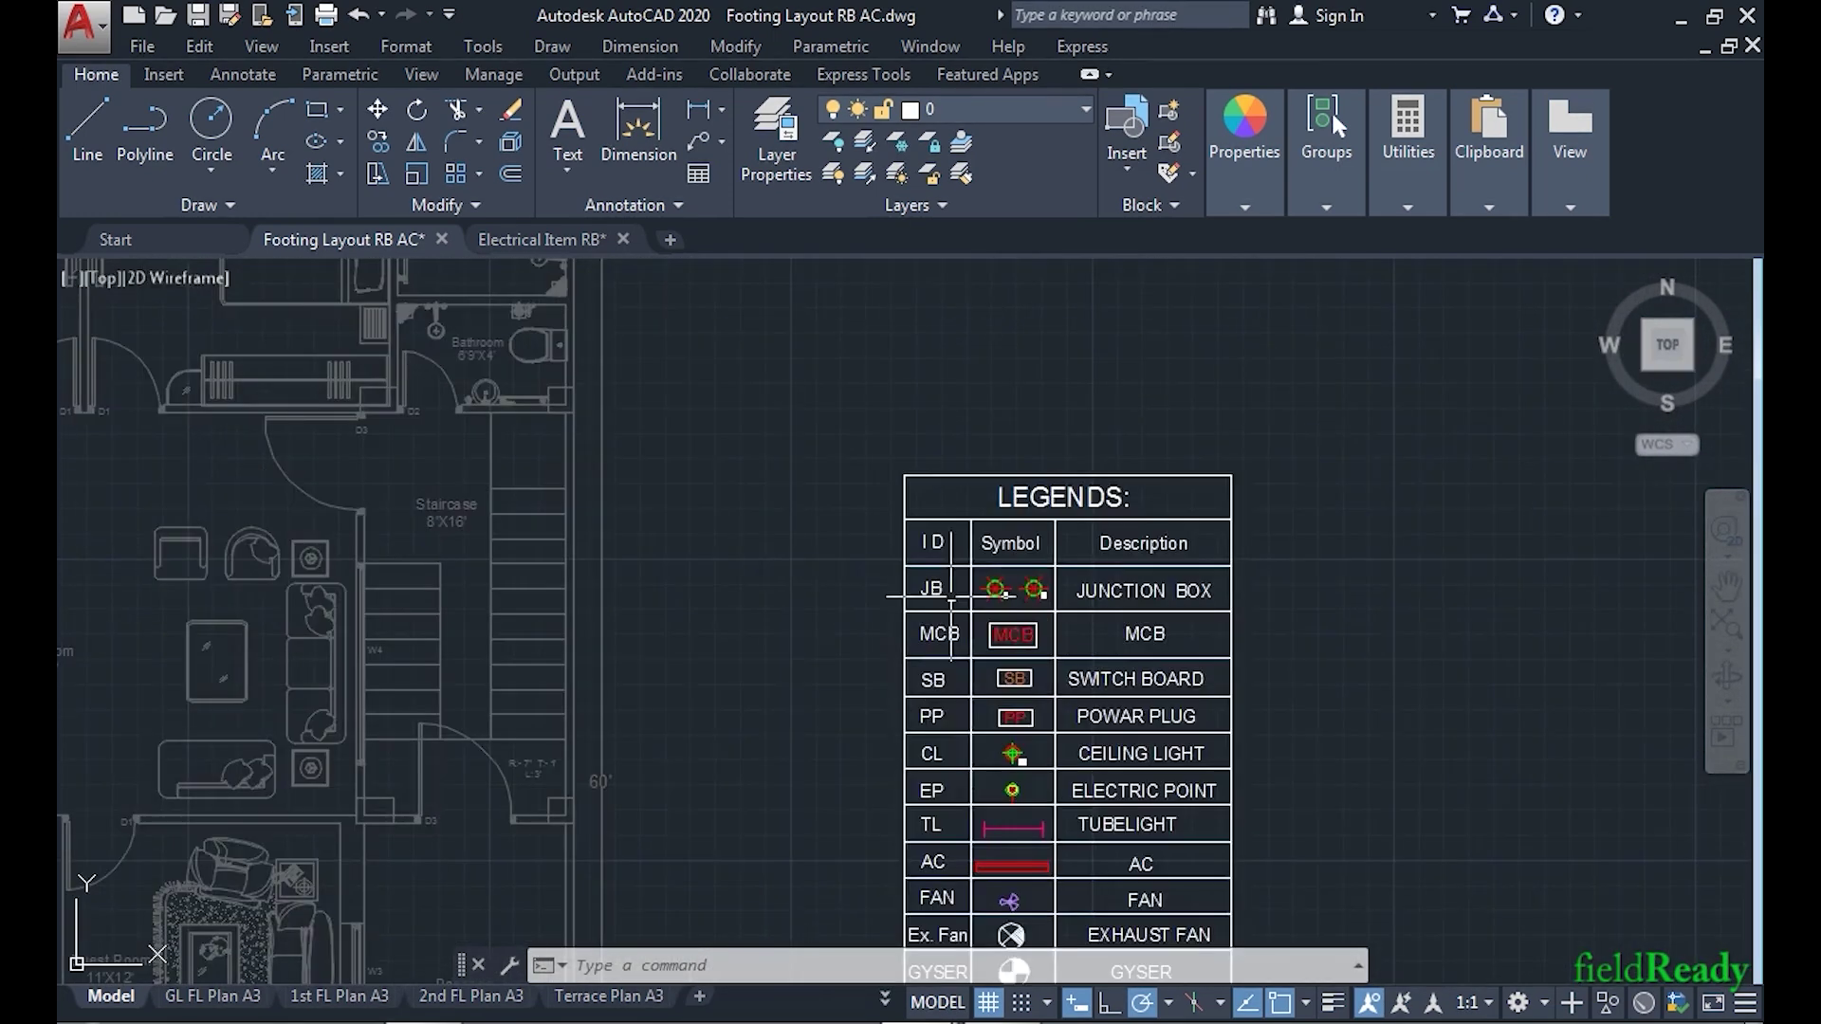
# - Copy the junction box symbol marked F from the legend by its centre to the middle of the Master Bedroom
pyautogui.scroll(4, 897, 515)
pyautogui.scroll(2, 924, 559)
pyautogui.click(1047, 654)
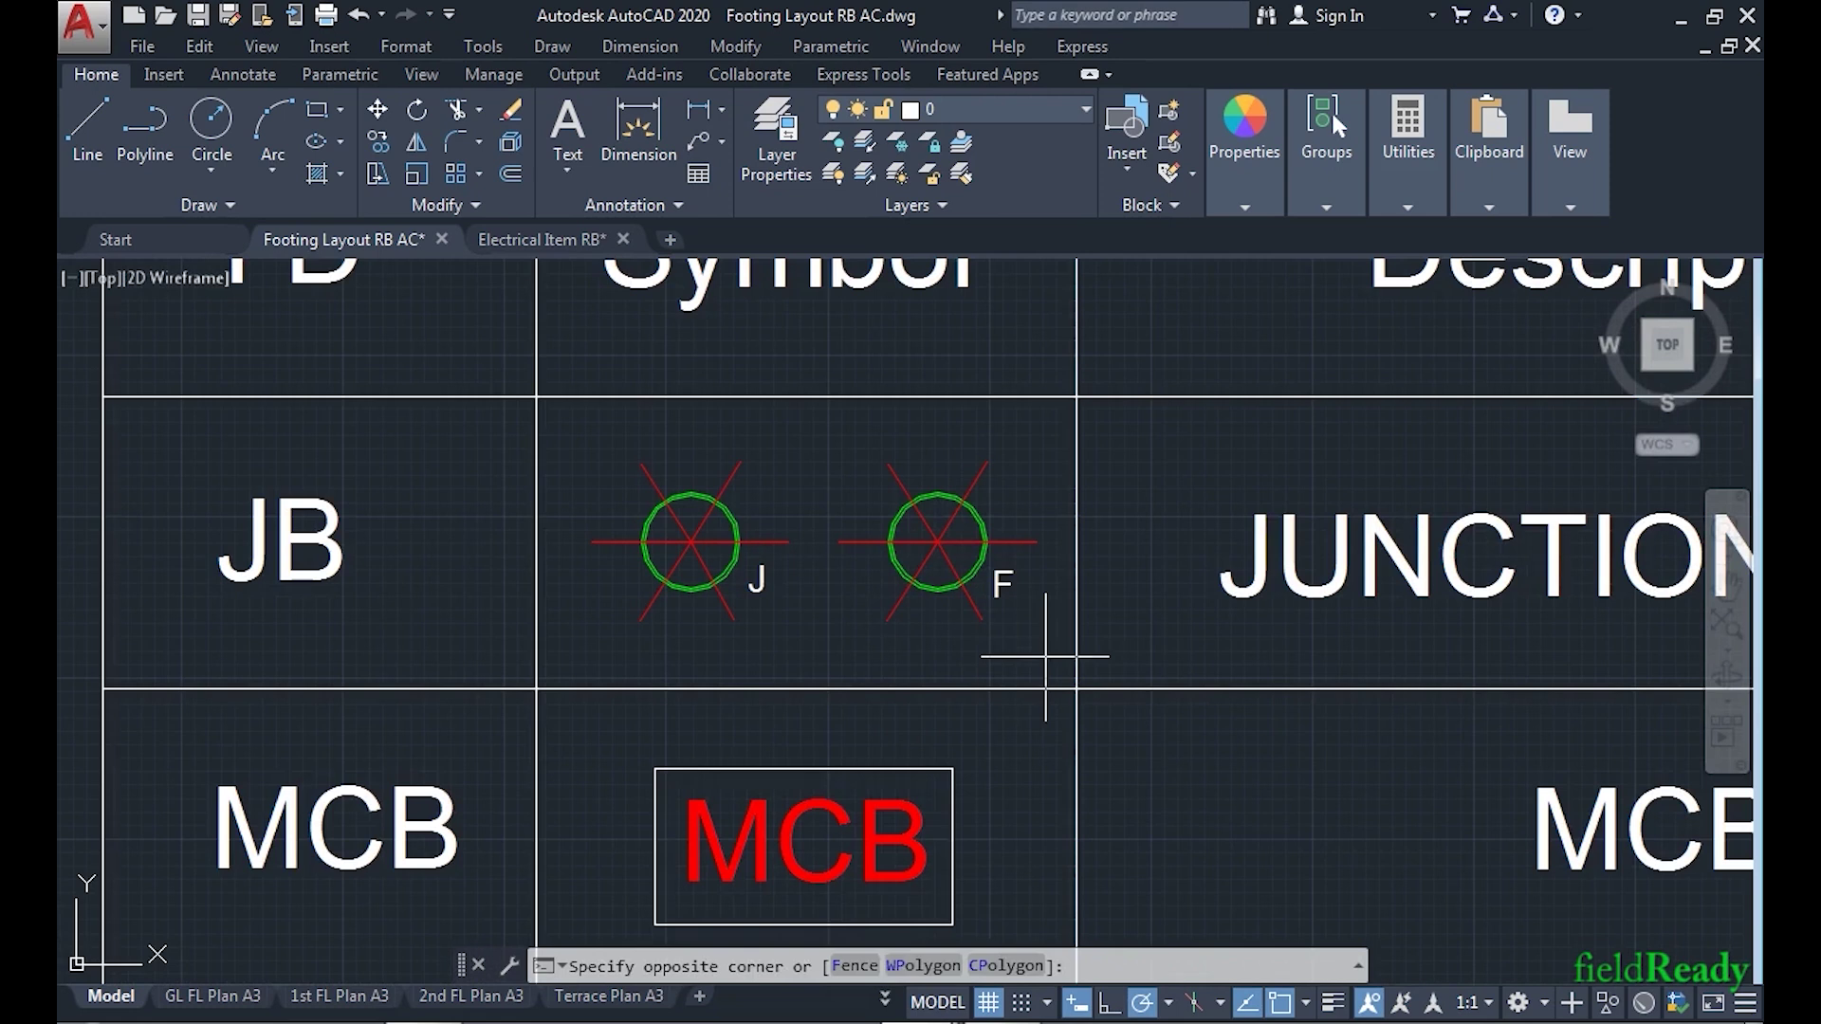
pyautogui.click(824, 436)
pyautogui.press('Return')
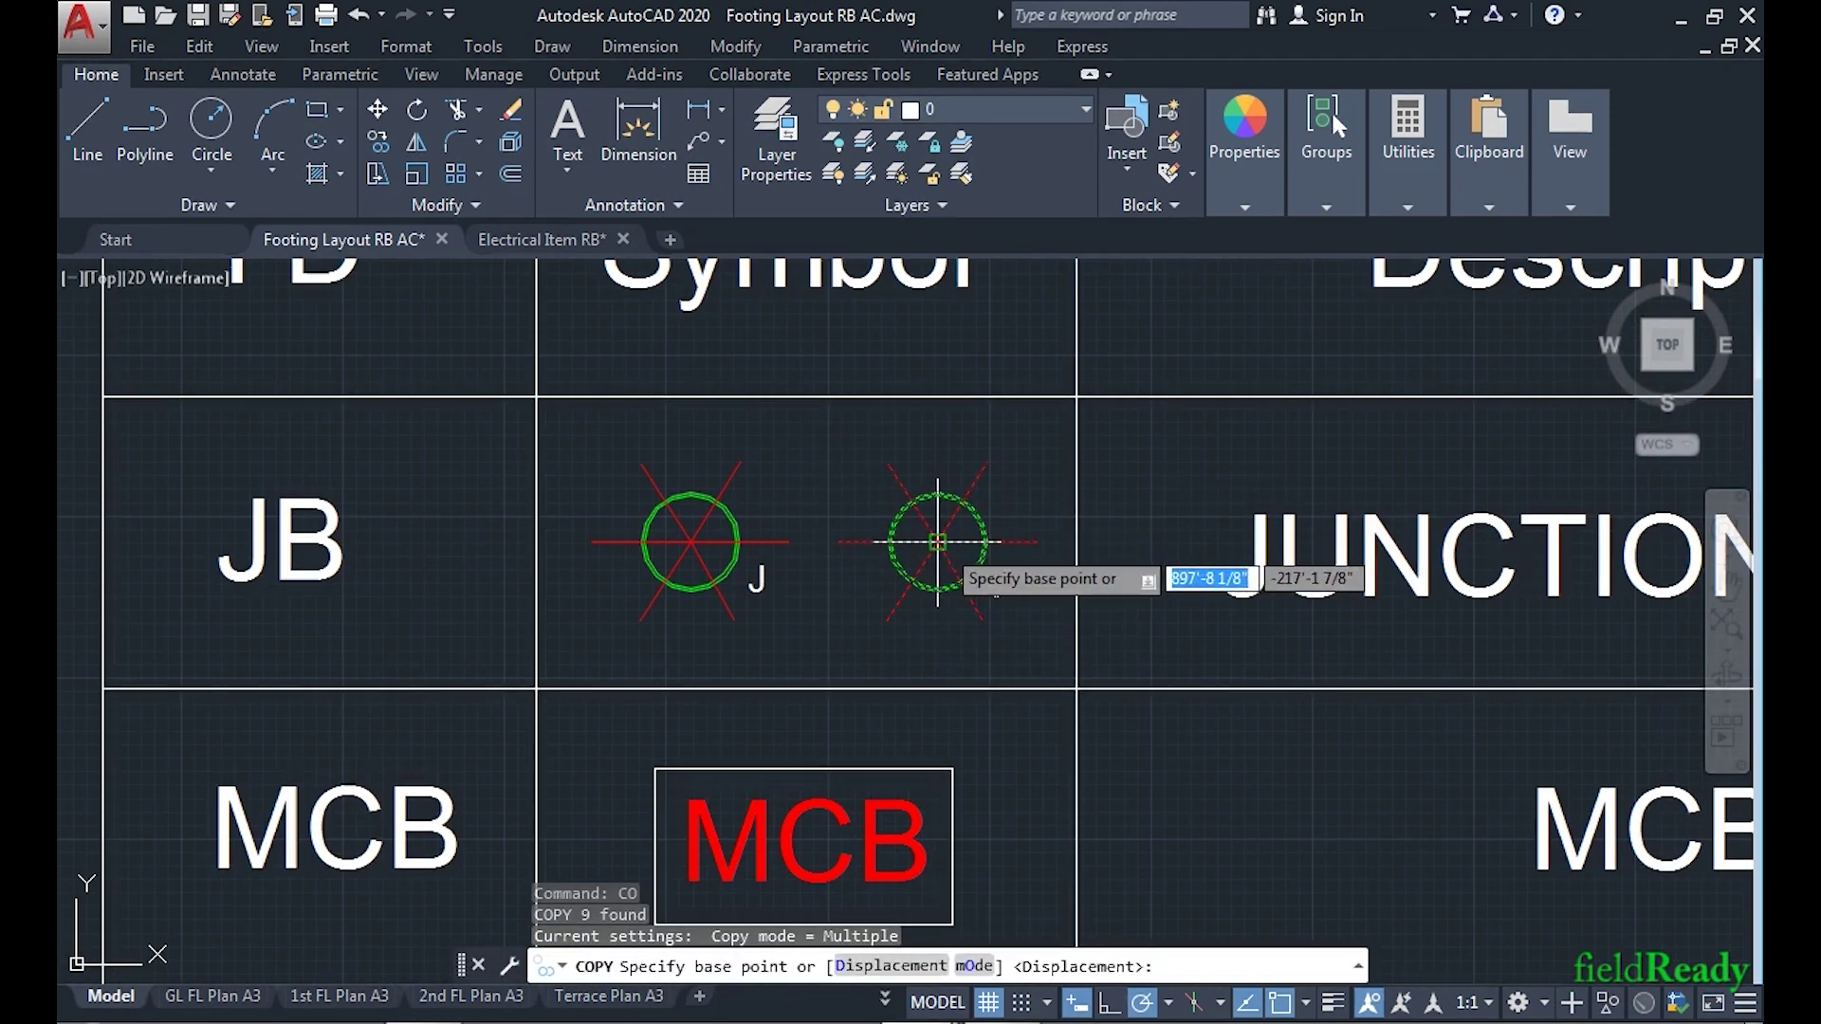
pyautogui.click(937, 542)
pyautogui.scroll(-7, 1328, 603)
pyautogui.scroll(3, 890, 641)
pyautogui.moveTo(654, 393); pyautogui.dragTo(917, 677, button='middle')
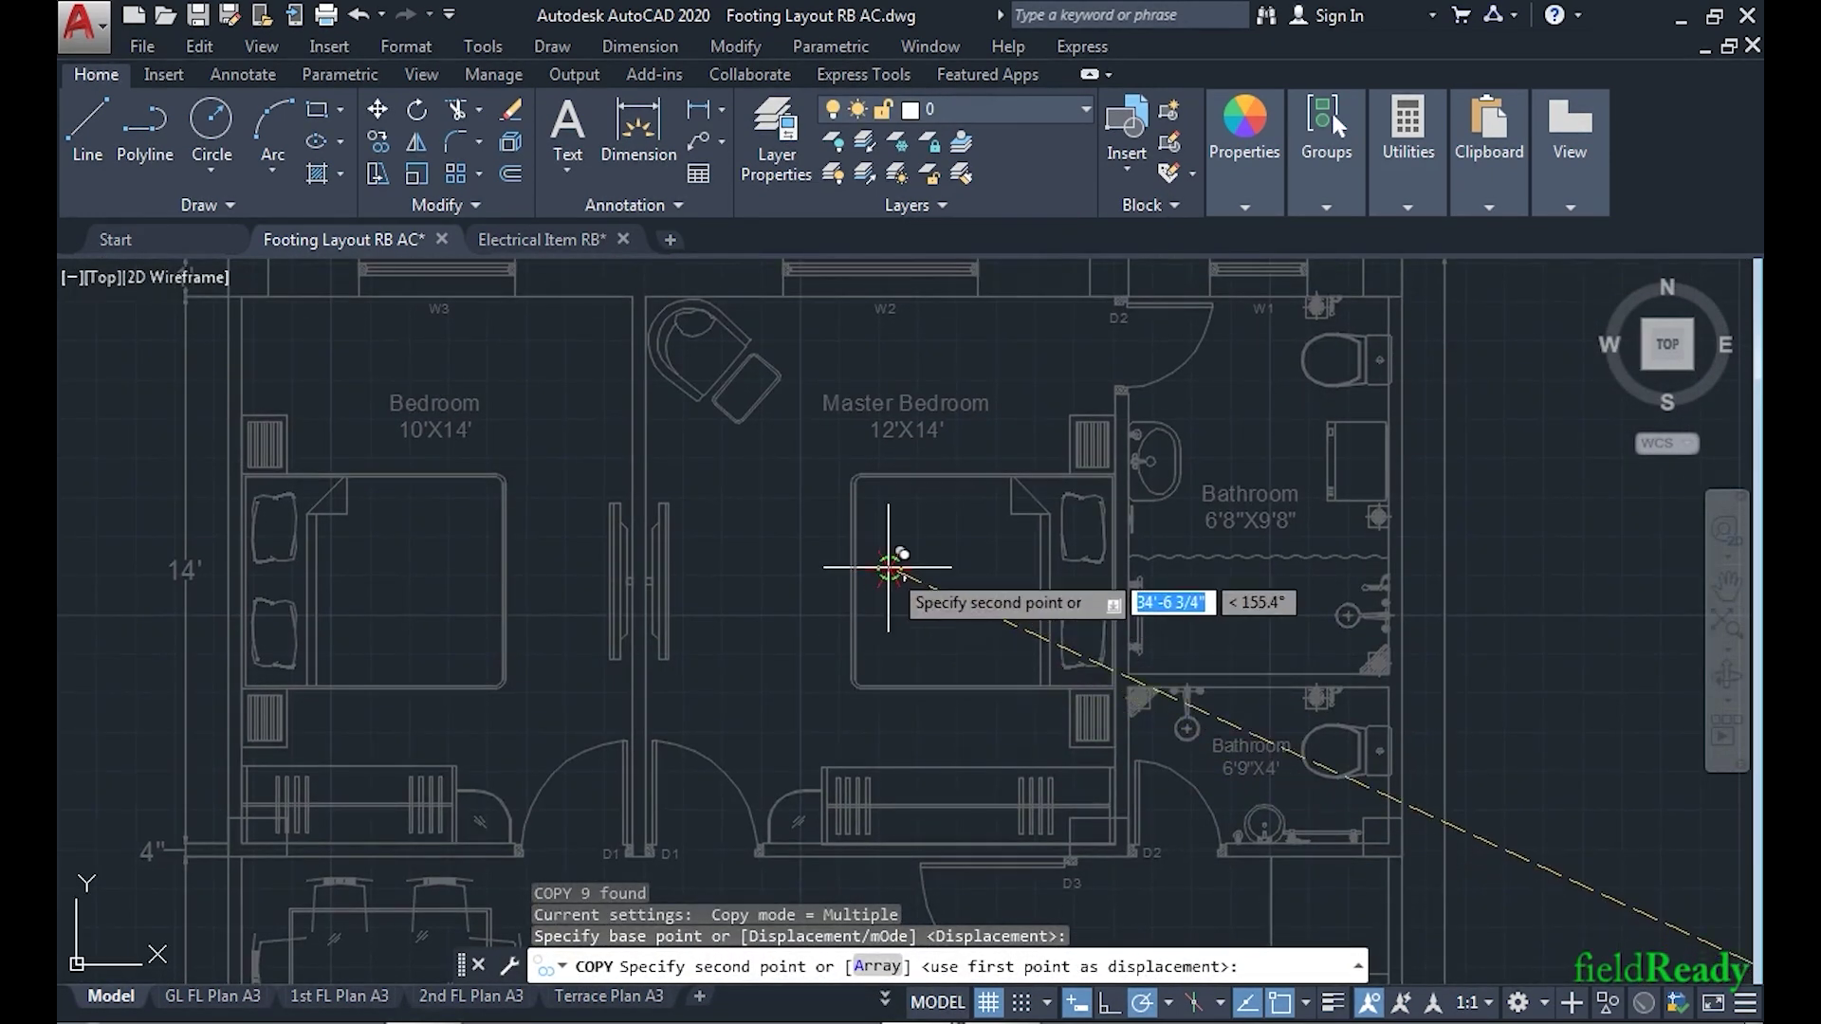
pyautogui.click(894, 581)
pyautogui.press('Return')
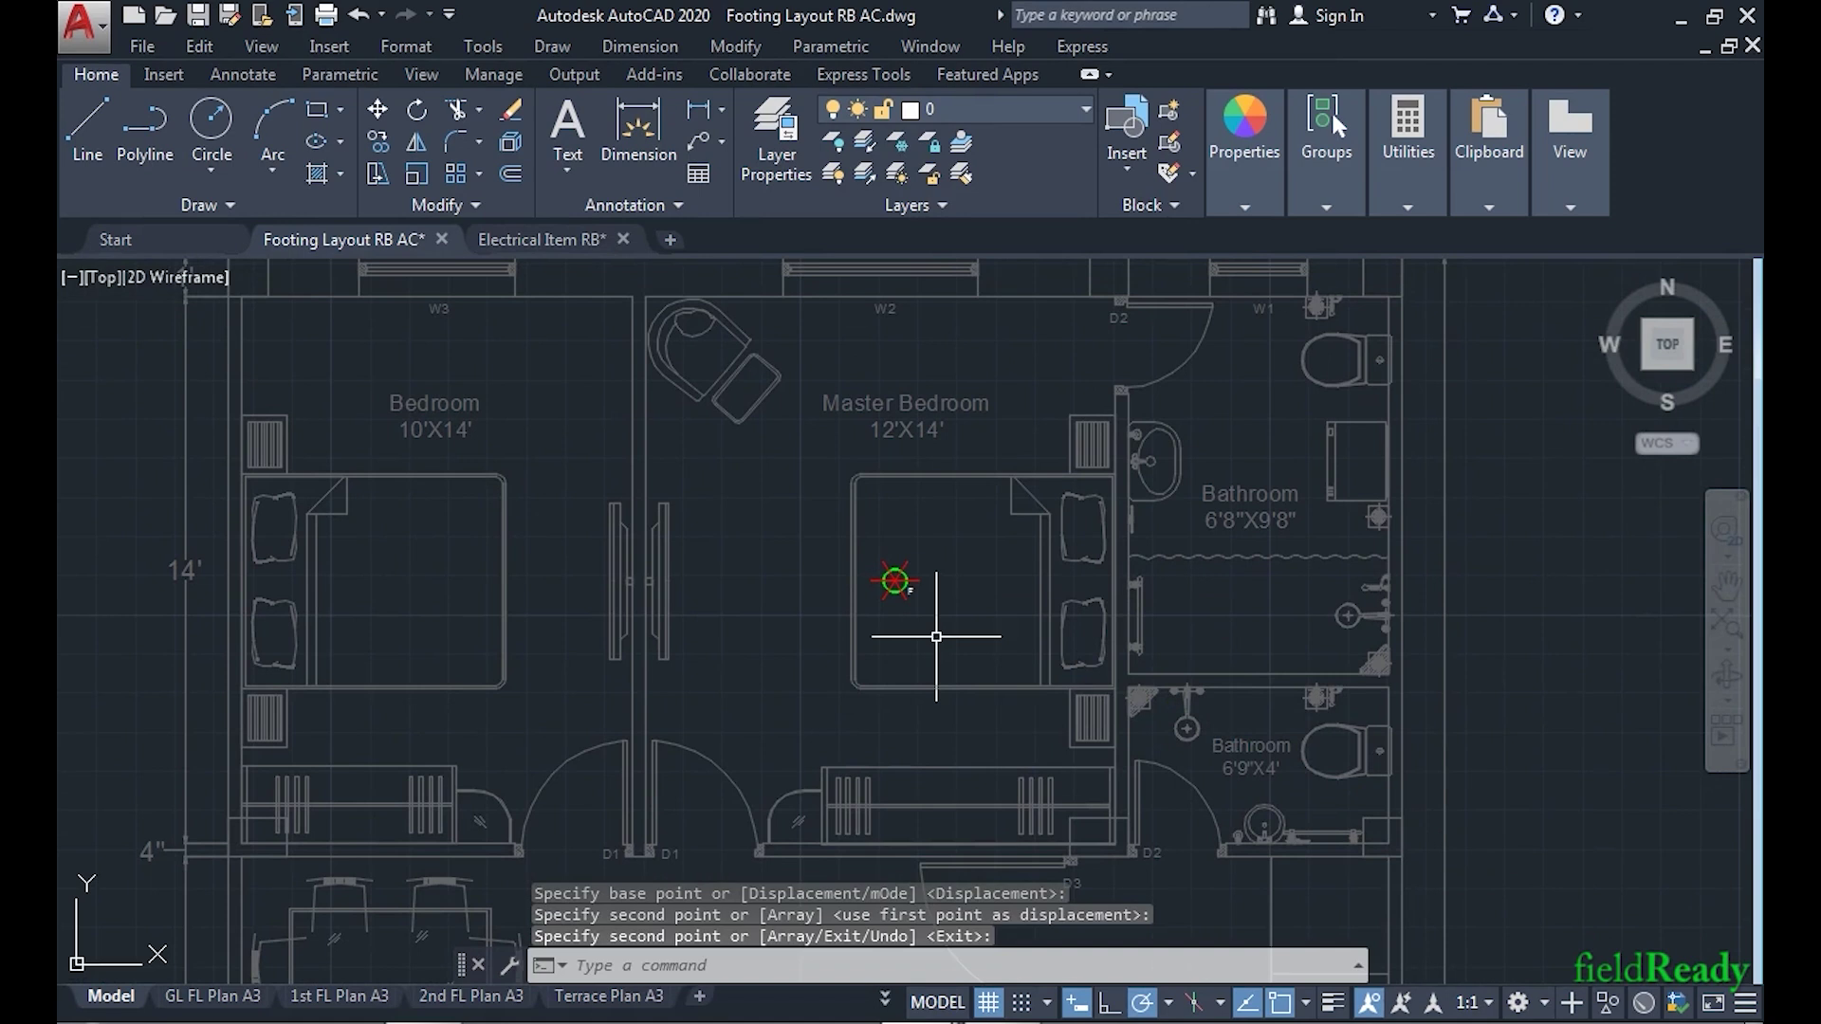
# - Copy the ceiling light symbol from the legend by its centre to the Master Bedroom, just below the armchair
pyautogui.scroll(-3, 845, 541)
pyautogui.scroll(-2, 1072, 750)
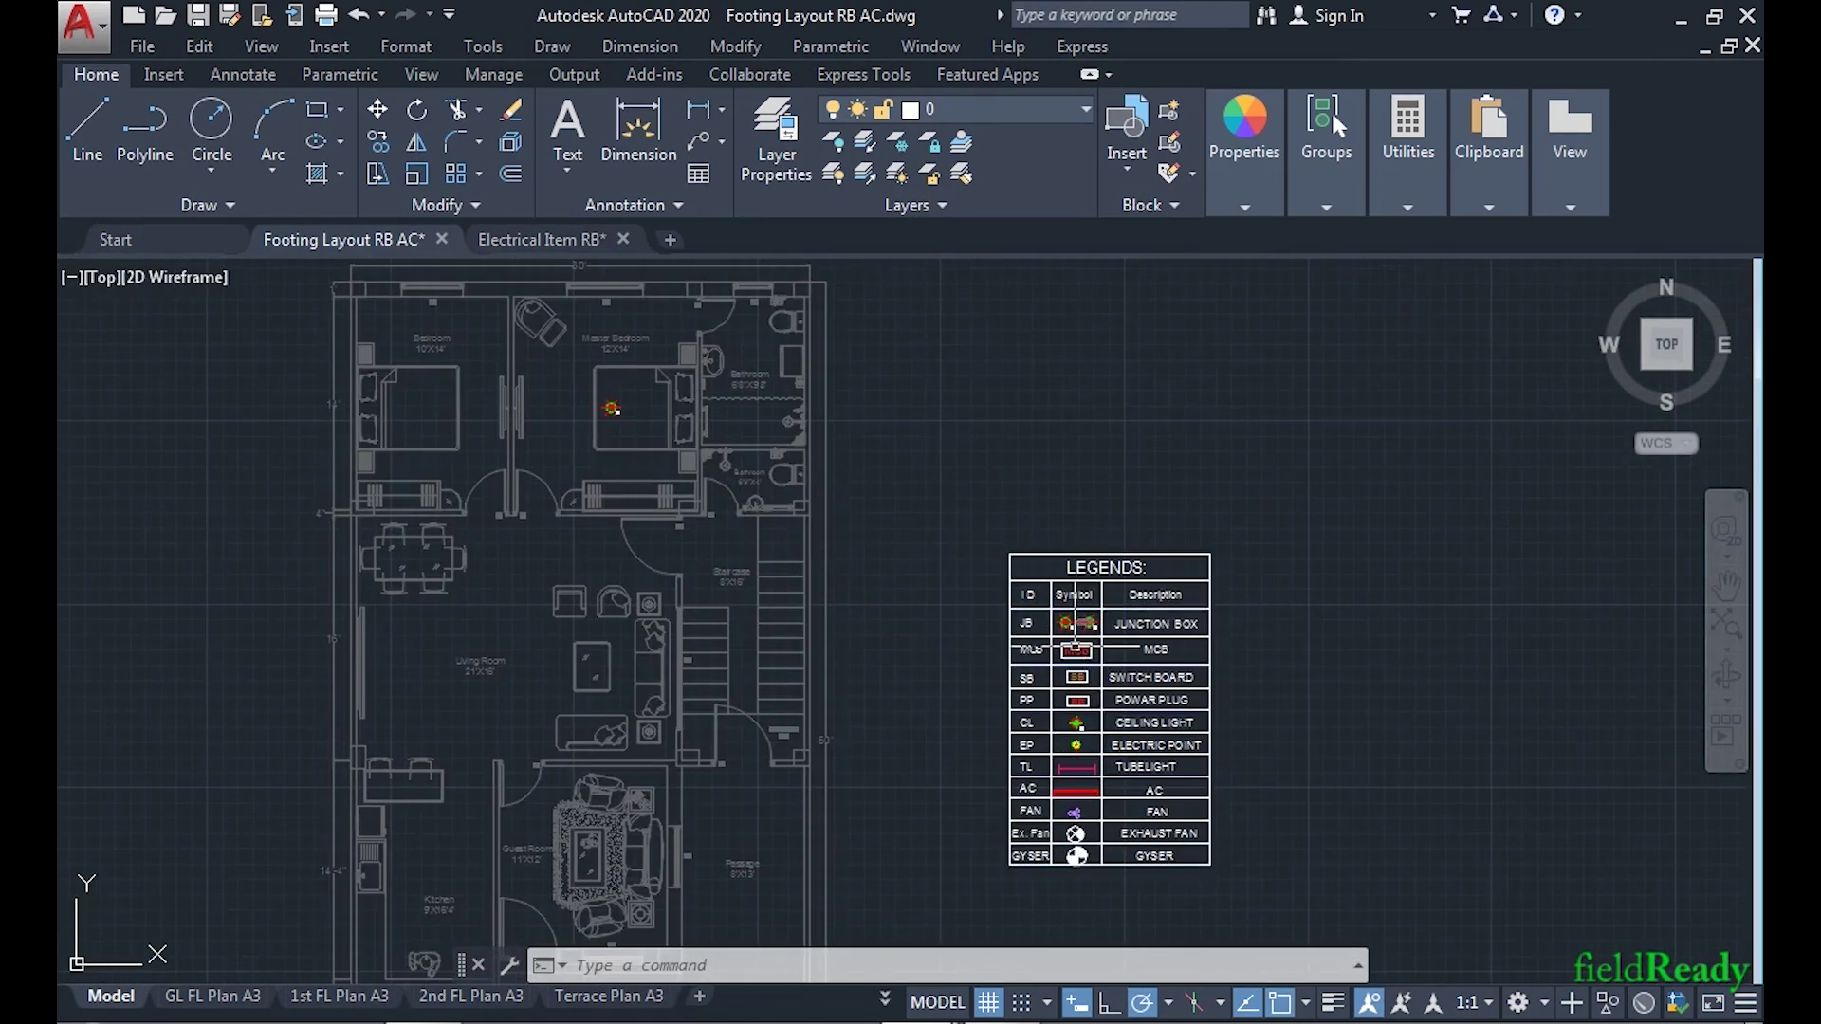
pyautogui.scroll(6, 1084, 744)
pyautogui.scroll(2, 1492, 593)
pyautogui.click(834, 745)
pyautogui.click(710, 643)
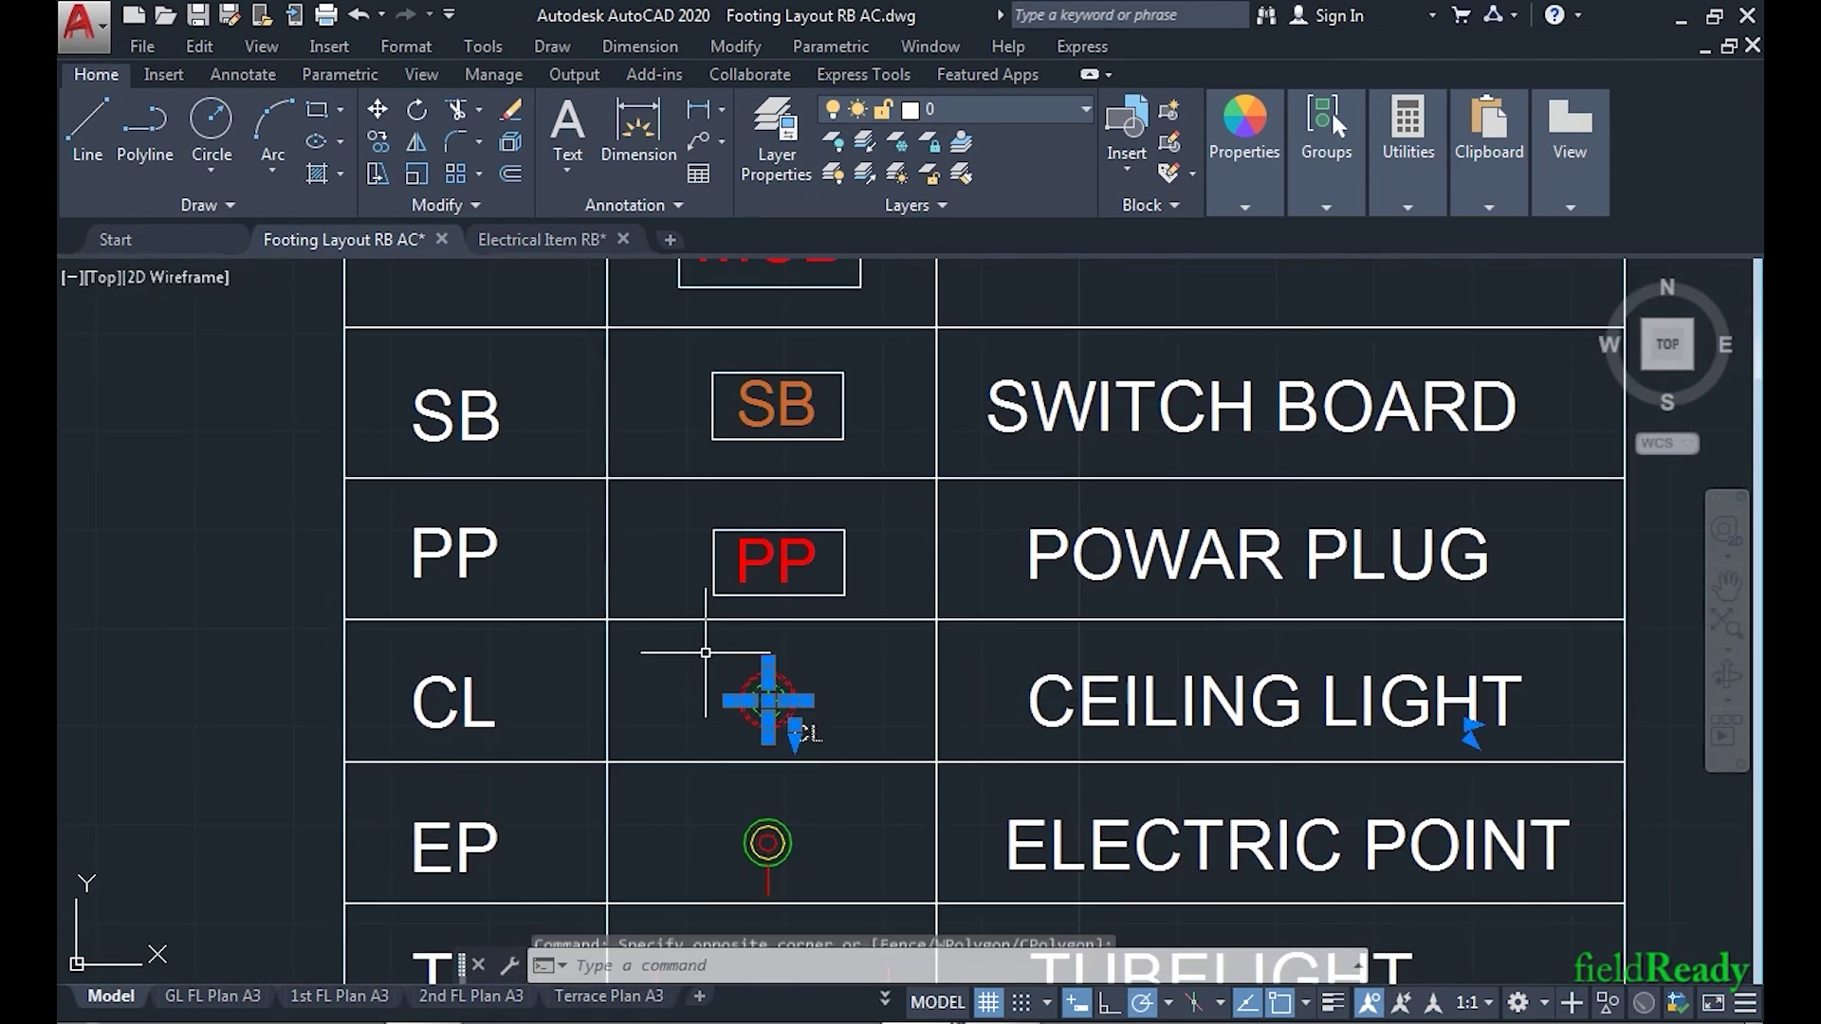
pyautogui.write('co')
pyautogui.press('Return')
pyautogui.click(770, 702)
pyautogui.scroll(-3, 773, 702)
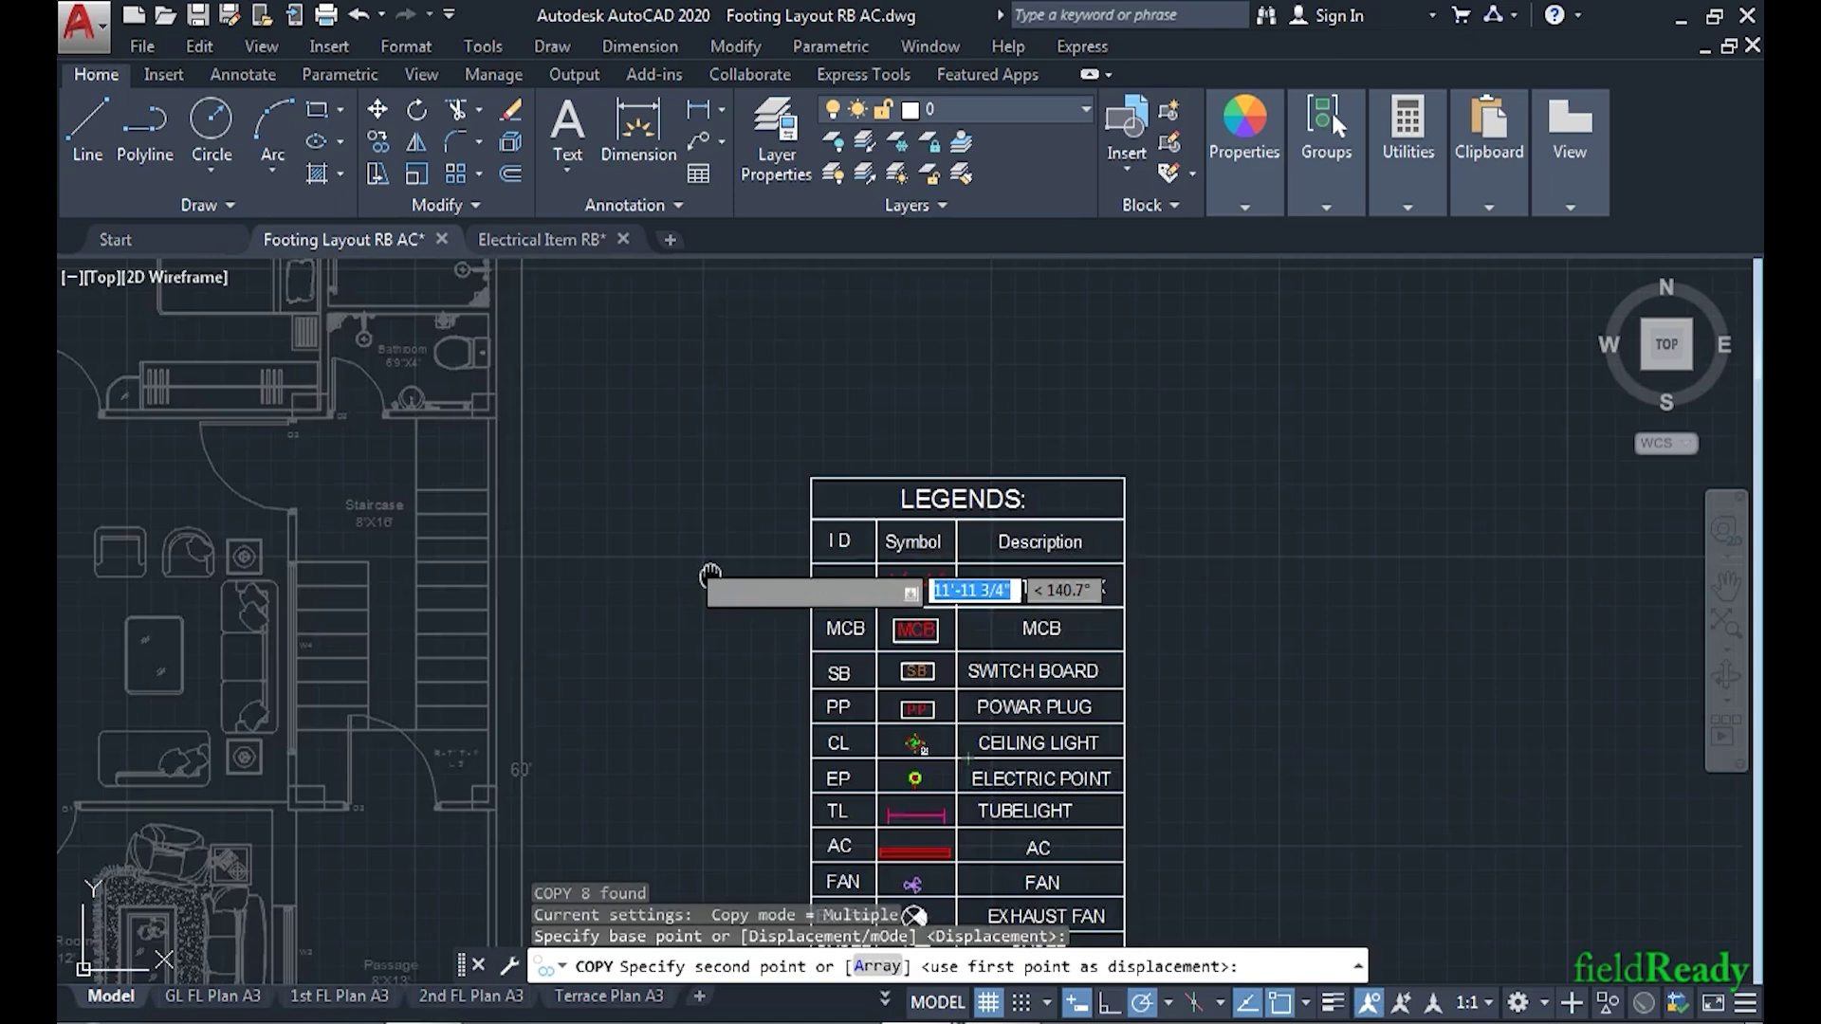
pyautogui.scroll(-2, 795, 626)
pyautogui.scroll(3, 794, 626)
pyautogui.click(741, 580)
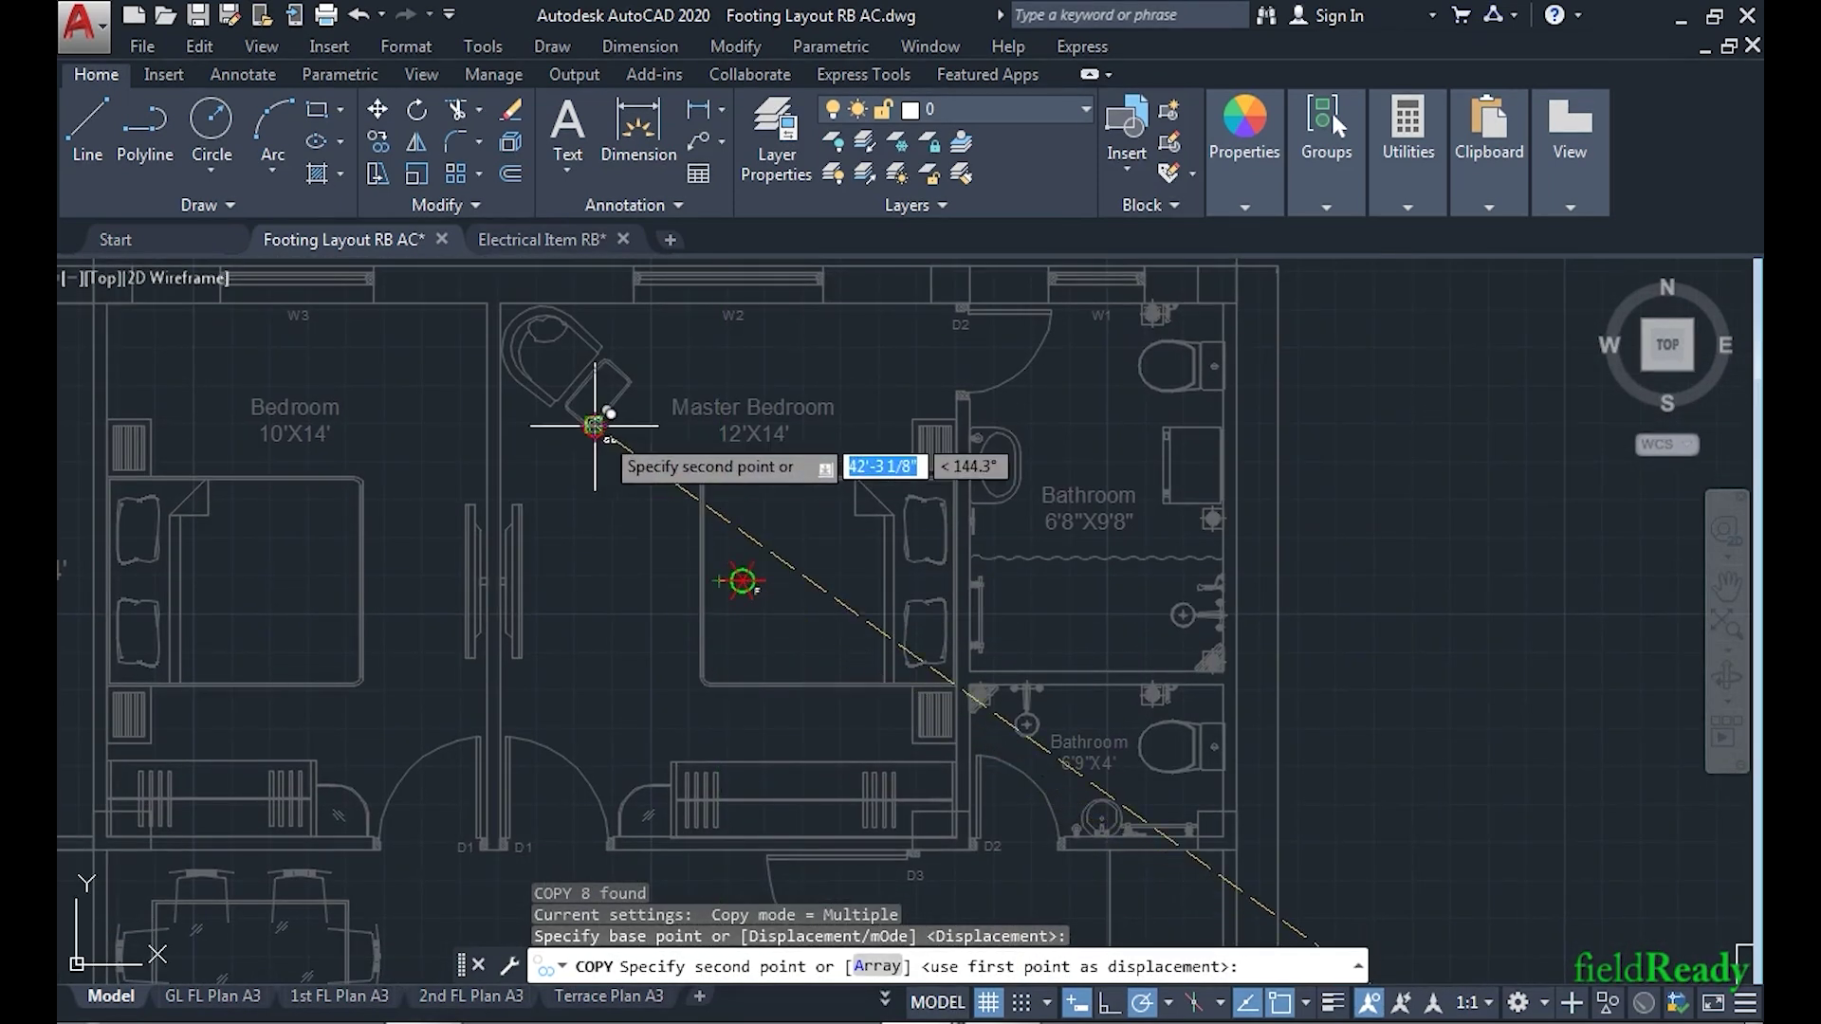
pyautogui.click(599, 423)
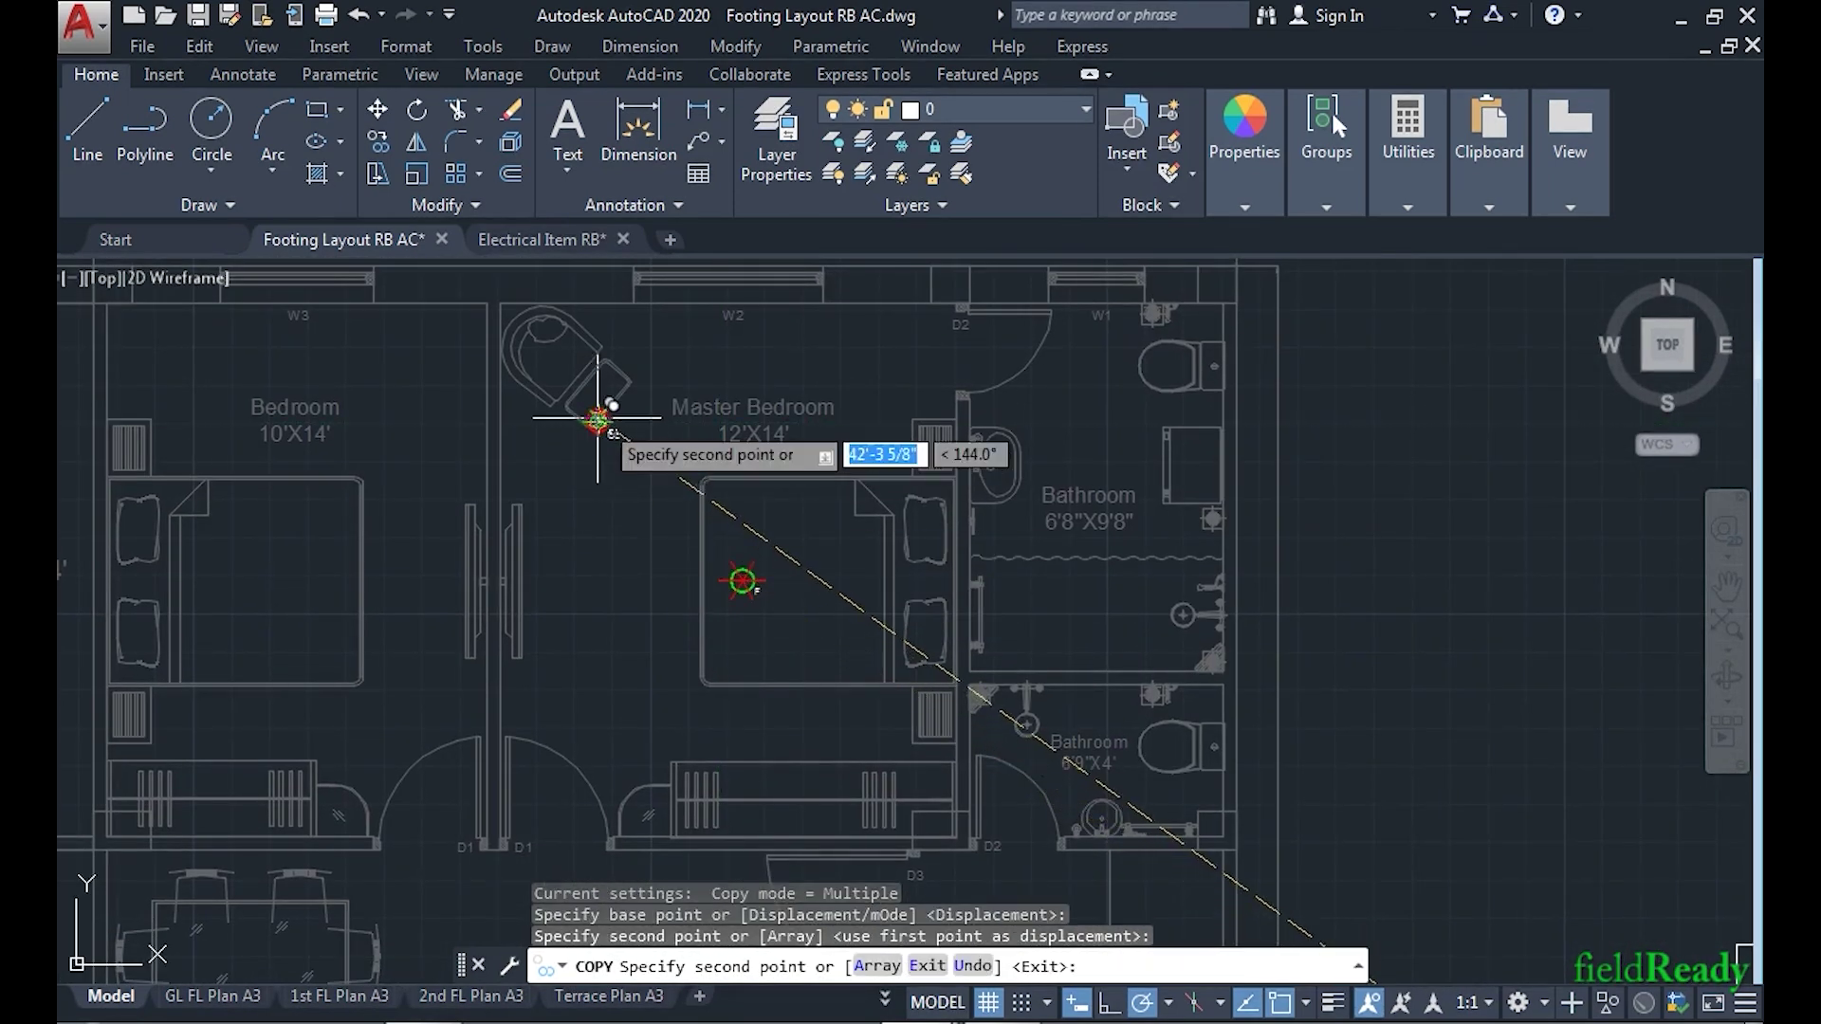
# - Place three more ceiling light copies in the Master Bedroom, aligned with the first to form a rectangle around the junction box
pyautogui.click(597, 713)
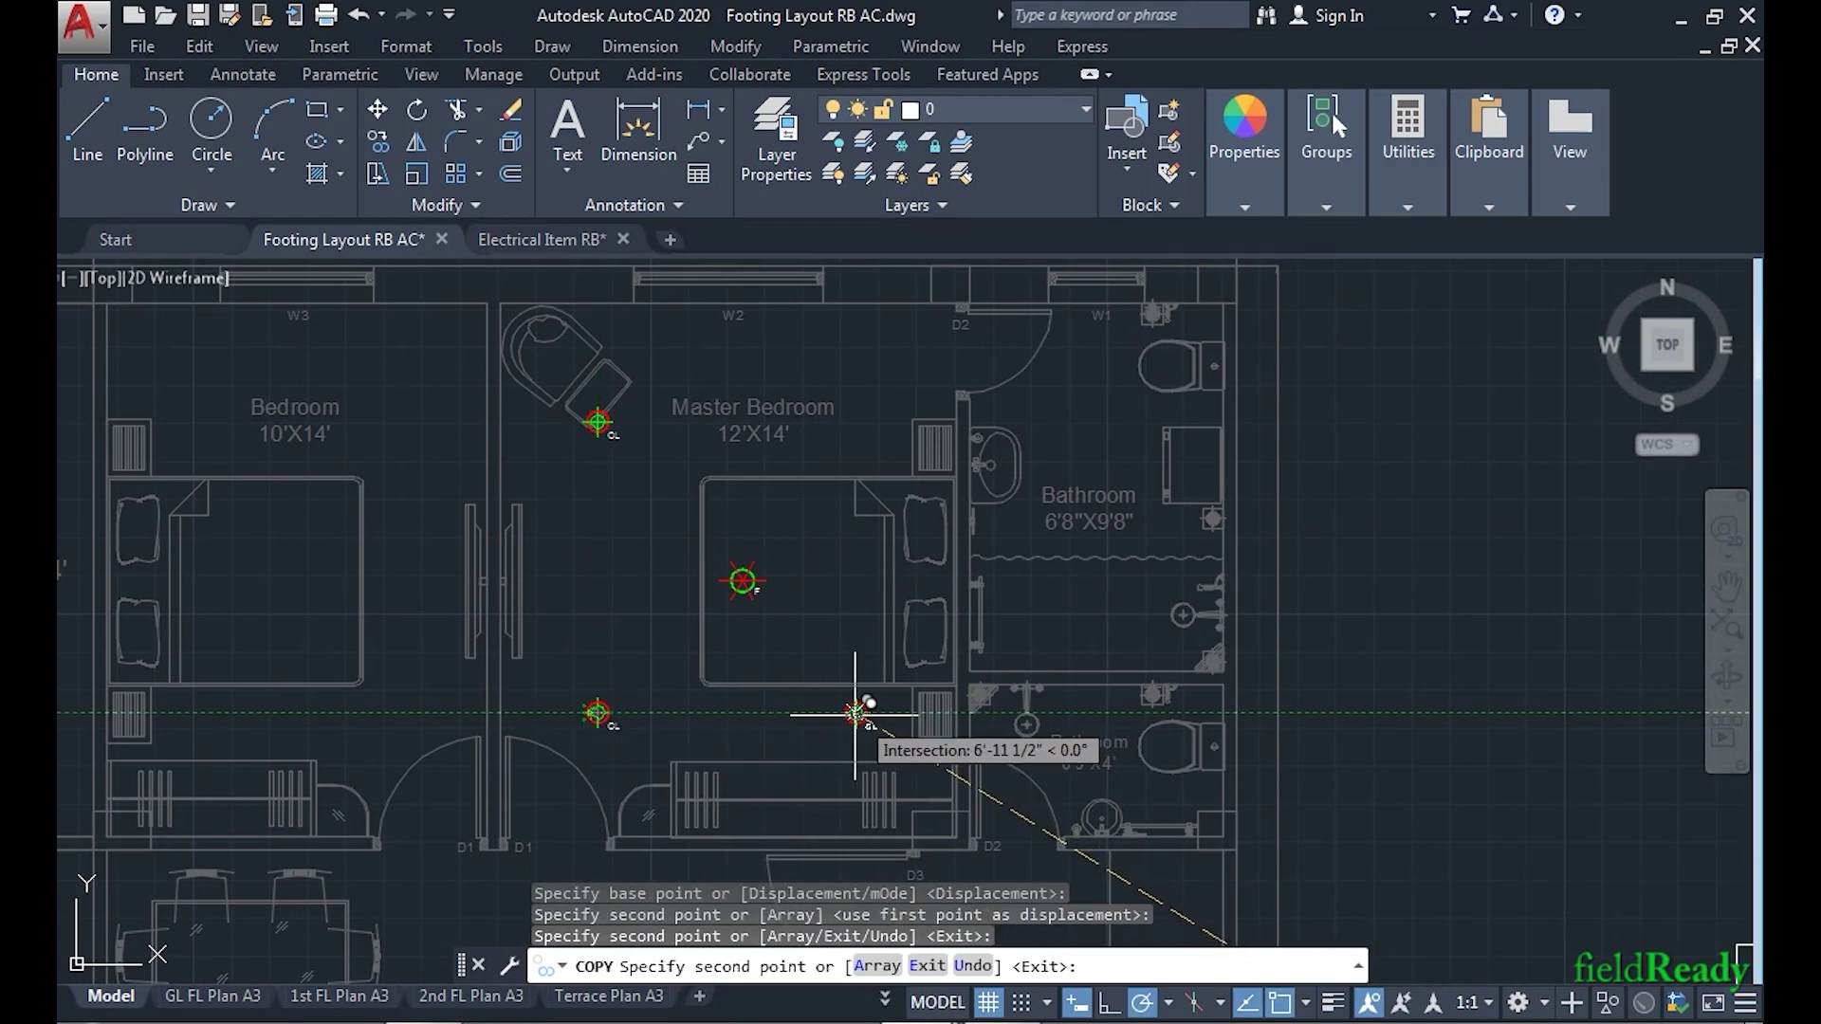
pyautogui.click(852, 713)
pyautogui.click(854, 420)
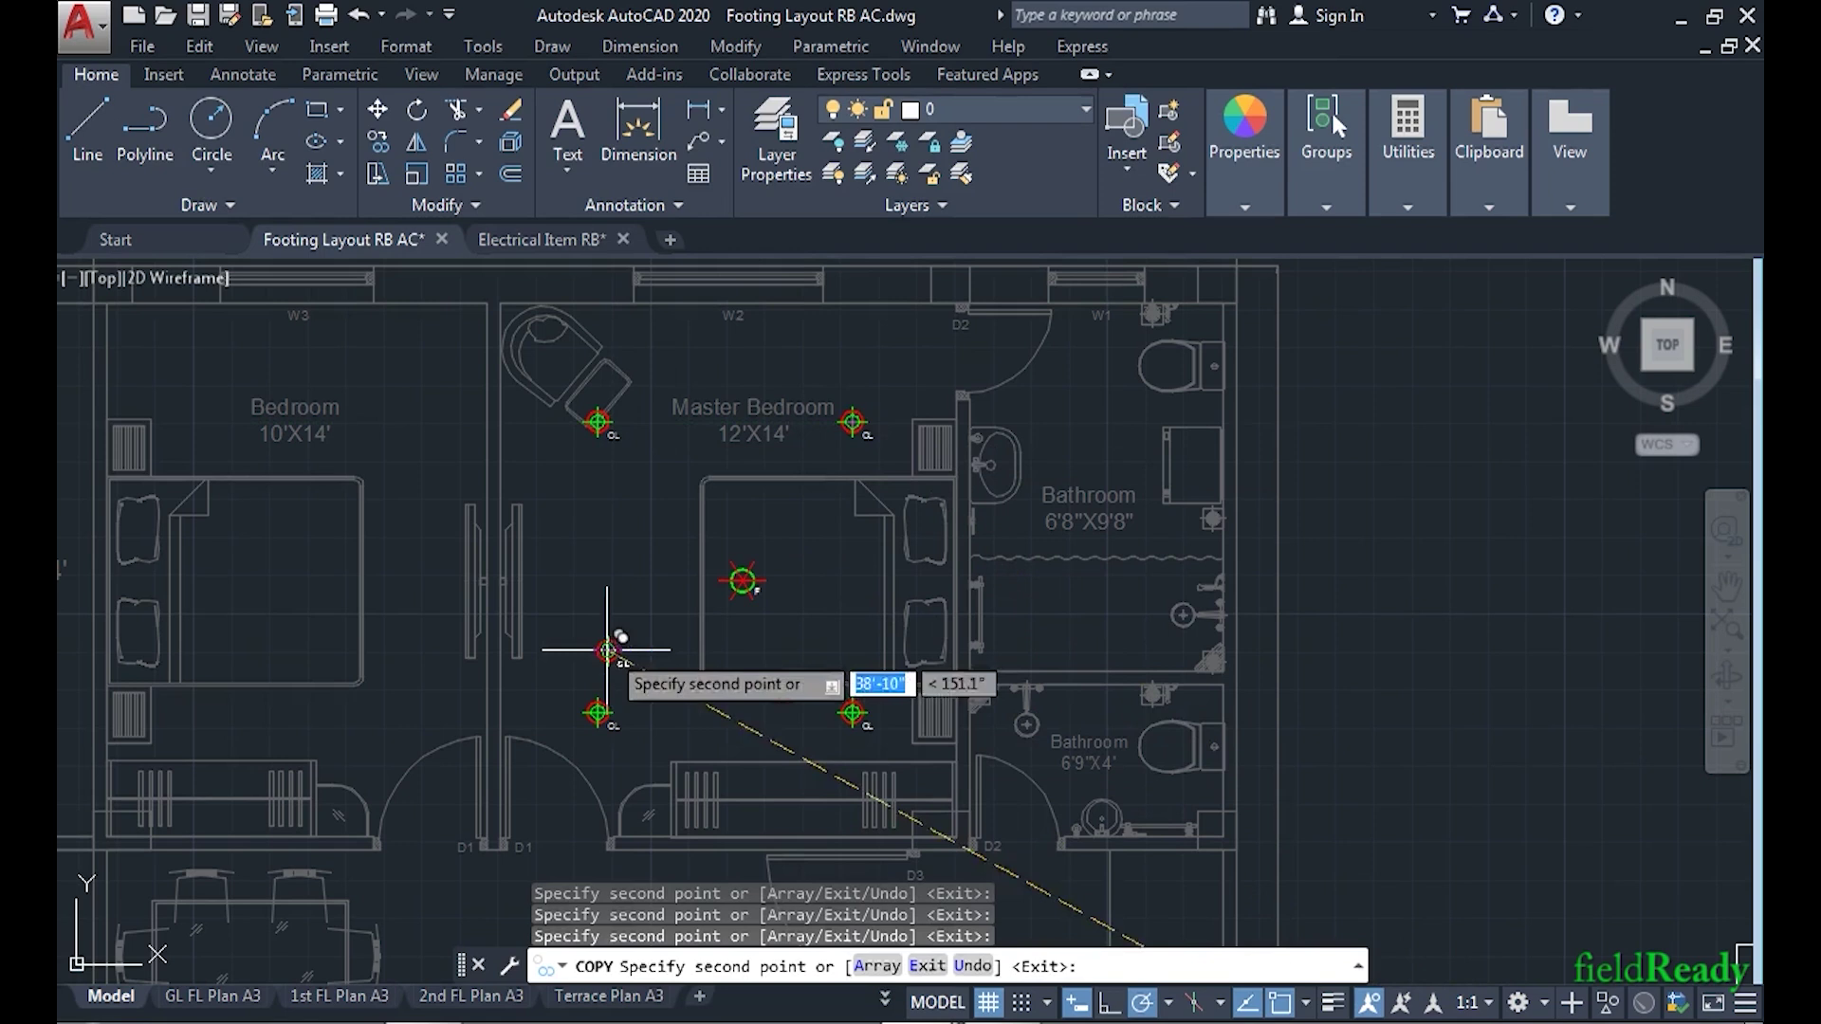
pyautogui.press('Escape')
pyautogui.moveTo(610, 642); pyautogui.dragTo(649, 620, button='middle')
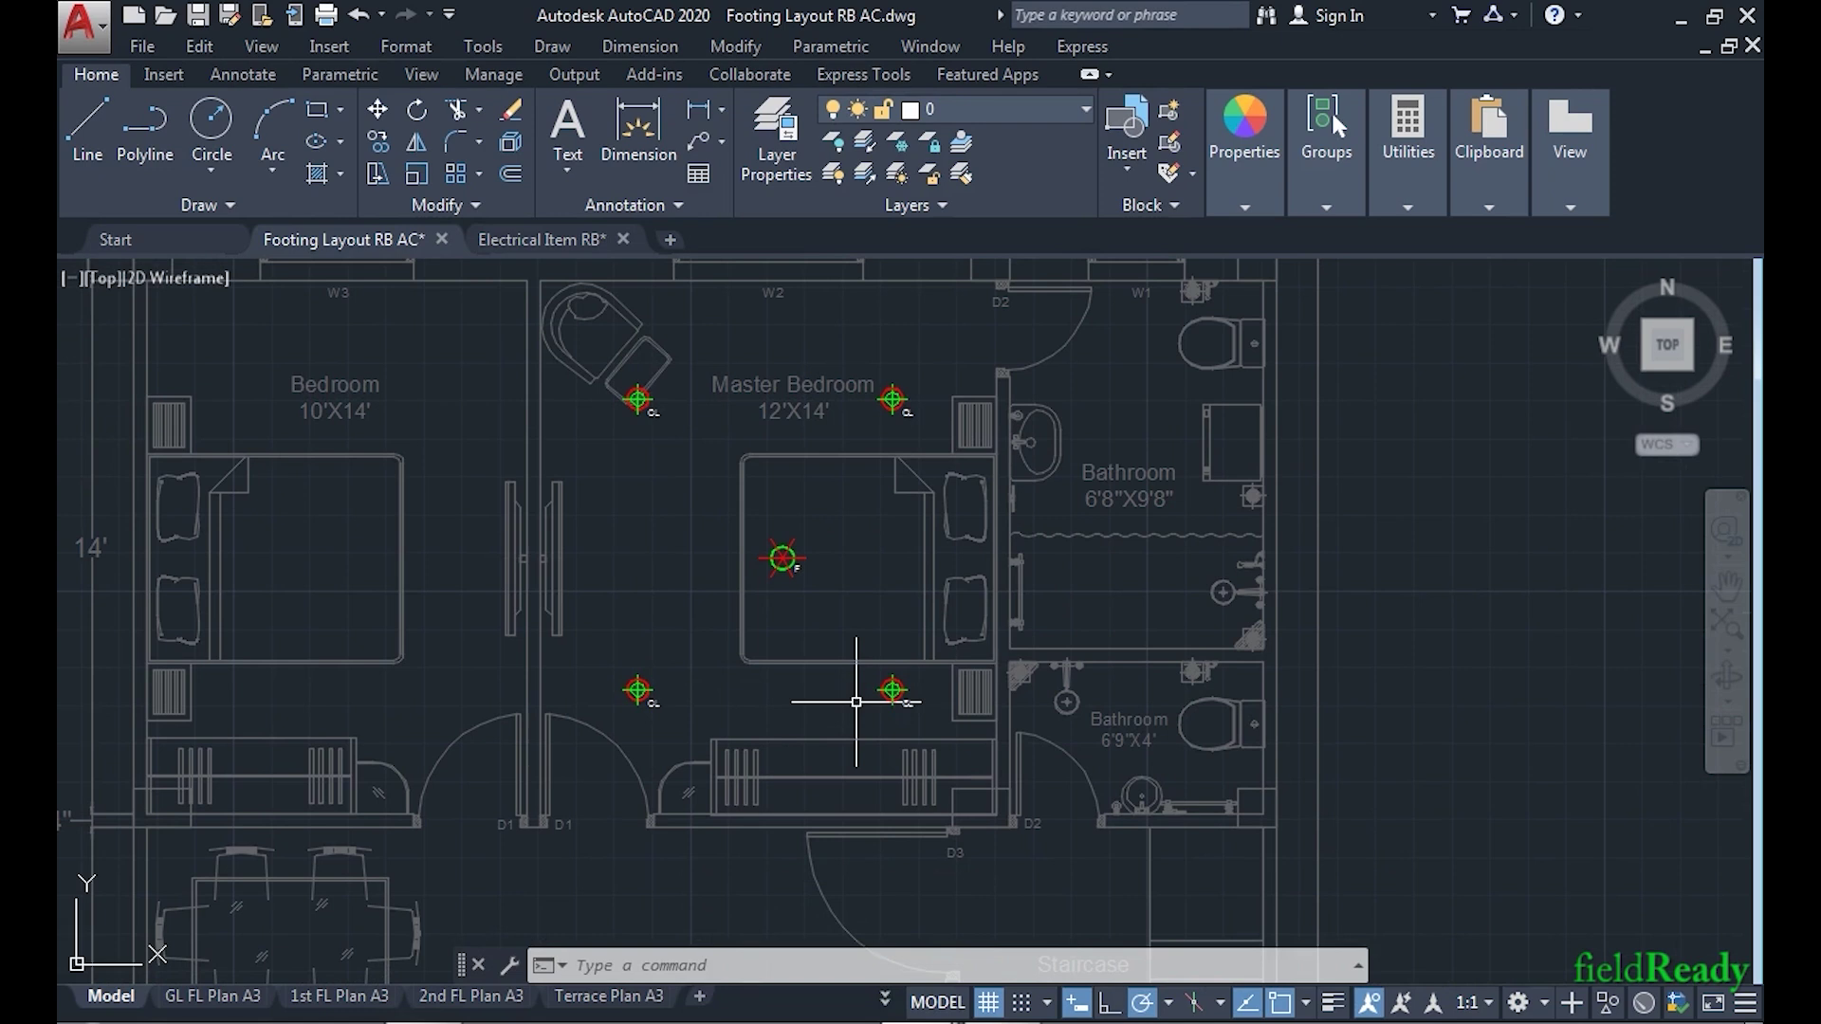
# - Copy the junction box symbol marked J from the legend by its centre to the midpoints between the western and eastern pairs of ceiling lights
pyautogui.scroll(-5, 857, 702)
pyautogui.scroll(8, 910, 598)
pyautogui.click(886, 622)
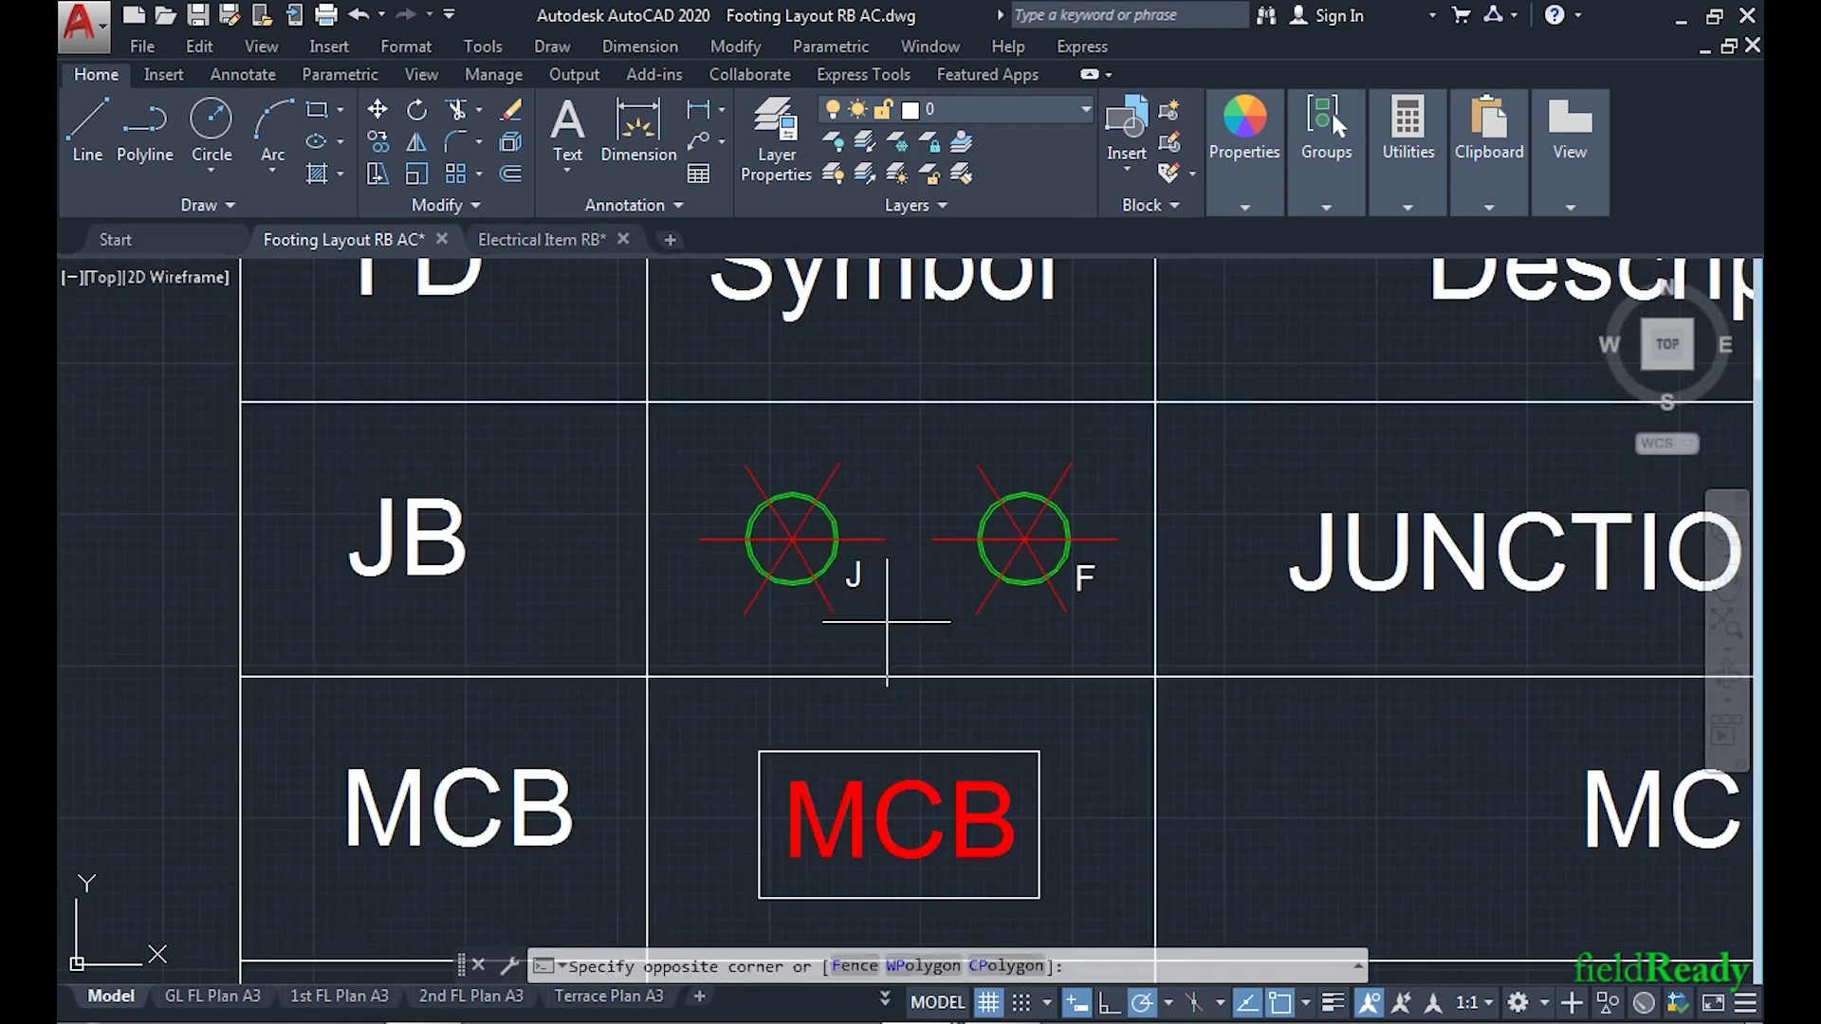
pyautogui.click(697, 432)
pyautogui.write('co')
pyautogui.press('Return')
pyautogui.click(792, 539)
pyautogui.scroll(-5, 1029, 667)
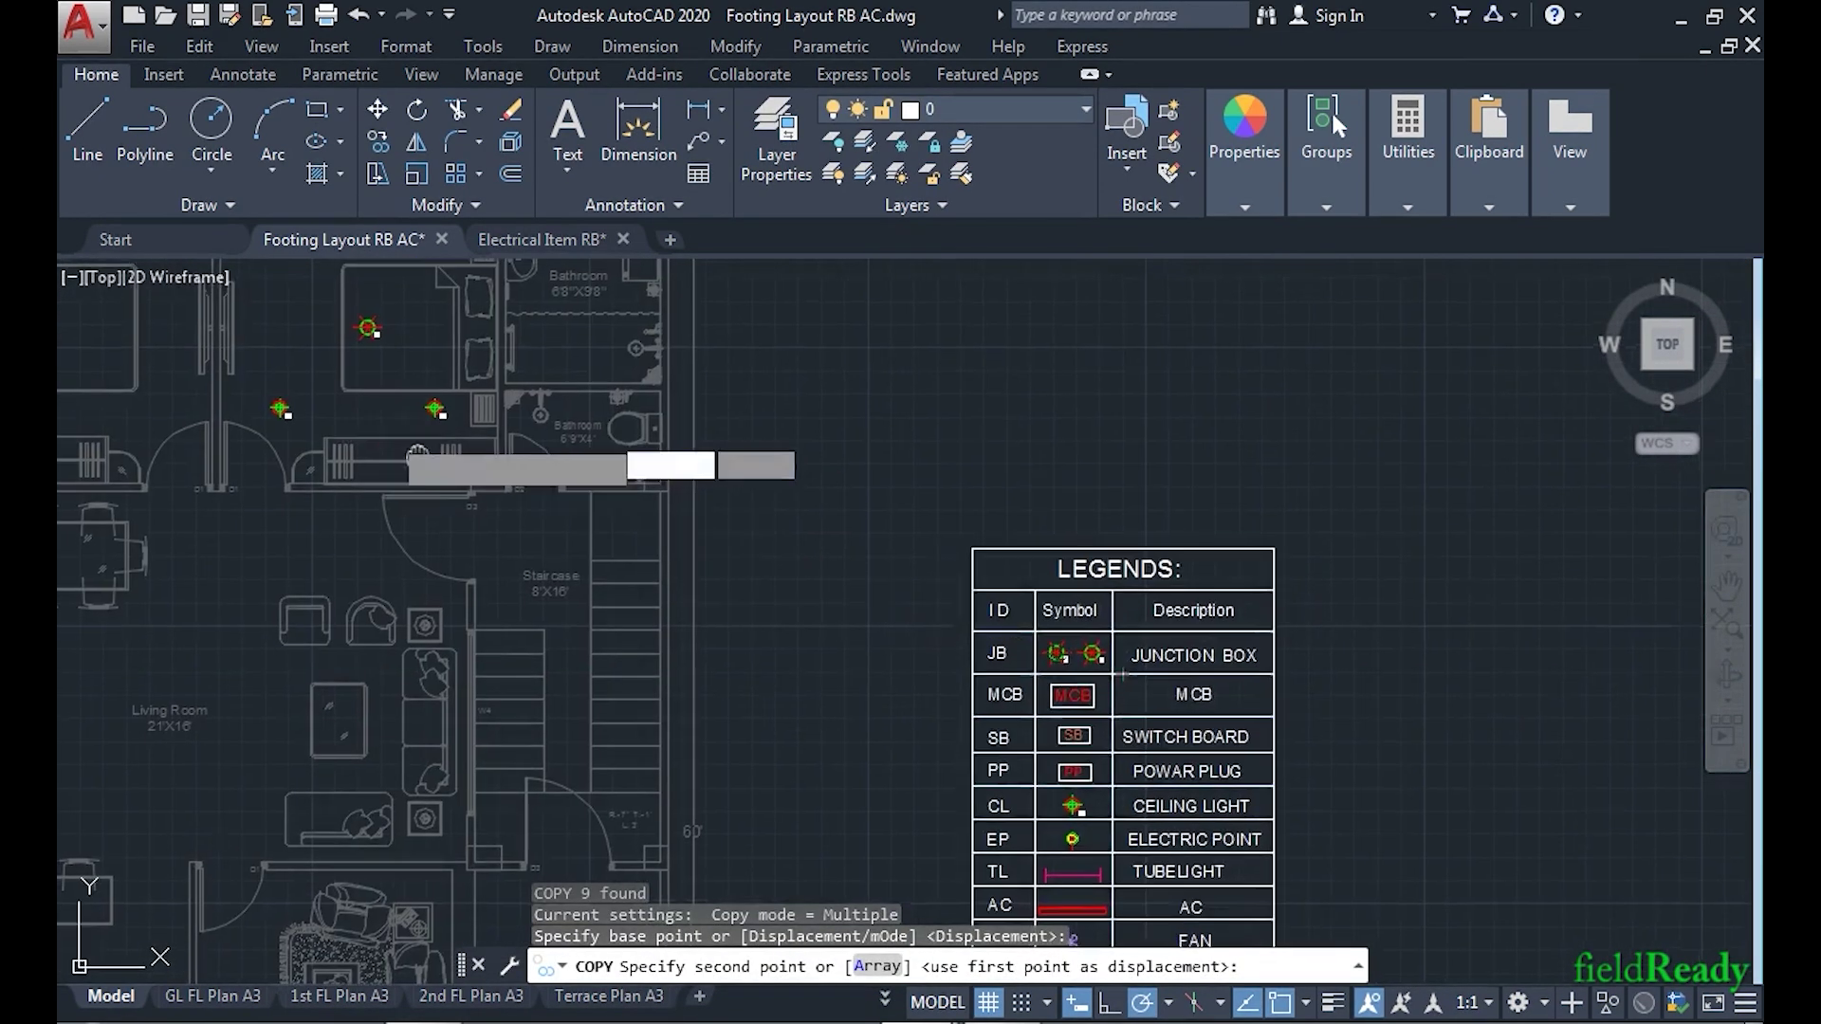
pyautogui.scroll(7, 731, 610)
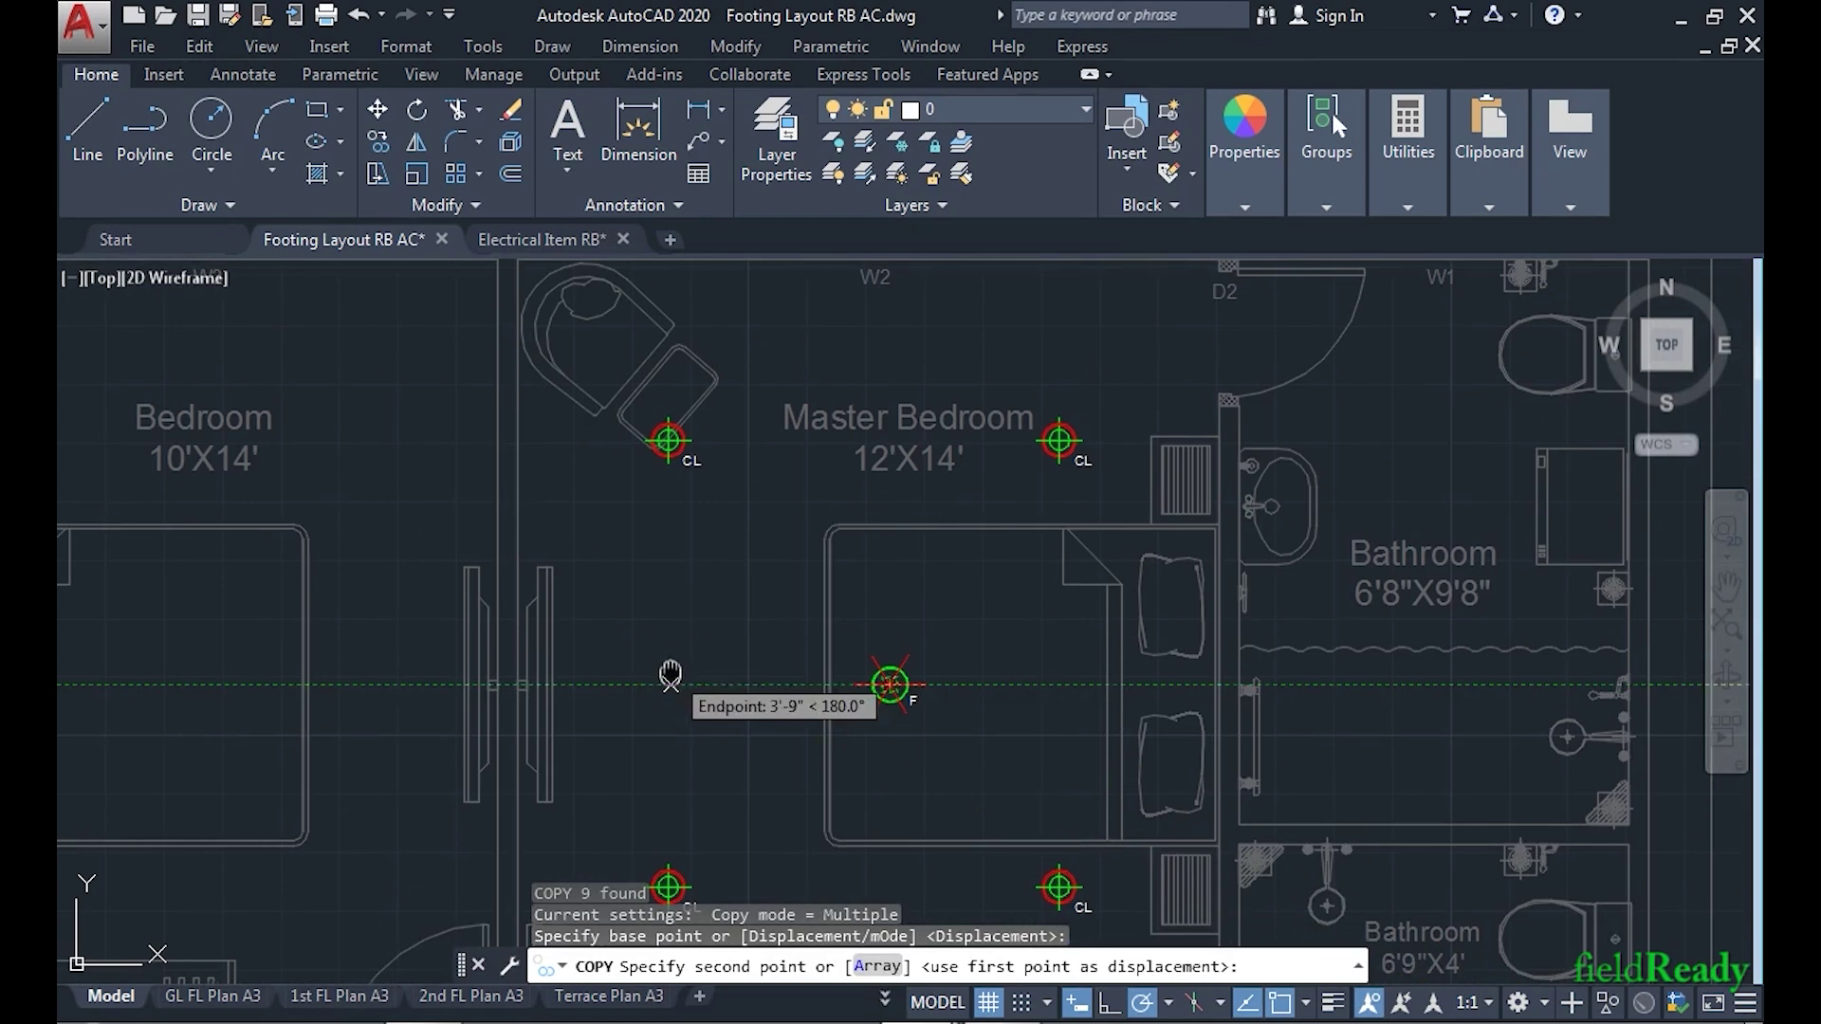
pyautogui.moveTo(669, 672); pyautogui.dragTo(701, 608, button='middle')
pyautogui.click(700, 621)
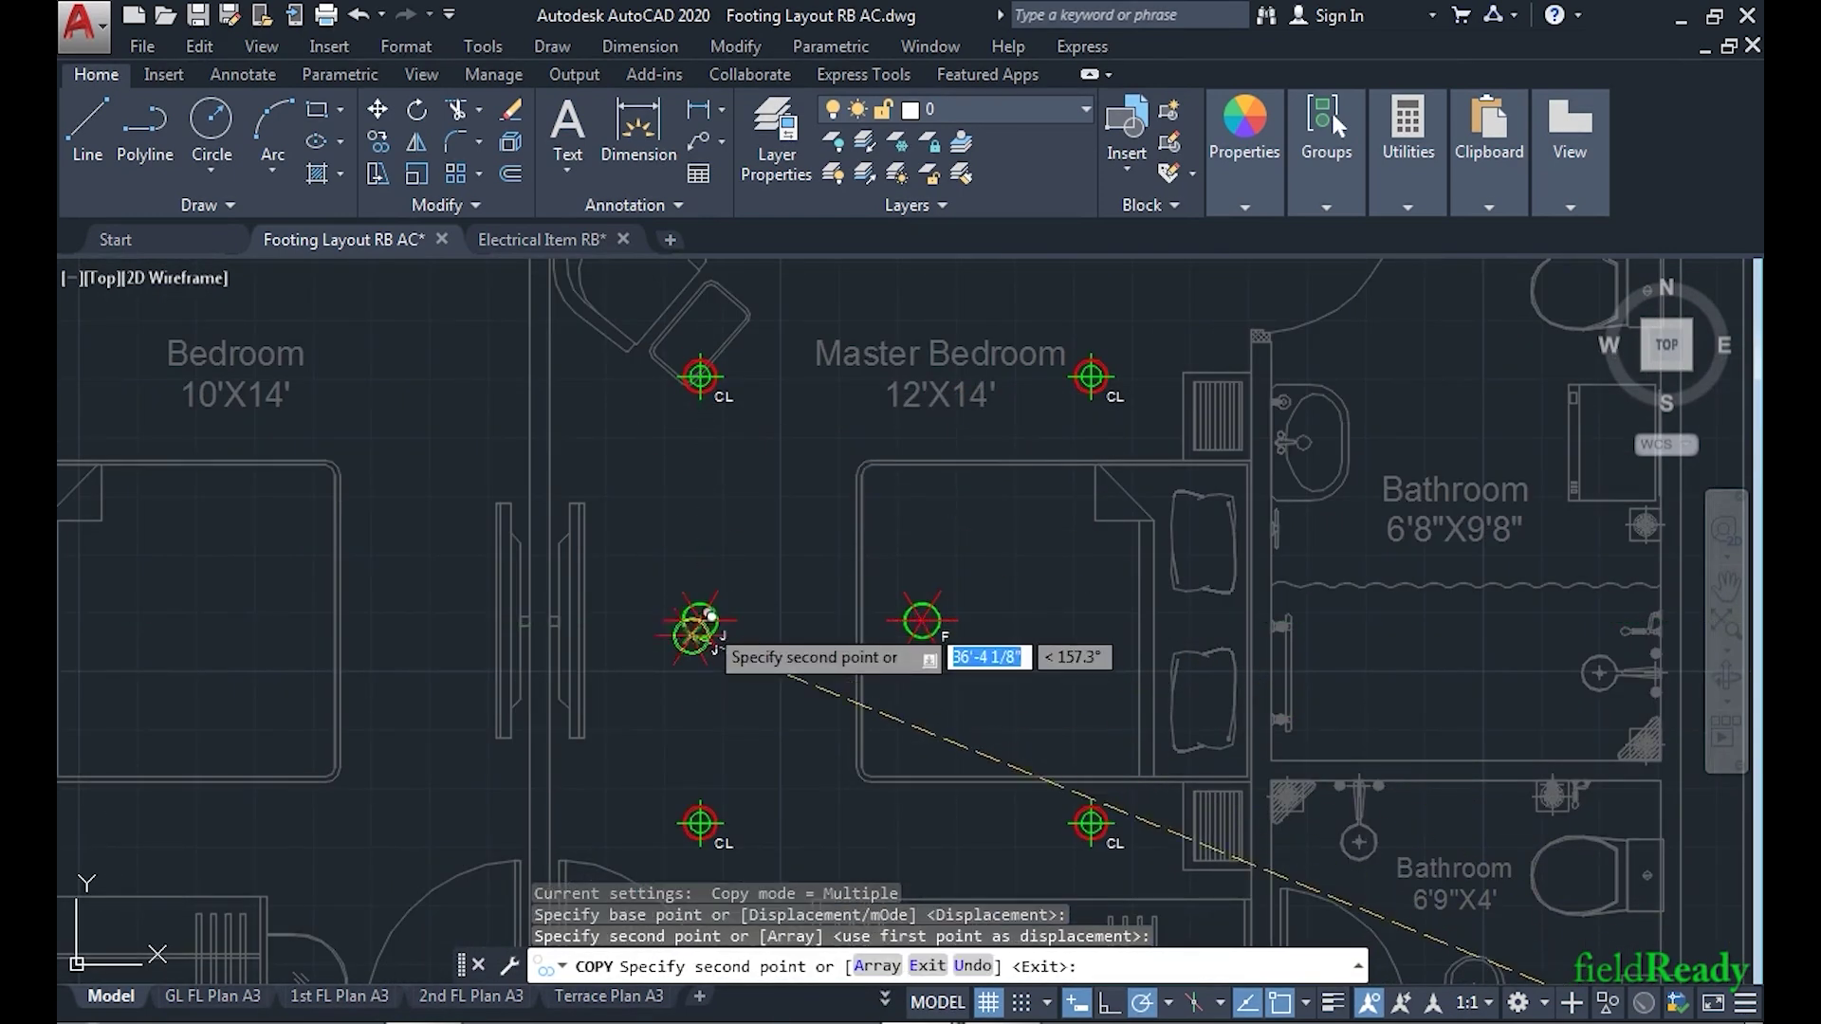
pyautogui.click(1087, 623)
pyautogui.press('Return')
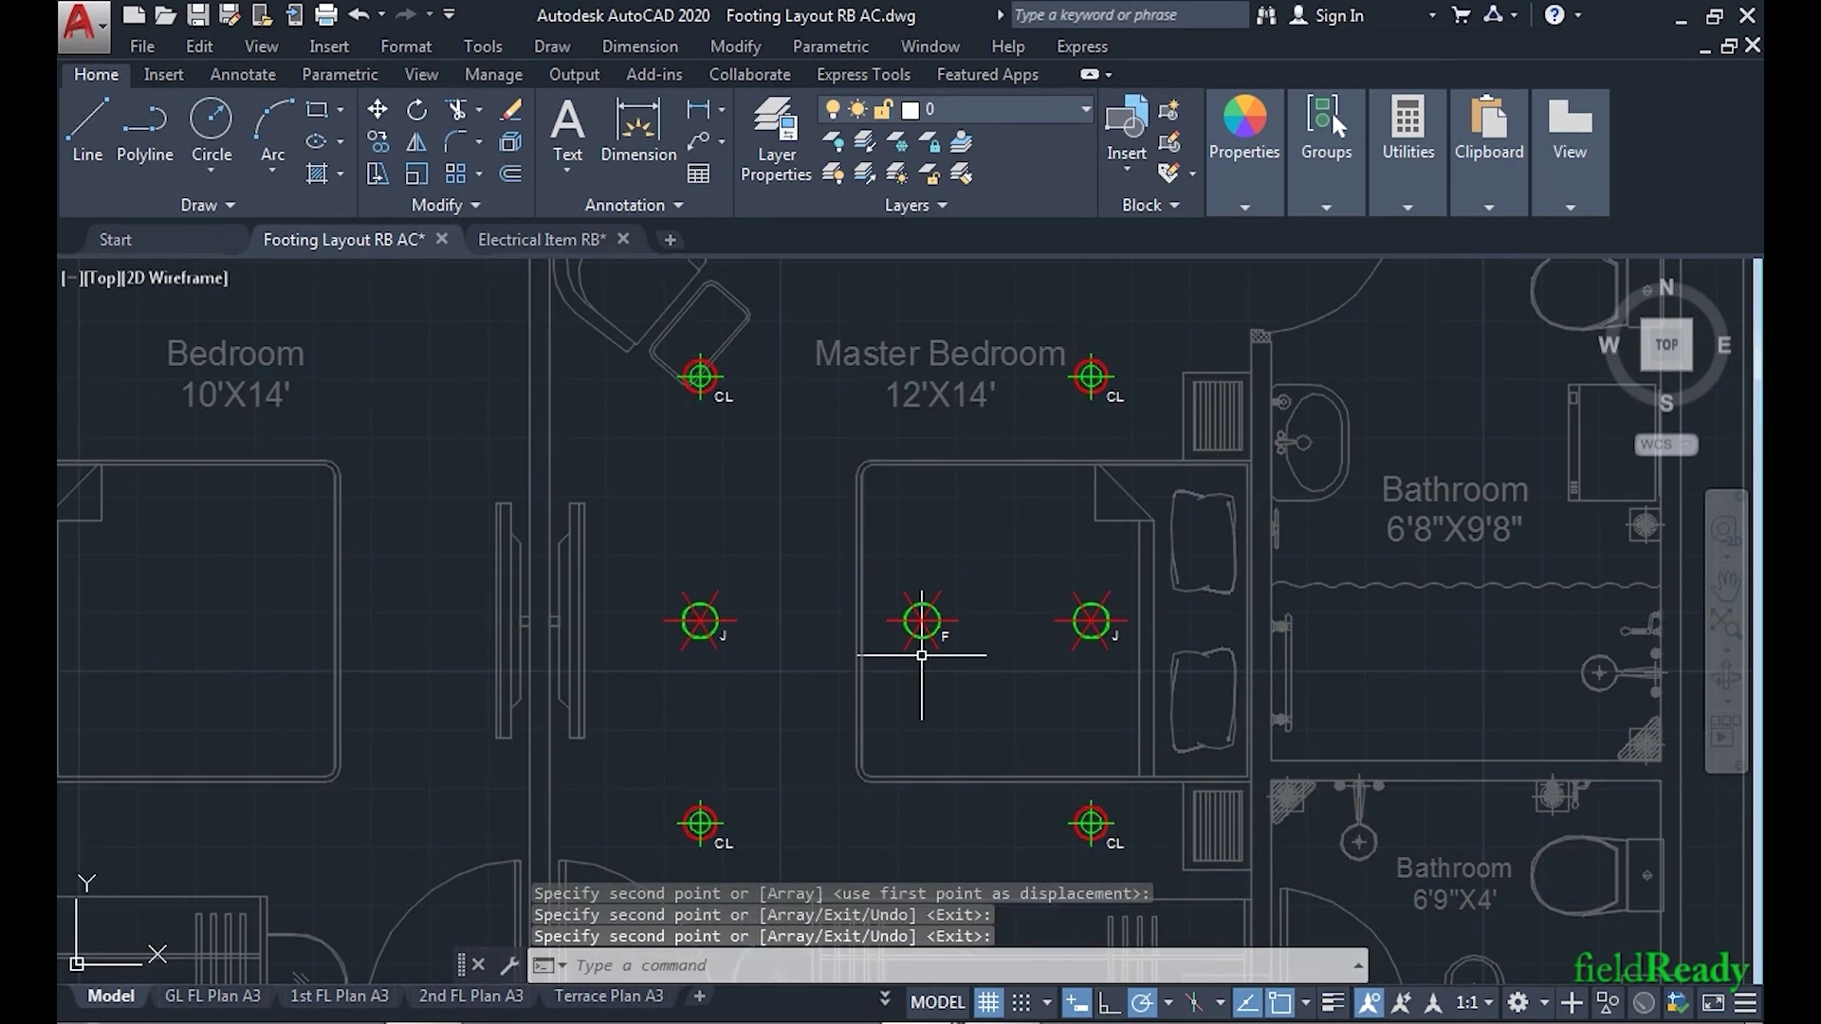
# - Set the current object colour to red 237,31,36
pyautogui.scroll(-3, 948, 632)
pyautogui.scroll(3, 913, 689)
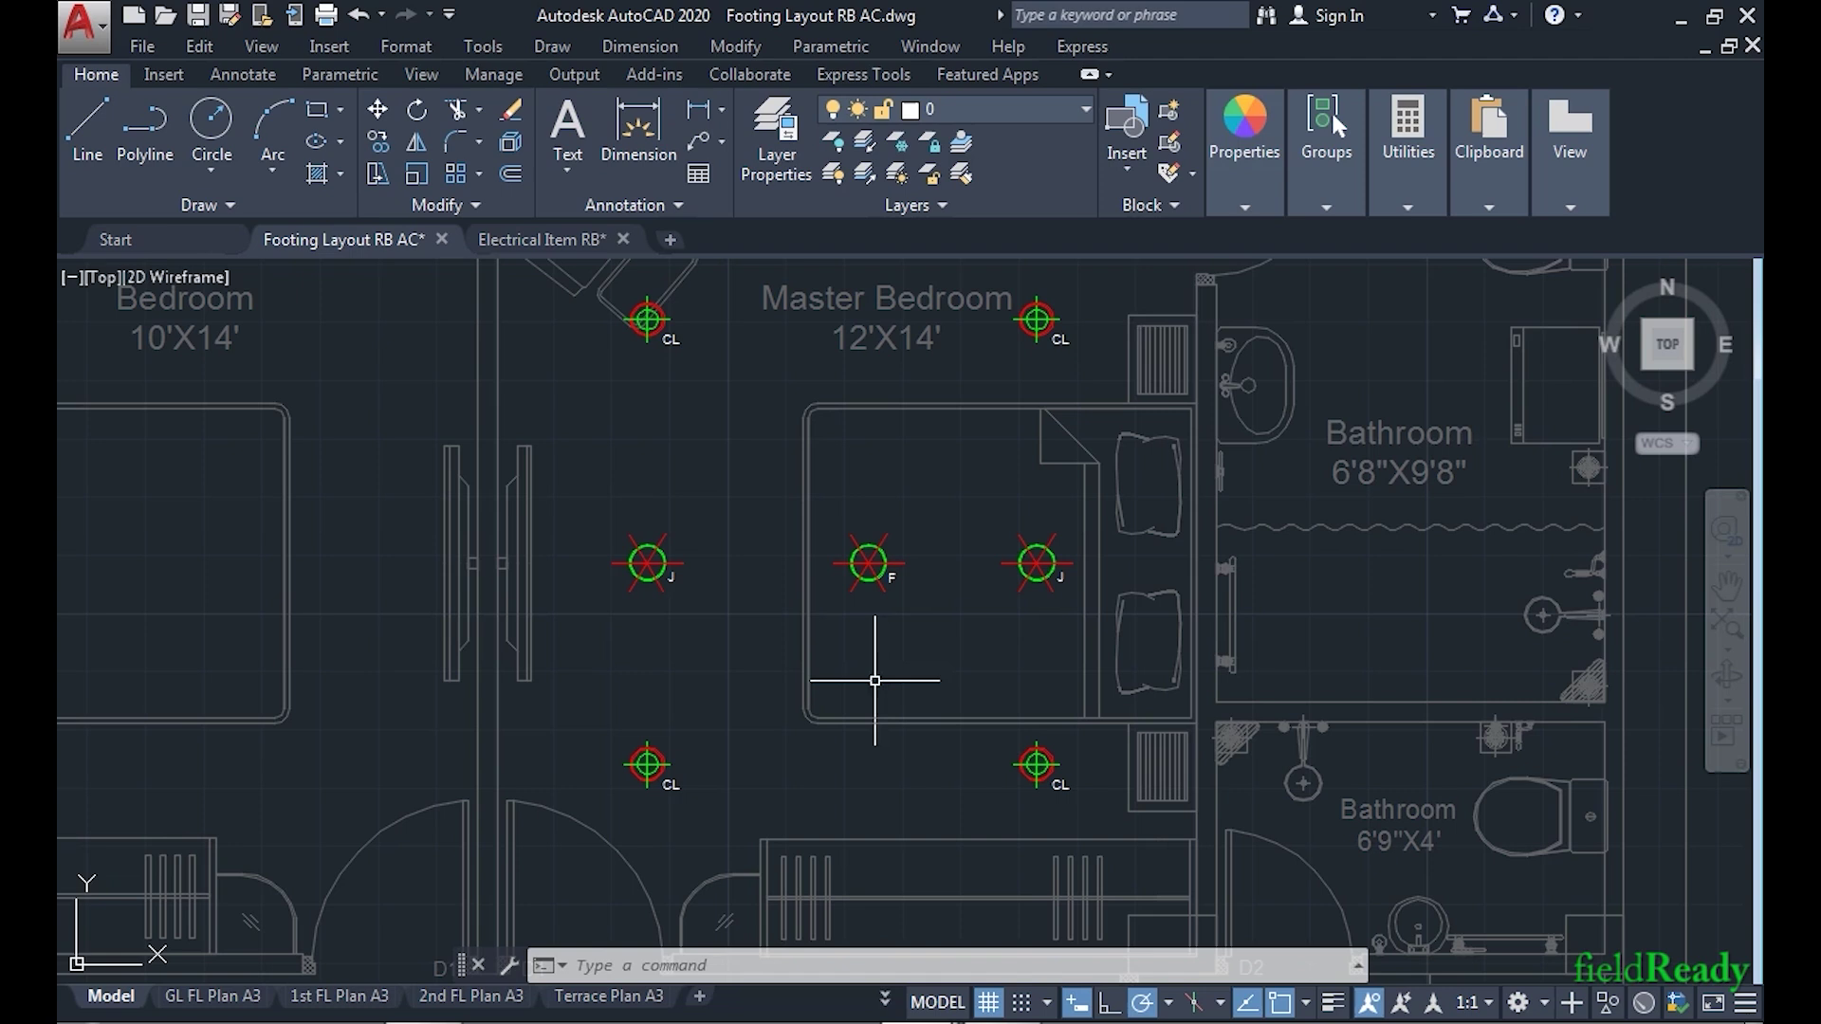
pyautogui.click(1245, 142)
pyautogui.click(1397, 237)
pyautogui.click(1413, 394)
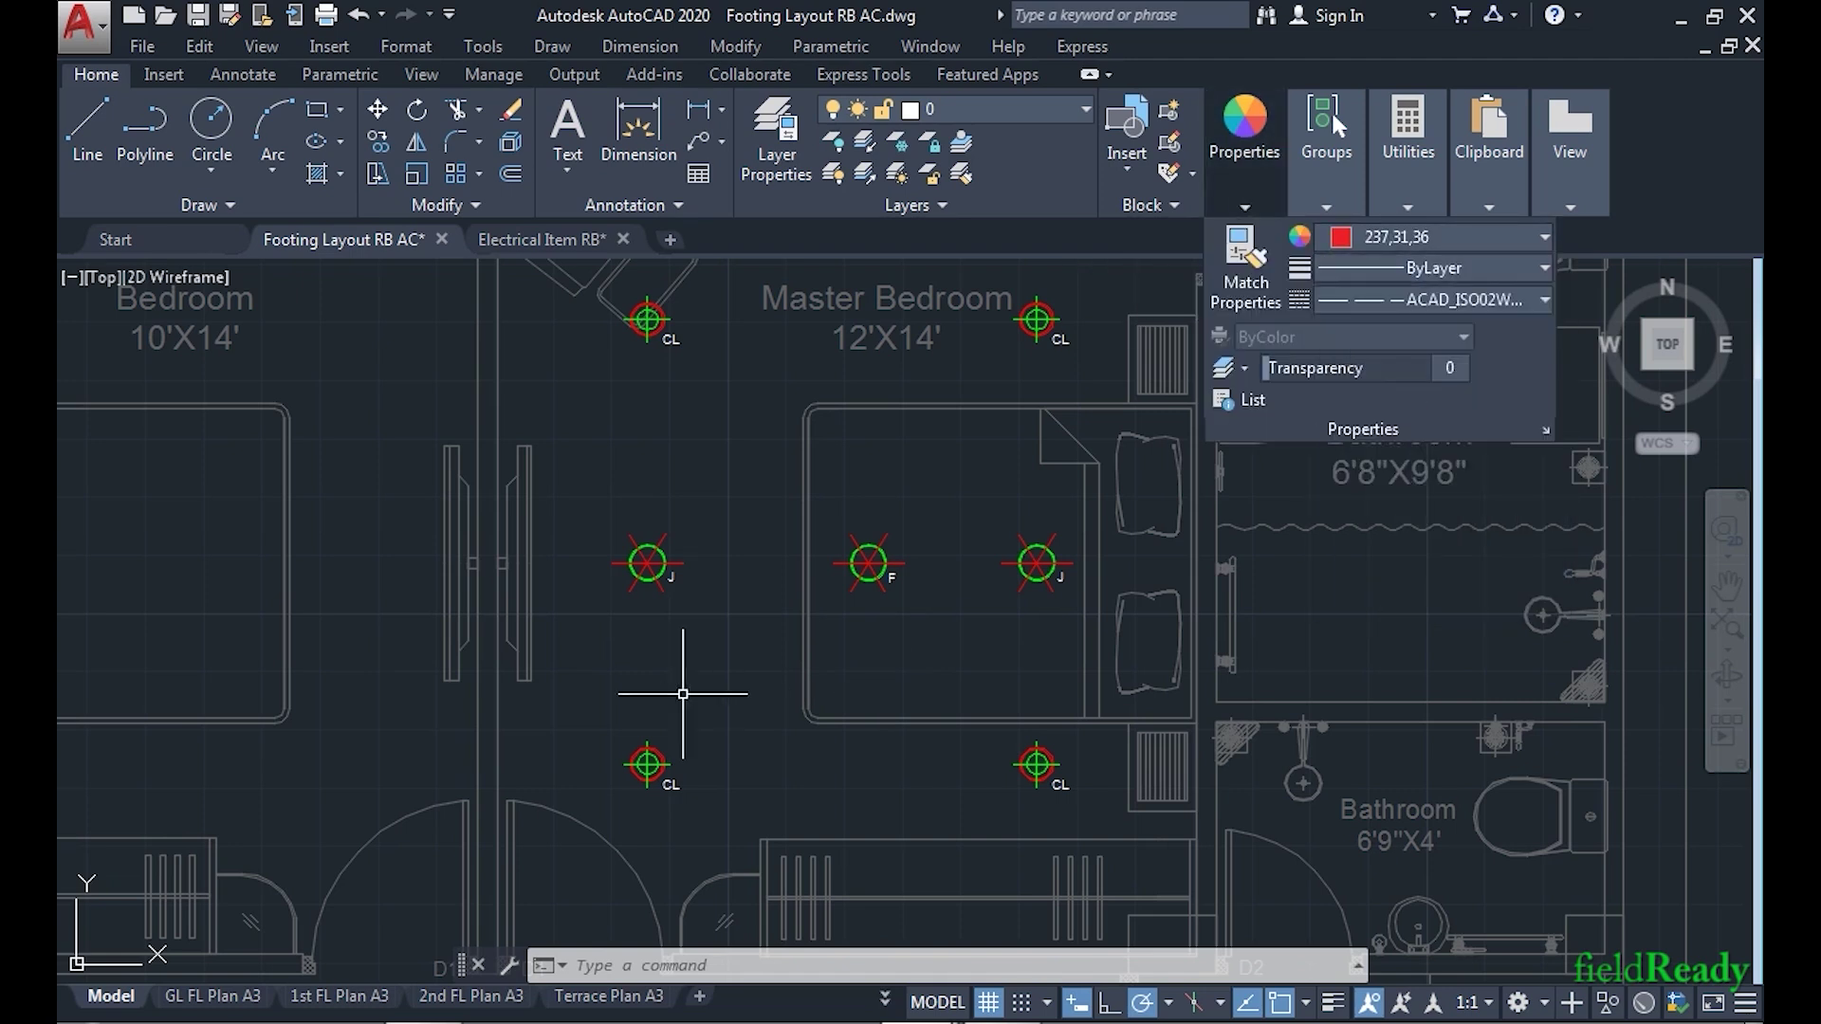
# - Draw a wiring line from the ceiling light below the armchair straight down to the western J junction box
pyautogui.write('l')
pyautogui.press('Return')
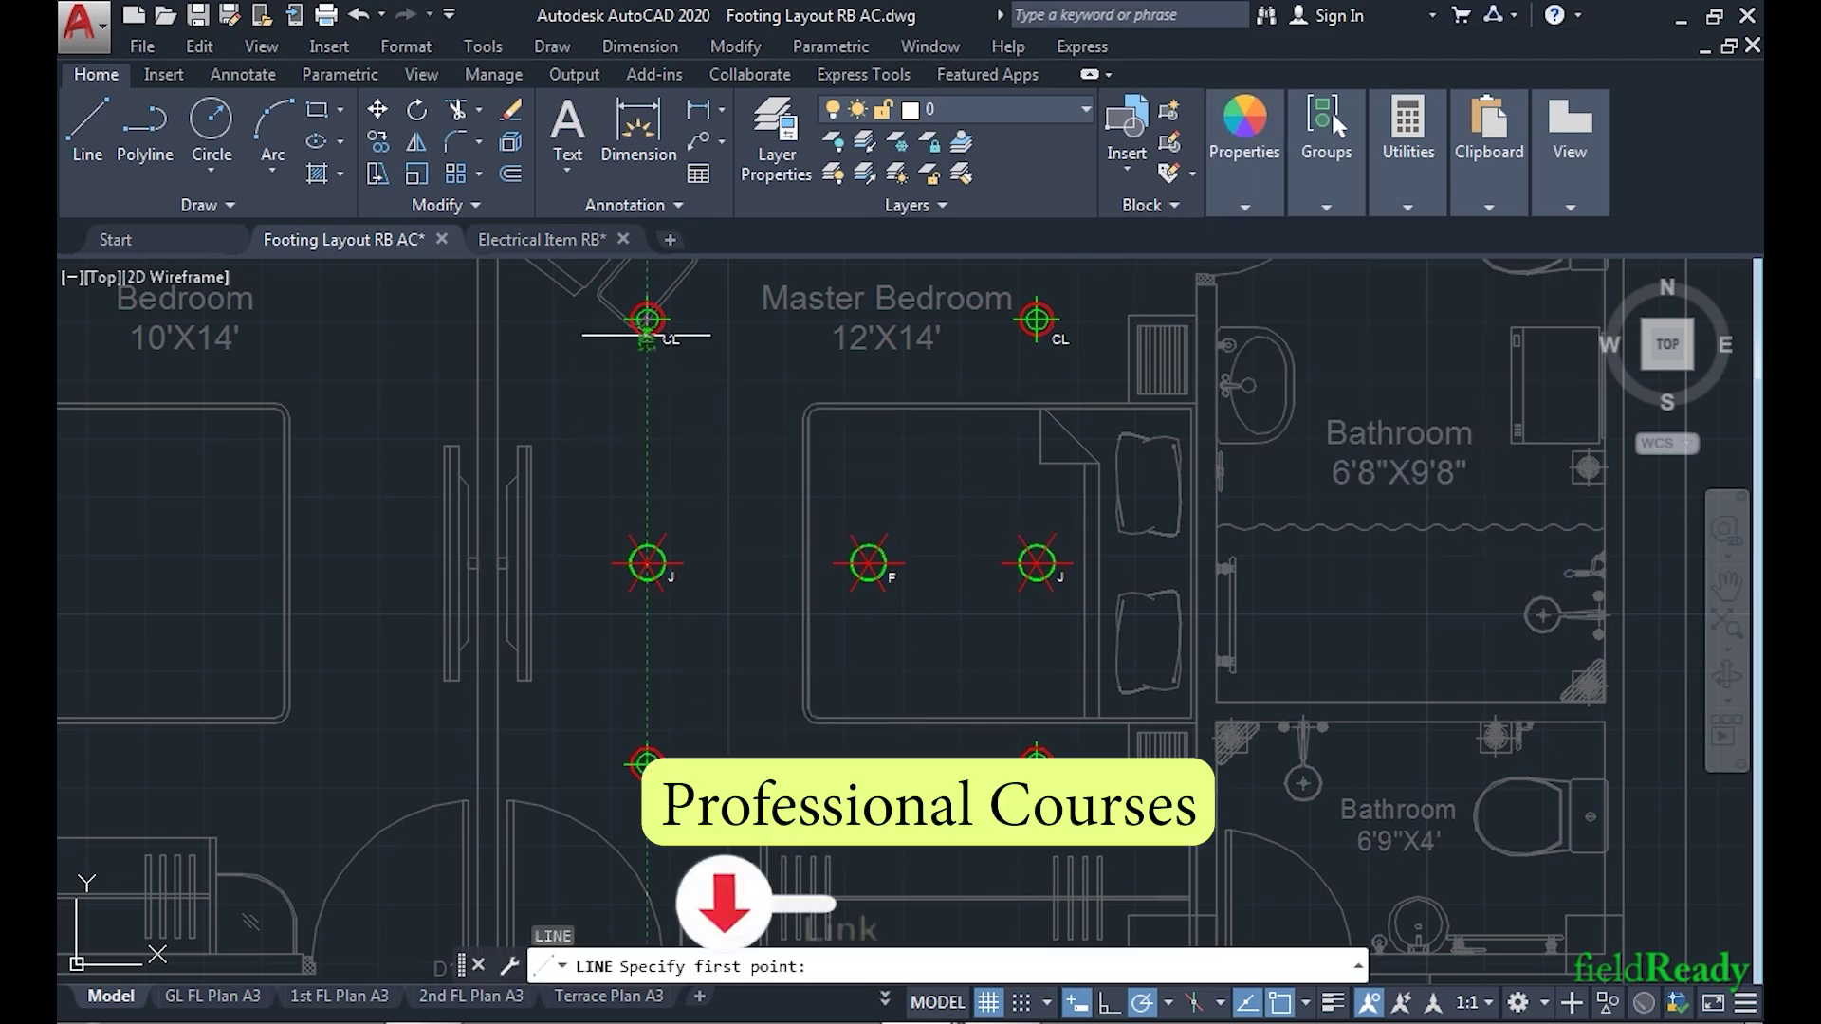
pyautogui.click(647, 319)
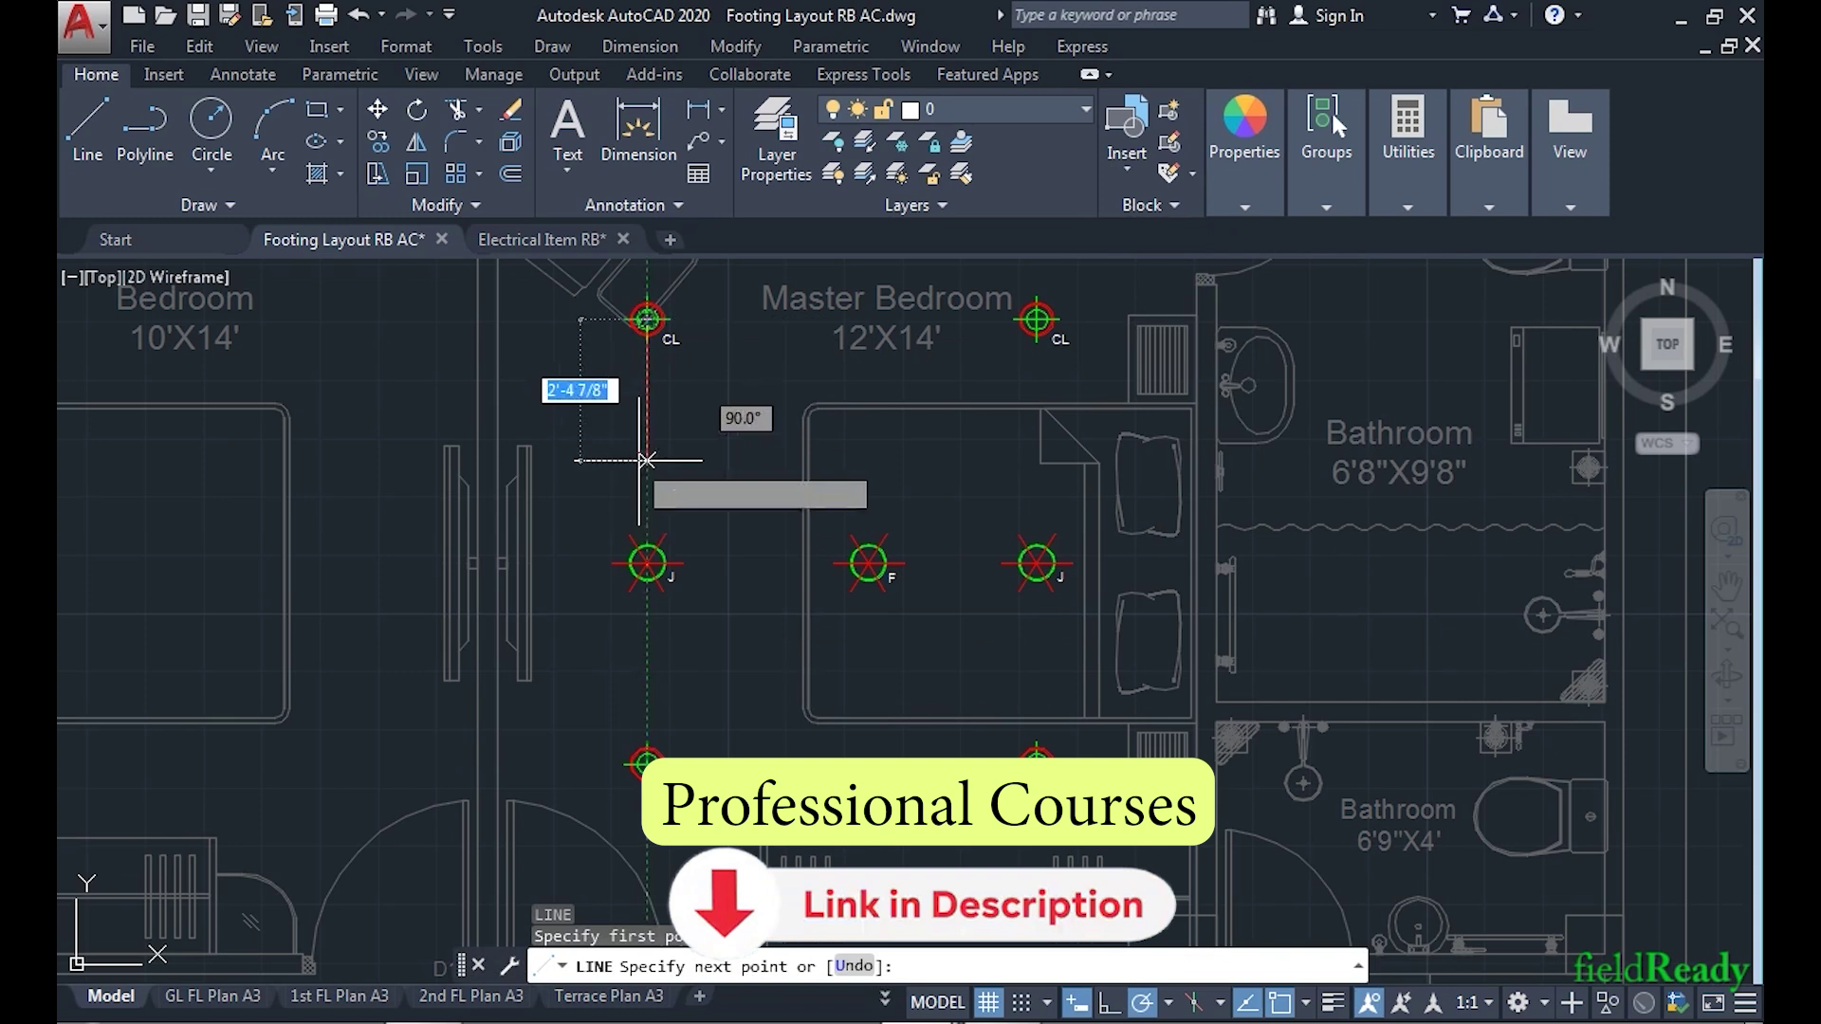
pyautogui.scroll(5, 652, 312)
pyautogui.scroll(-5, 609, 417)
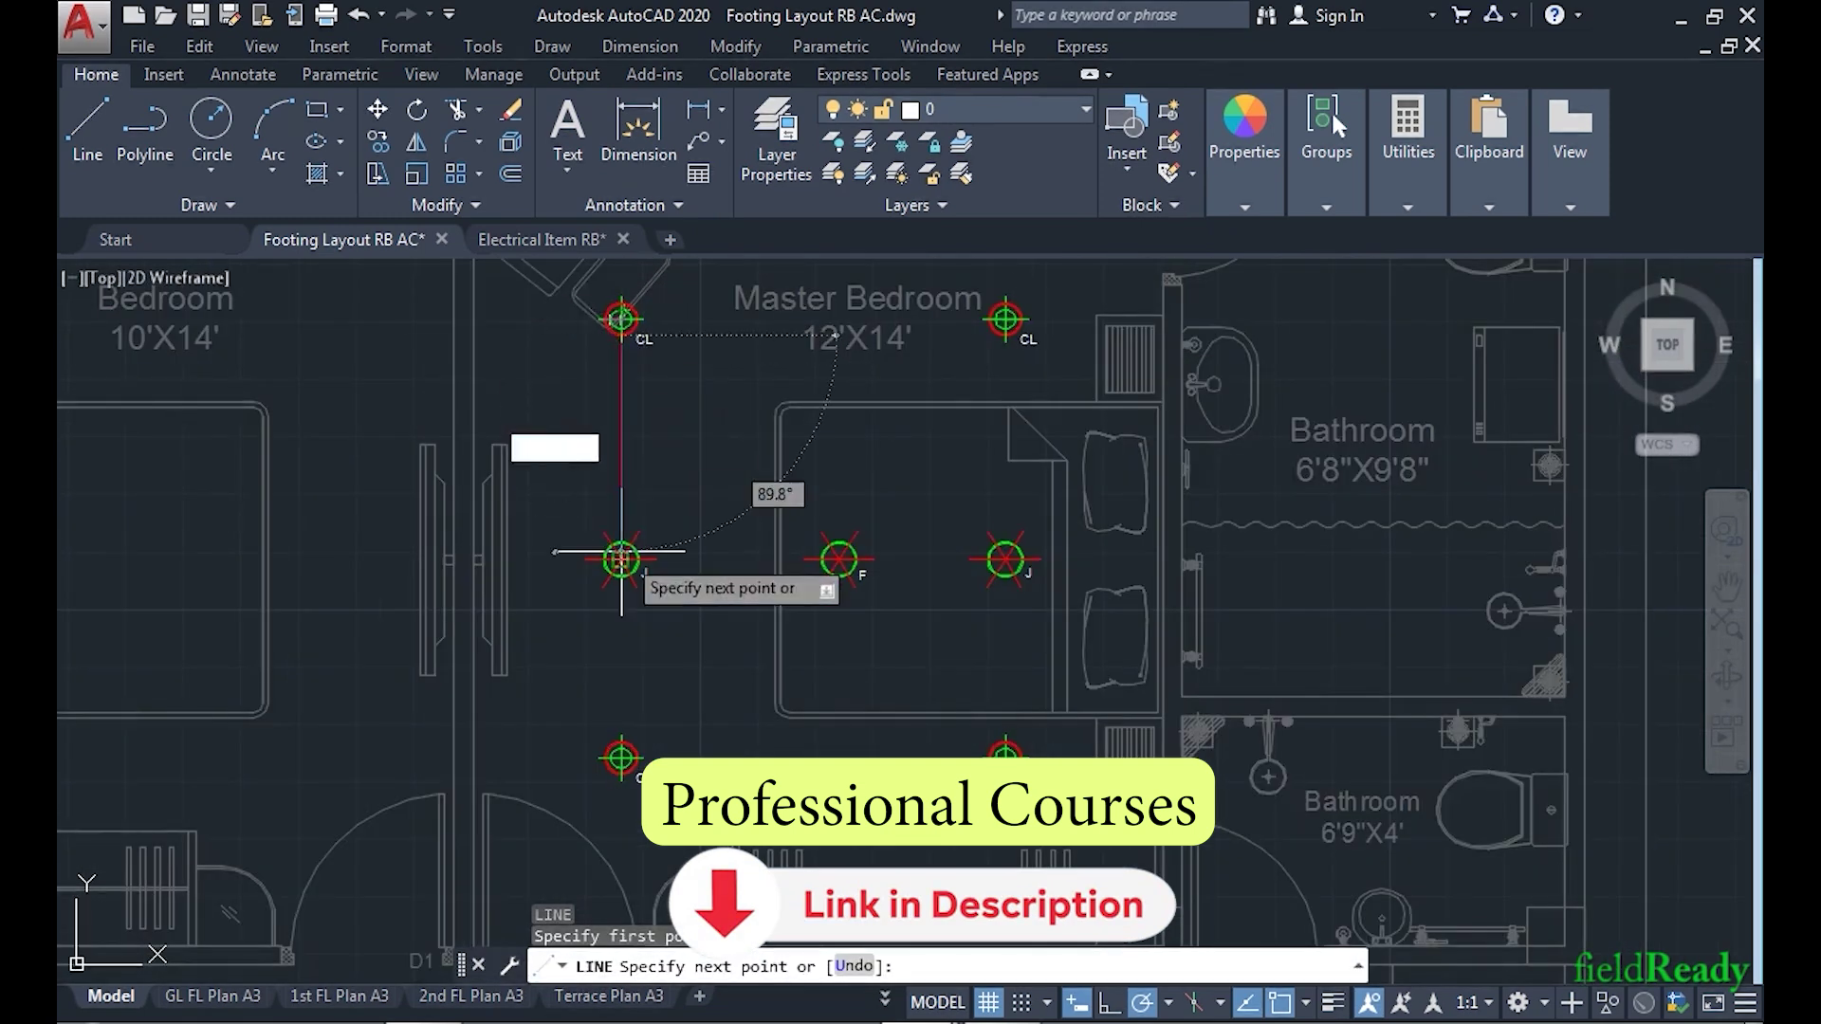
pyautogui.scroll(3, 607, 540)
pyautogui.click(610, 550)
pyautogui.scroll(-3, 610, 551)
pyautogui.press('Return')
pyautogui.moveTo(605, 558); pyautogui.dragTo(593, 631, button='middle')
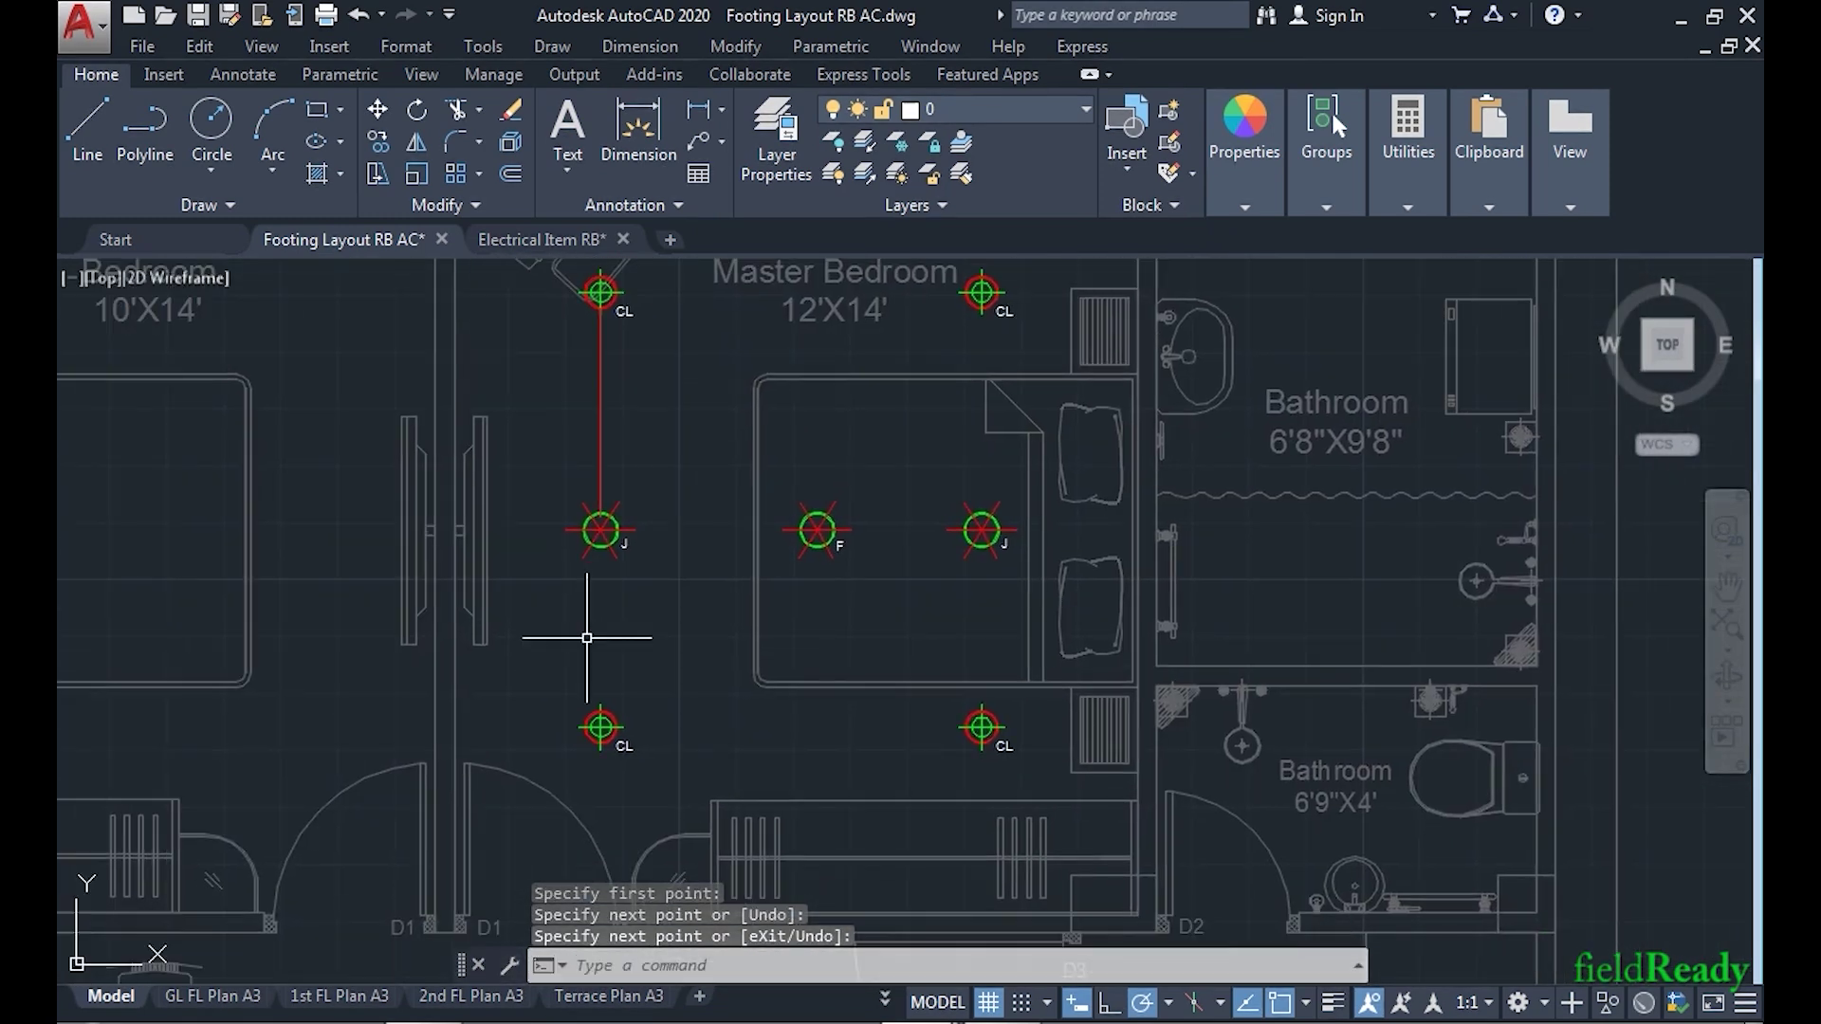
# - Draw a wiring line from the Master Bedroom's lower western ceiling light up to the western J junction box
pyautogui.scroll(3, 599, 569)
pyautogui.press('Return')
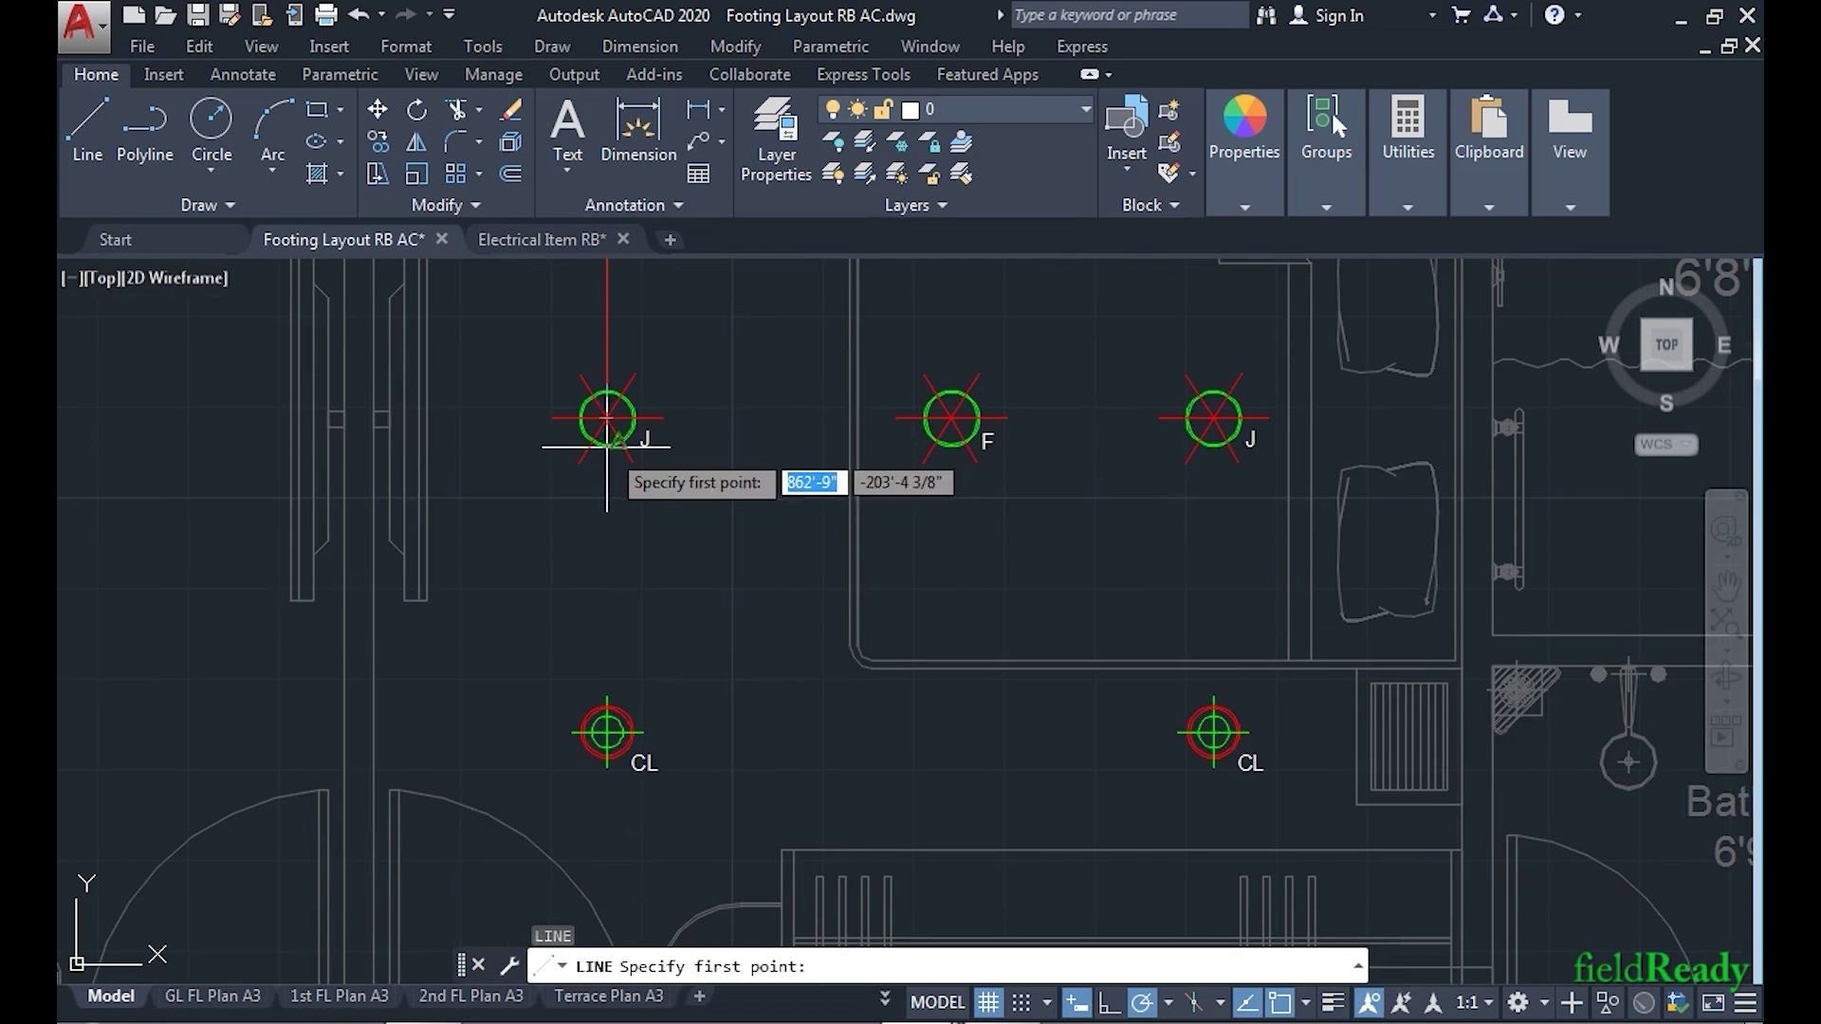
pyautogui.click(607, 732)
pyautogui.click(607, 417)
pyautogui.press('Return')
pyautogui.moveTo(705, 639); pyautogui.dragTo(596, 654, button='middle')
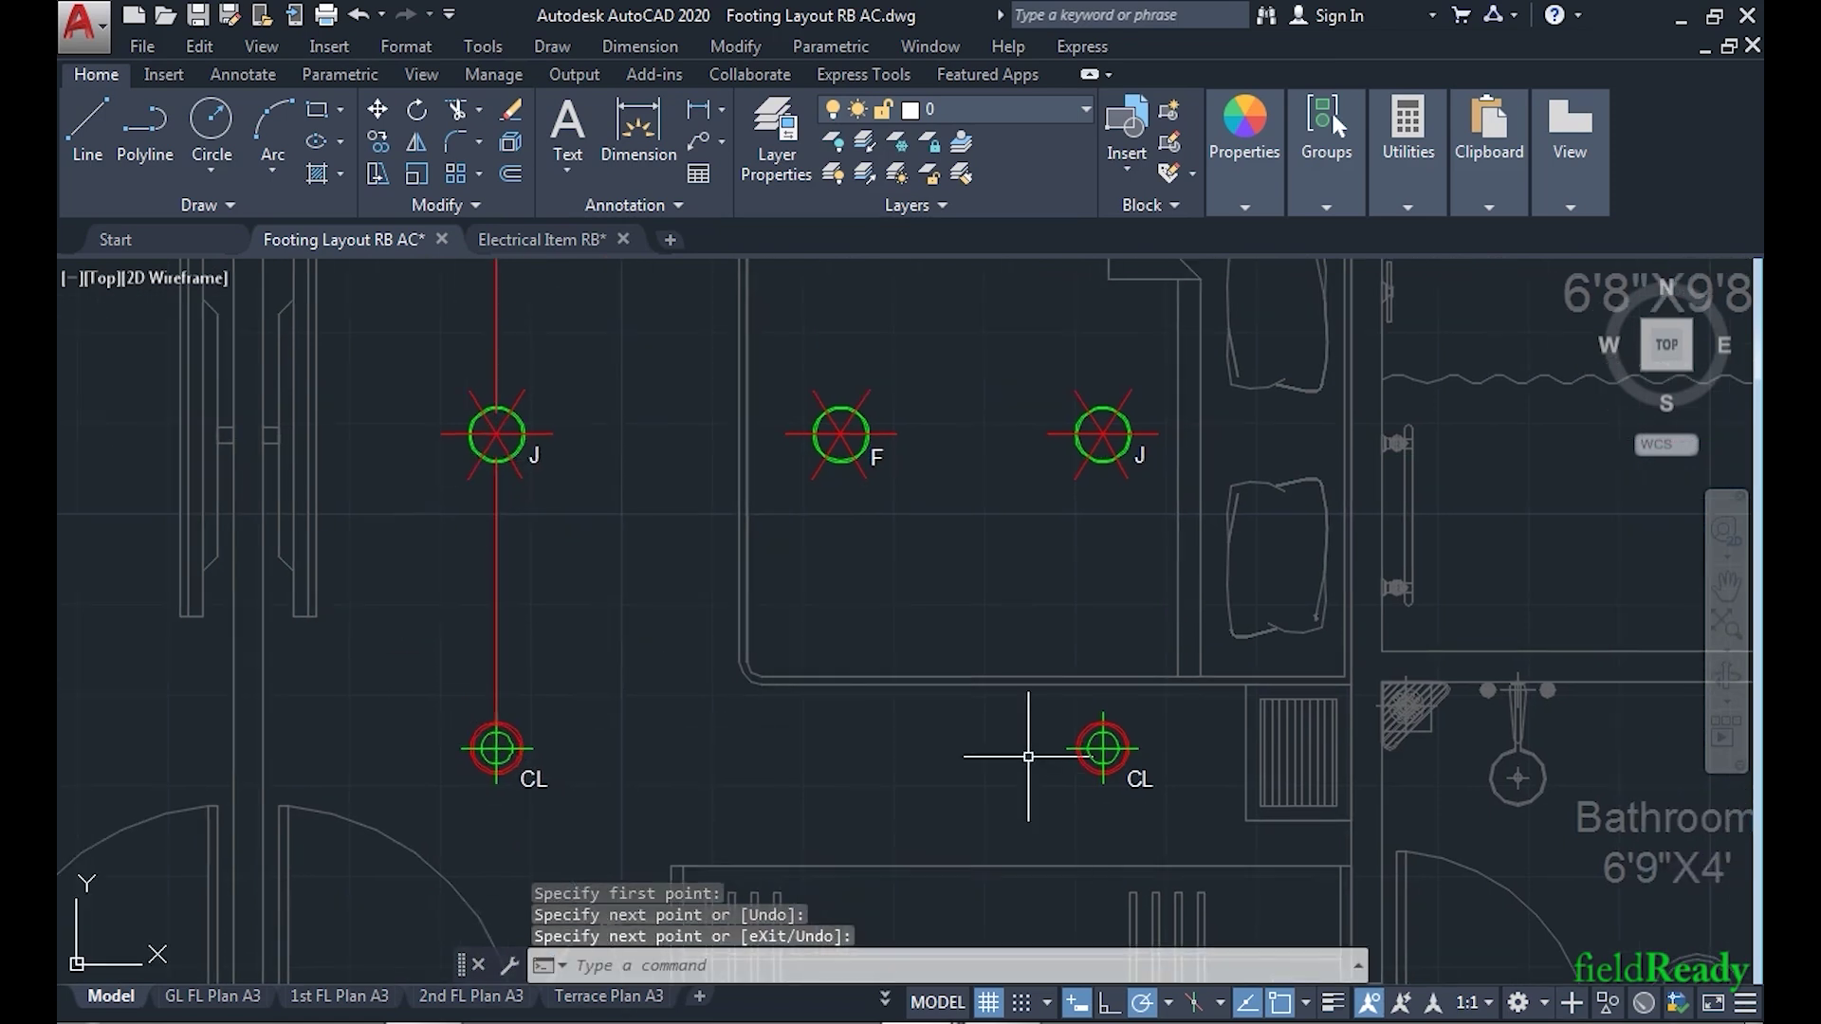
# - Draw a wiring line from the lower eastern ceiling light up to the eastern J junction box
pyautogui.moveTo(1104, 705); pyautogui.dragTo(1067, 805, button='middle')
pyautogui.press('Return')
pyautogui.click(1066, 844)
pyautogui.scroll(-2, 1059, 842)
pyautogui.click(1063, 649)
pyautogui.press('Return')
# - Draw a wiring line from the upper eastern ceiling light down to the eastern J junction box
pyautogui.press('Return')
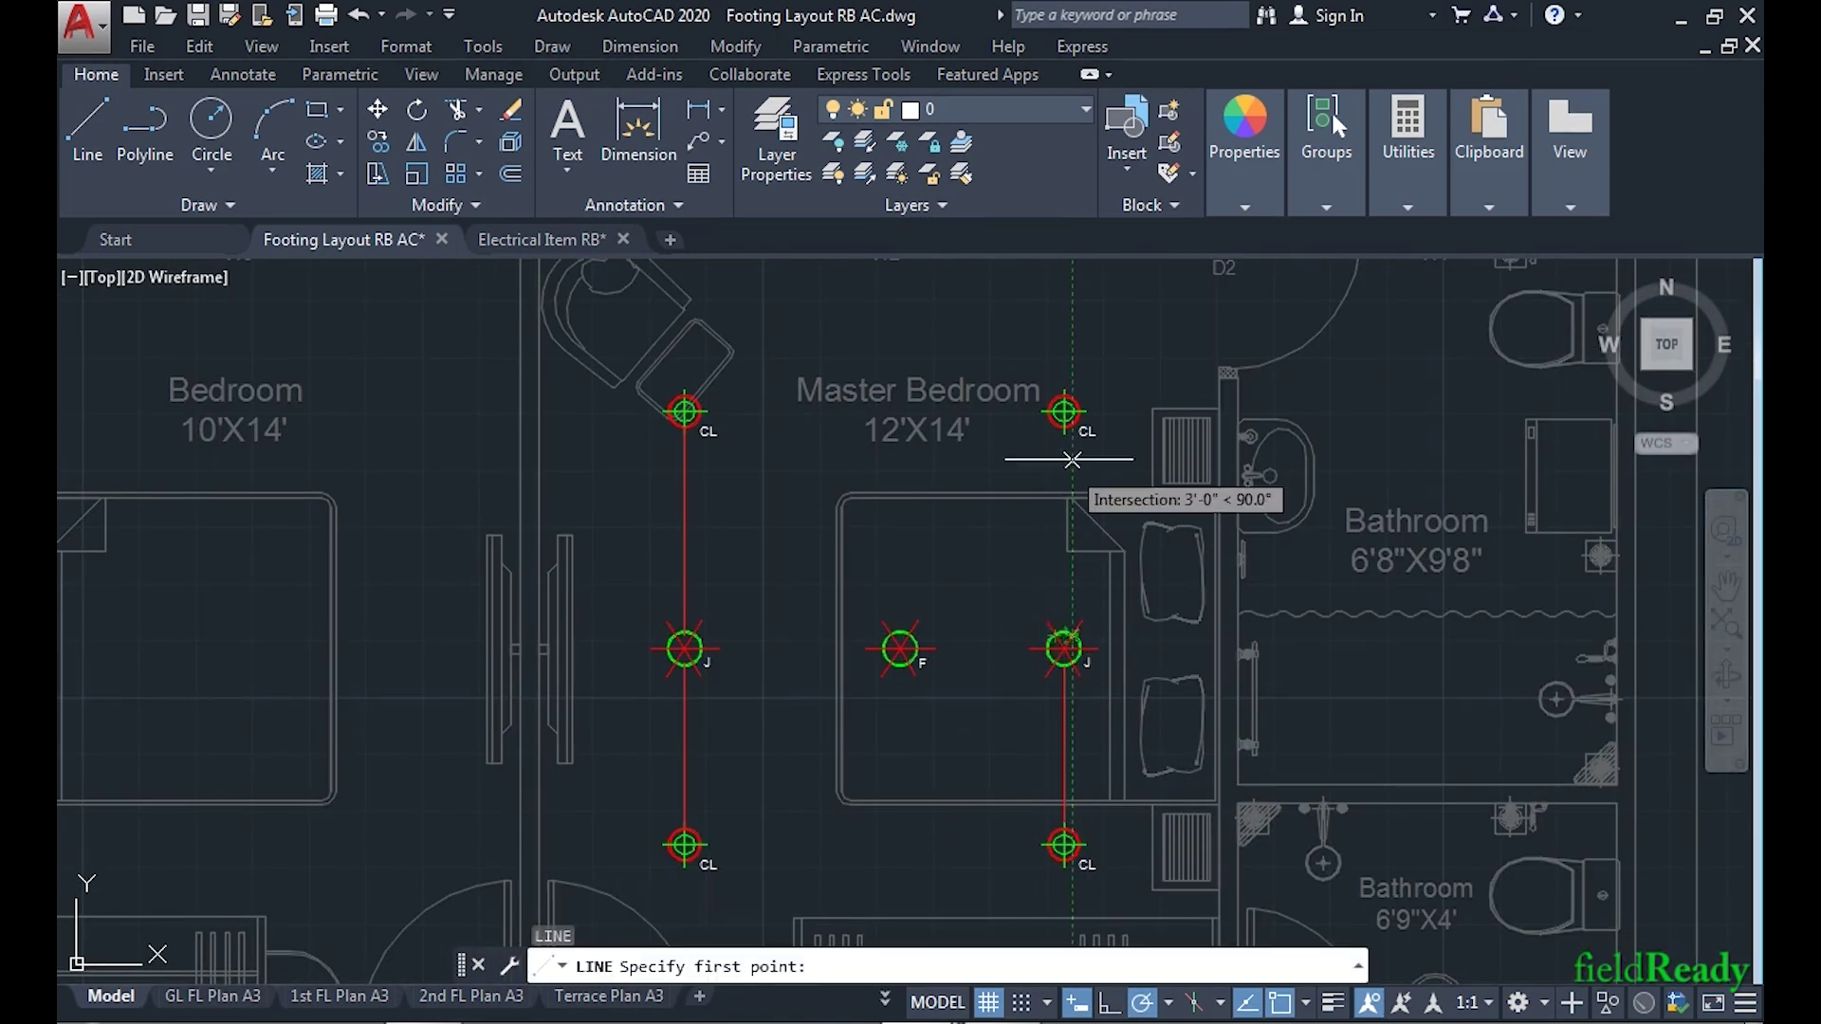
pyautogui.click(1063, 411)
pyautogui.click(1061, 634)
pyautogui.press('Return')
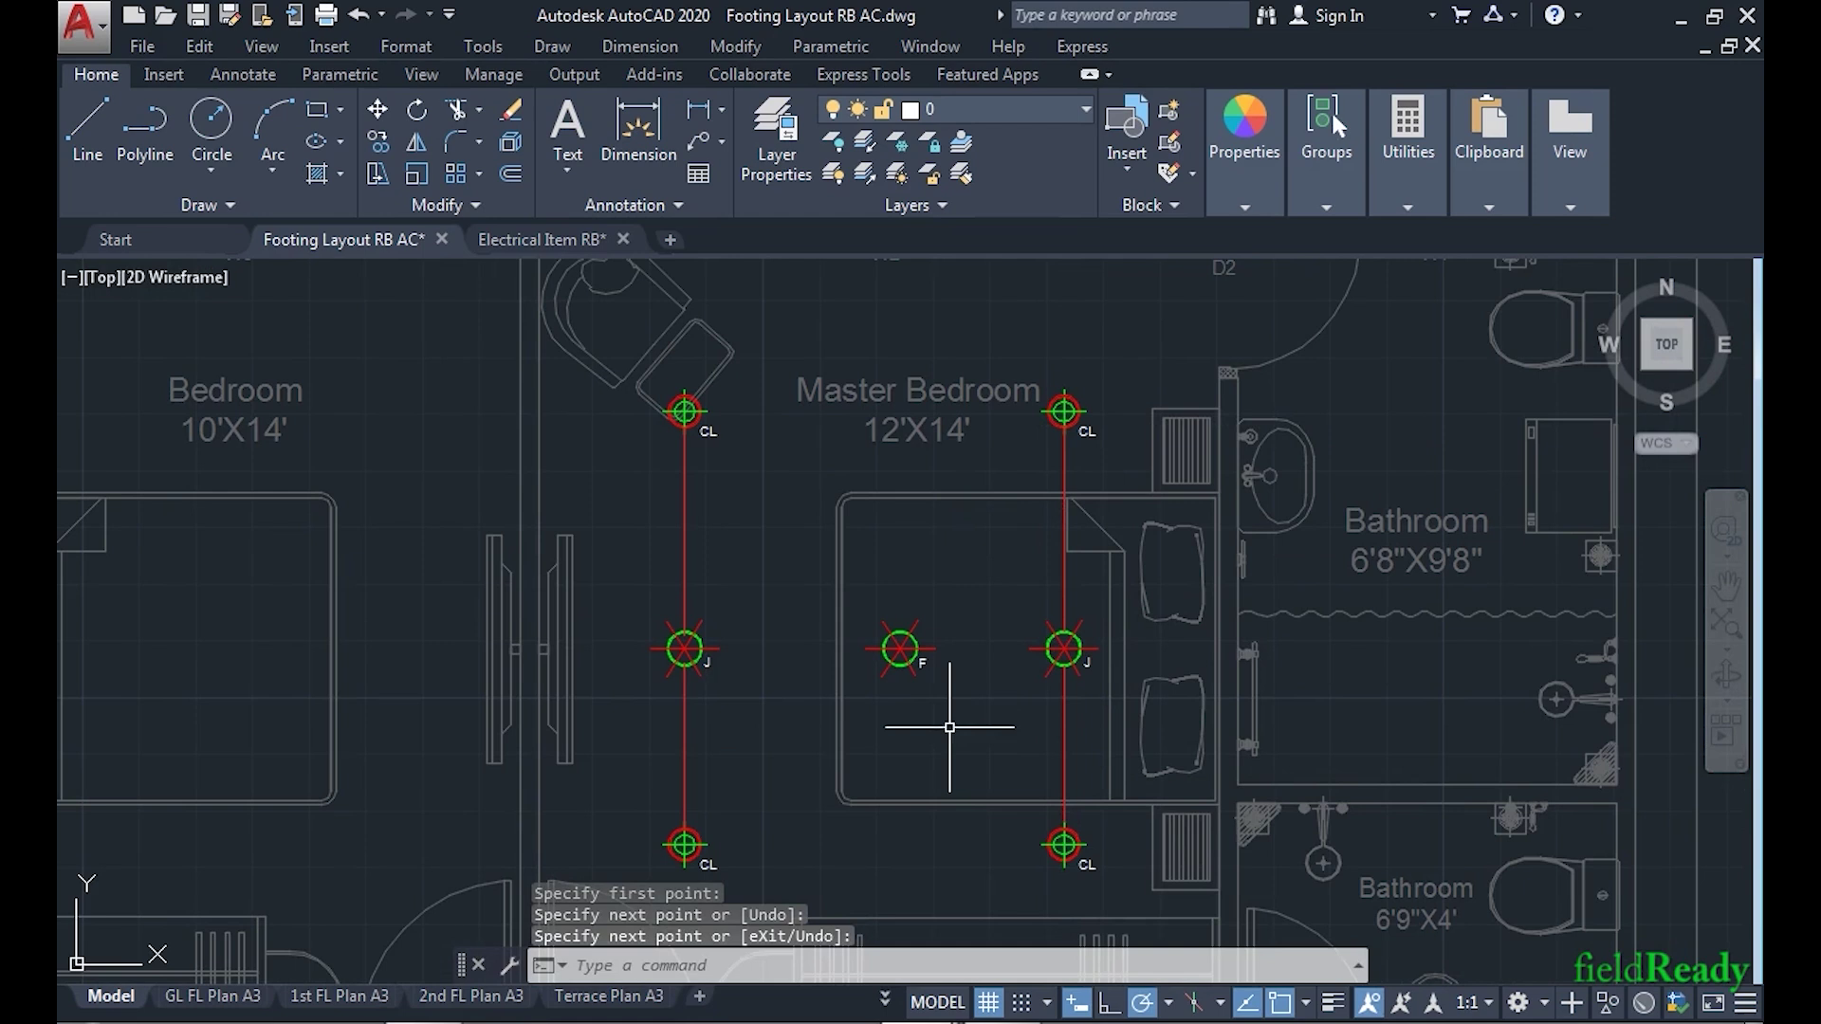
# - Connect the two J junction boxes with a horizontal wiring line running through the F junction box
pyautogui.moveTo(948, 732); pyautogui.dragTo(996, 650, button='middle')
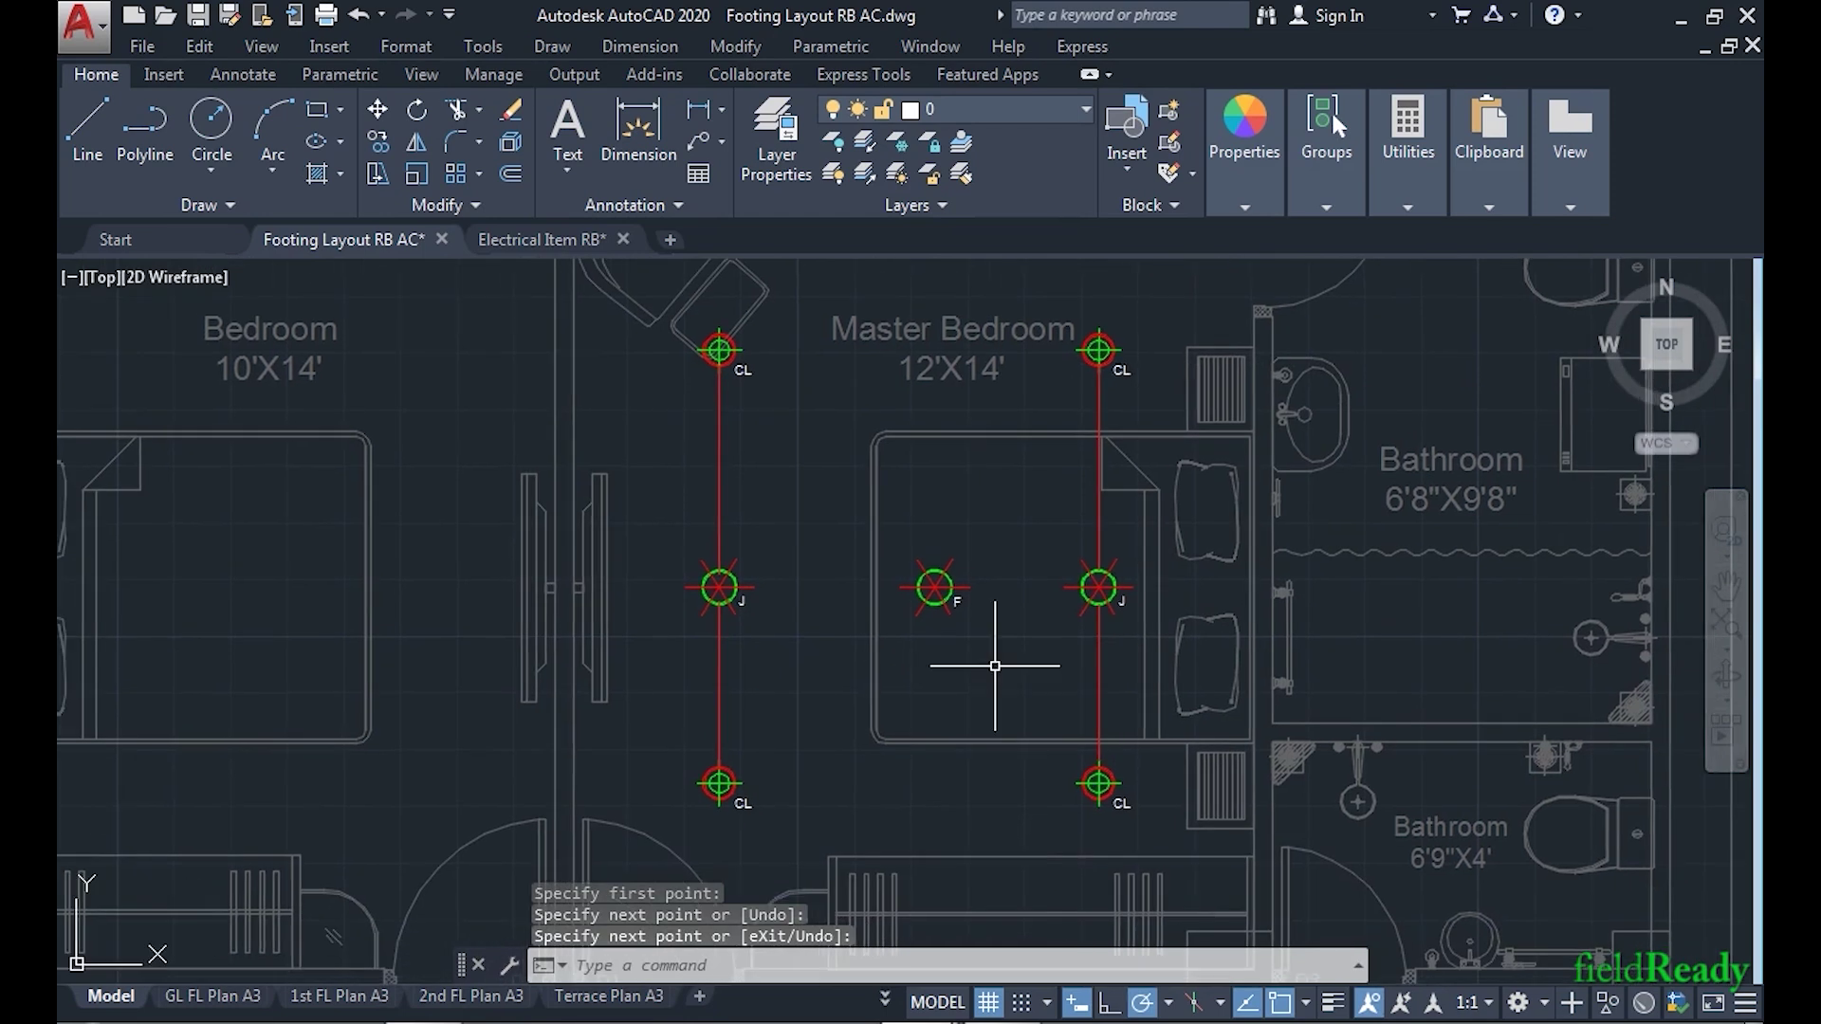
pyautogui.click(1098, 588)
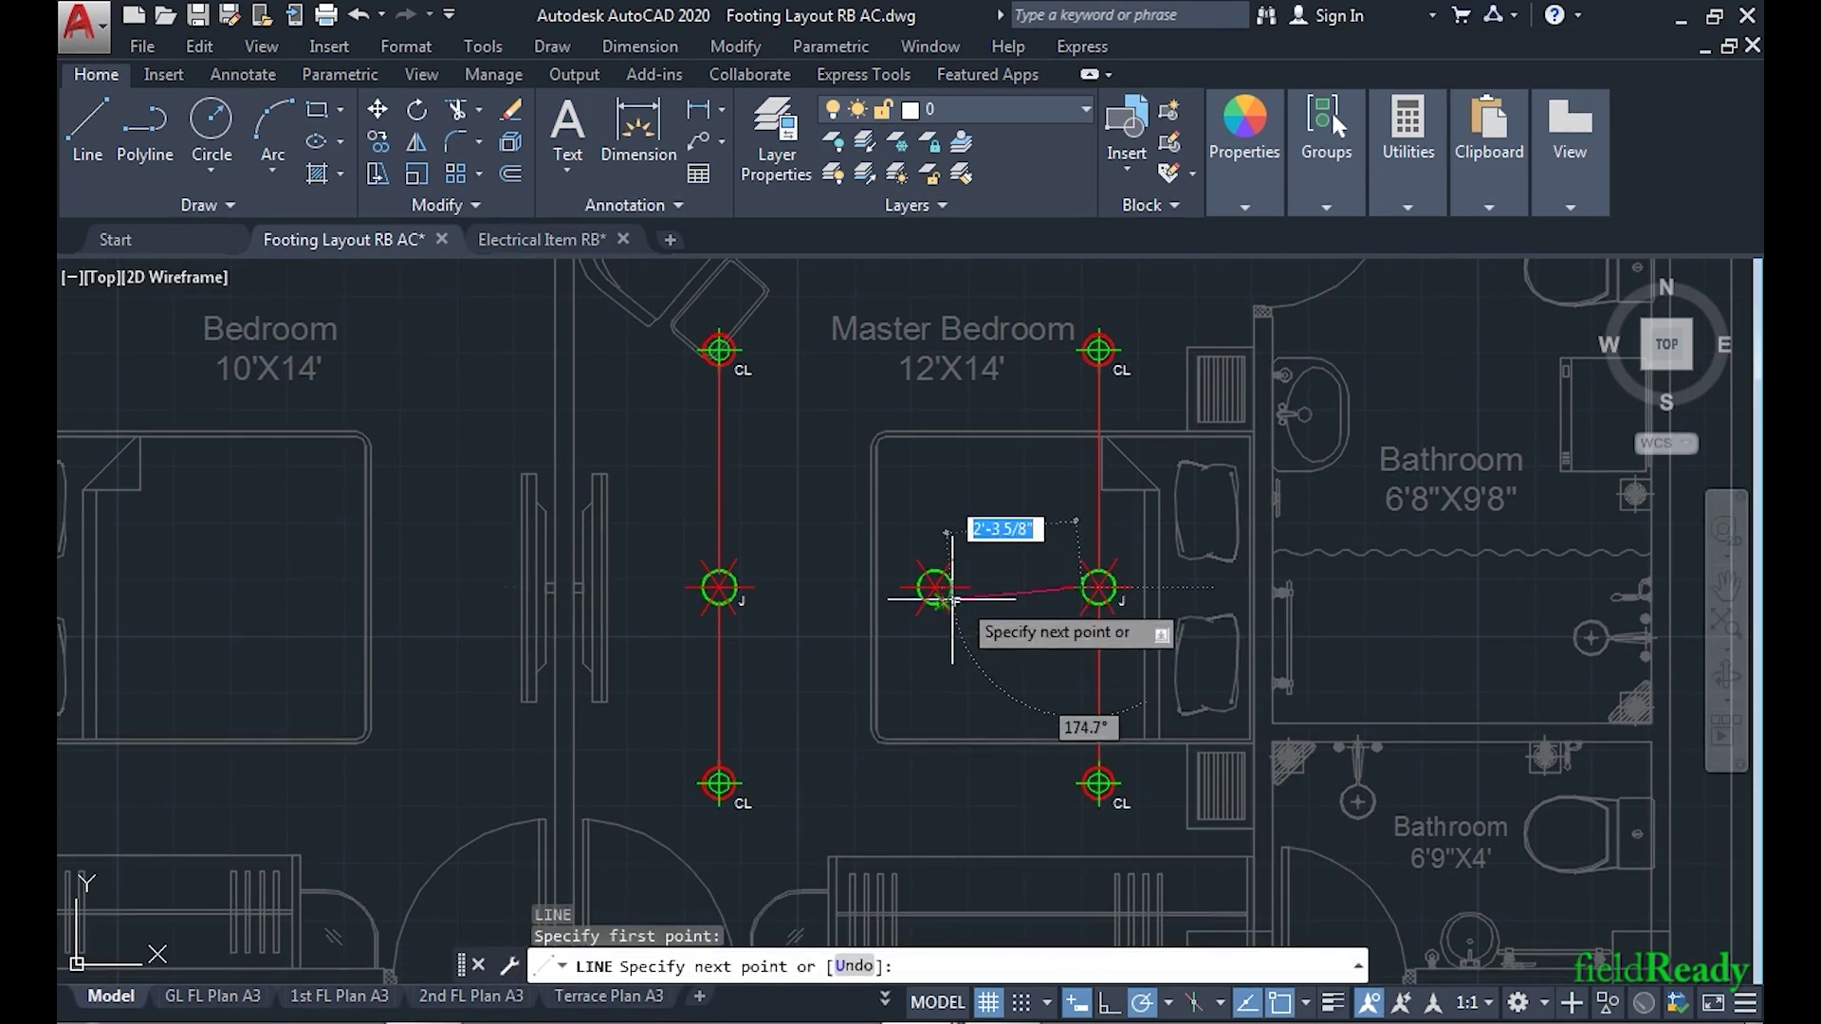
pyautogui.click(736, 587)
pyautogui.scroll(-2, 949, 645)
pyautogui.press('Return')
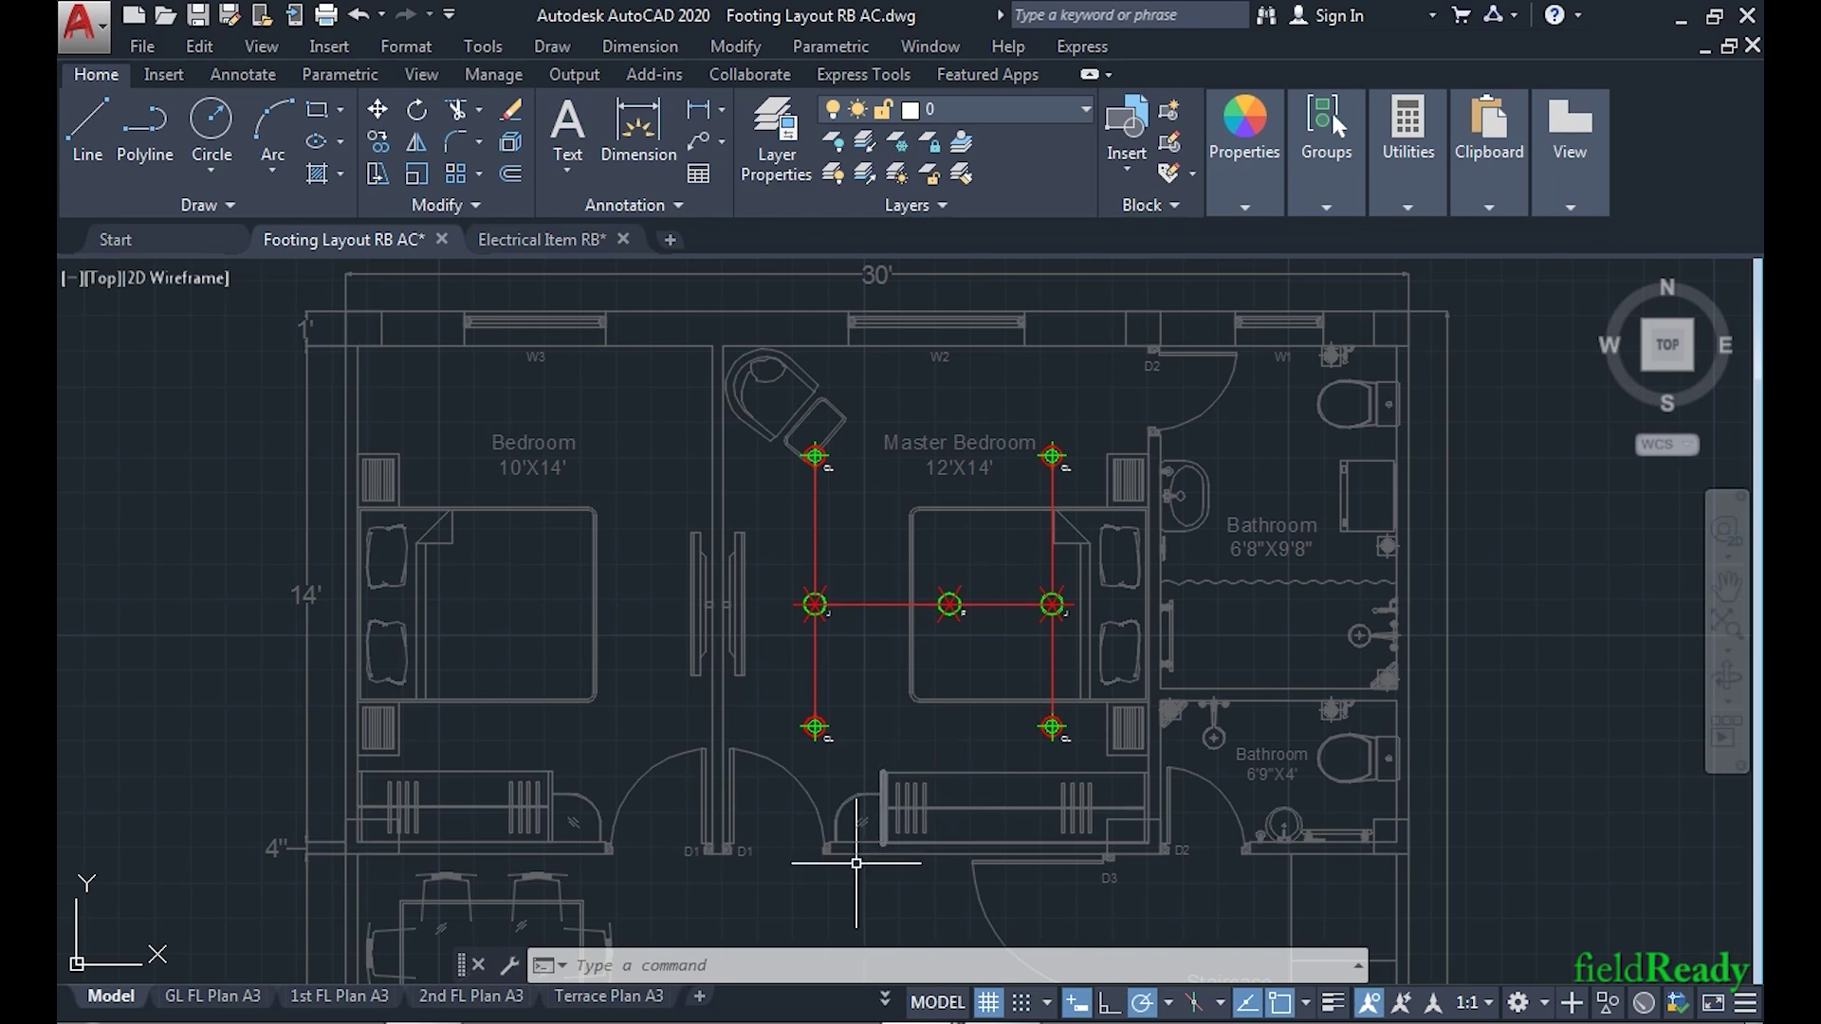
# - Draw a slanted line about 7'-4" long from the F junction box to the lower wall between door D1 and the wardrobe
pyautogui.scroll(4, 854, 895)
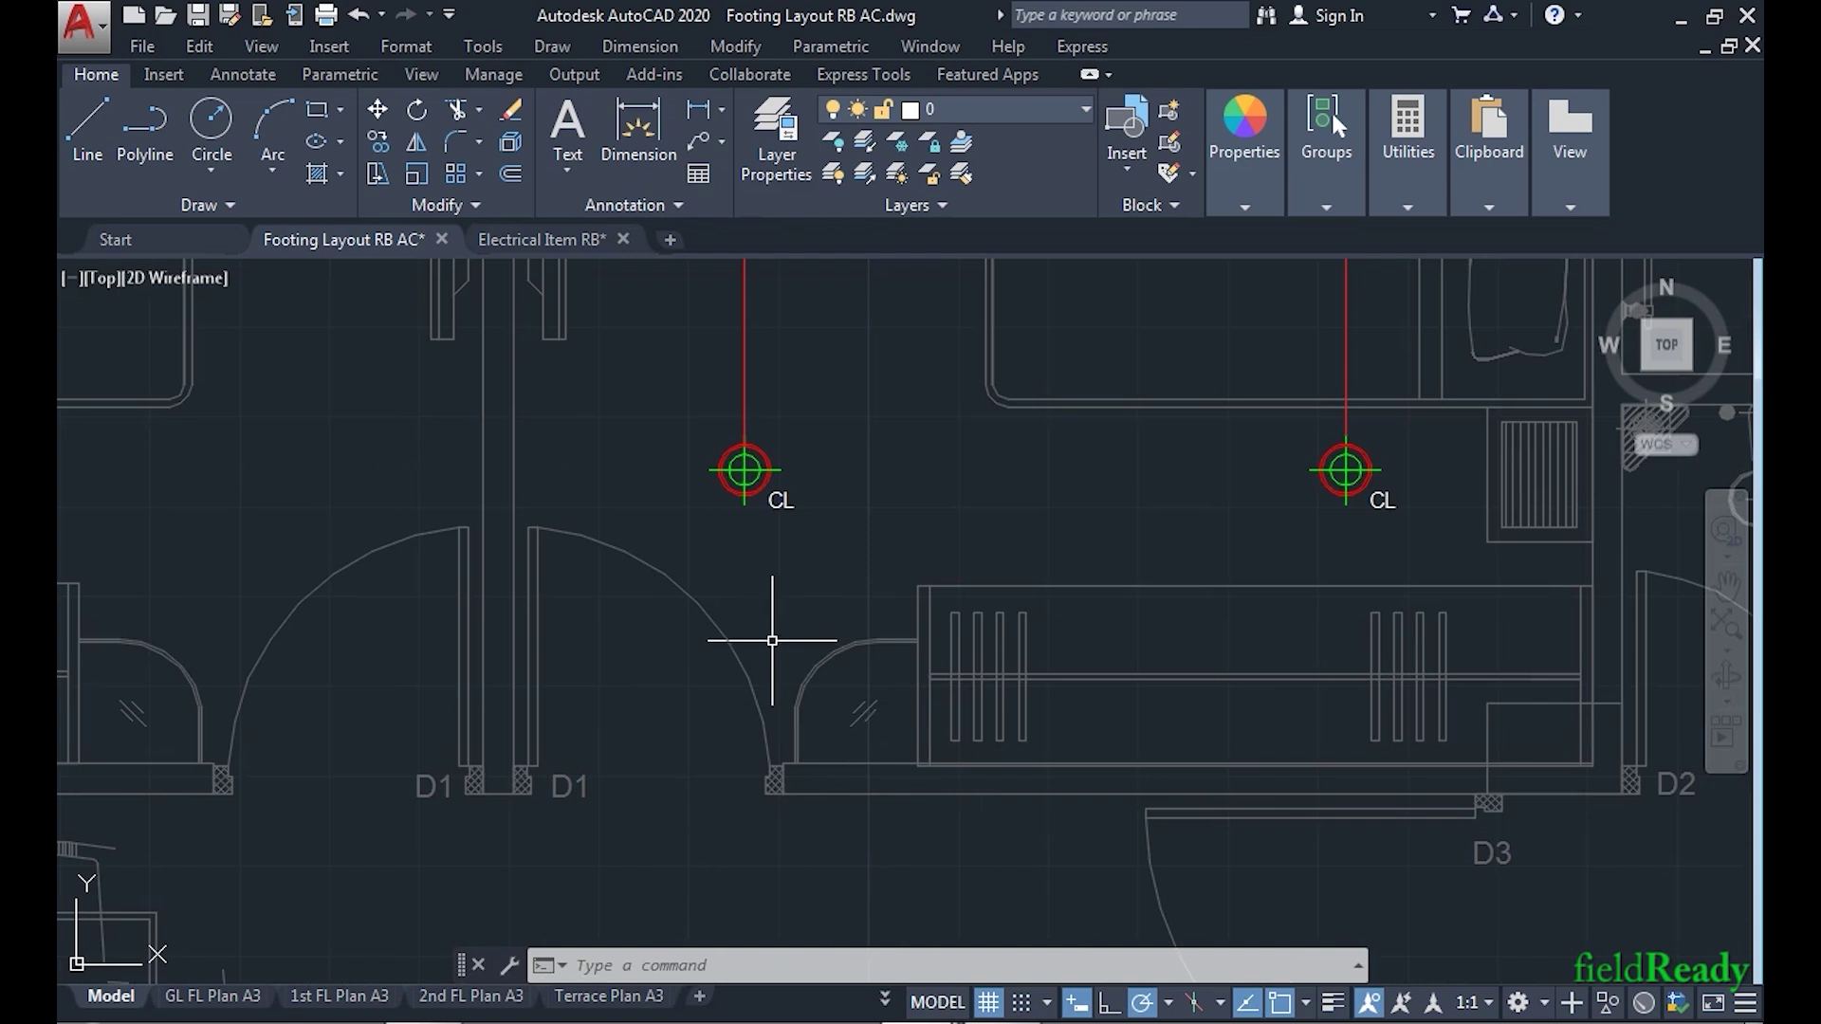
pyautogui.scroll(-4, 831, 856)
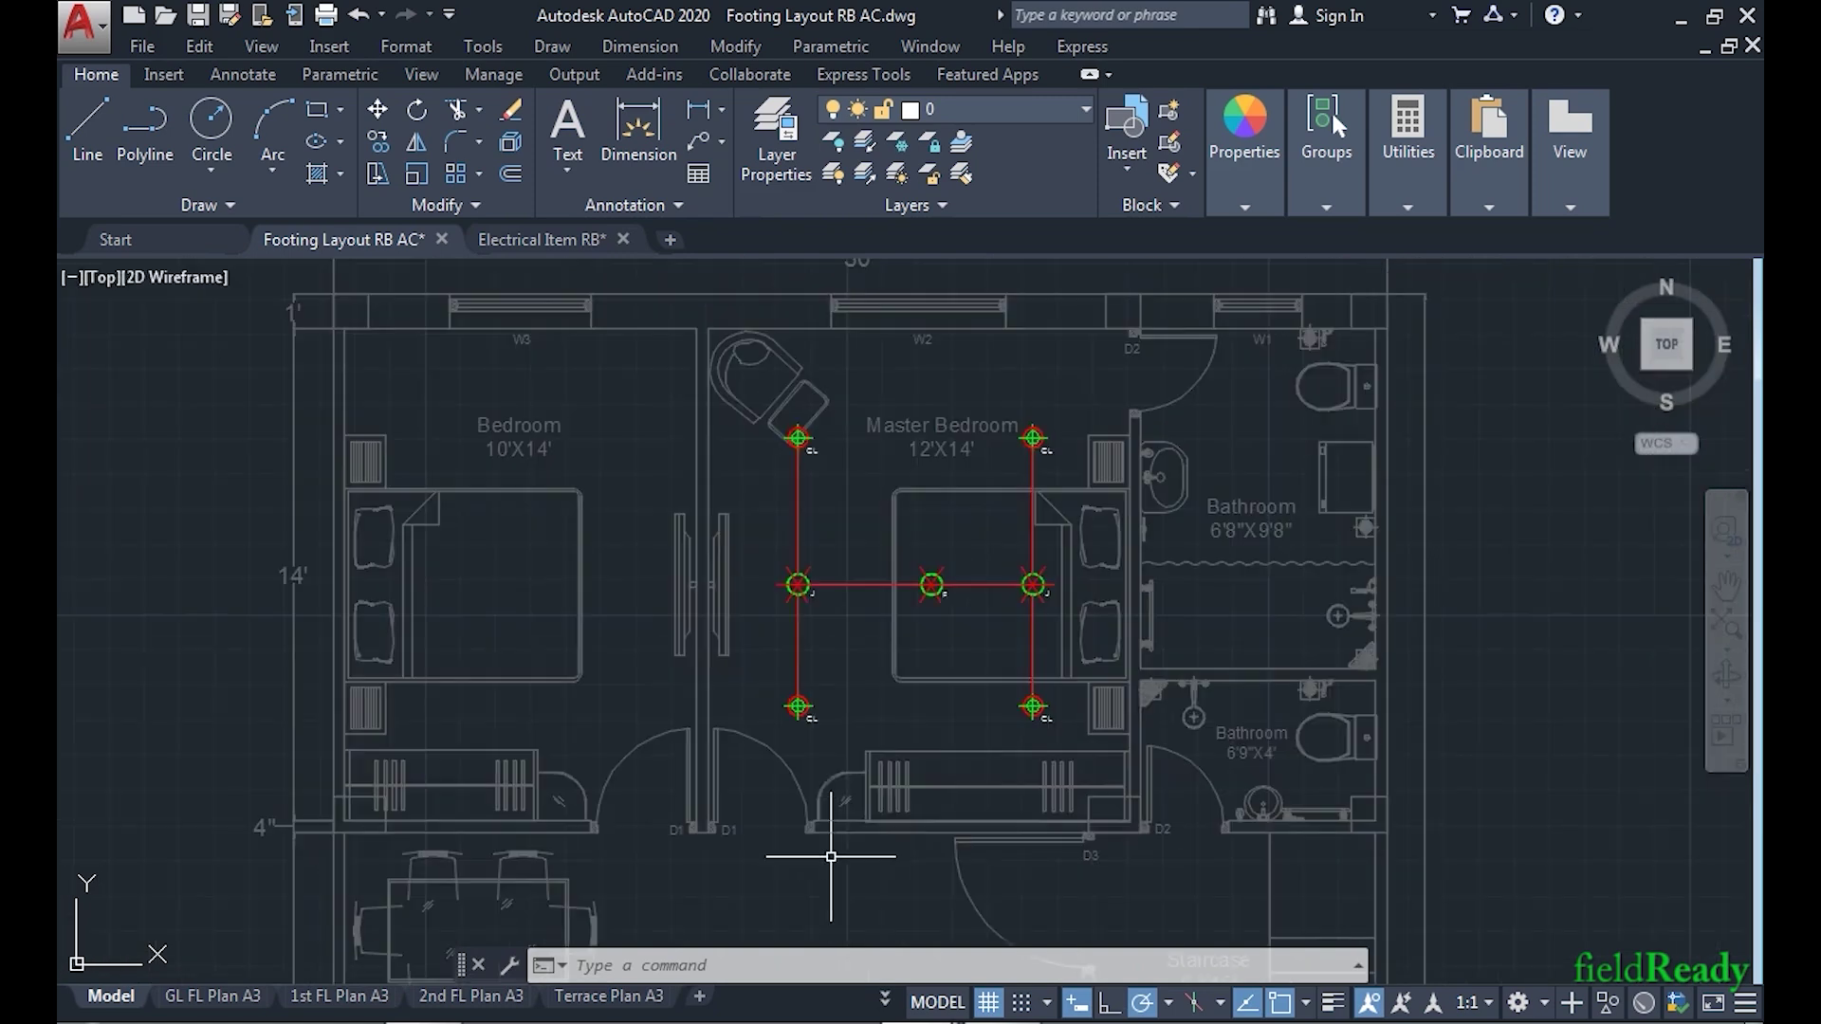
pyautogui.scroll(4, 903, 736)
pyautogui.scroll(-2, 834, 814)
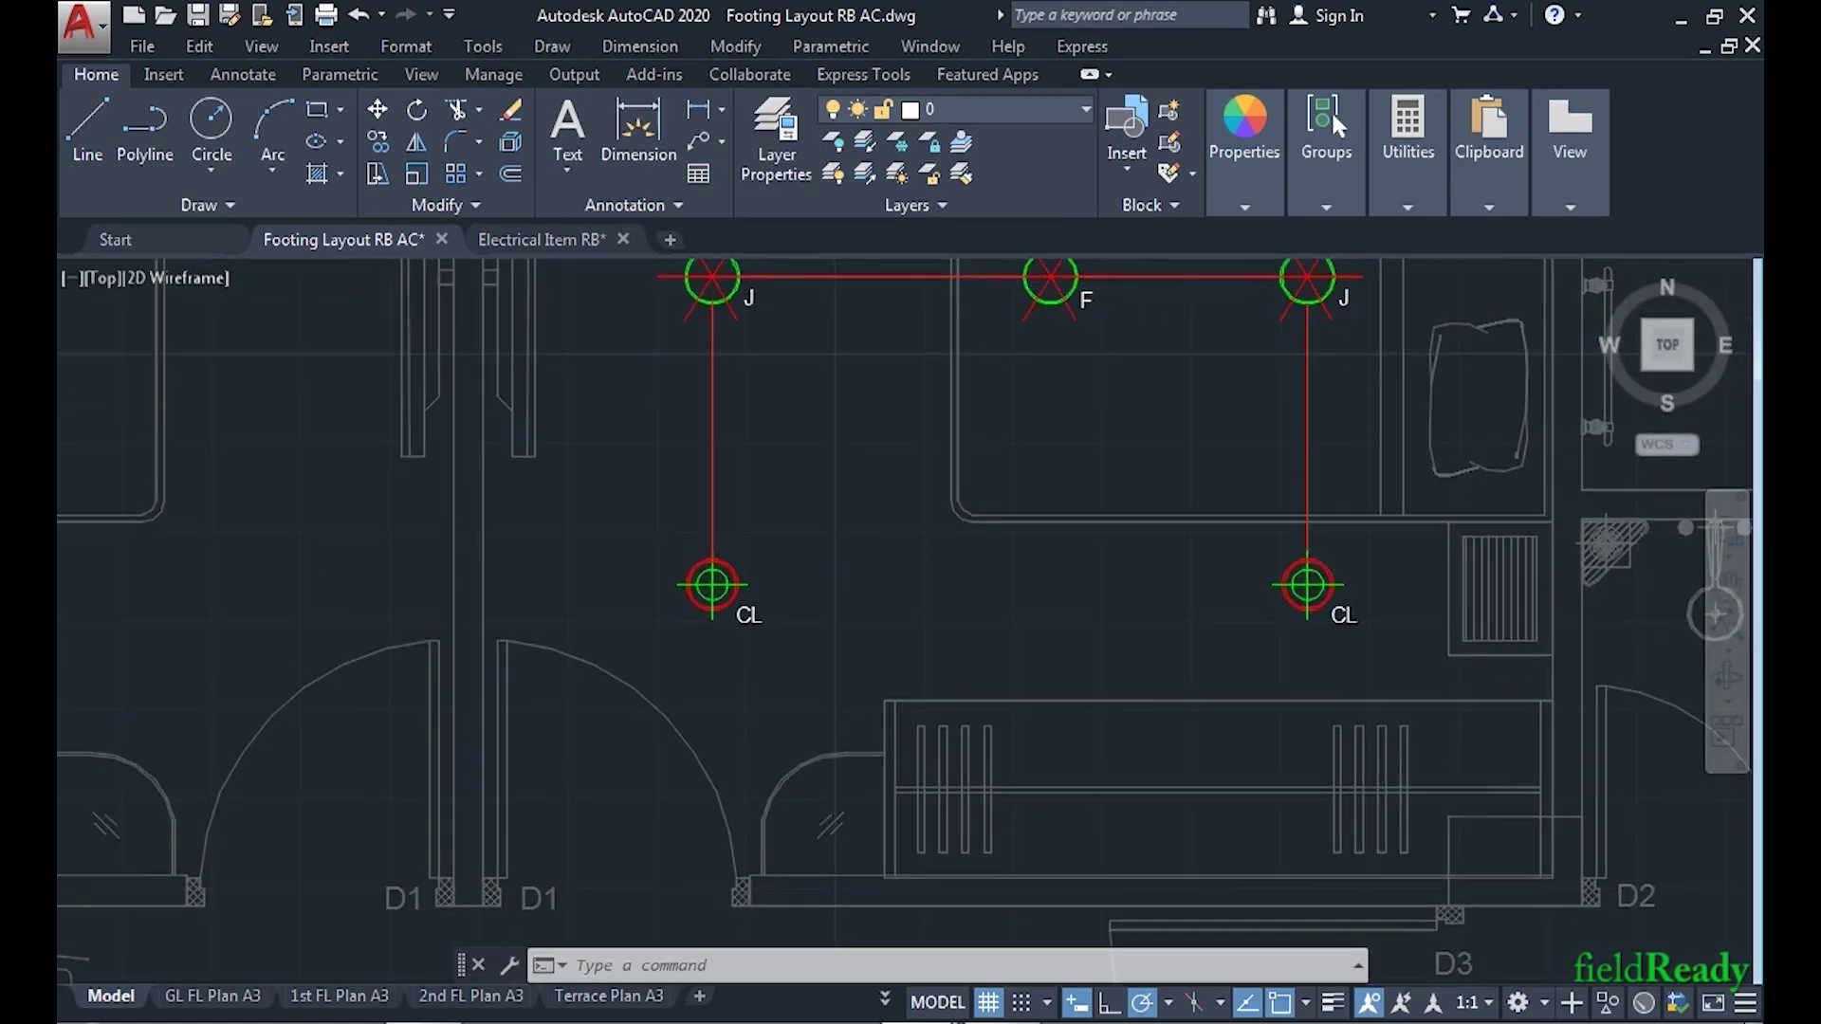
pyautogui.press('Return')
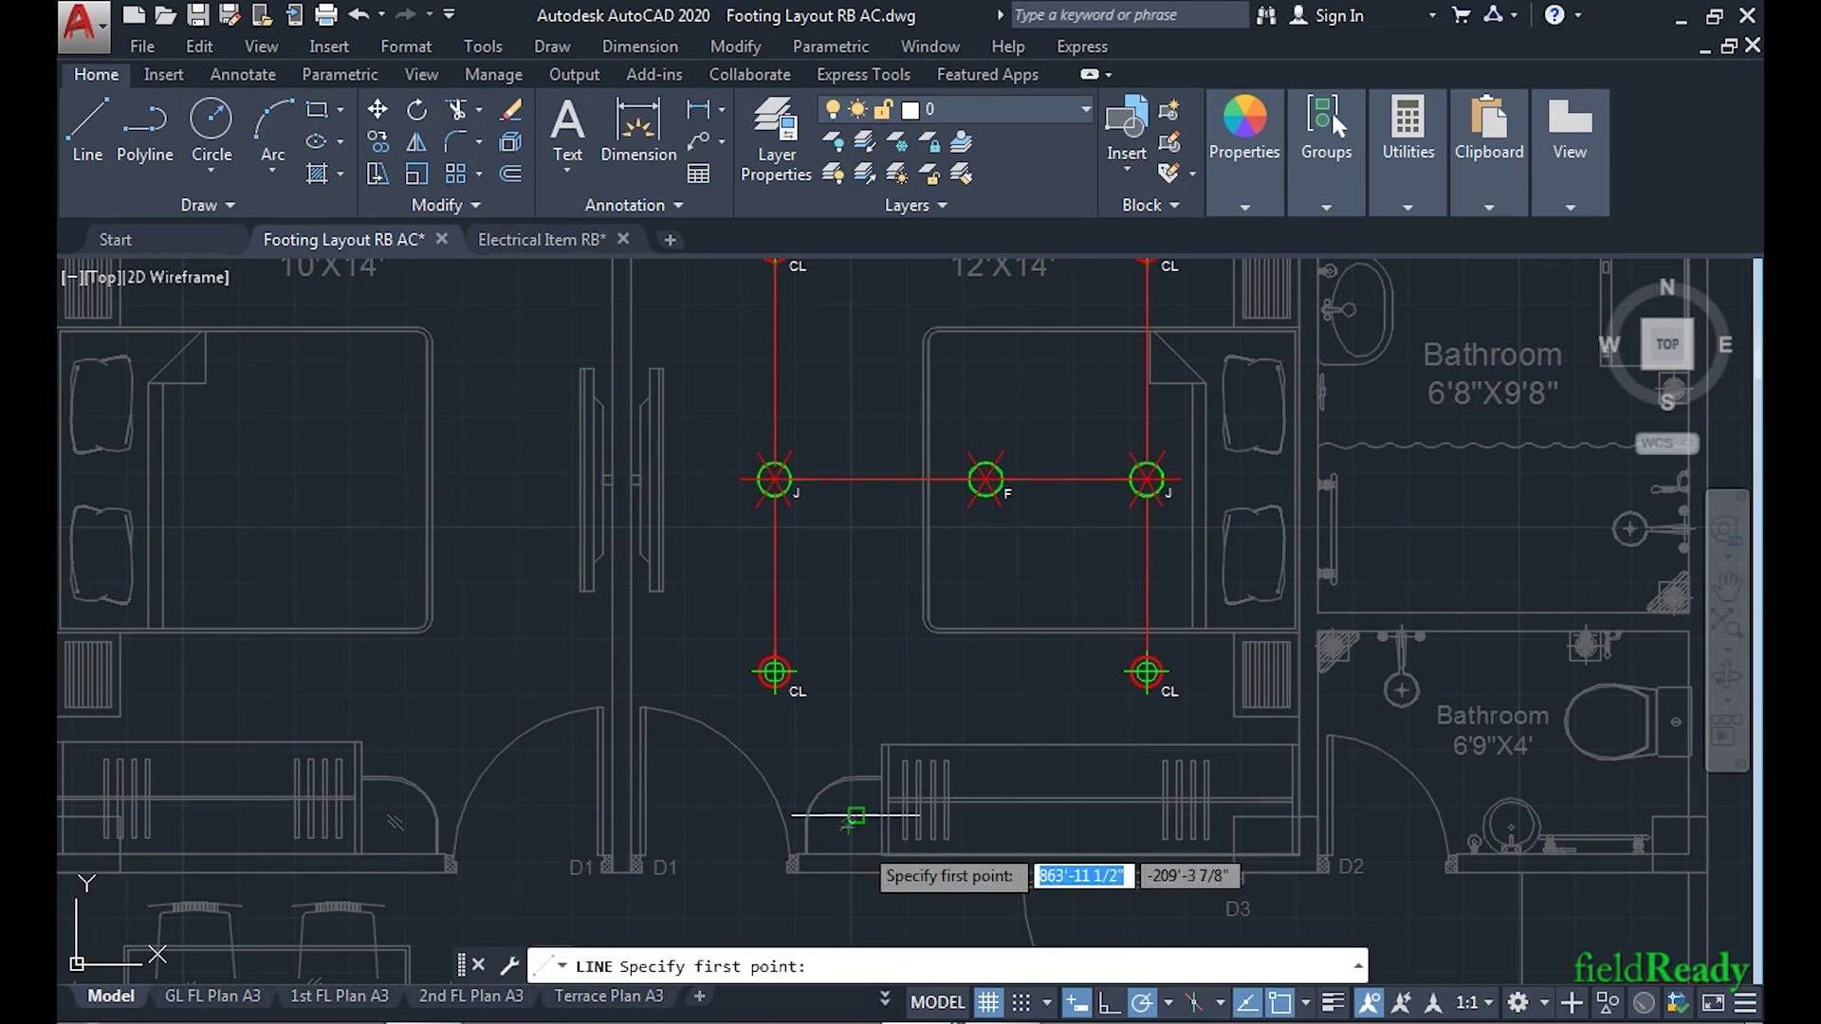
pyautogui.click(985, 479)
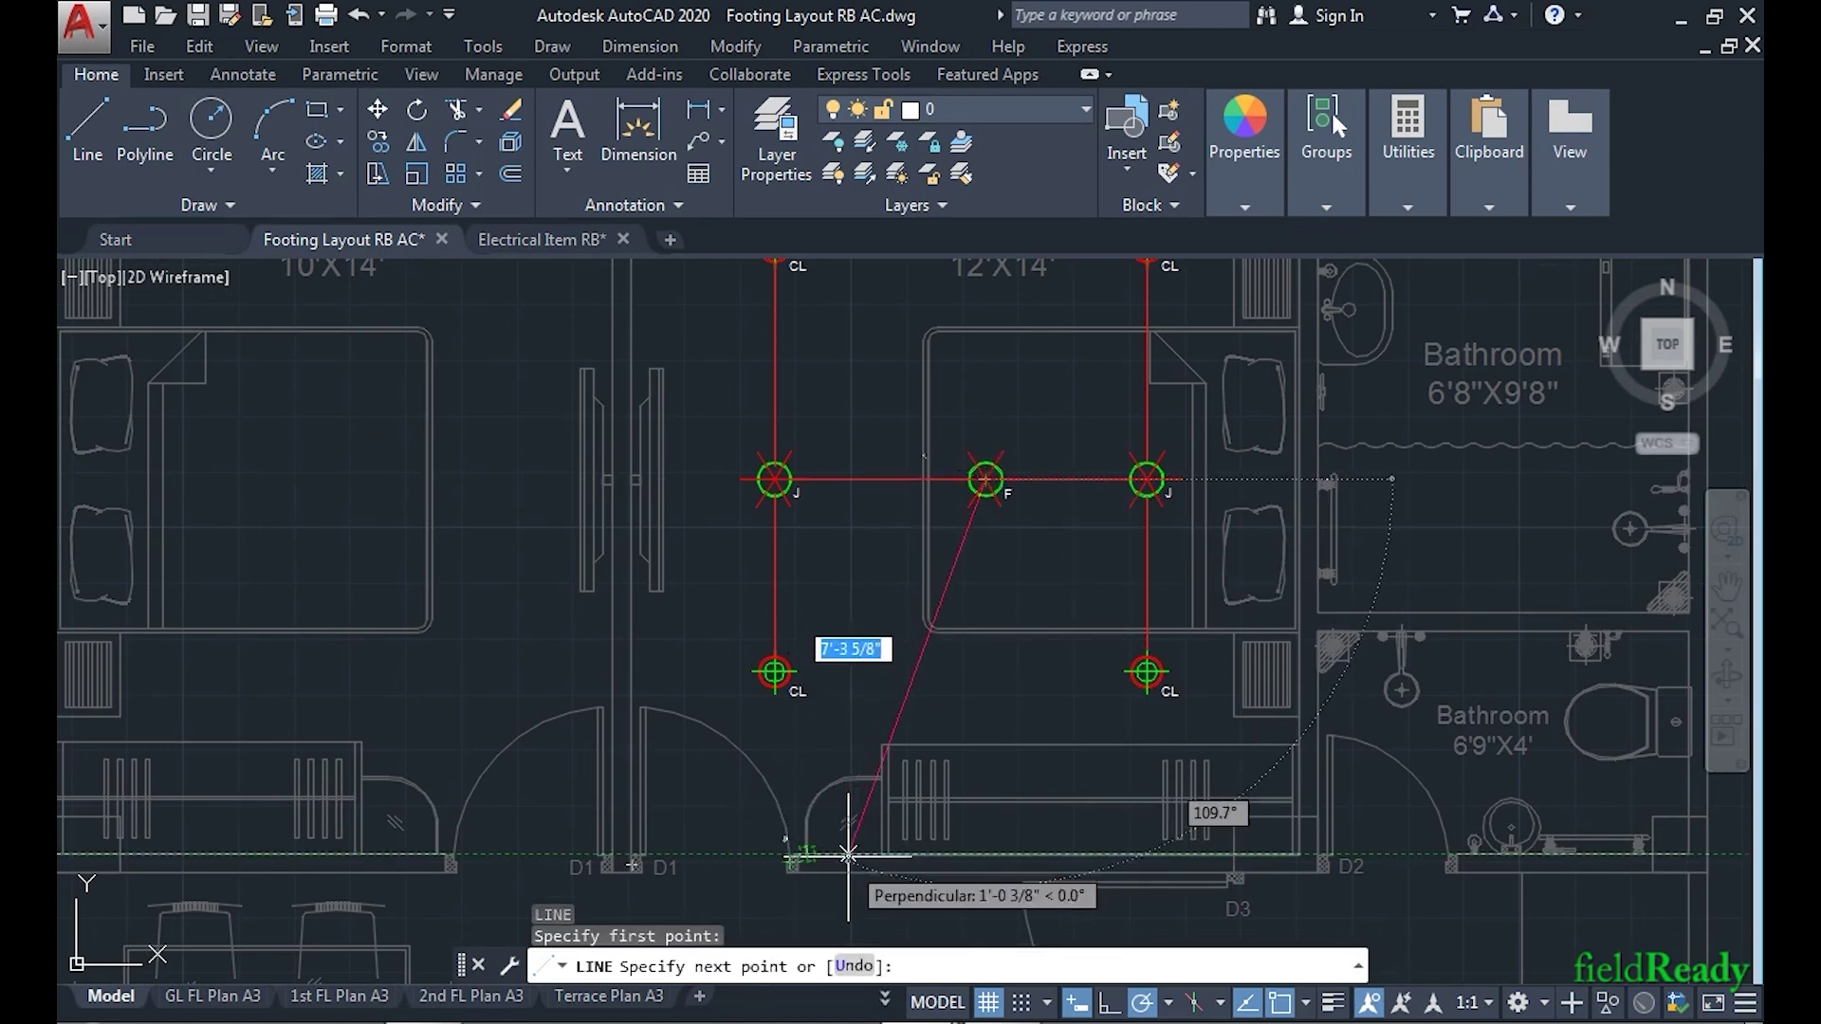
pyautogui.click(850, 854)
pyautogui.press('Return')
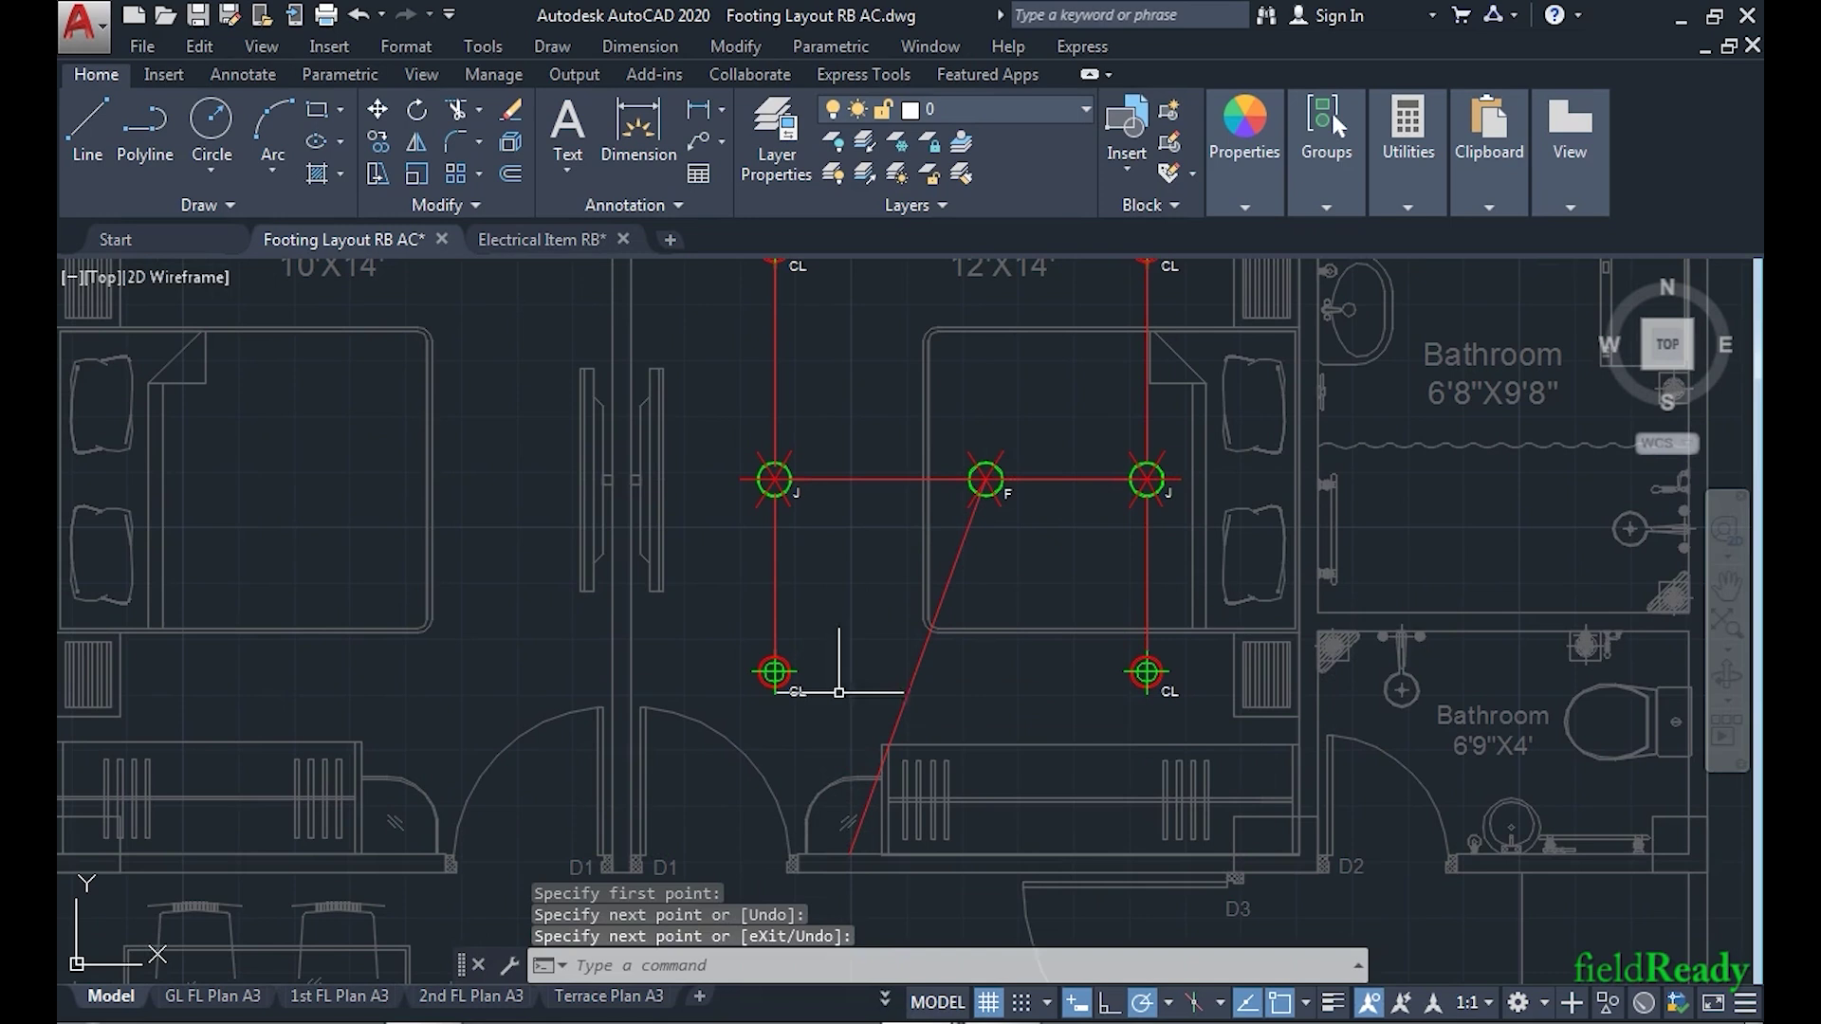
# - Draw a slanted line about 8' long from the F junction box to the upper wall between window W2 and door D2
pyautogui.scroll(-3, 918, 721)
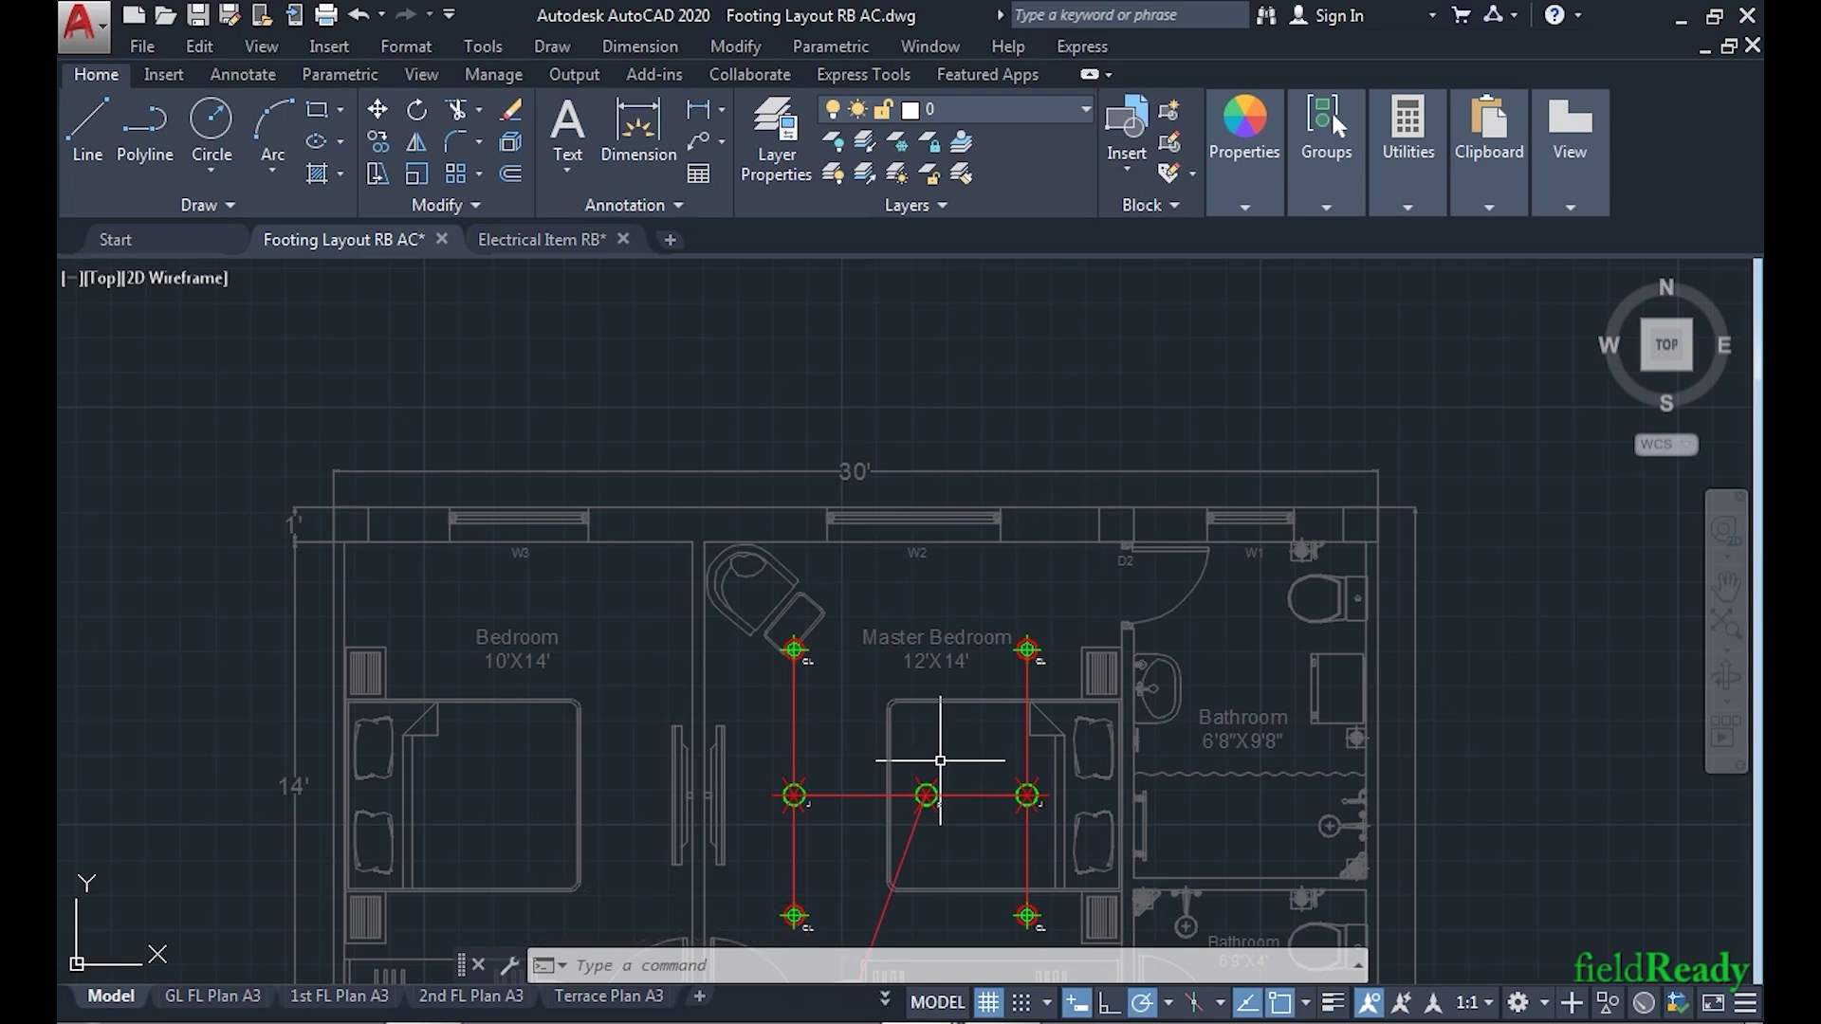
pyautogui.scroll(2, 940, 761)
pyautogui.moveTo(993, 668); pyautogui.dragTo(959, 708, button='middle')
pyautogui.write('l')
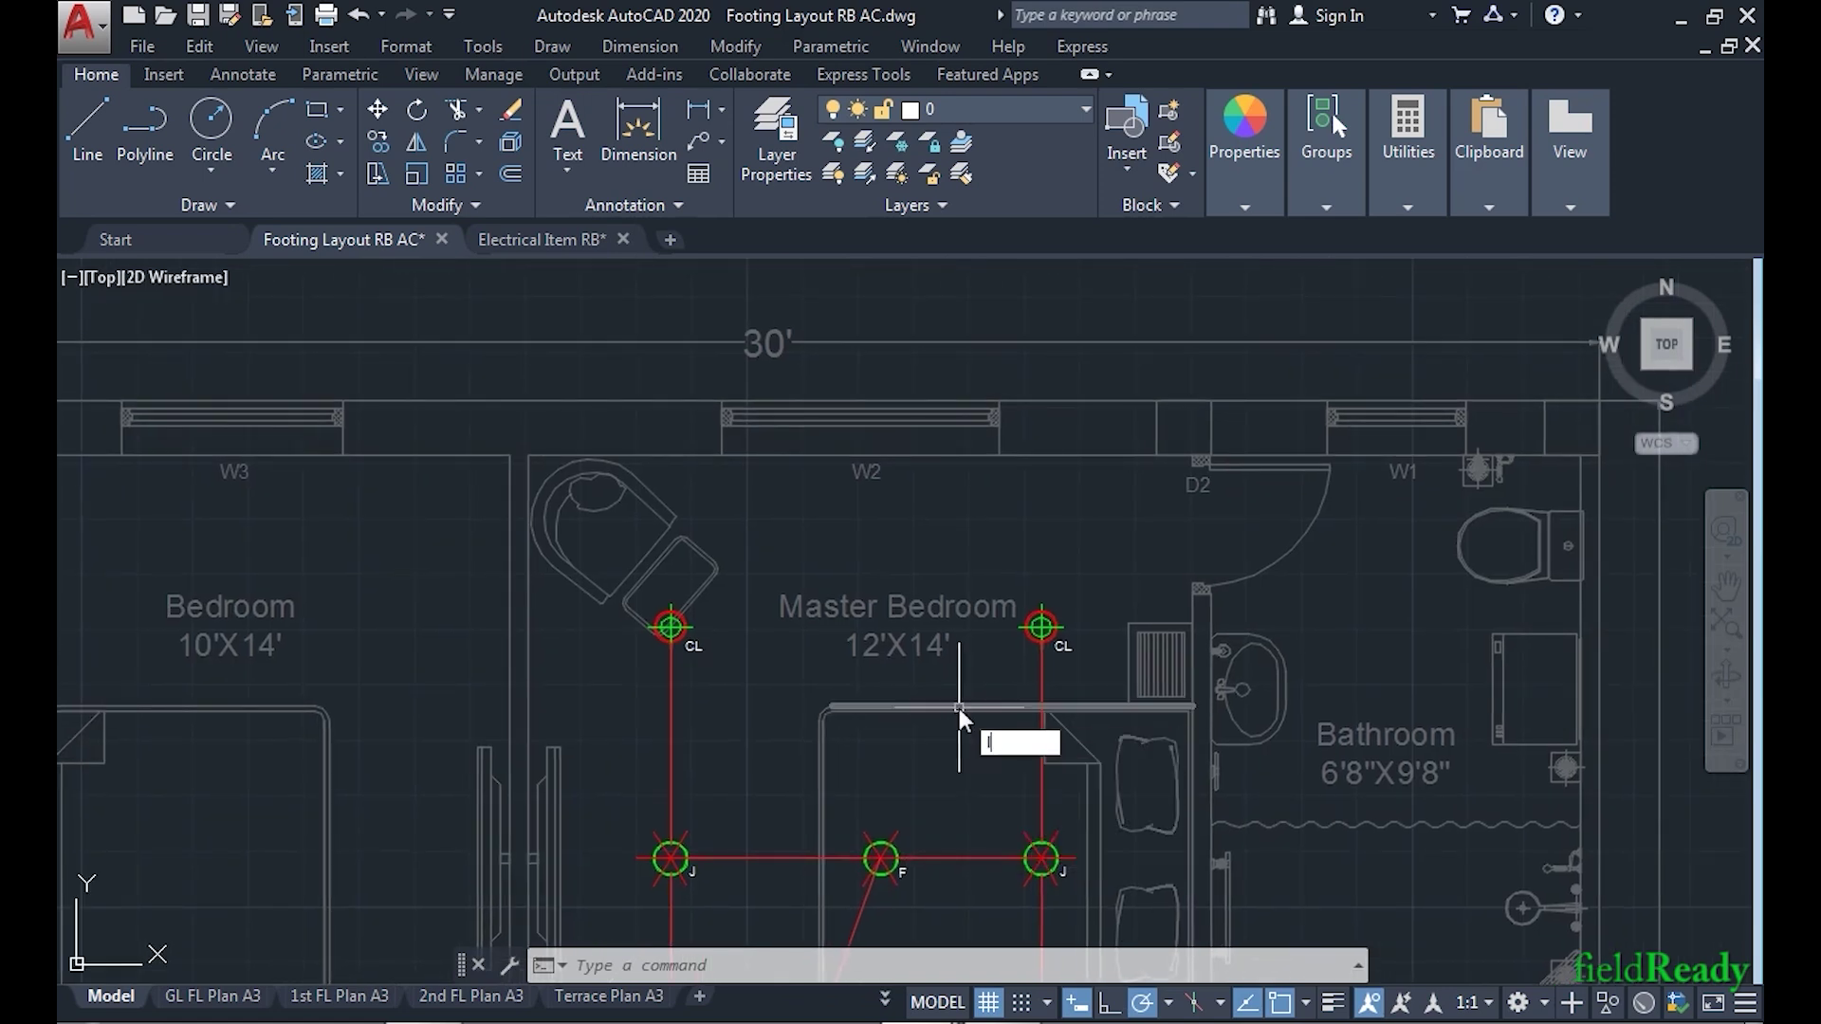
pyautogui.press('Return')
pyautogui.click(882, 859)
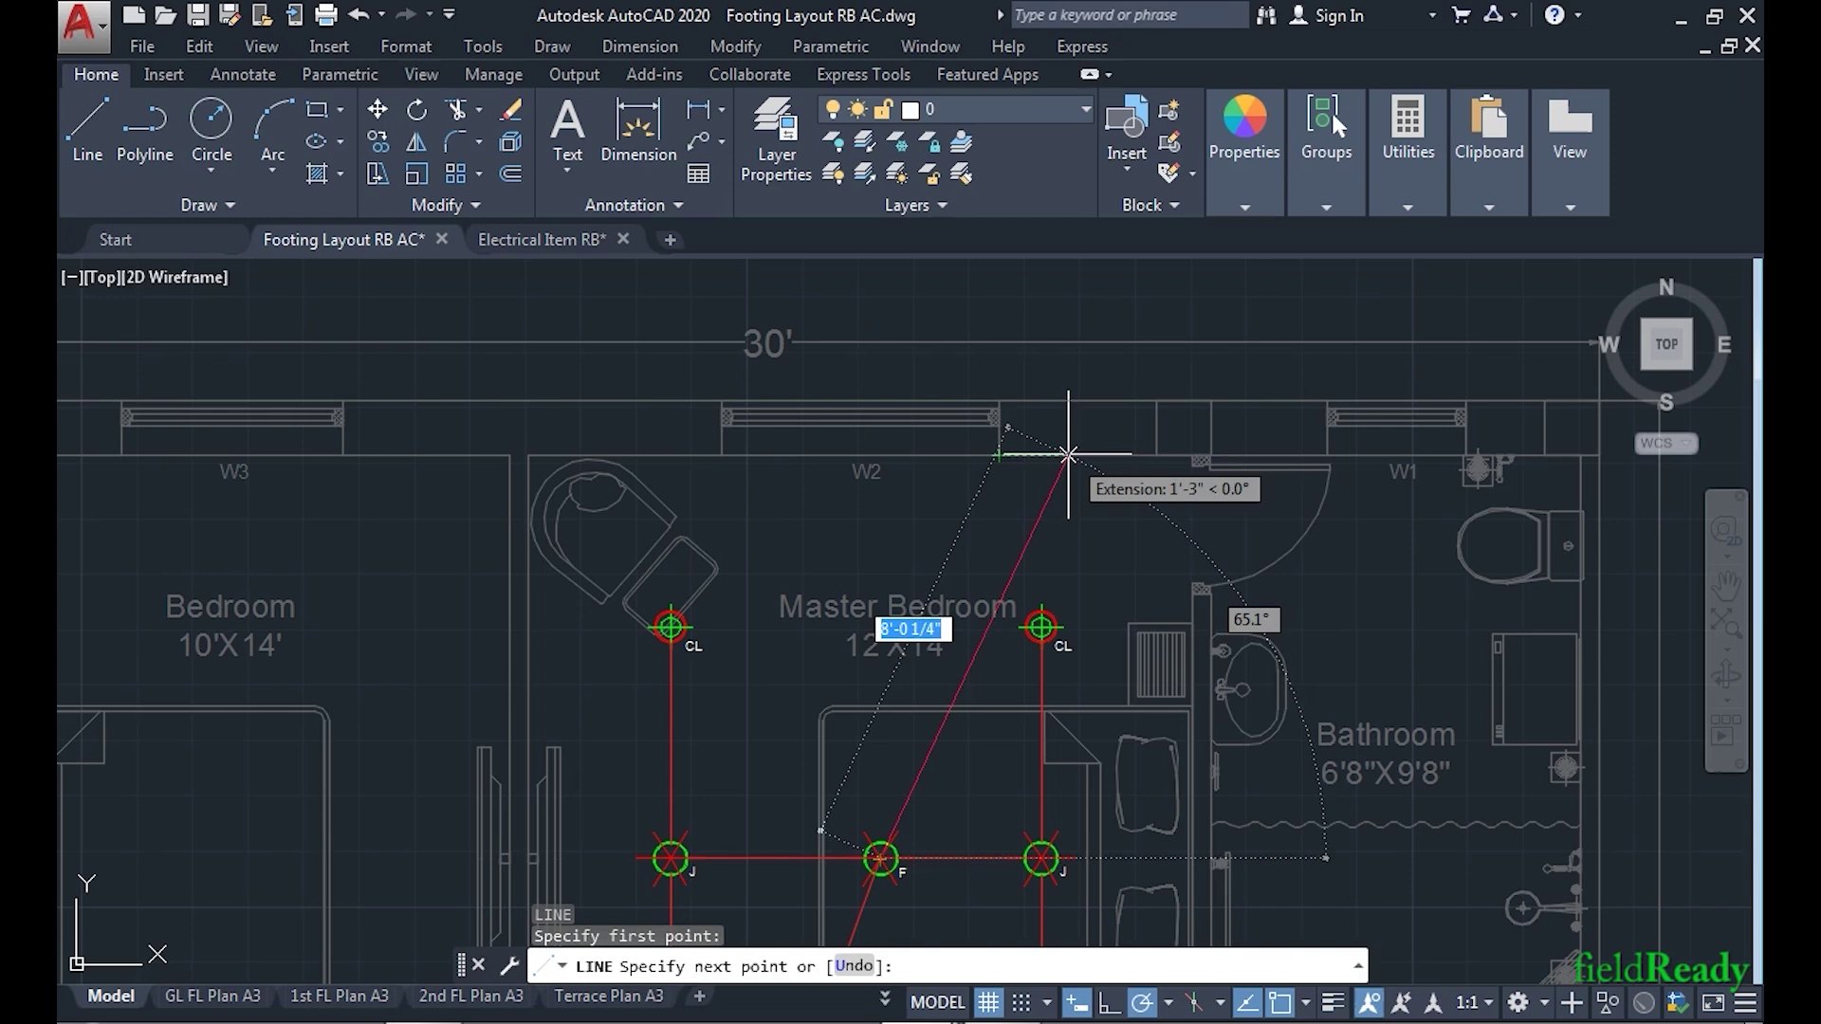
pyautogui.click(1073, 454)
pyautogui.moveTo(907, 679); pyautogui.dragTo(955, 518, button='middle')
pyautogui.press('Return')
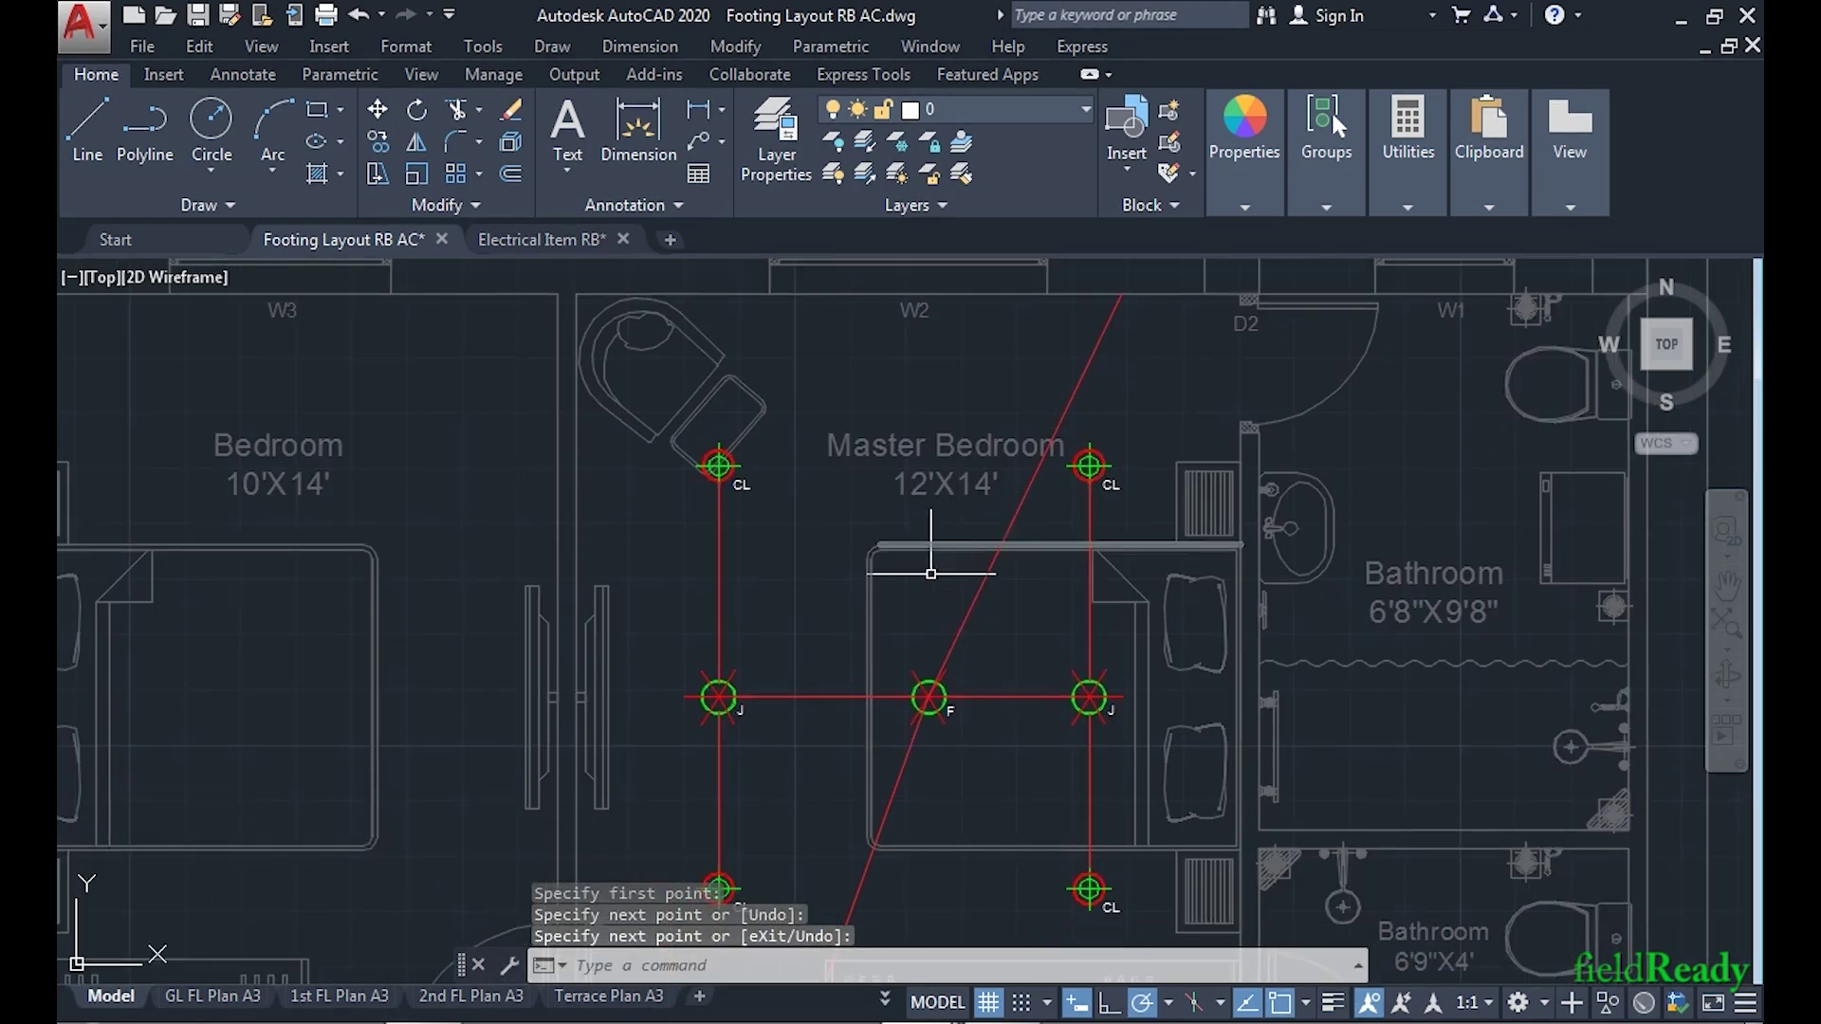
# - Copy the switch board symbol SB from the legend by its bottom midpoint to the wall where the lower slanted line ends beside door D1
pyautogui.scroll(-2, 857, 694)
pyautogui.scroll(-3, 880, 429)
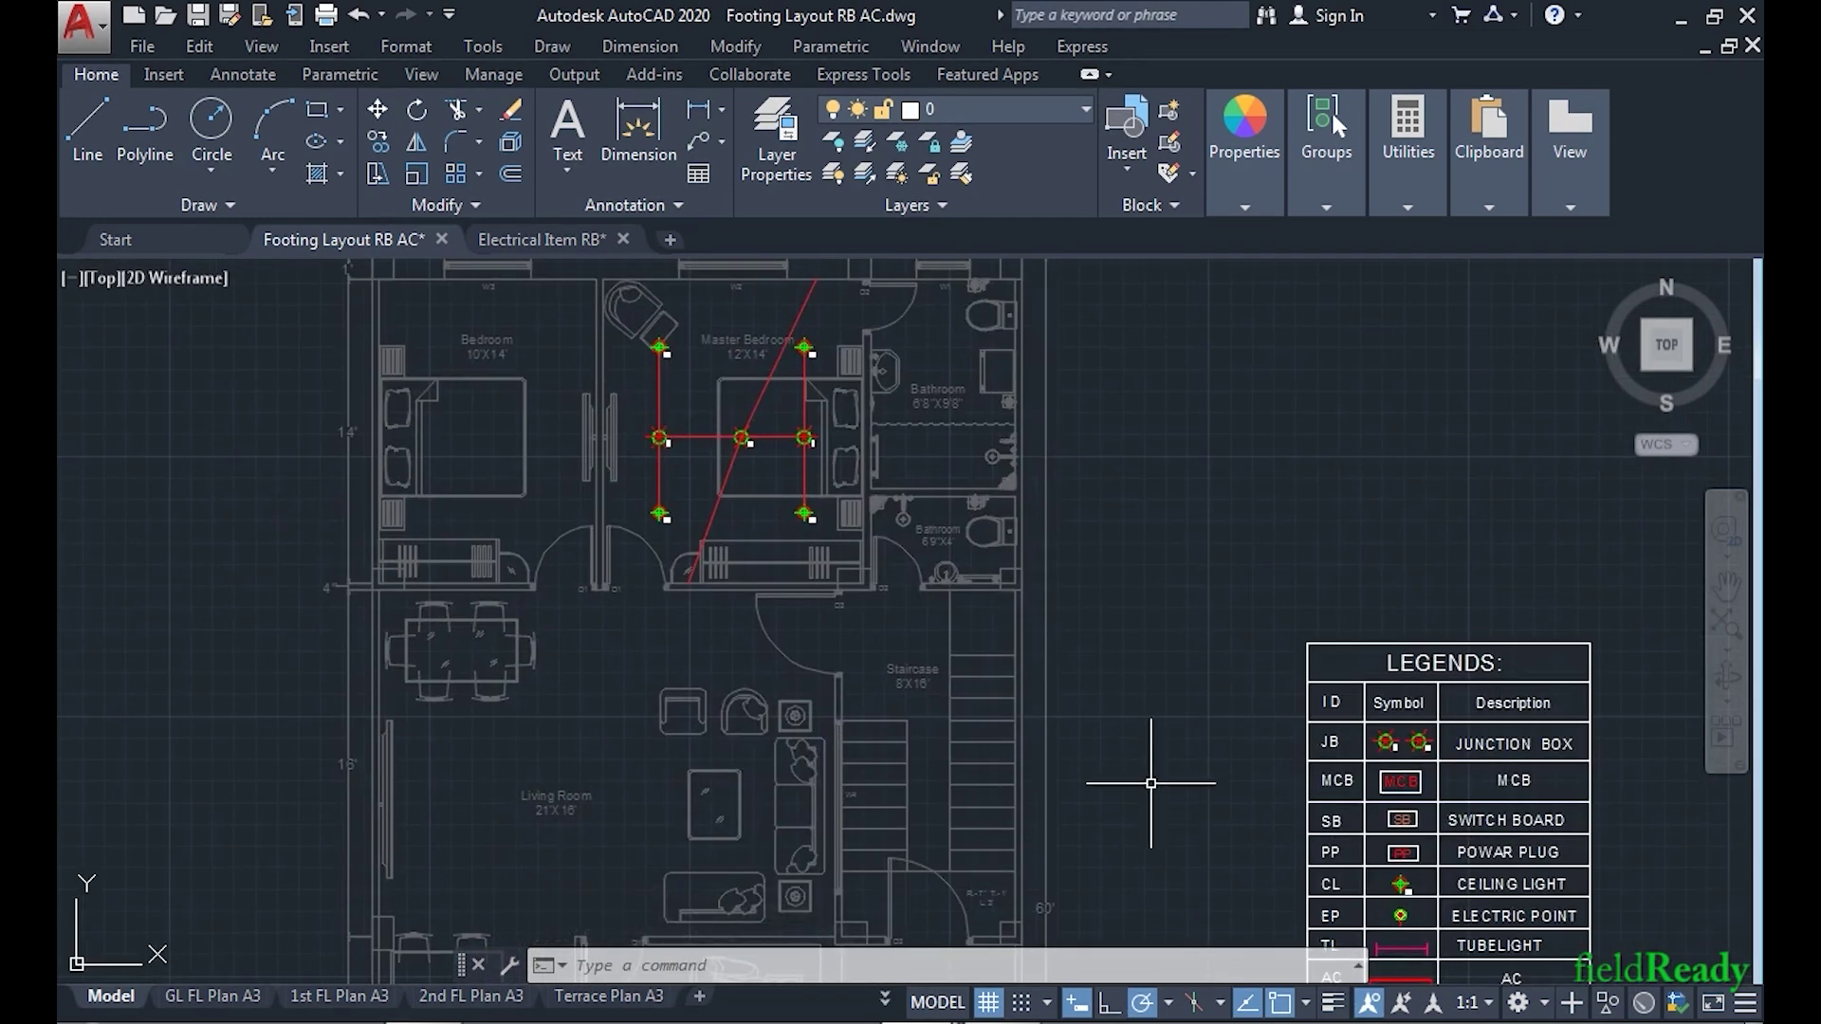
pyautogui.scroll(8, 1158, 752)
pyautogui.click(1239, 691)
pyautogui.click(985, 545)
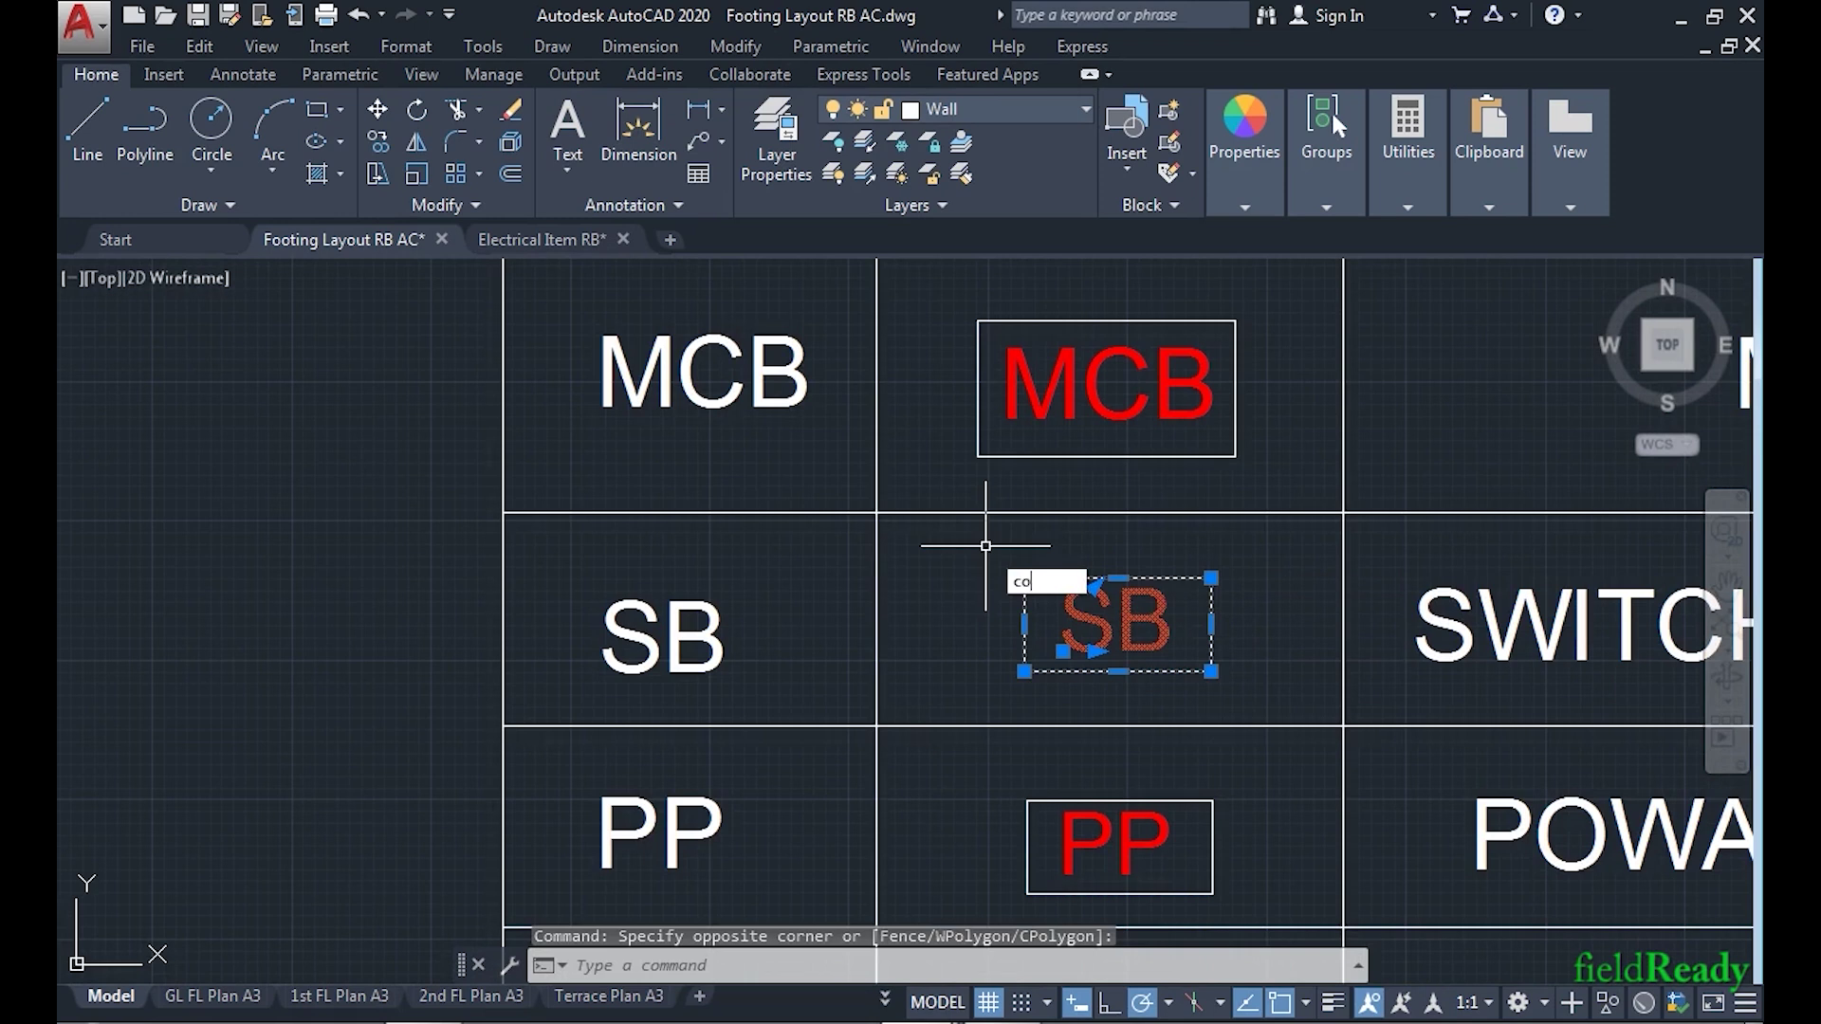
pyautogui.write('co')
pyautogui.press('Return')
pyautogui.click(1118, 671)
pyautogui.scroll(-4, 1562, 843)
pyautogui.scroll(5, 691, 459)
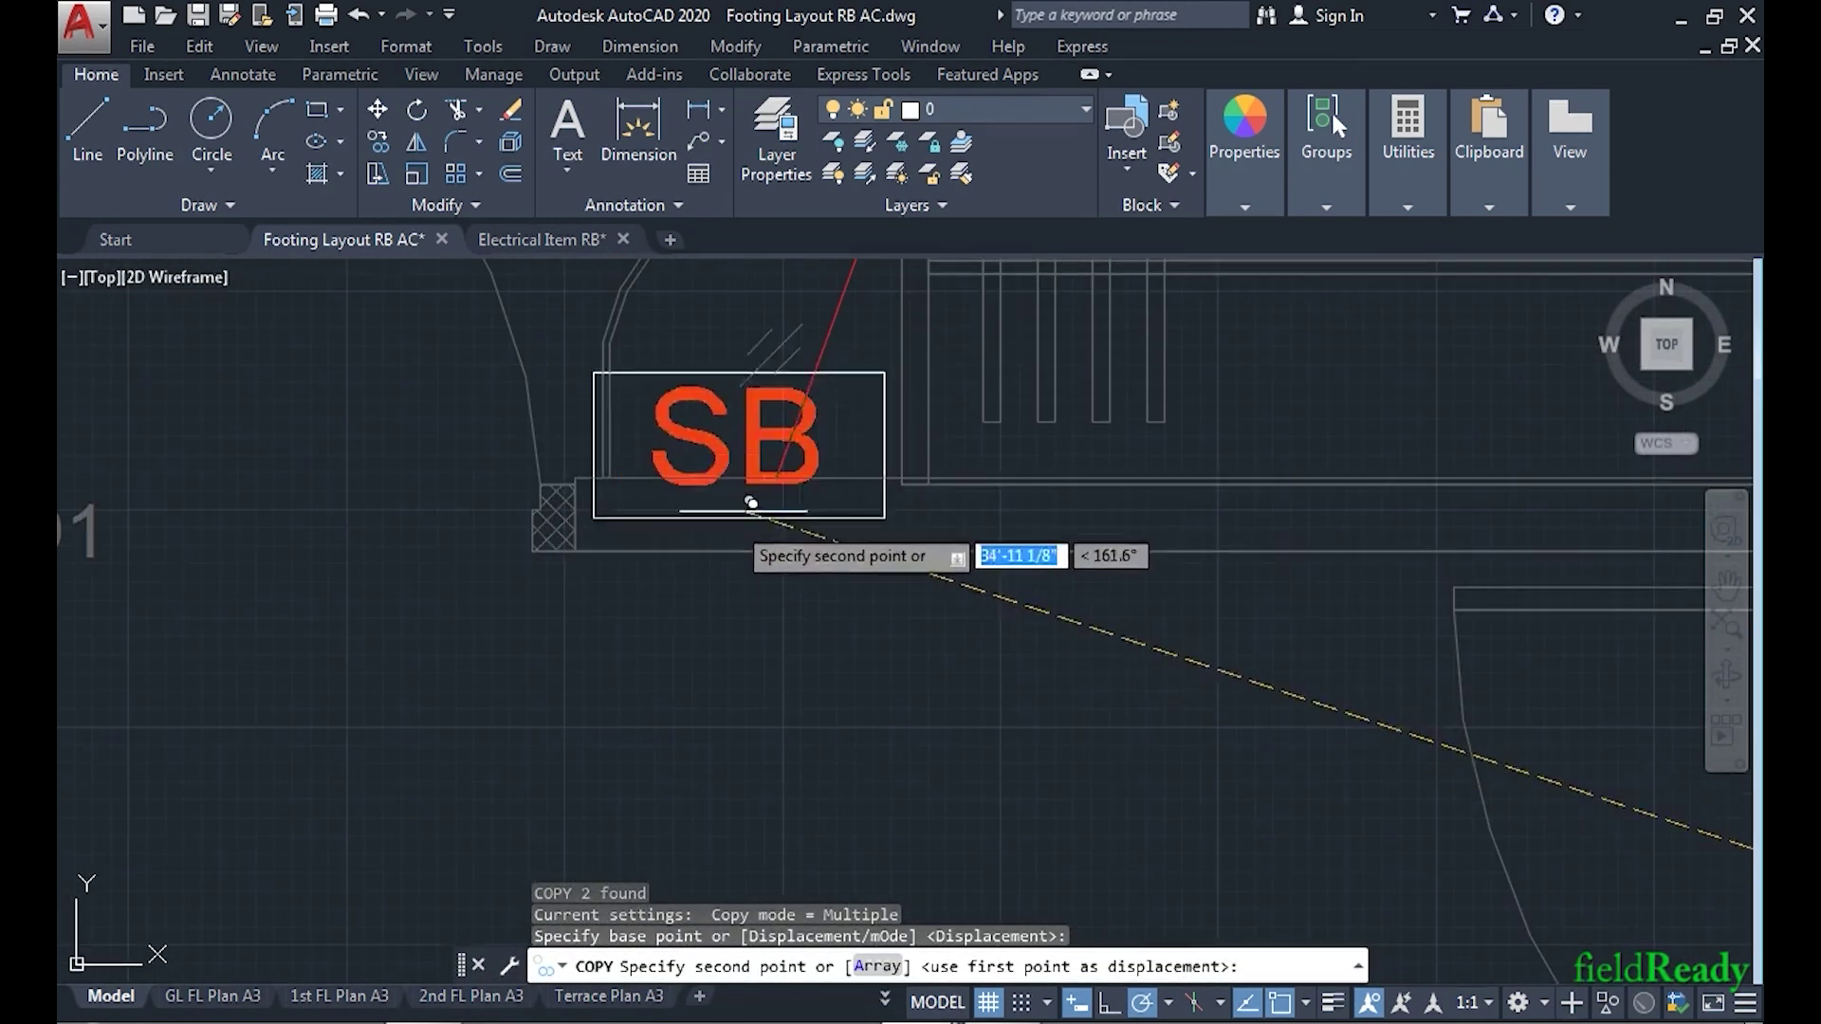
pyautogui.click(751, 503)
pyautogui.scroll(-2, 759, 494)
pyautogui.press('Escape')
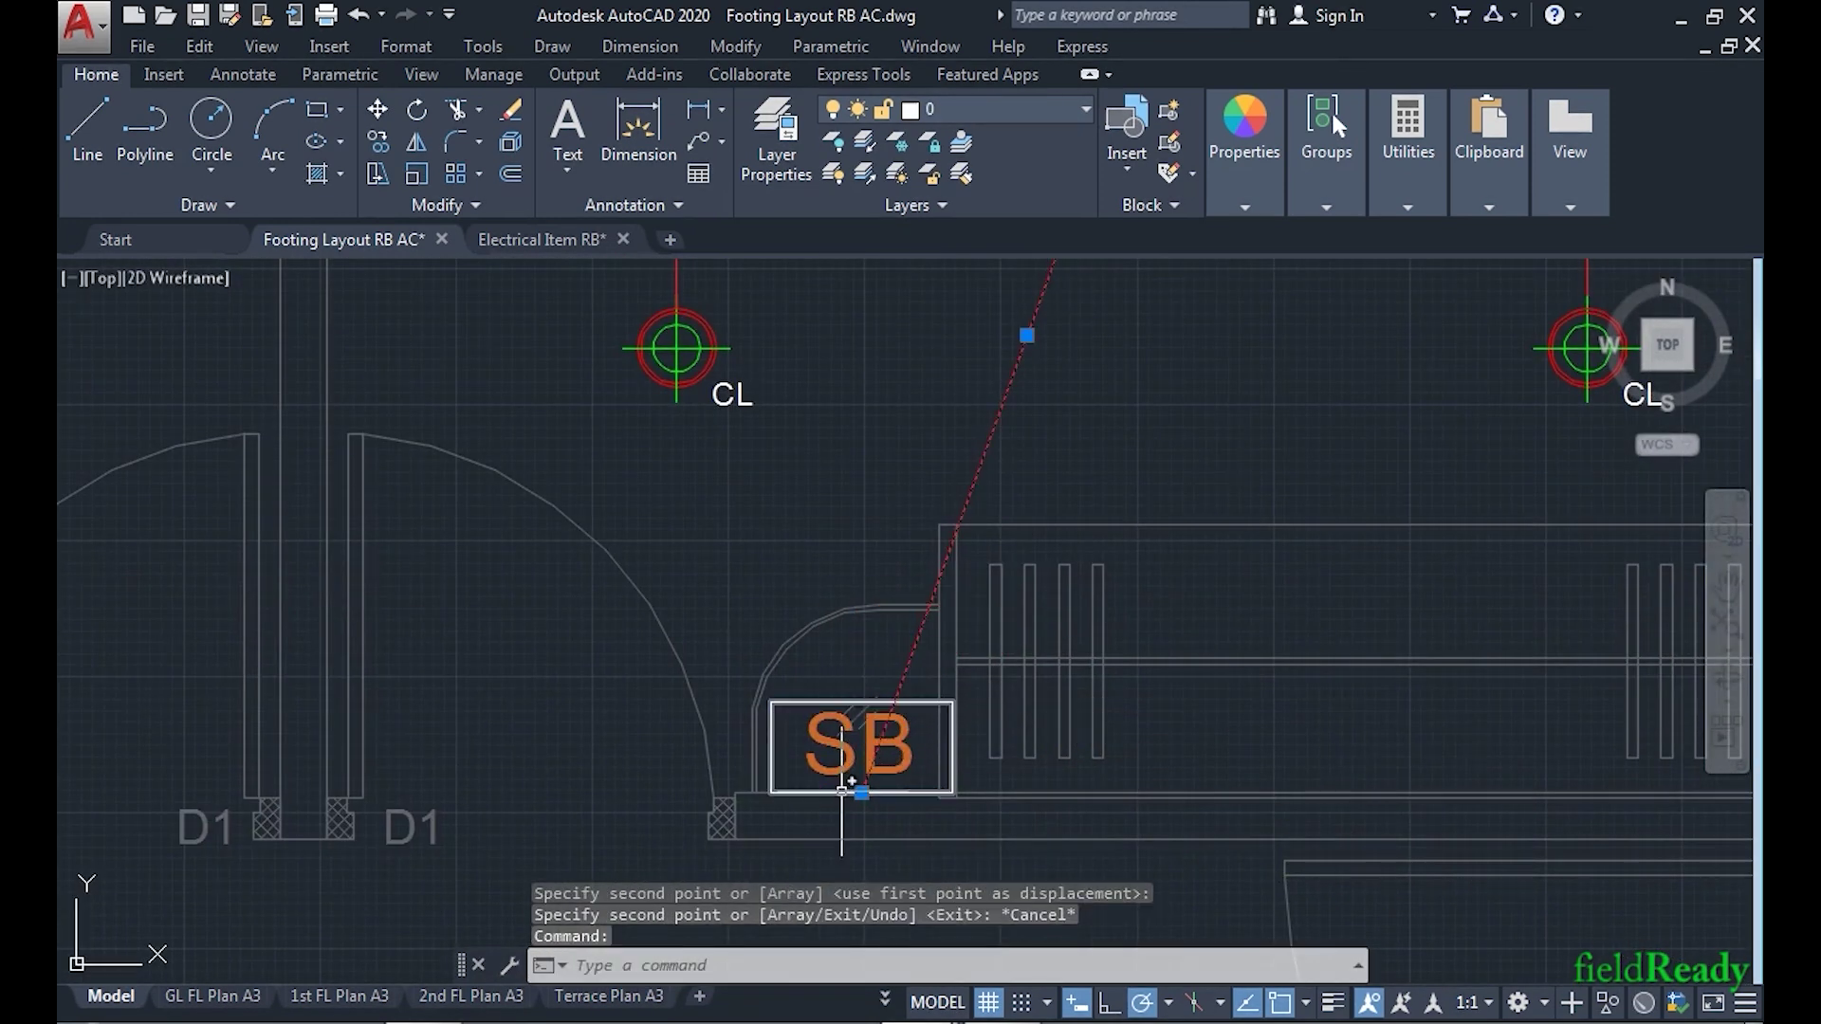
pyautogui.click(861, 793)
pyautogui.scroll(-5, 758, 702)
pyautogui.press('Escape')
# - Copy the switch board symbol SB from the legend by its bottom edge to the space between the upper slanted line and door D2
pyautogui.scroll(2, 970, 782)
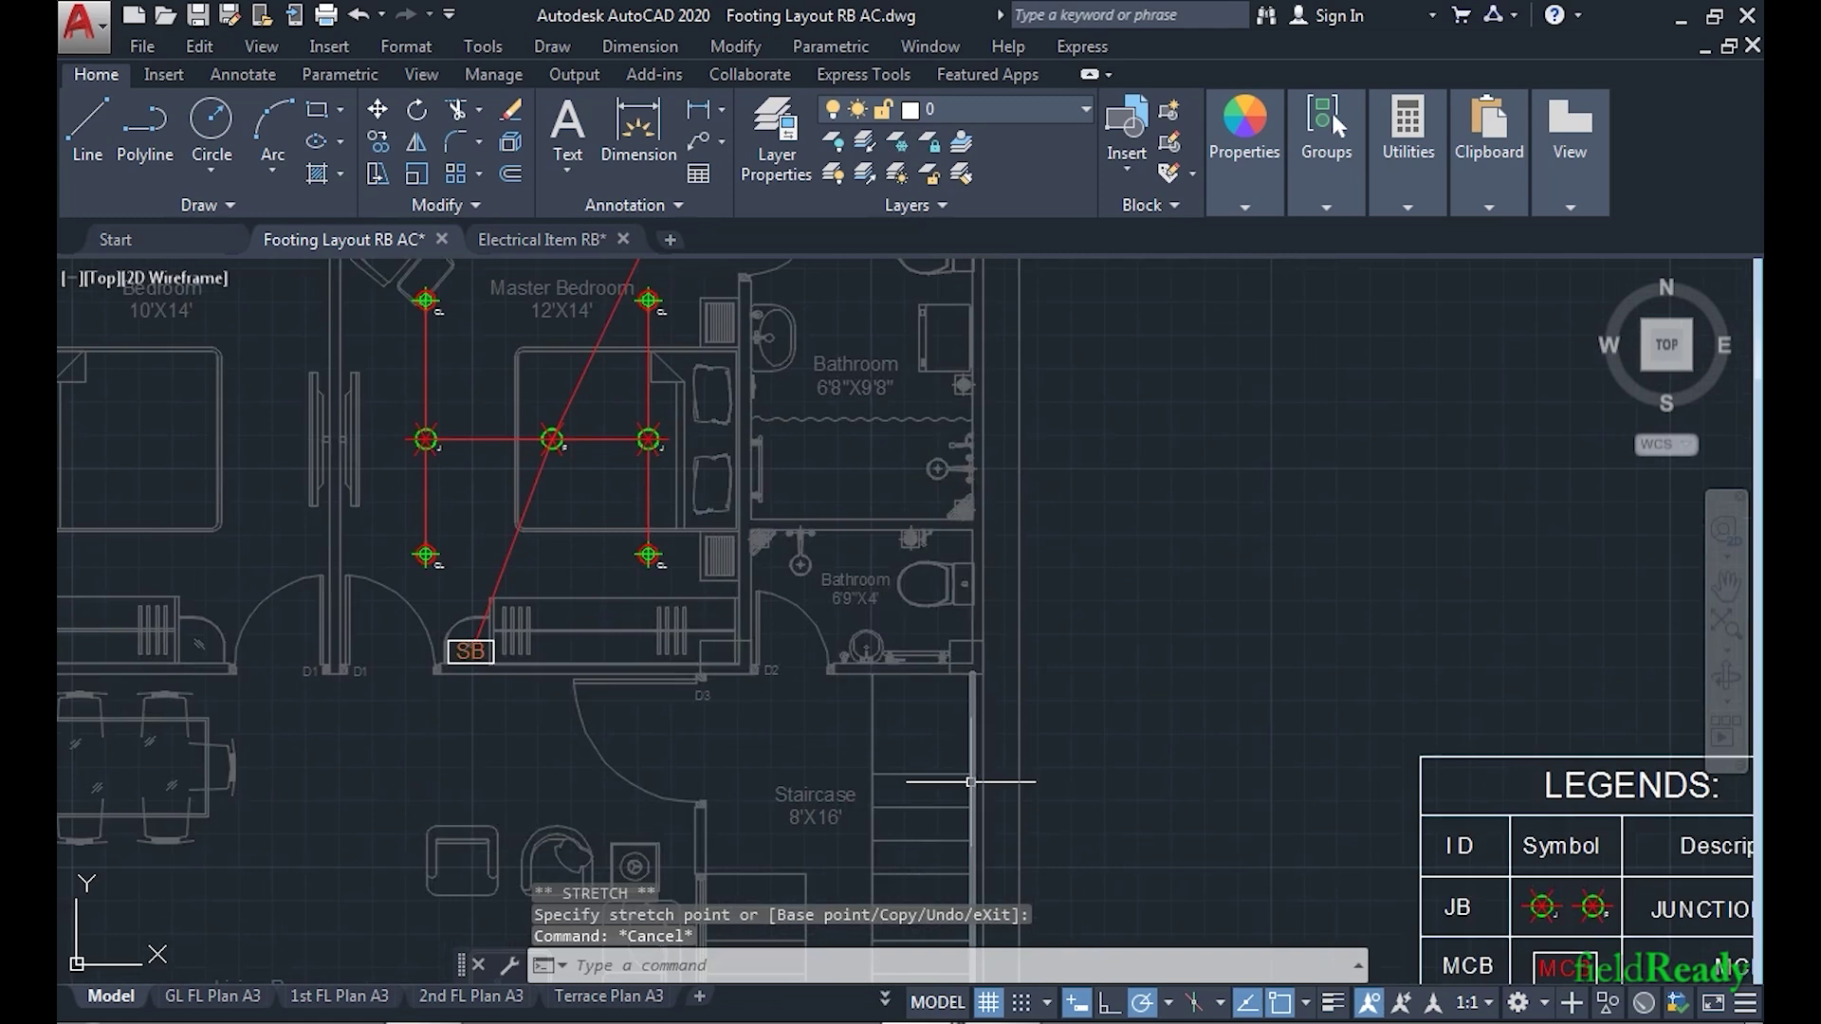
pyautogui.moveTo(1701, 853); pyautogui.dragTo(1208, 597, button='middle')
pyautogui.moveTo(1089, 829); pyautogui.dragTo(1106, 540, button='middle')
pyautogui.moveTo(1093, 426); pyautogui.dragTo(1111, 694, button='middle')
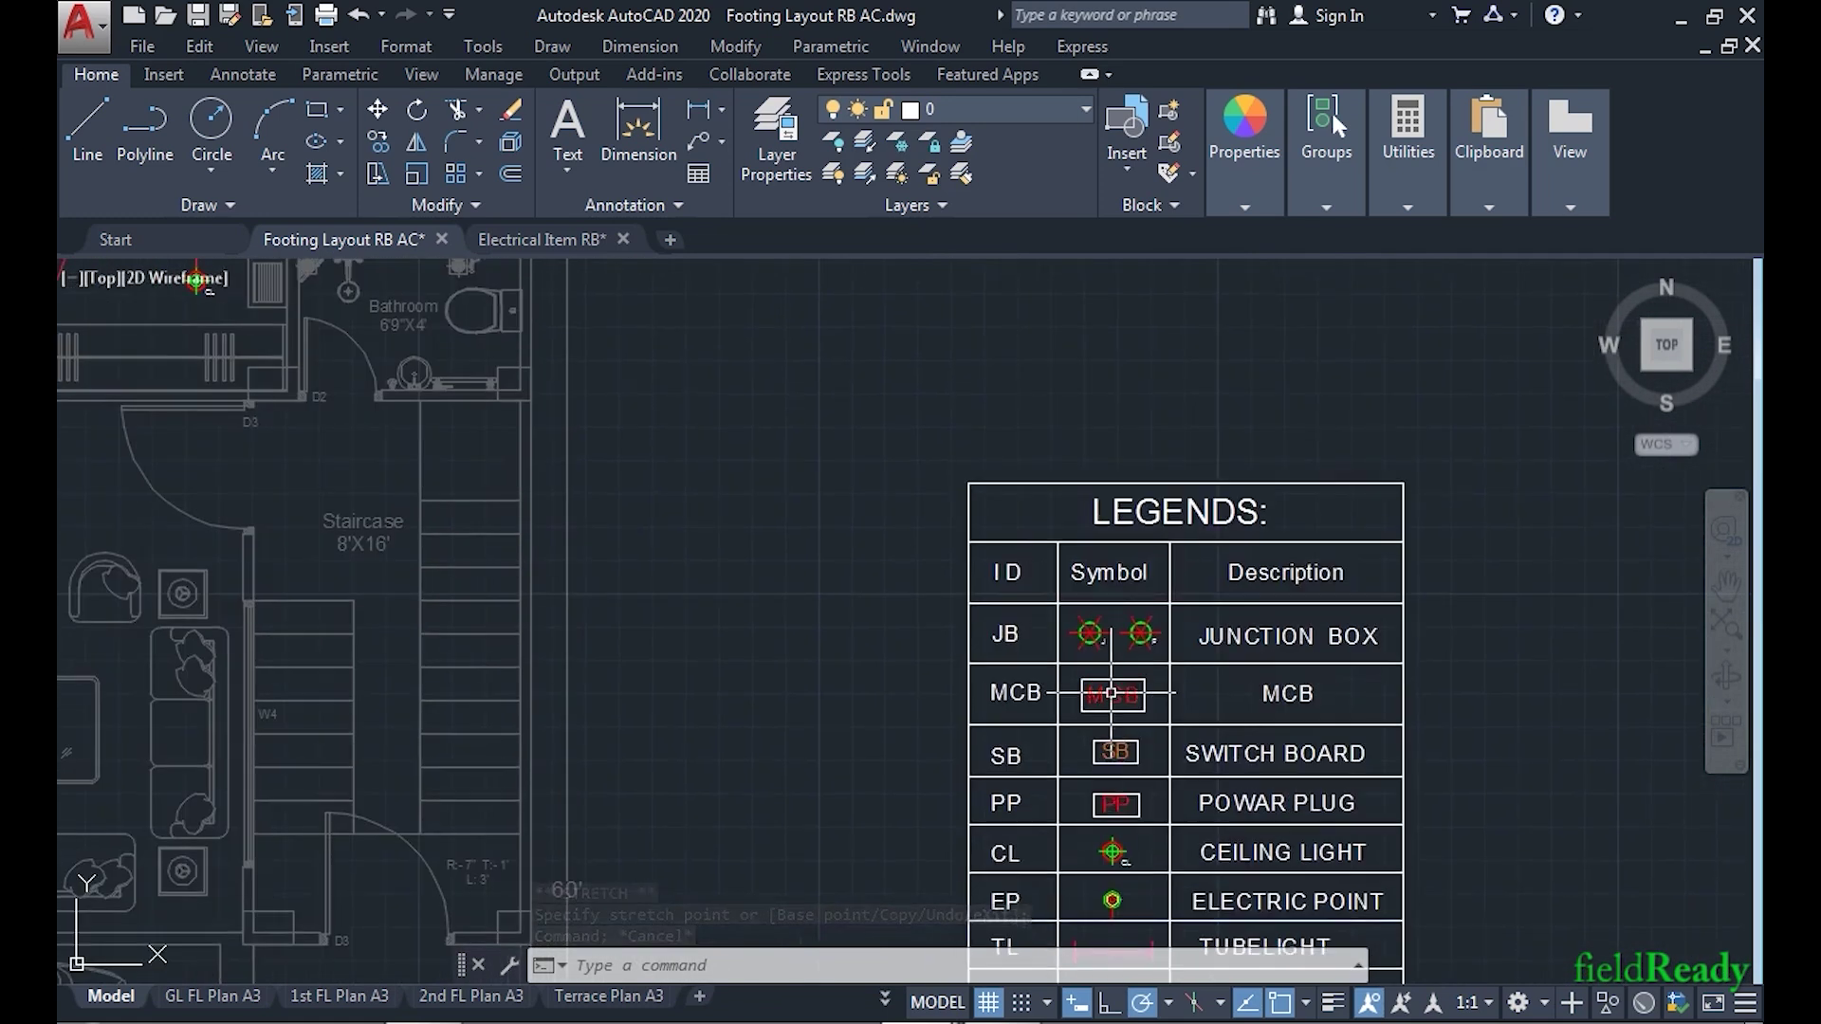
pyautogui.scroll(6, 1112, 693)
pyautogui.click(1197, 744)
pyautogui.click(960, 612)
pyautogui.scroll(-5, 1029, 508)
pyautogui.scroll(2, 1034, 515)
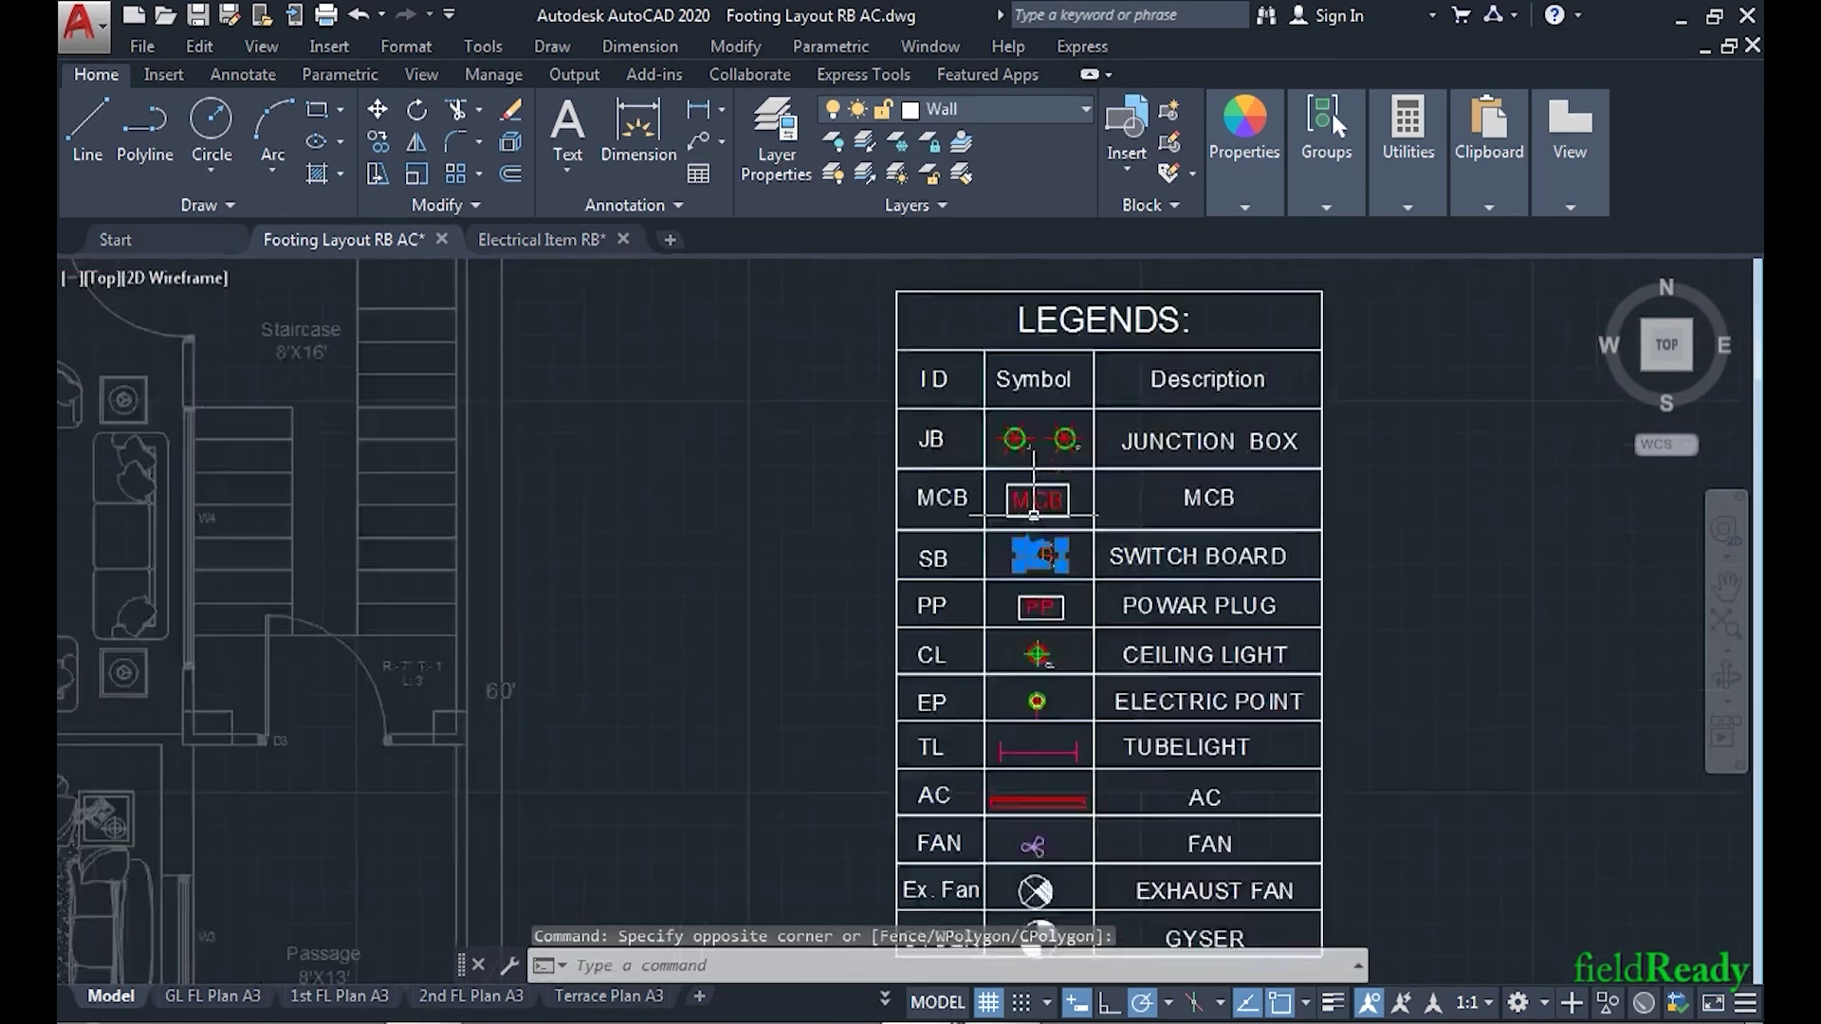
pyautogui.scroll(2, 1033, 515)
pyautogui.write('co')
pyautogui.press('Return')
pyautogui.click(1069, 688)
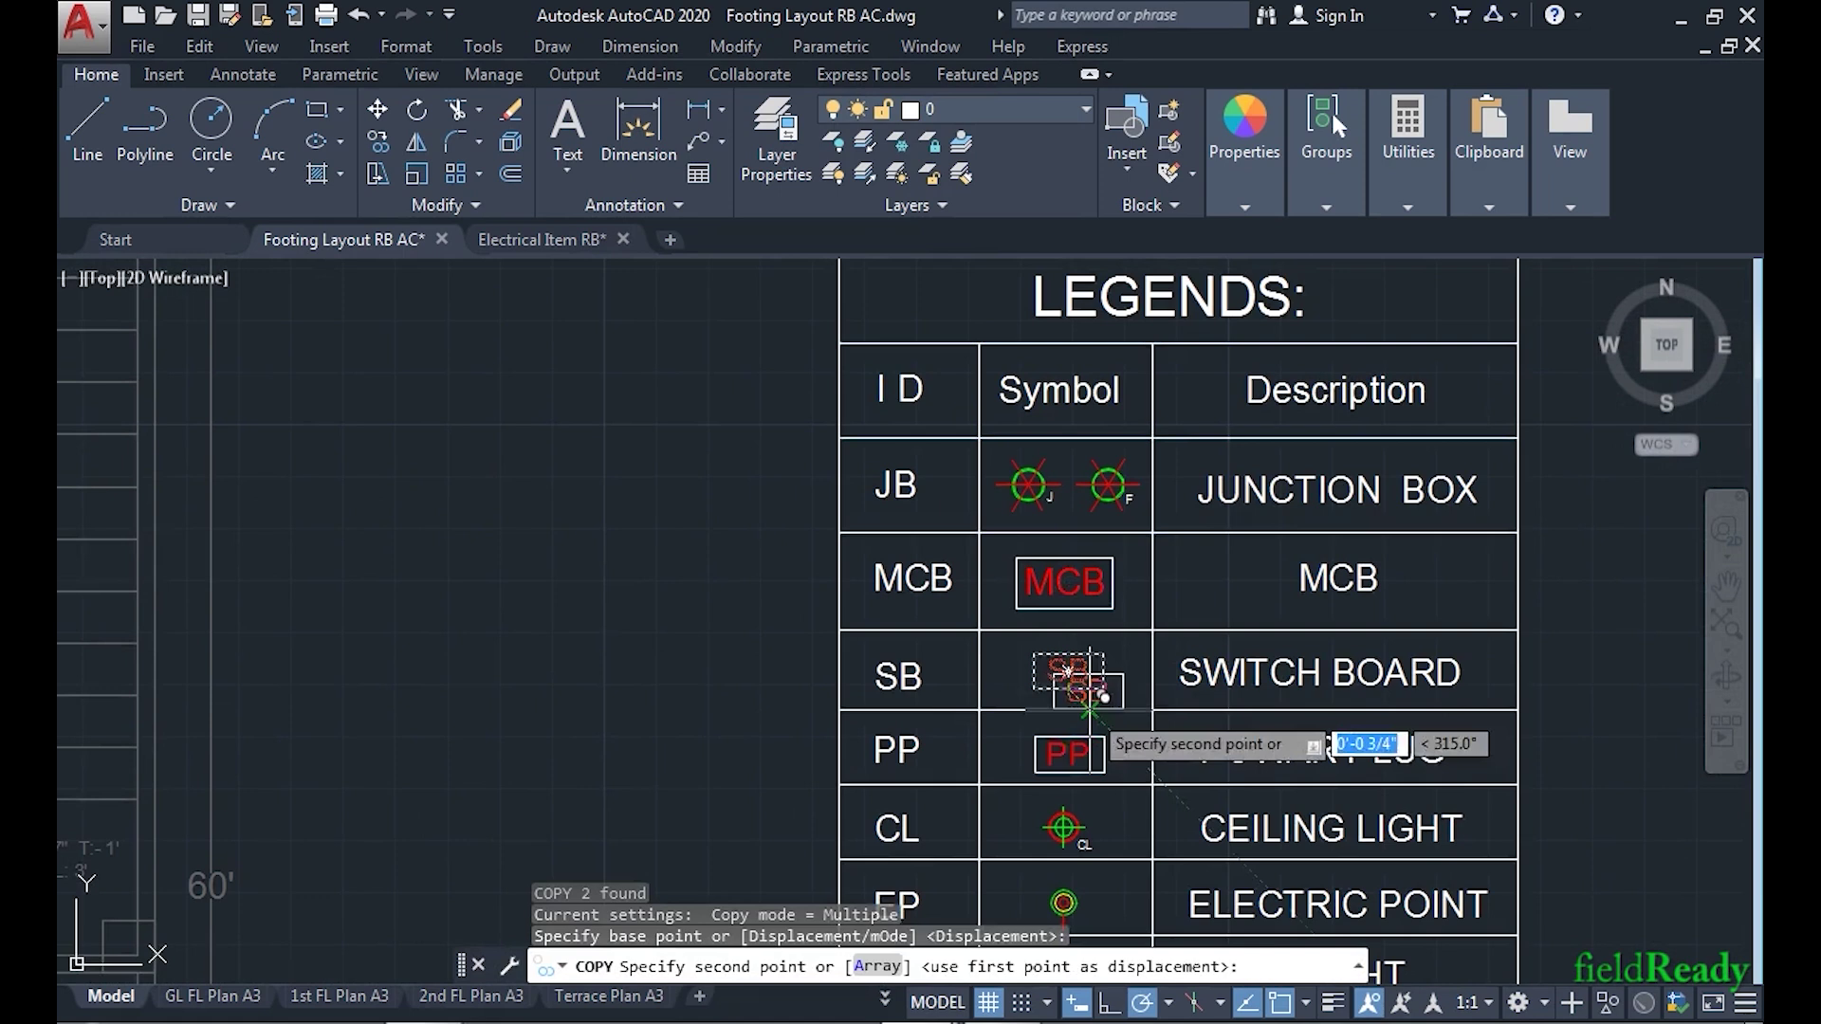
pyautogui.scroll(-10, 1134, 735)
pyautogui.scroll(14, 935, 597)
pyautogui.click(1067, 616)
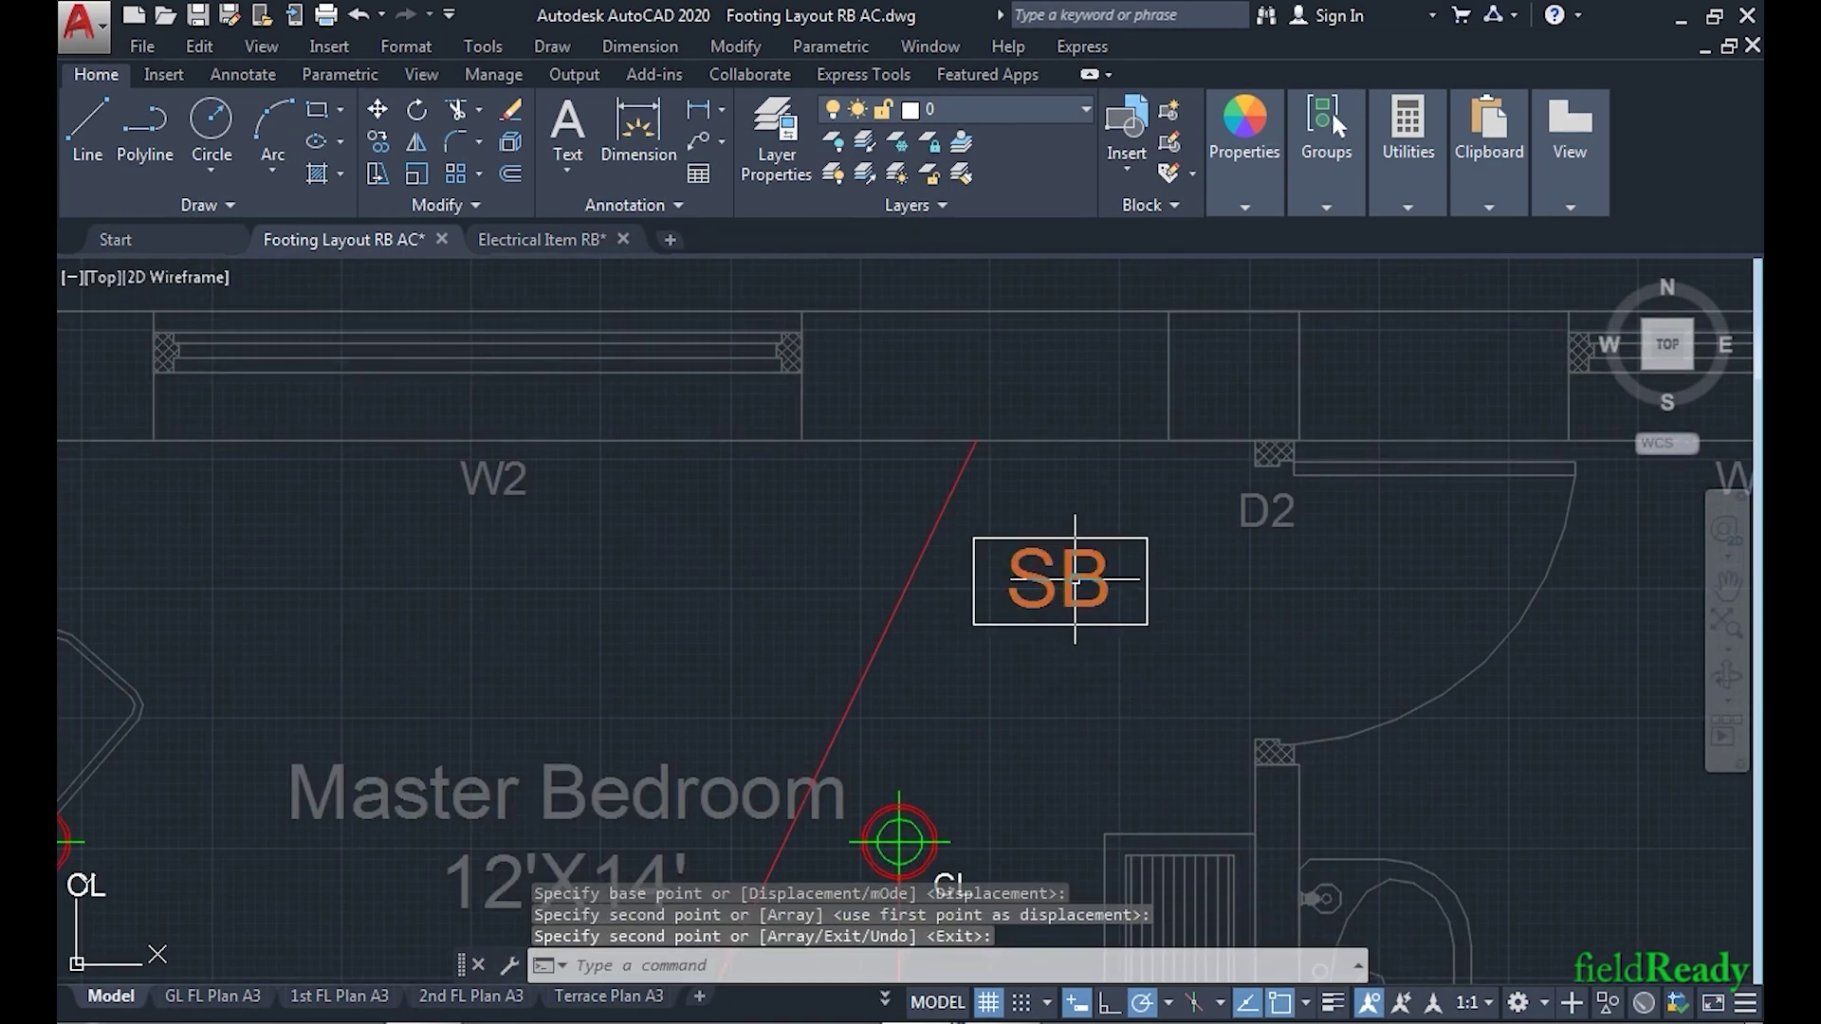
pyautogui.press('Escape')
# - Change the copied symbol's text to AC and pull the upper end of the slanted line back from the wall
pyautogui.doubleClick(1091, 583)
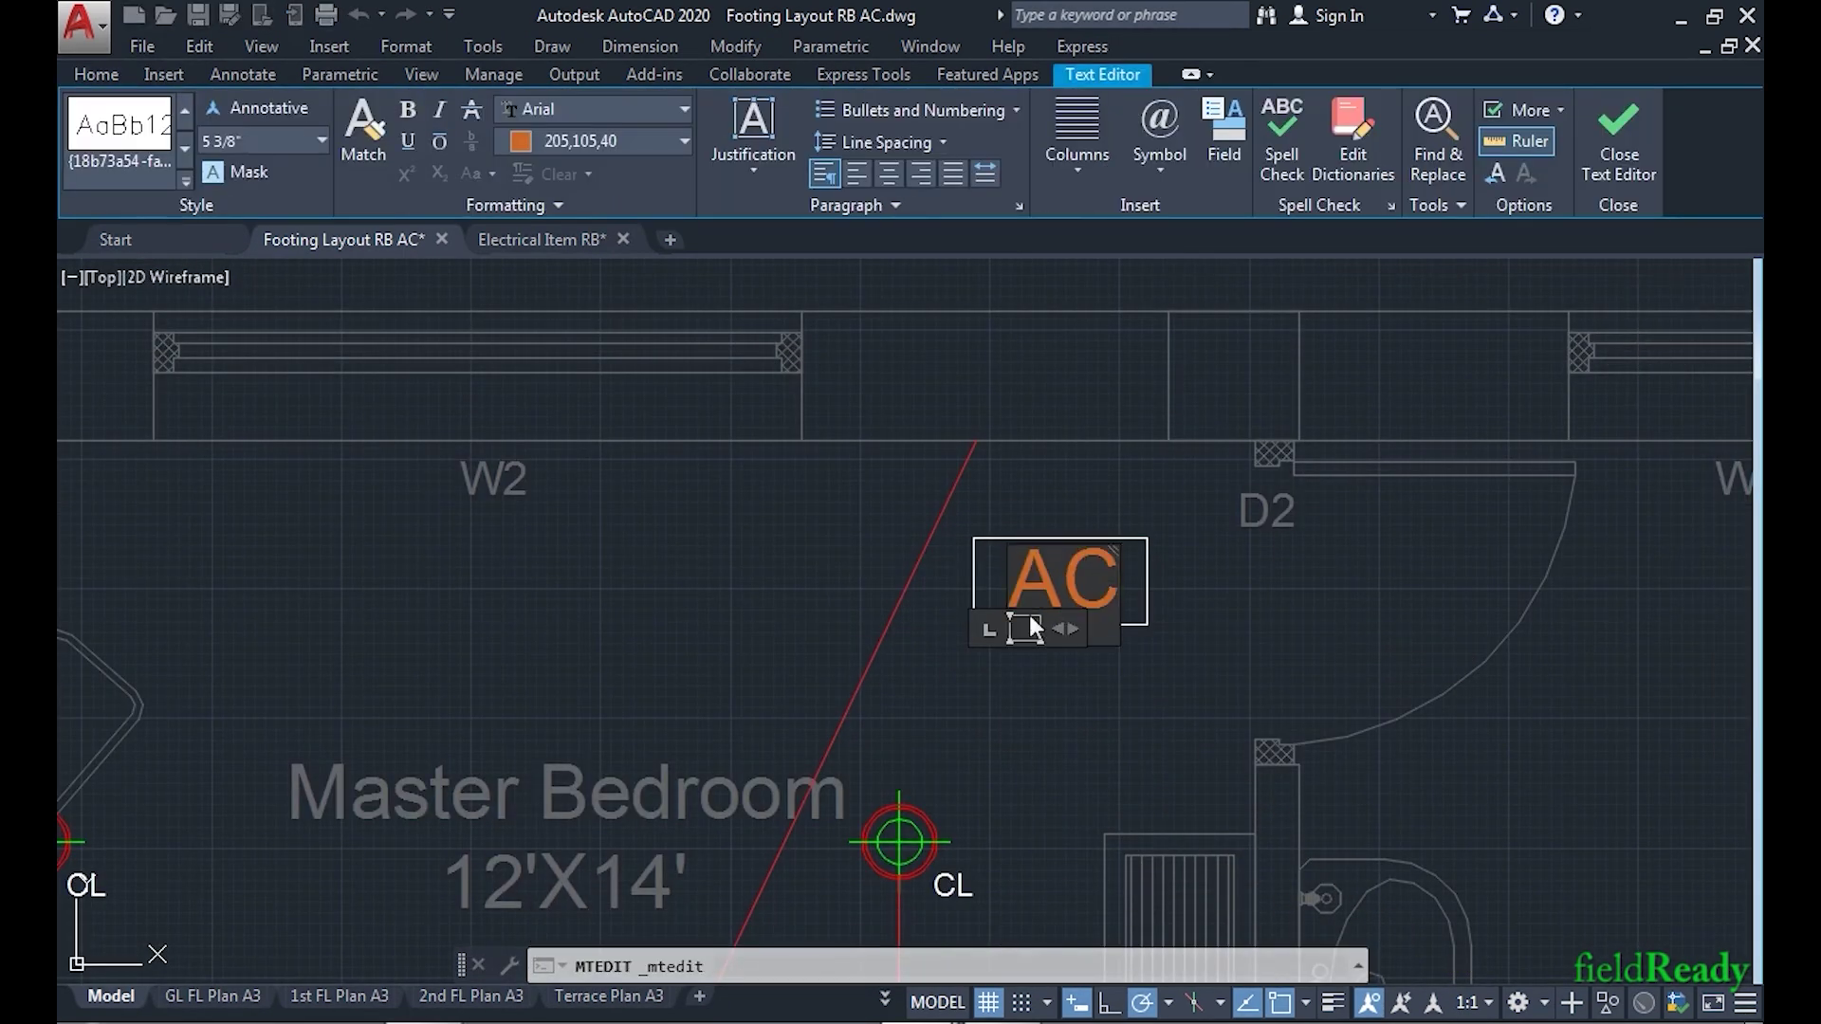
pyautogui.hotkey('ctrl', 'Return')
pyautogui.click(976, 440)
pyautogui.click(911, 577)
# - Move the AC symbol by its top midpoint onto the upper wall between window W2 and door D2
pyautogui.click(1162, 666)
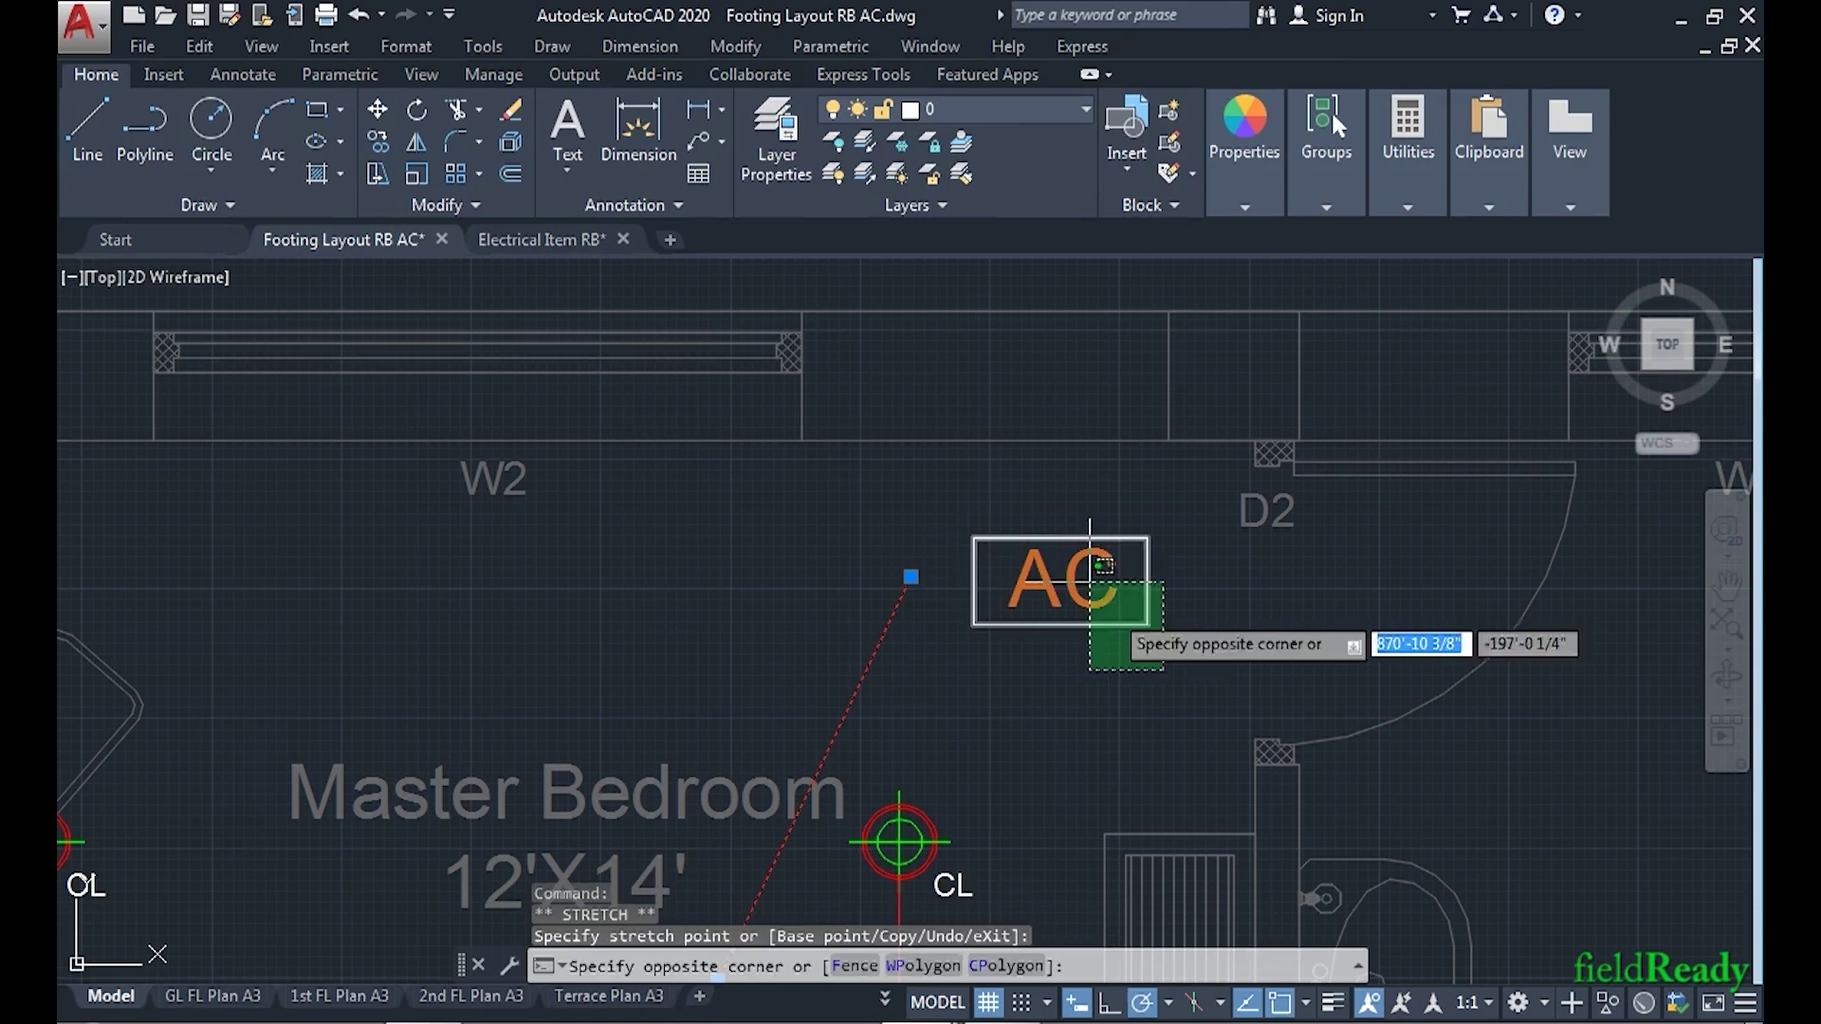
pyautogui.click(1045, 492)
pyautogui.write('m')
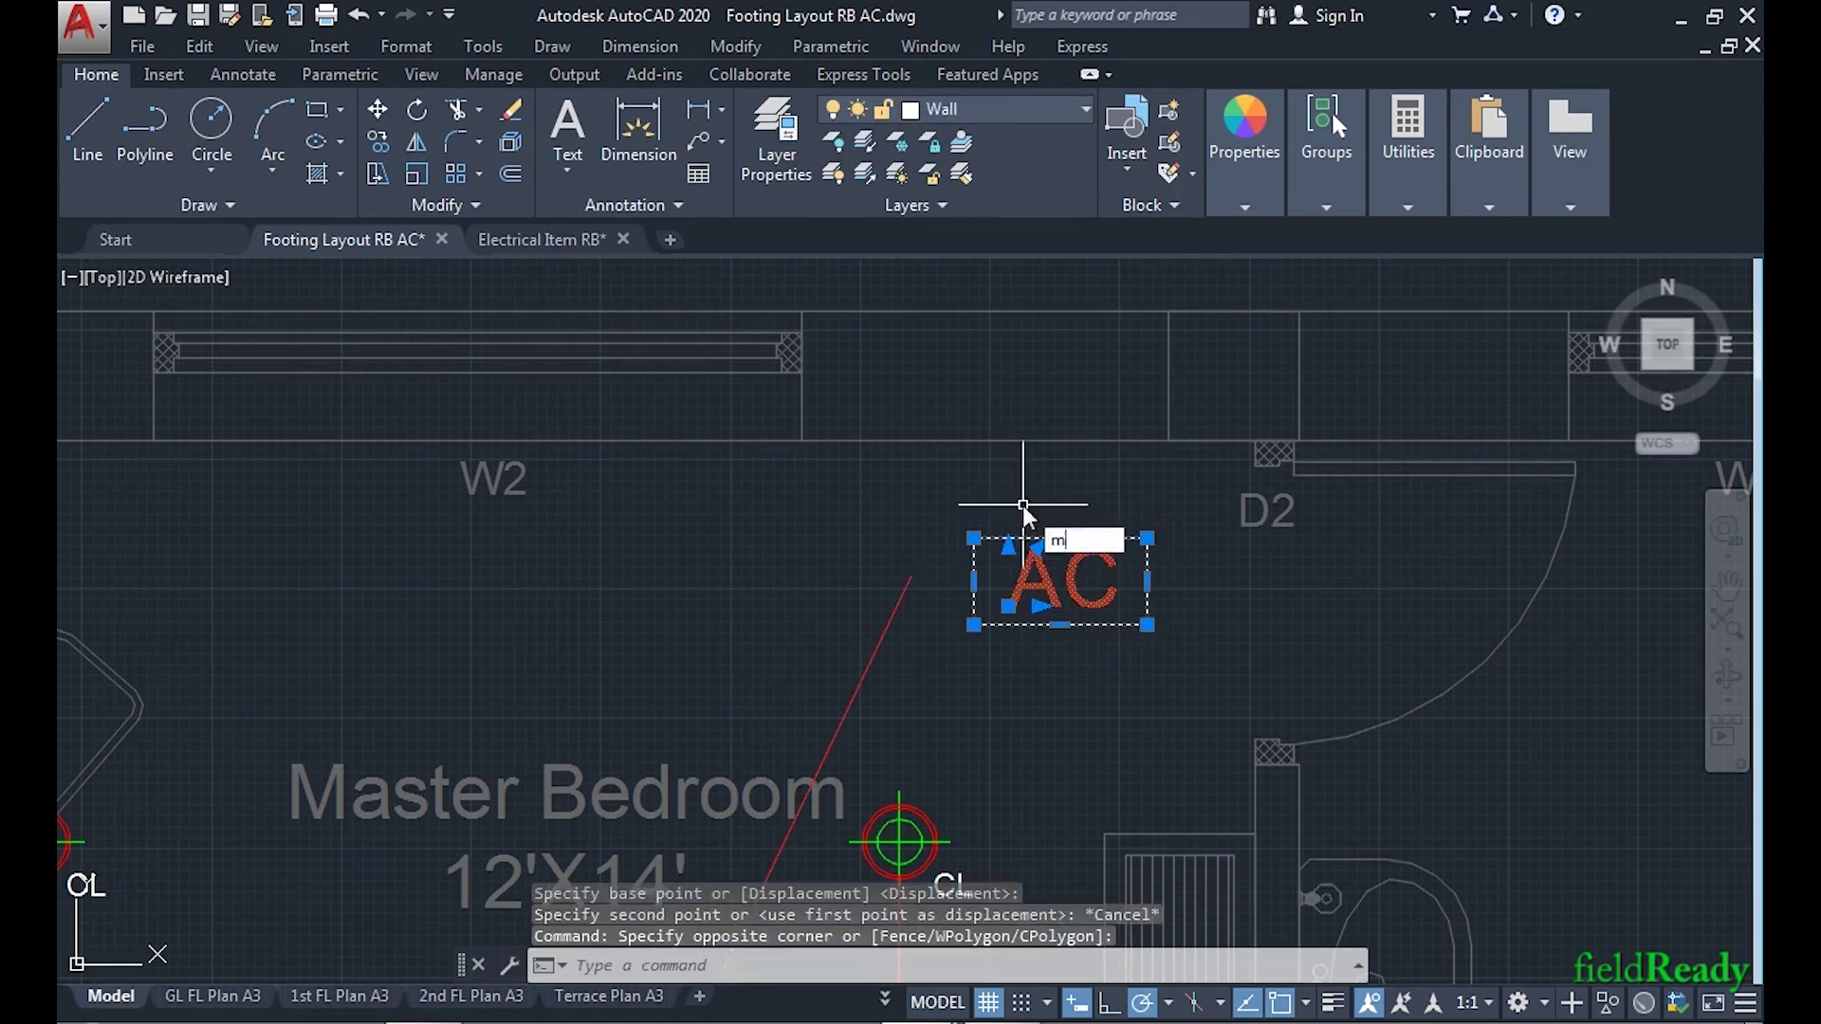
pyautogui.press('Return')
pyautogui.click(1059, 537)
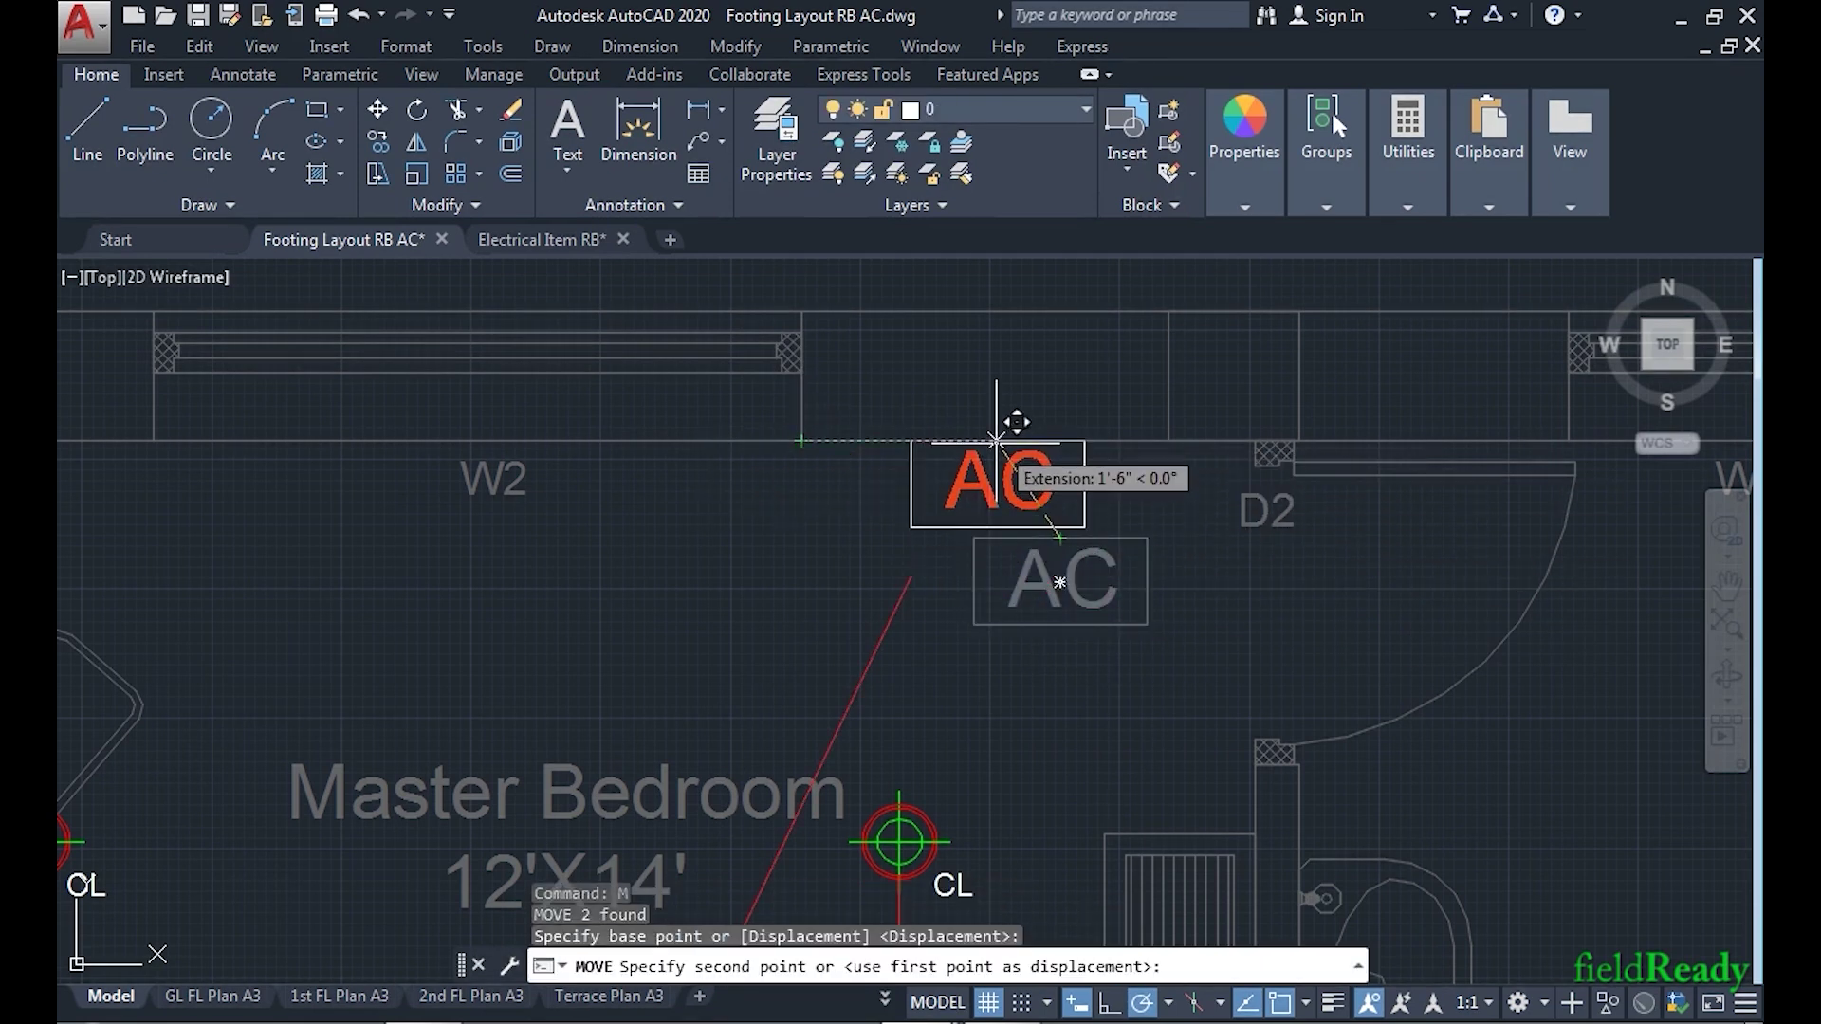
pyautogui.click(996, 440)
# - Stretch the upper end of the slanted line to the bottom midpoint of the AC symbol
pyautogui.click(925, 647)
pyautogui.click(854, 599)
pyautogui.click(910, 577)
pyautogui.click(994, 528)
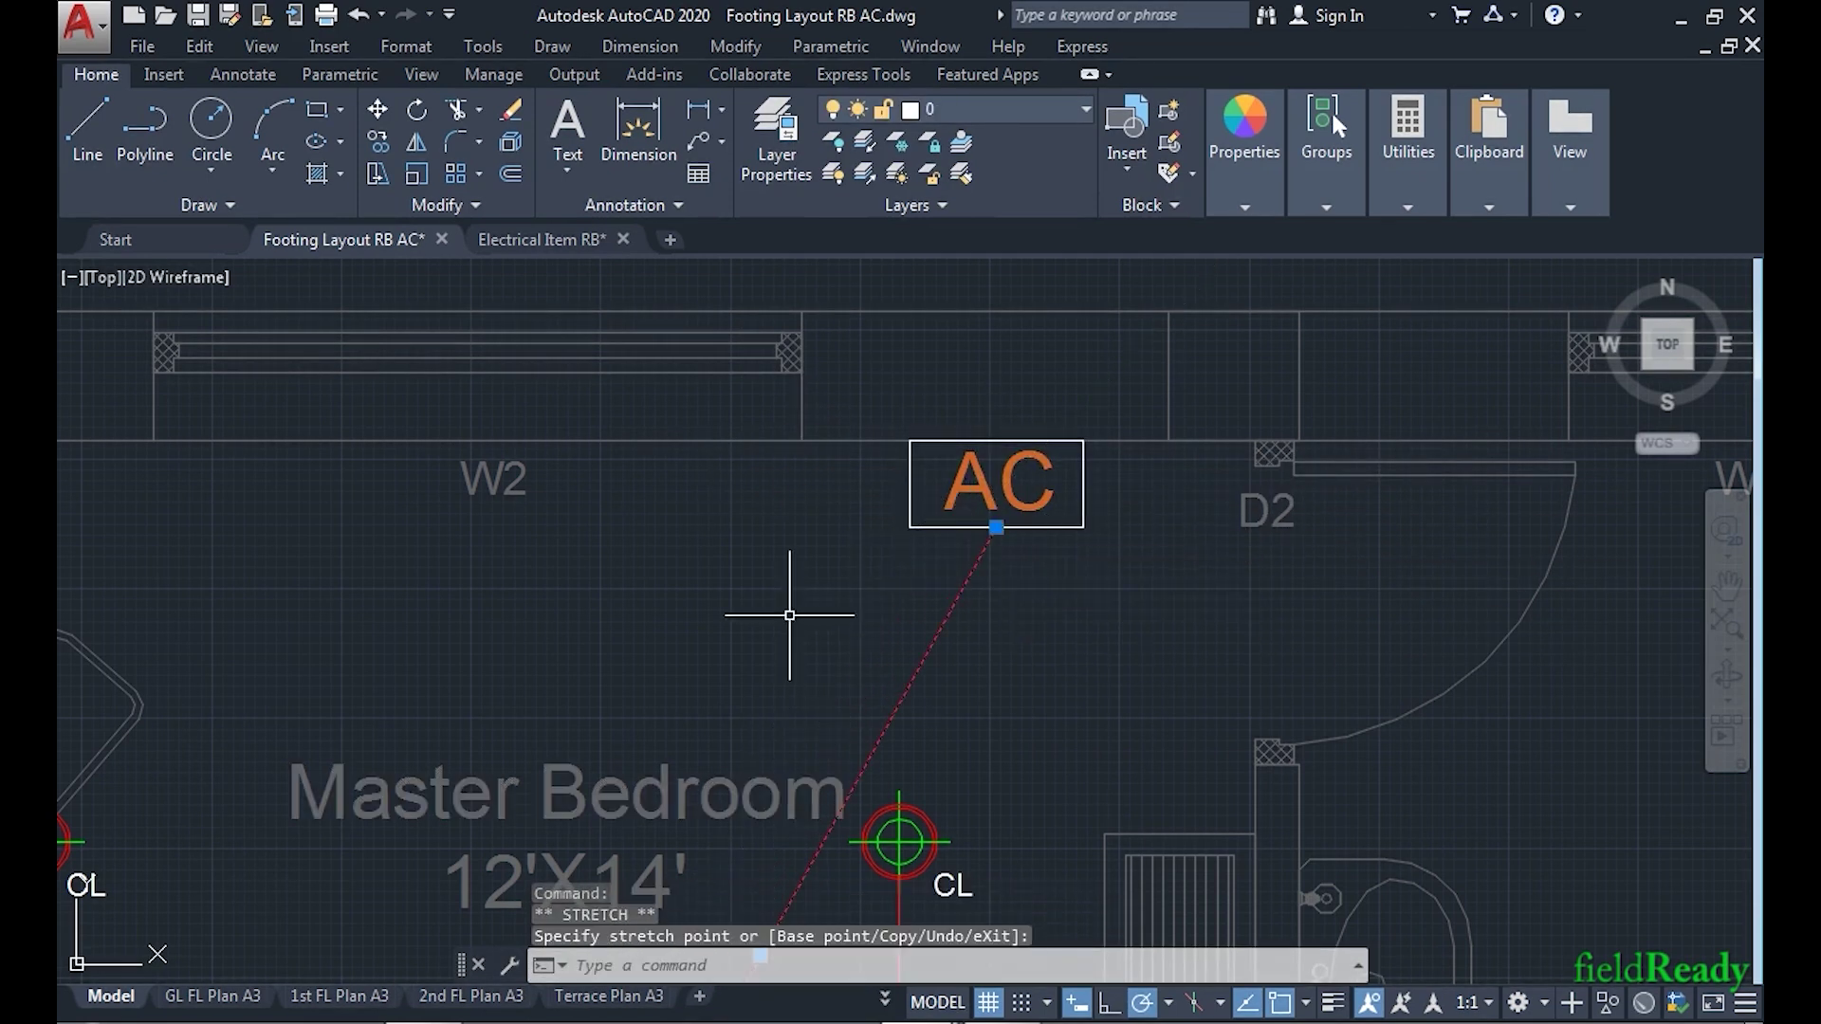
pyautogui.scroll(-4, 911, 588)
pyautogui.press('Escape')
pyautogui.scroll(-3, 910, 607)
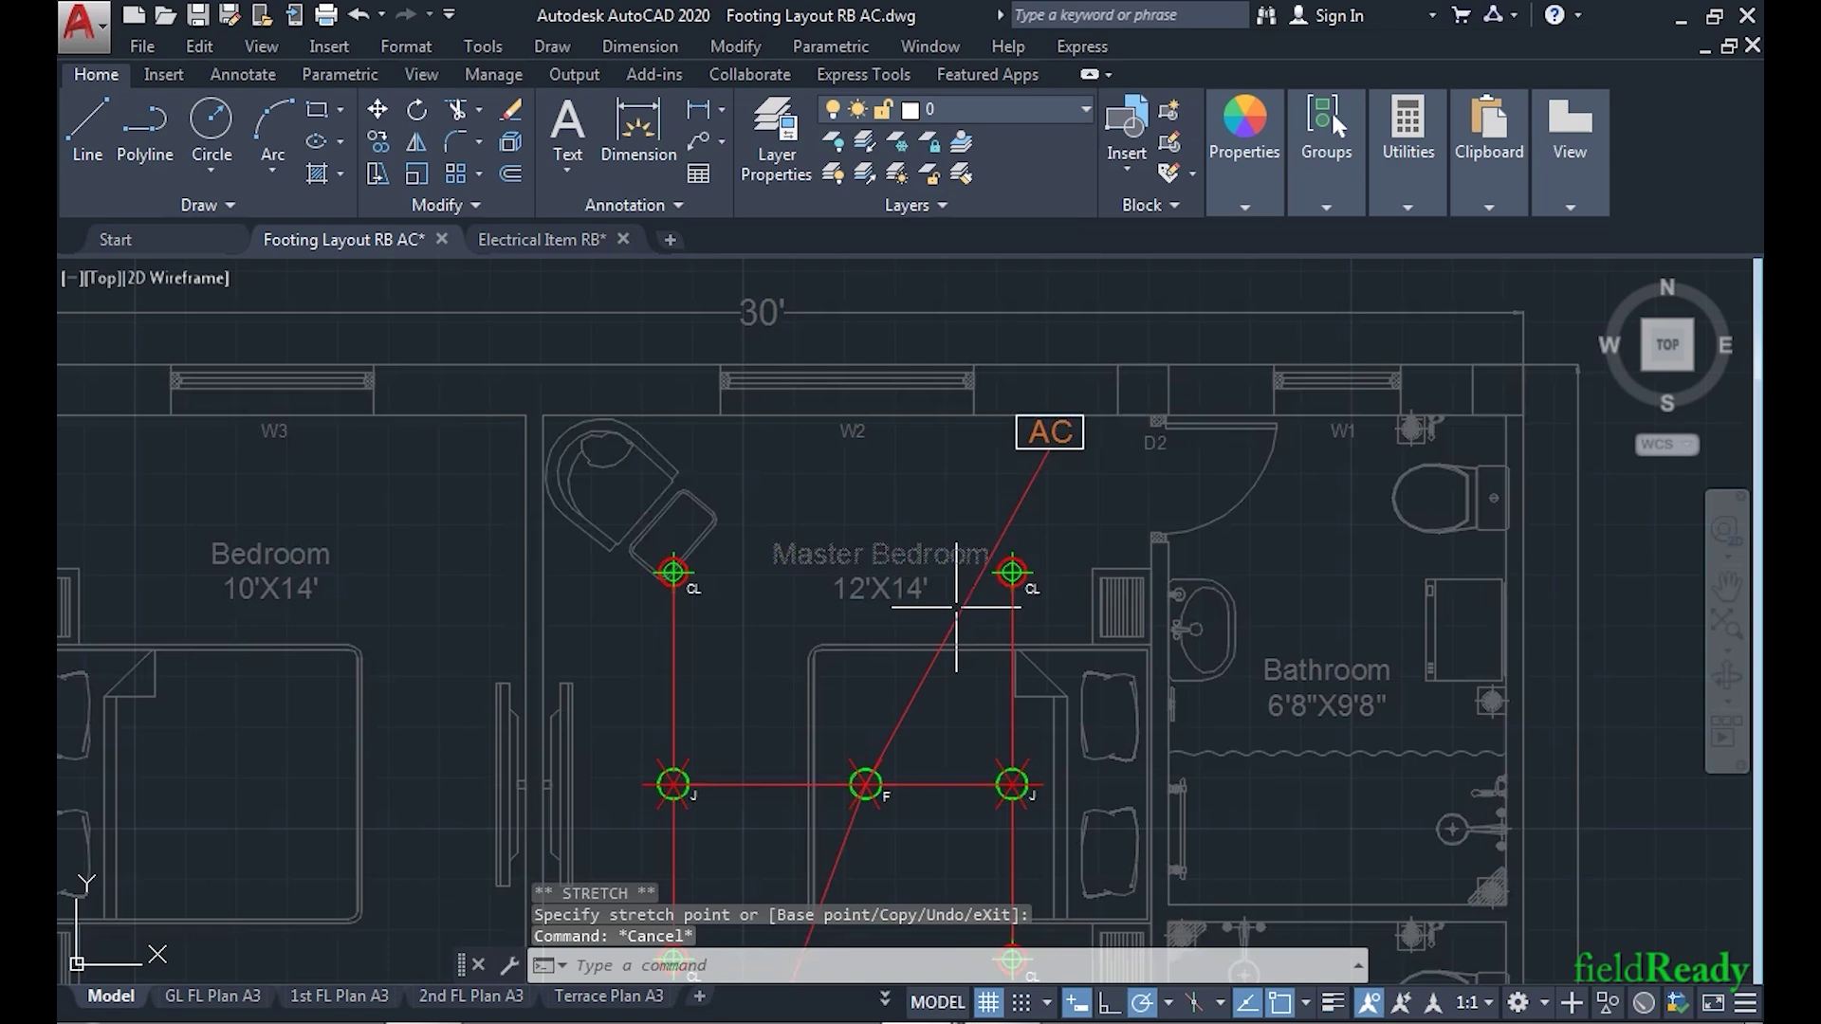
# - Draw a horizontal line from the J junction box nearest the TV unit to the bedroom's dividing wall
pyautogui.scroll(5, 958, 602)
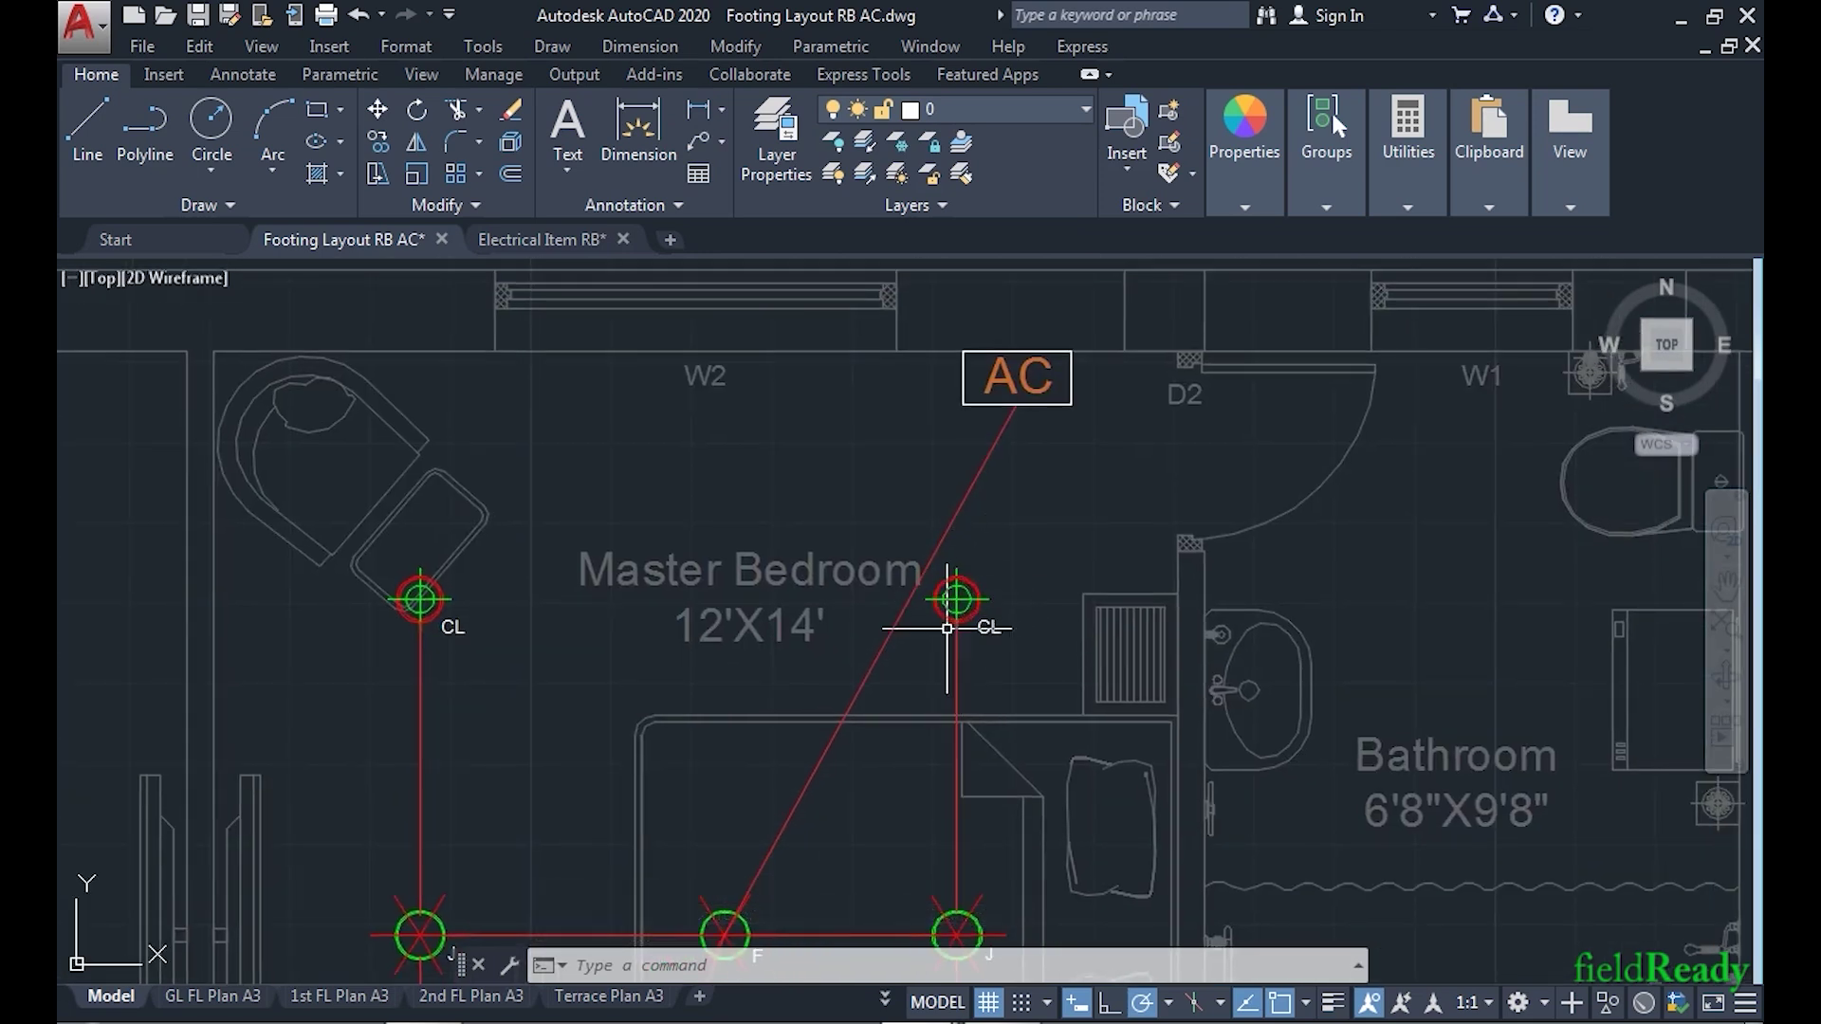
pyautogui.moveTo(887, 810); pyautogui.dragTo(917, 679, button='middle')
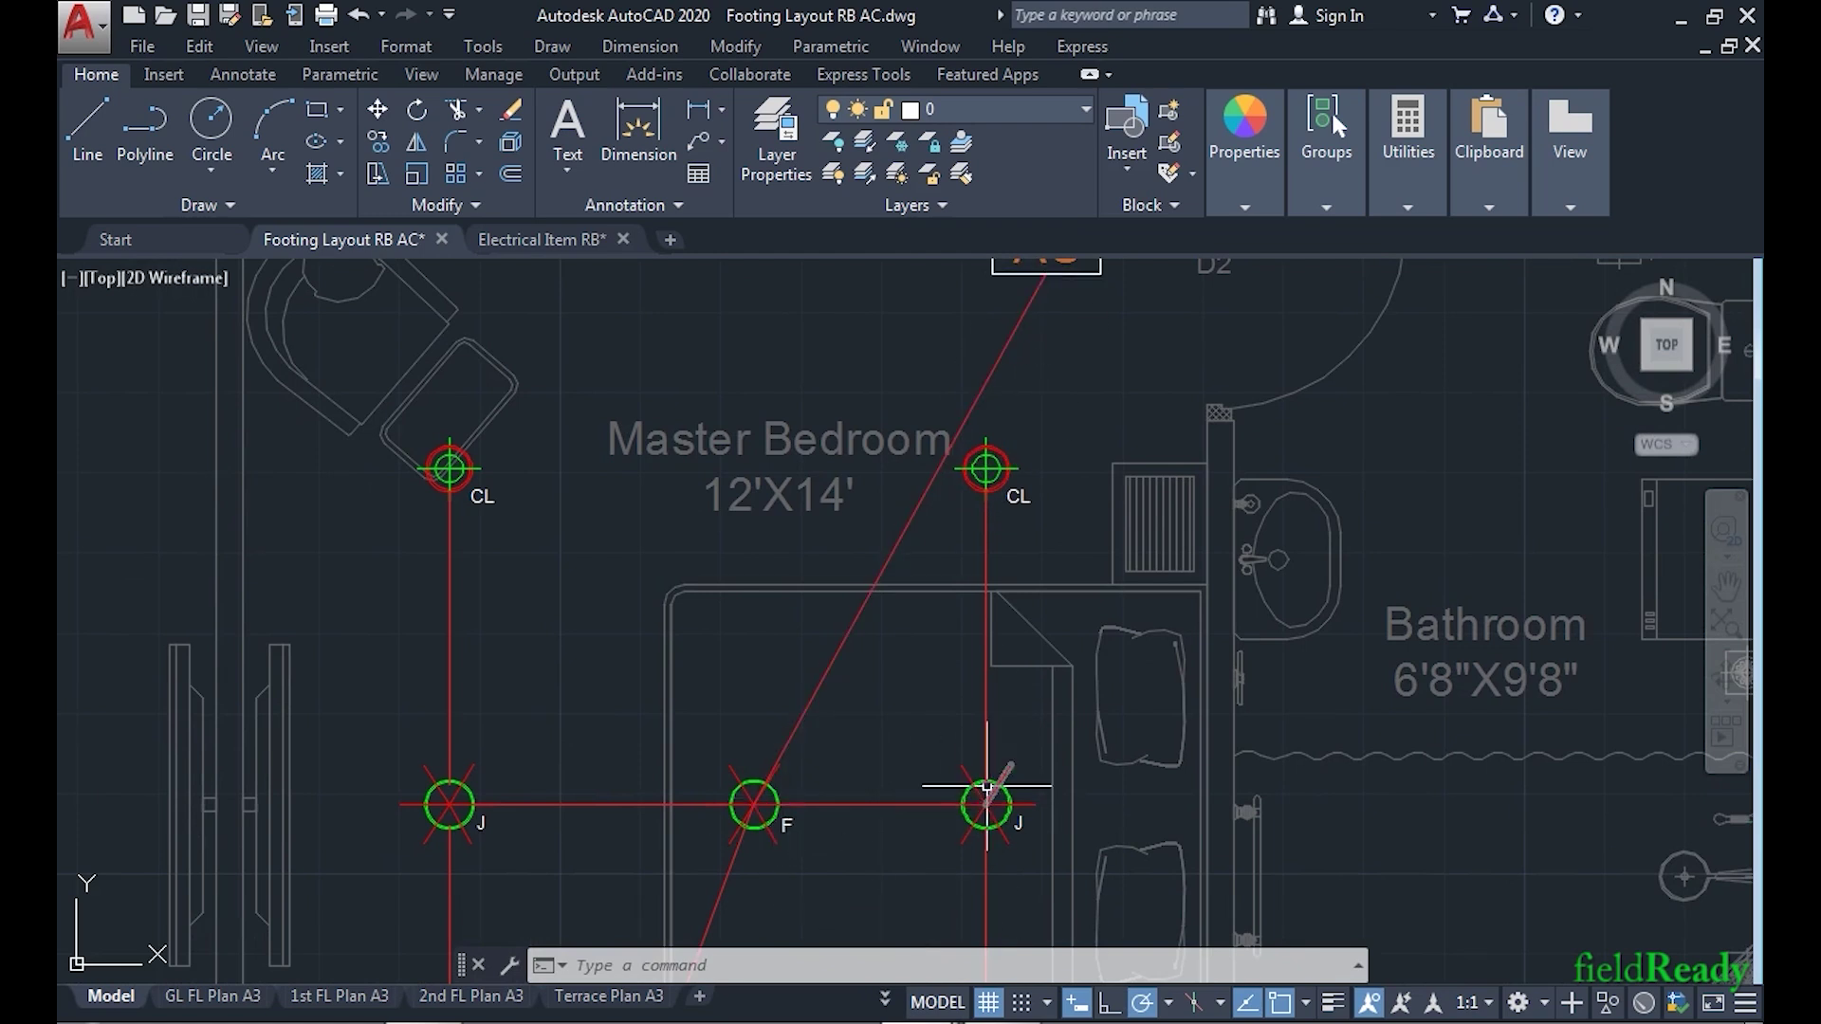
pyautogui.scroll(-2, 908, 690)
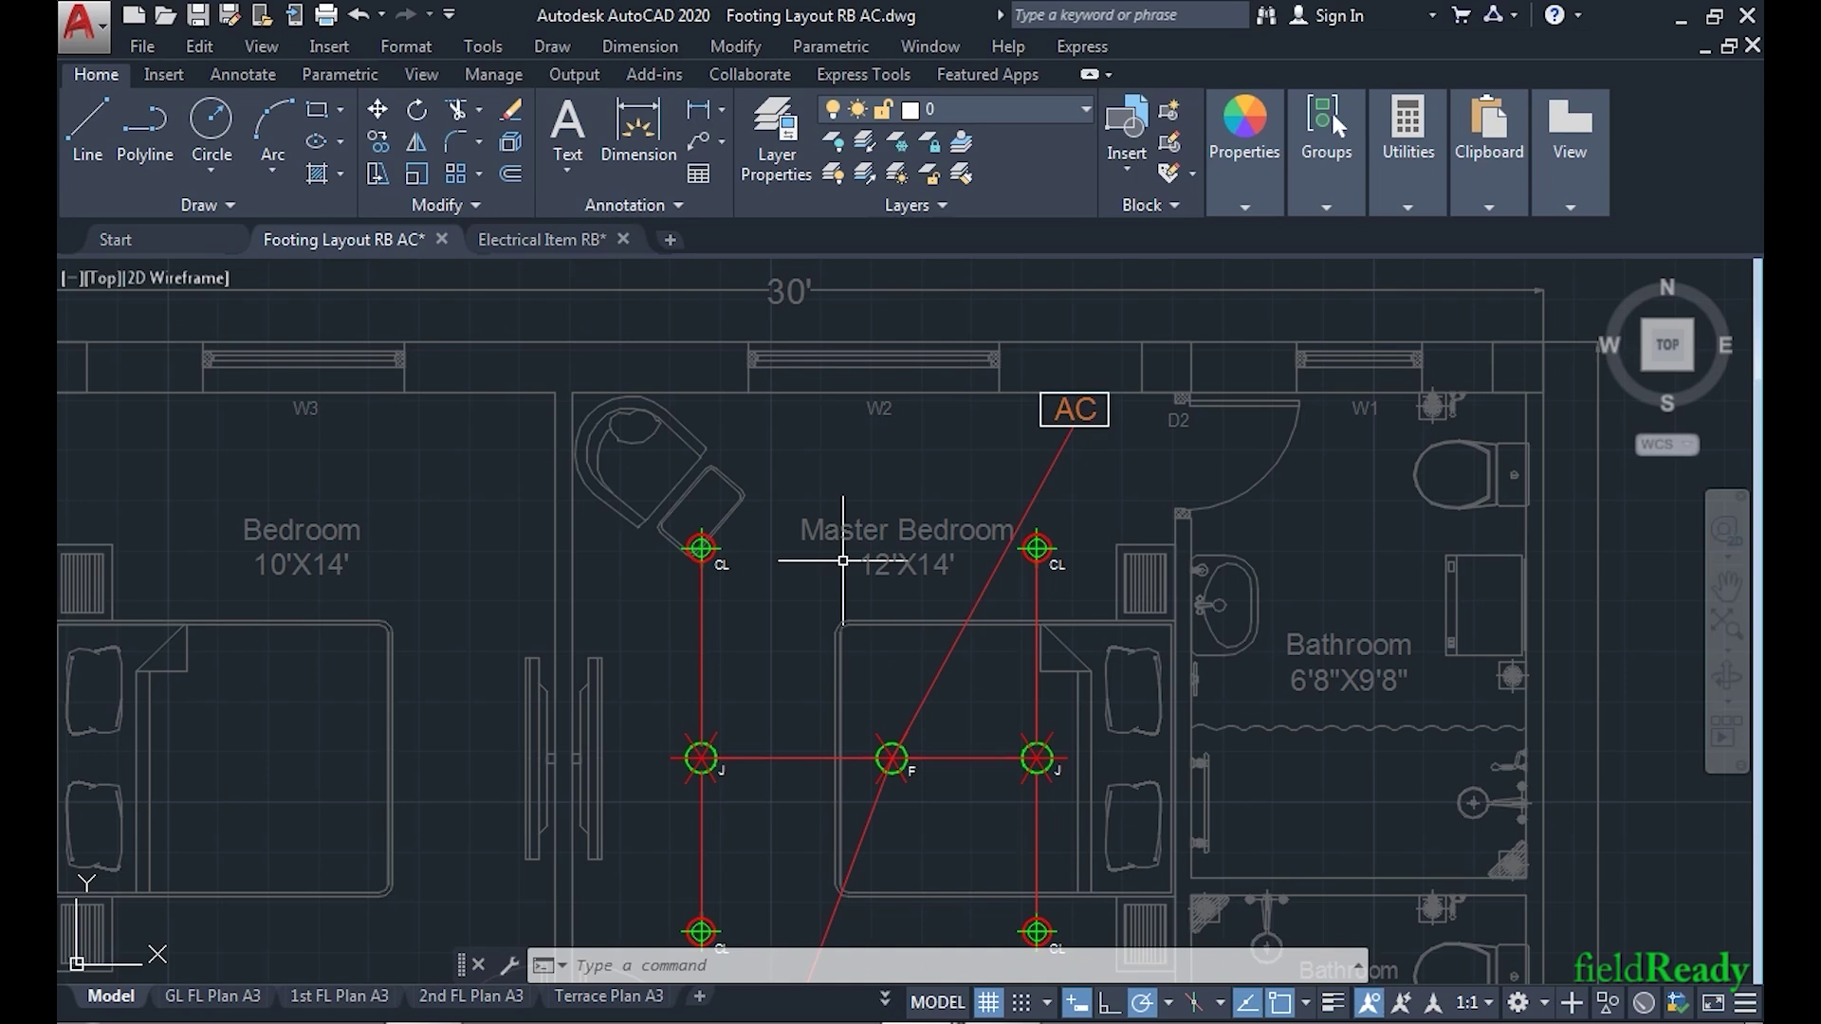
pyautogui.scroll(-2, 770, 562)
pyautogui.write('l')
pyautogui.press('Return')
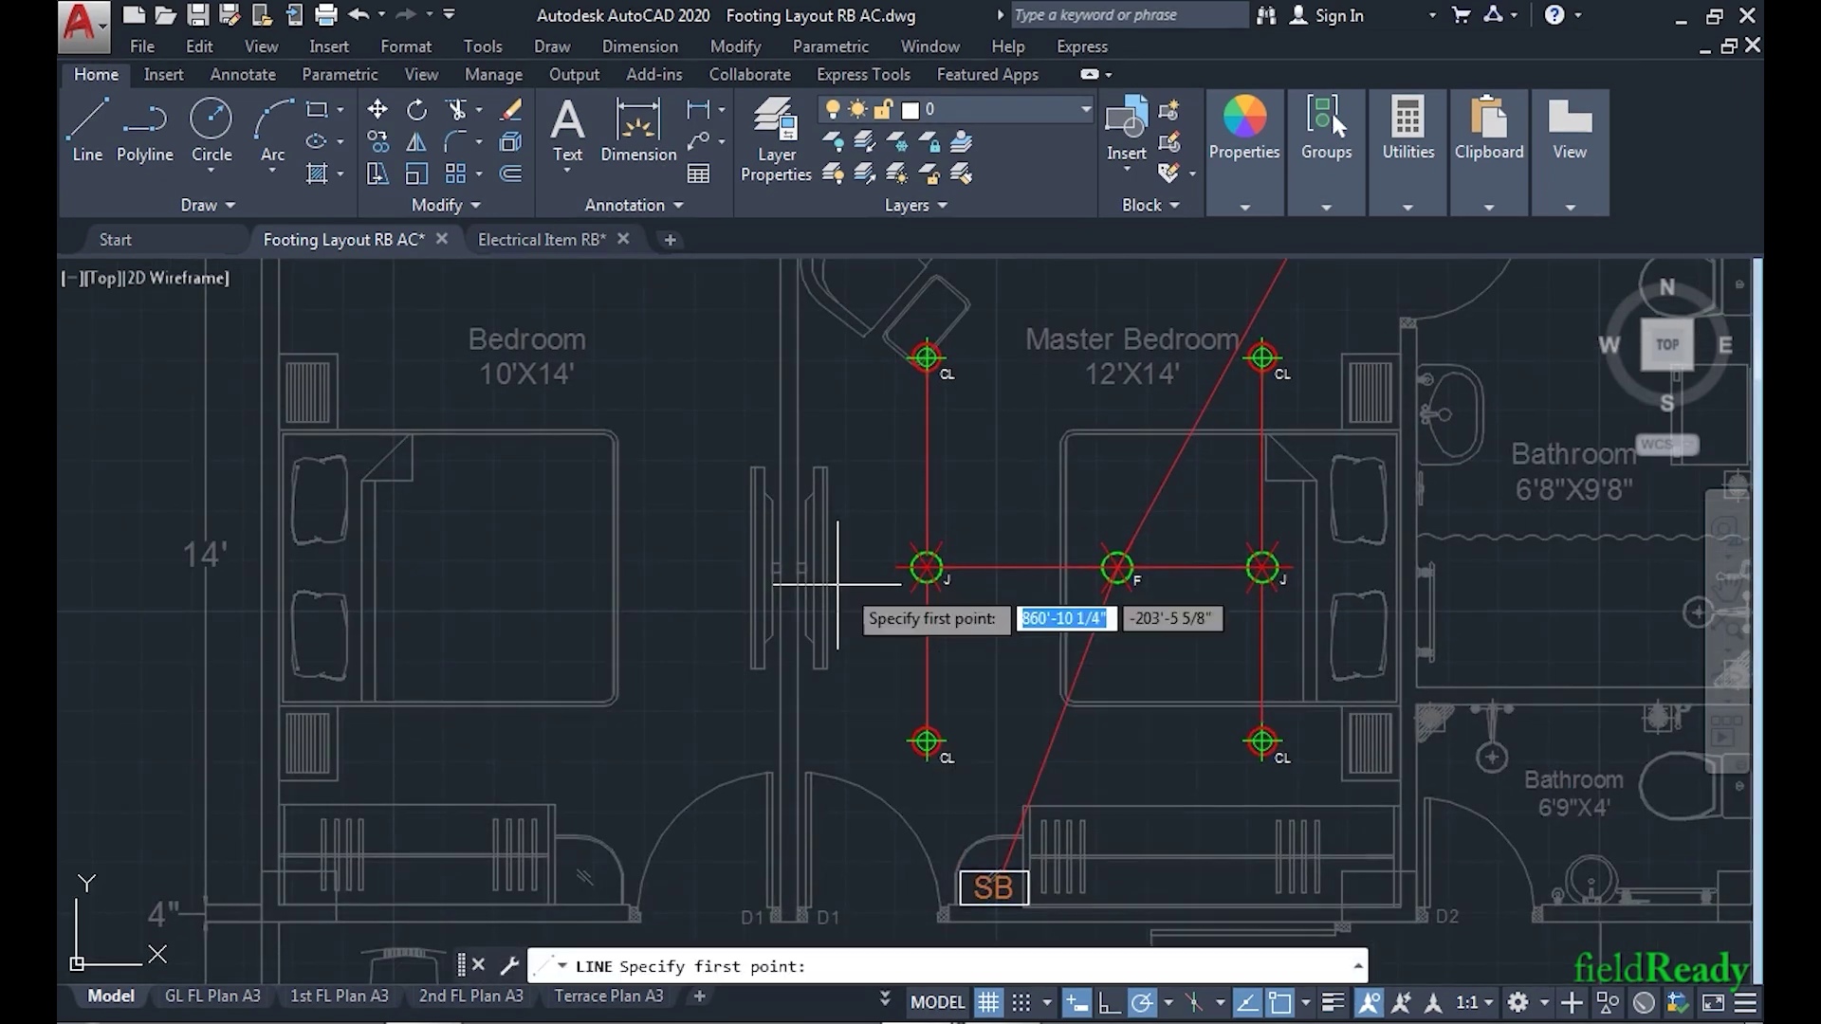
pyautogui.scroll(5, 934, 601)
pyautogui.click(998, 578)
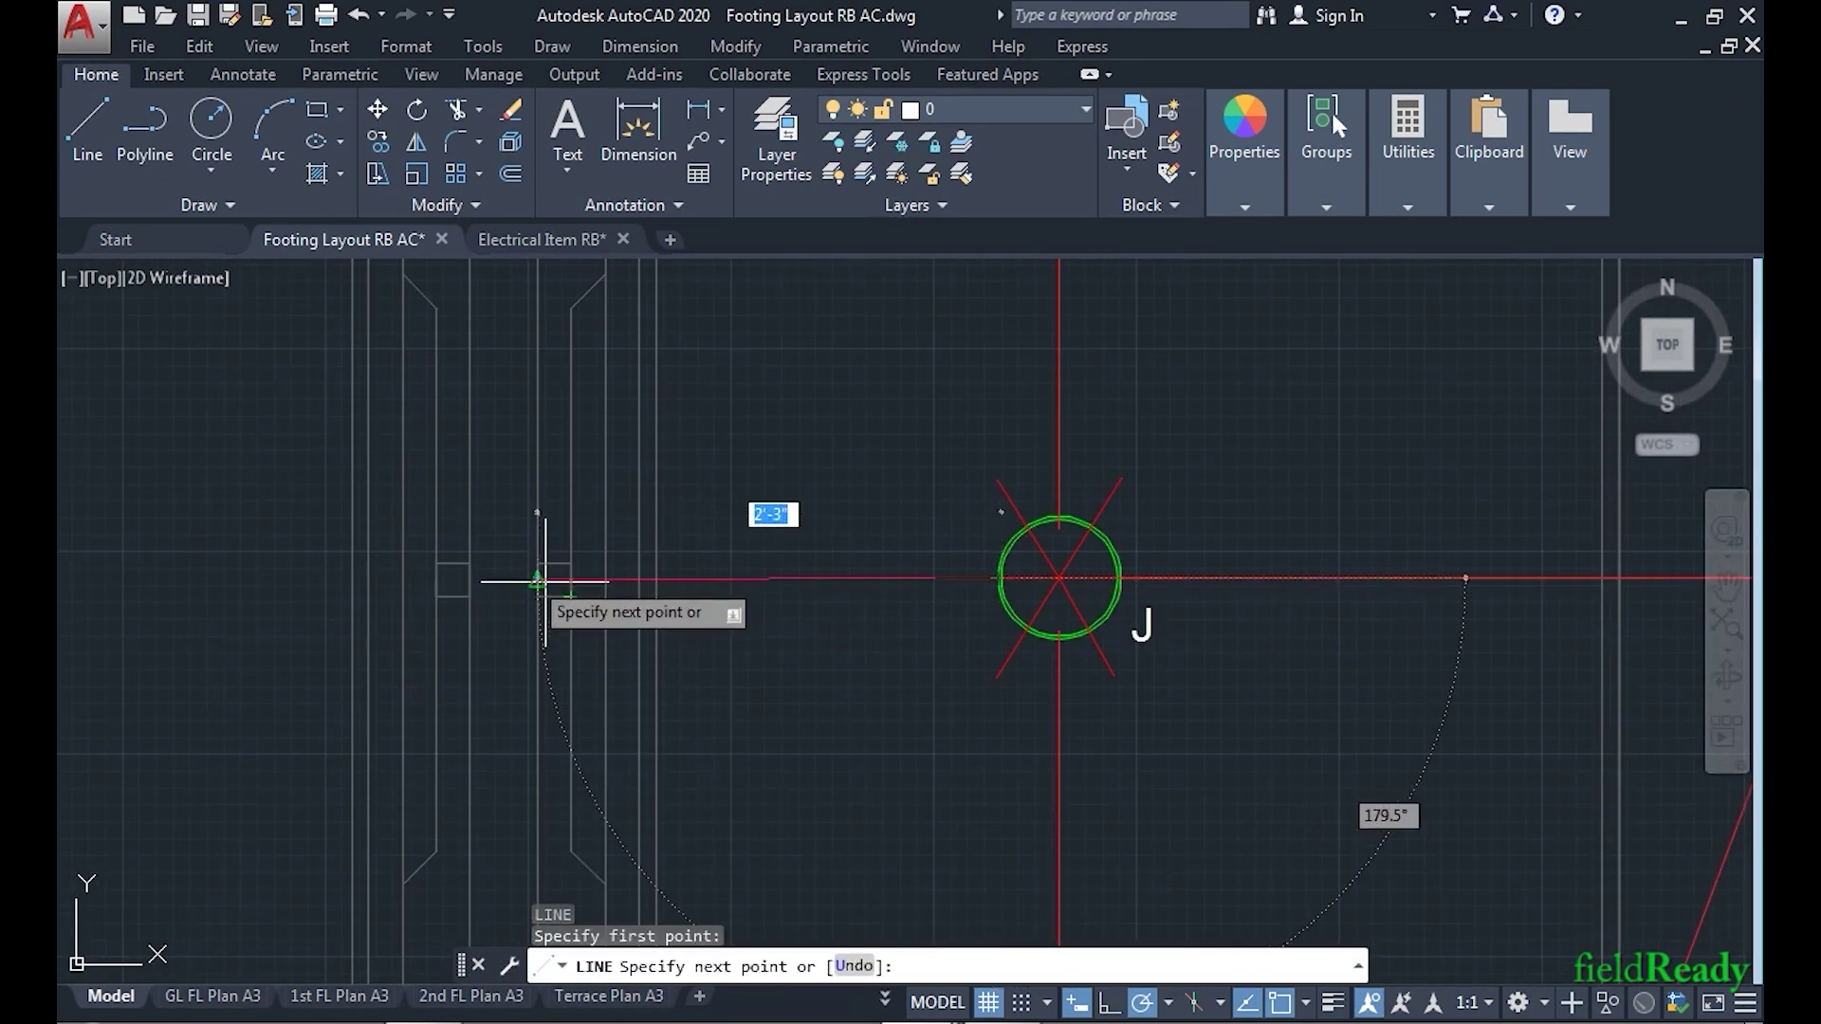
pyautogui.scroll(3, 536, 578)
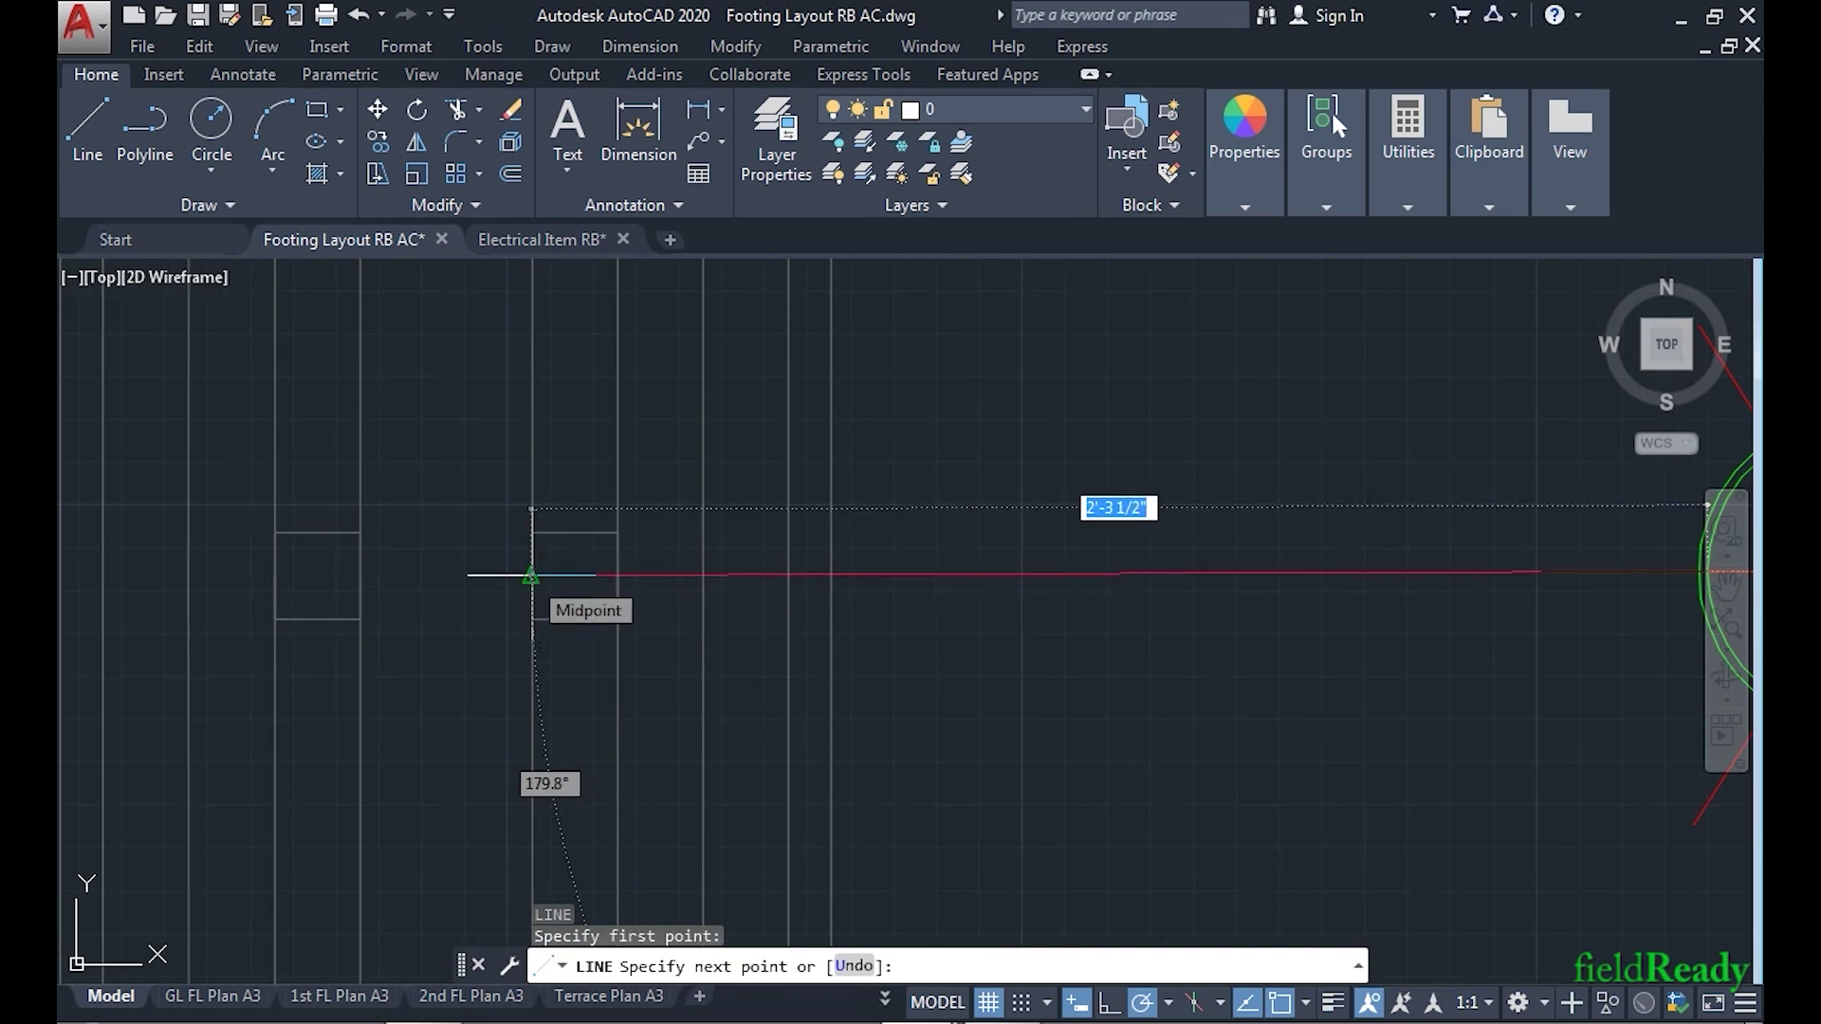
pyautogui.click(502, 572)
pyautogui.press('Return')
# - Stretch the wall end of that wiring line back onto the wall face behind the TV unit
pyautogui.click(512, 597)
pyautogui.click(484, 533)
pyautogui.scroll(2, 511, 602)
pyautogui.click(490, 527)
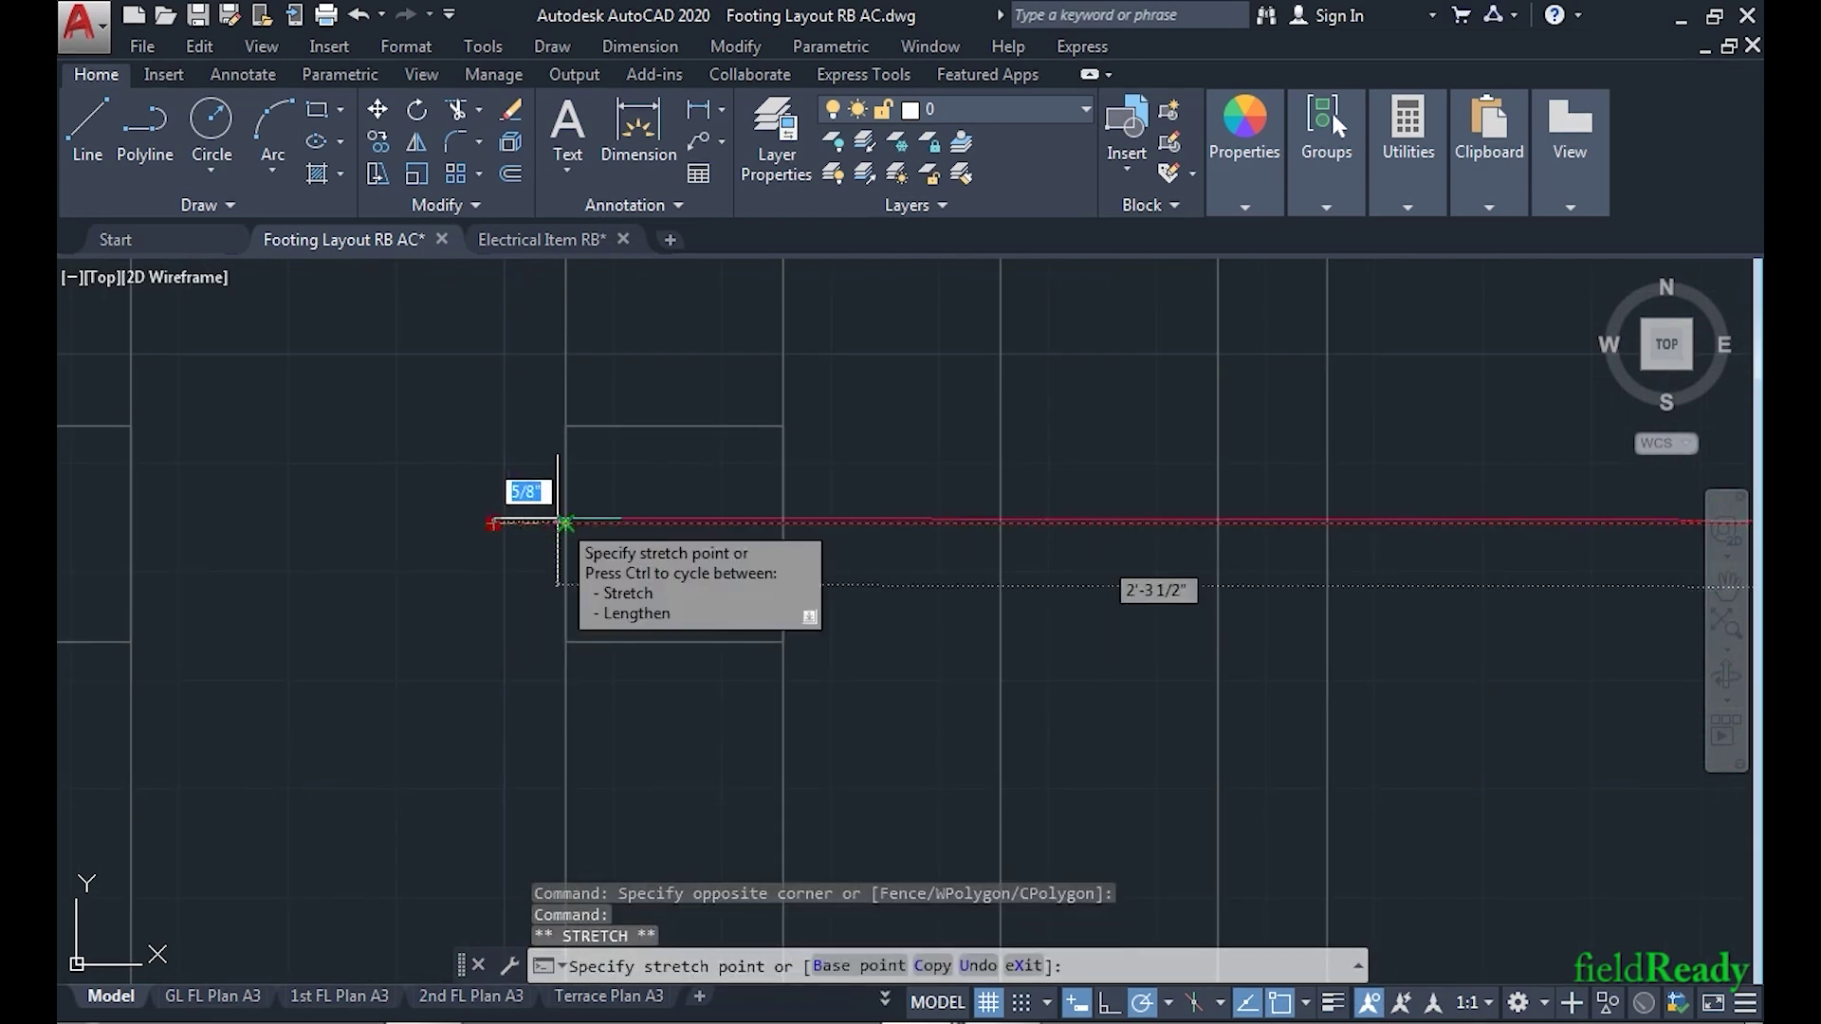
pyautogui.click(564, 523)
pyautogui.scroll(-3, 513, 572)
pyautogui.scroll(-1, 735, 575)
pyautogui.press('Escape')
pyautogui.scroll(-4, 808, 623)
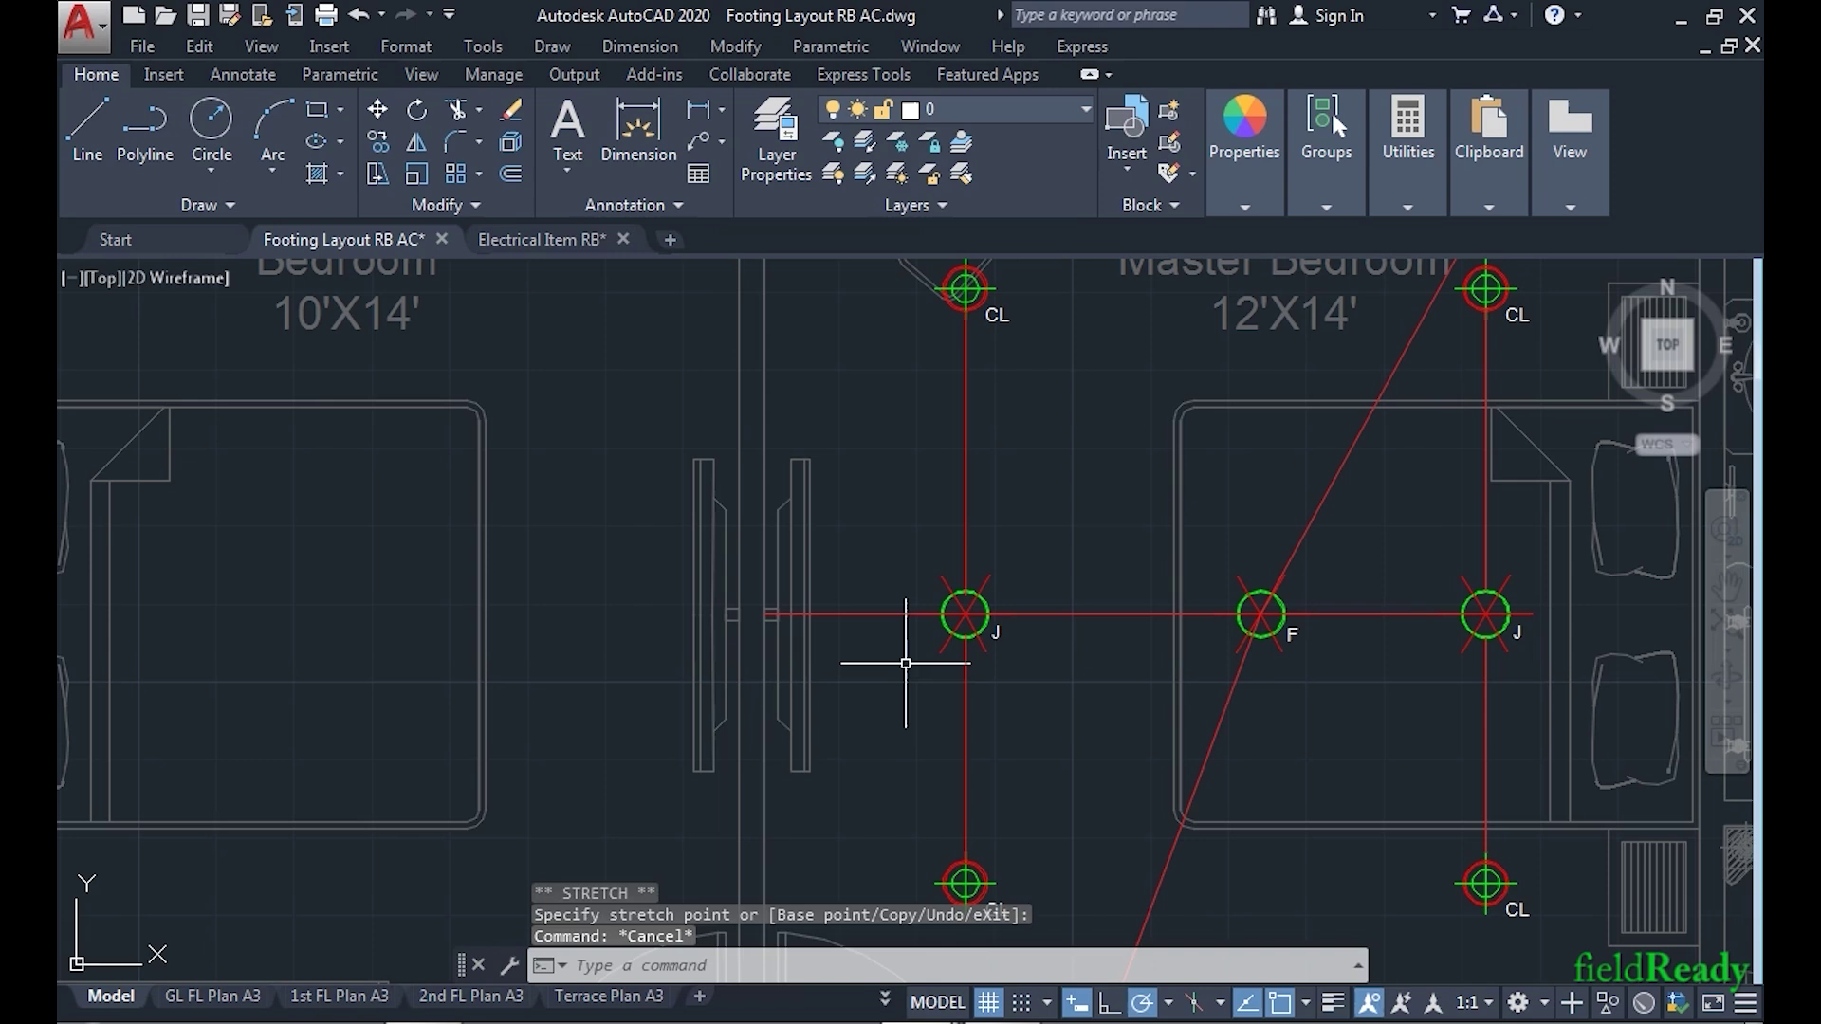
# - Copy the AC symbol from its centre to the open space beside the TV unit, below the horizontal wiring line
pyautogui.scroll(-2, 939, 683)
pyautogui.scroll(2, 909, 705)
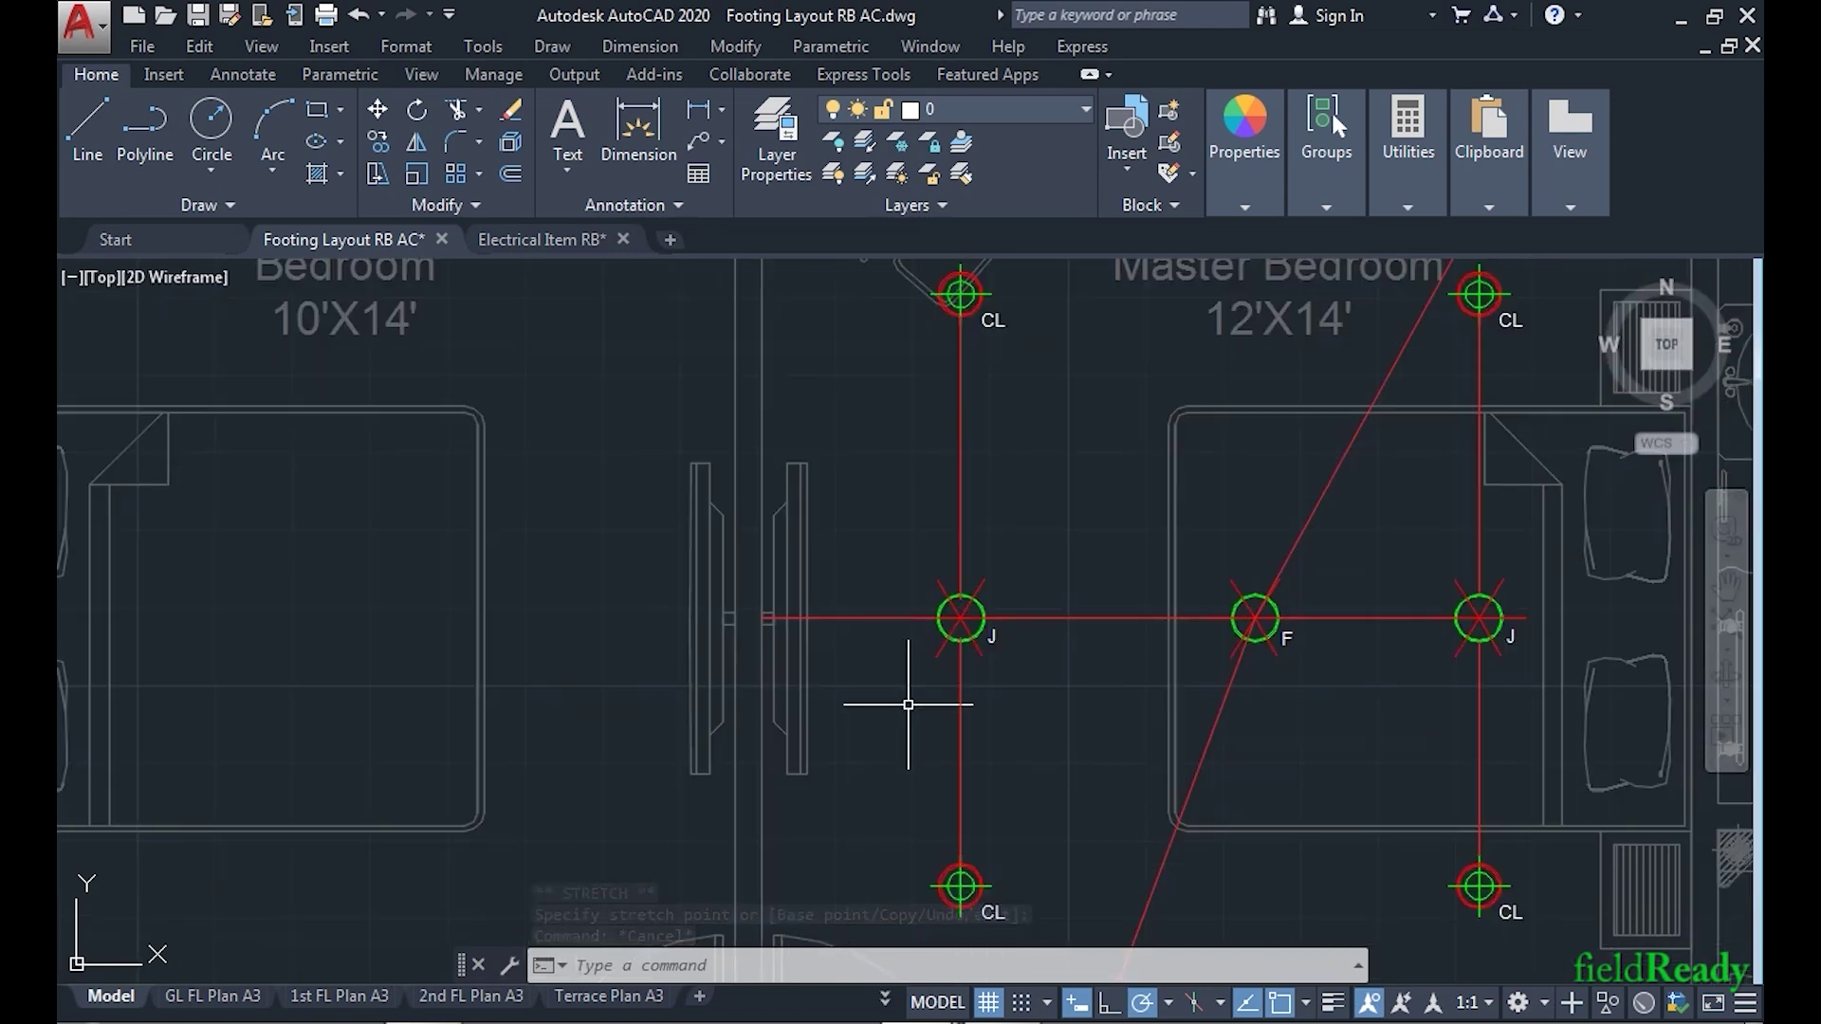
pyautogui.scroll(-2, 887, 713)
pyautogui.scroll(4, 1337, 316)
pyautogui.click(1339, 398)
pyautogui.click(1255, 321)
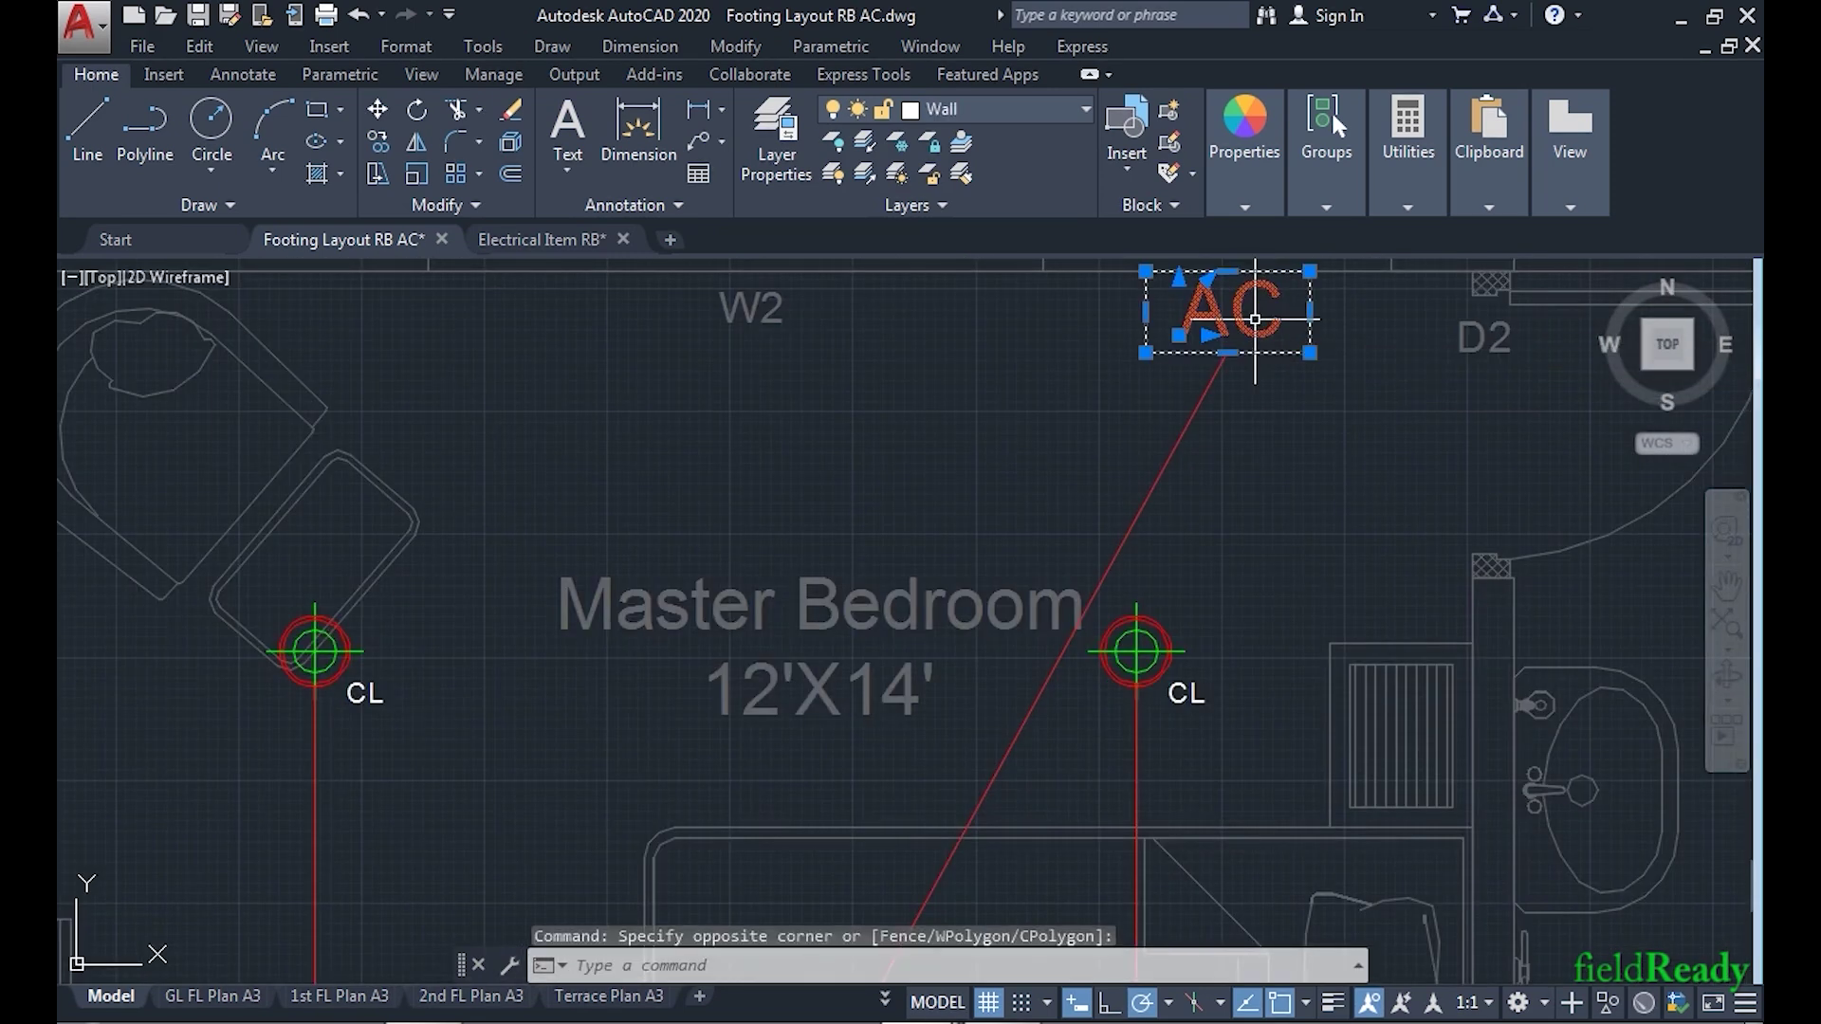
pyautogui.write('co')
pyautogui.press('Return')
pyautogui.click(1227, 312)
pyautogui.scroll(-3, 1361, 366)
pyautogui.scroll(3, 1033, 569)
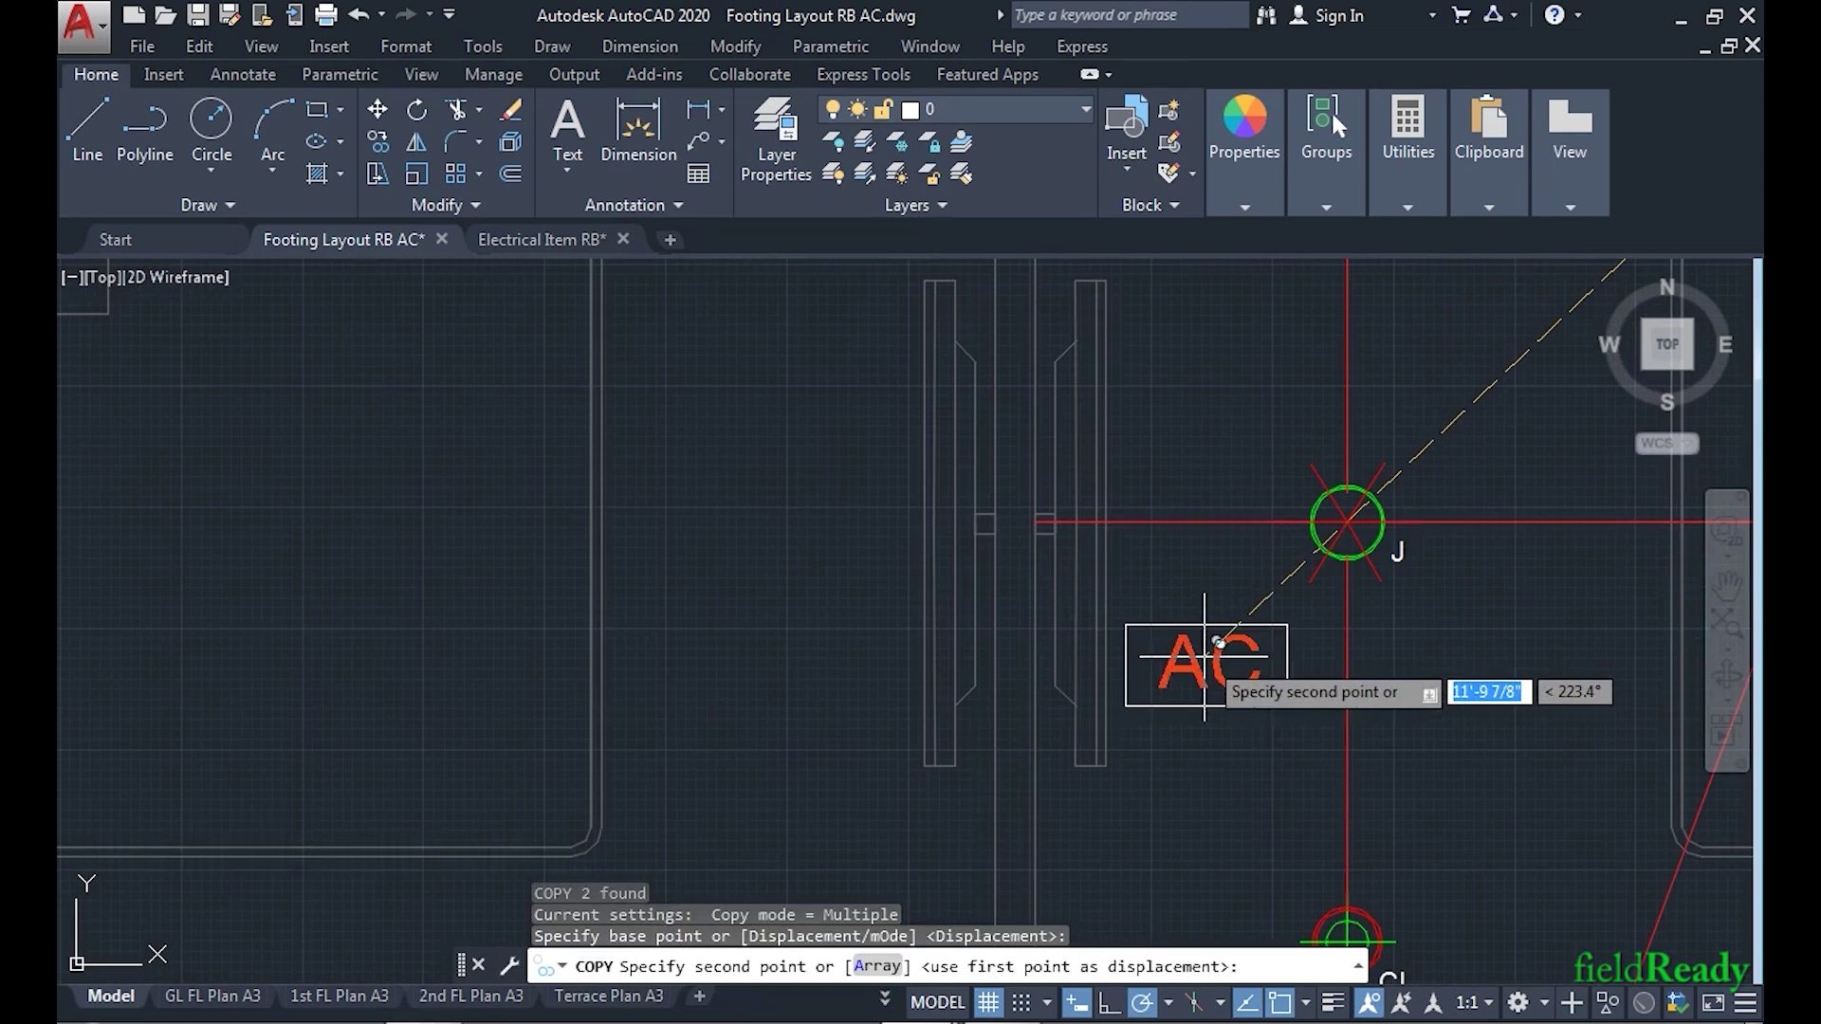
pyautogui.click(1207, 661)
pyautogui.press('Return')
# - Change the text of the copied symbol beside the TV unit to TV
pyautogui.doubleClick(1179, 666)
pyautogui.click(1203, 666)
pyautogui.press('BackSpace')
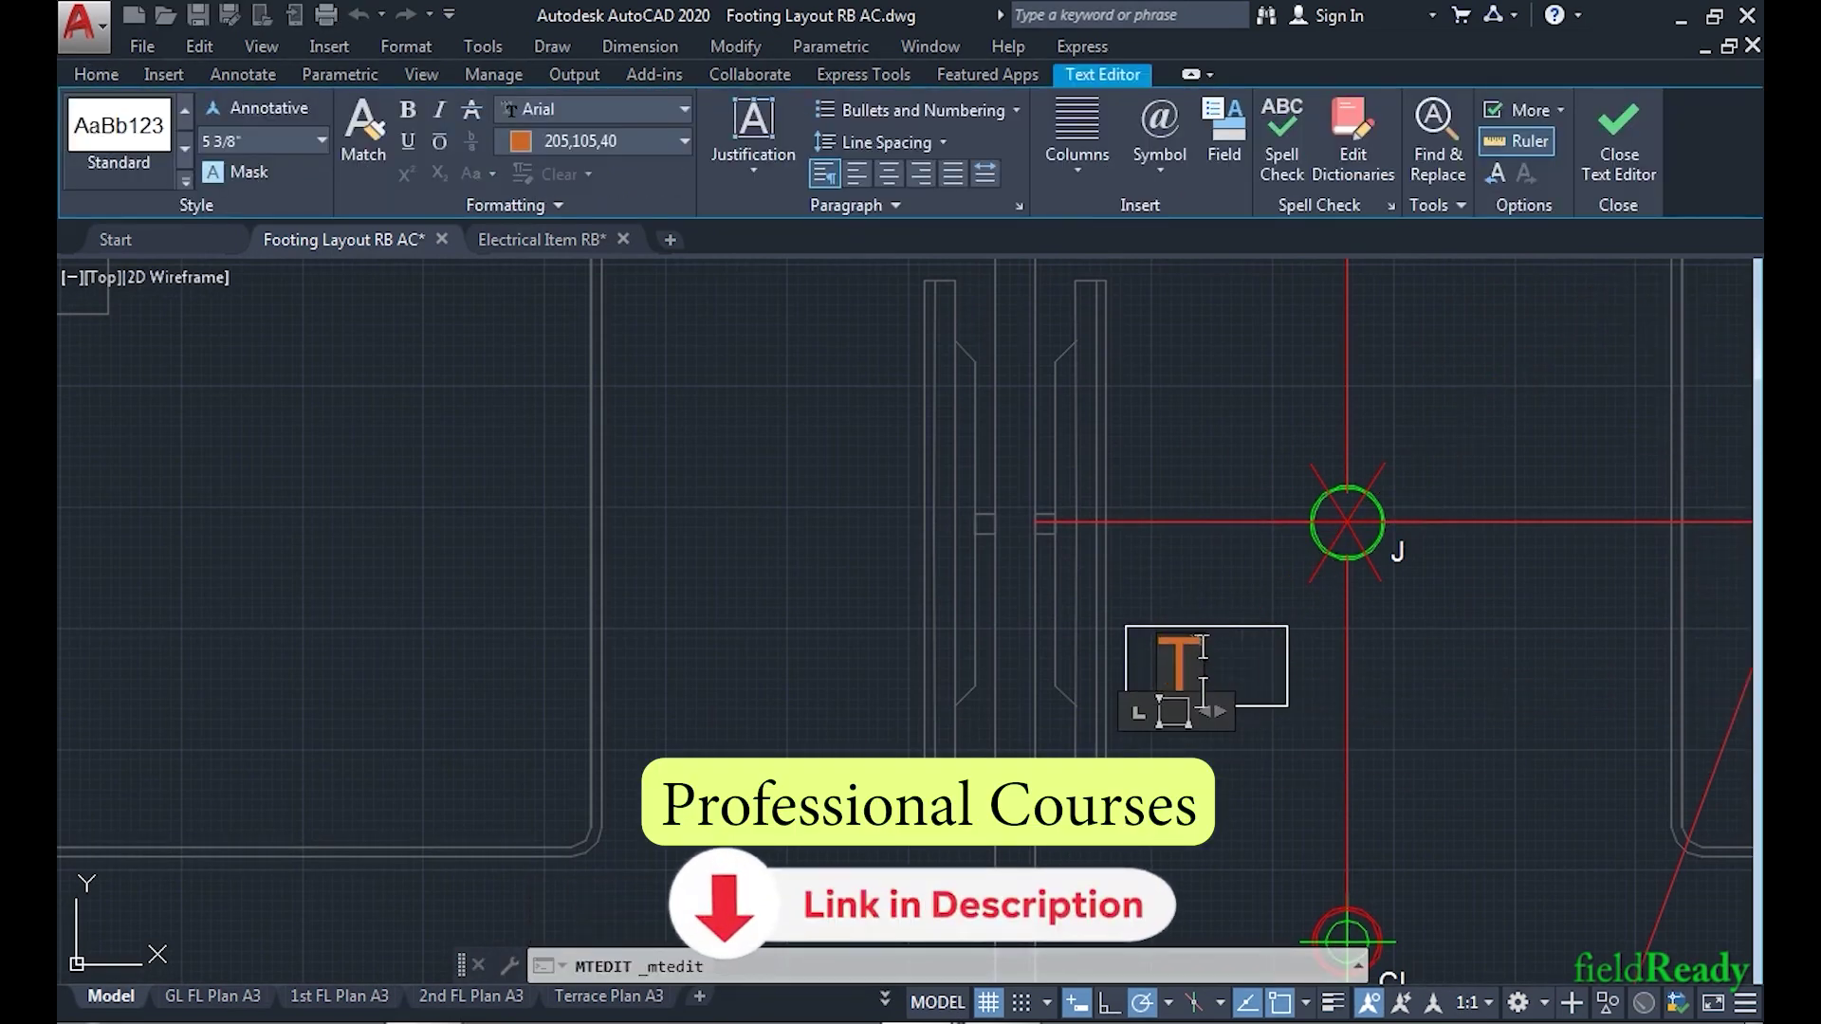
pyautogui.click(1281, 773)
# - Rotate the TV symbol box and its text 90° counterclockwise about the centre
pyautogui.click(1284, 726)
pyautogui.click(1138, 612)
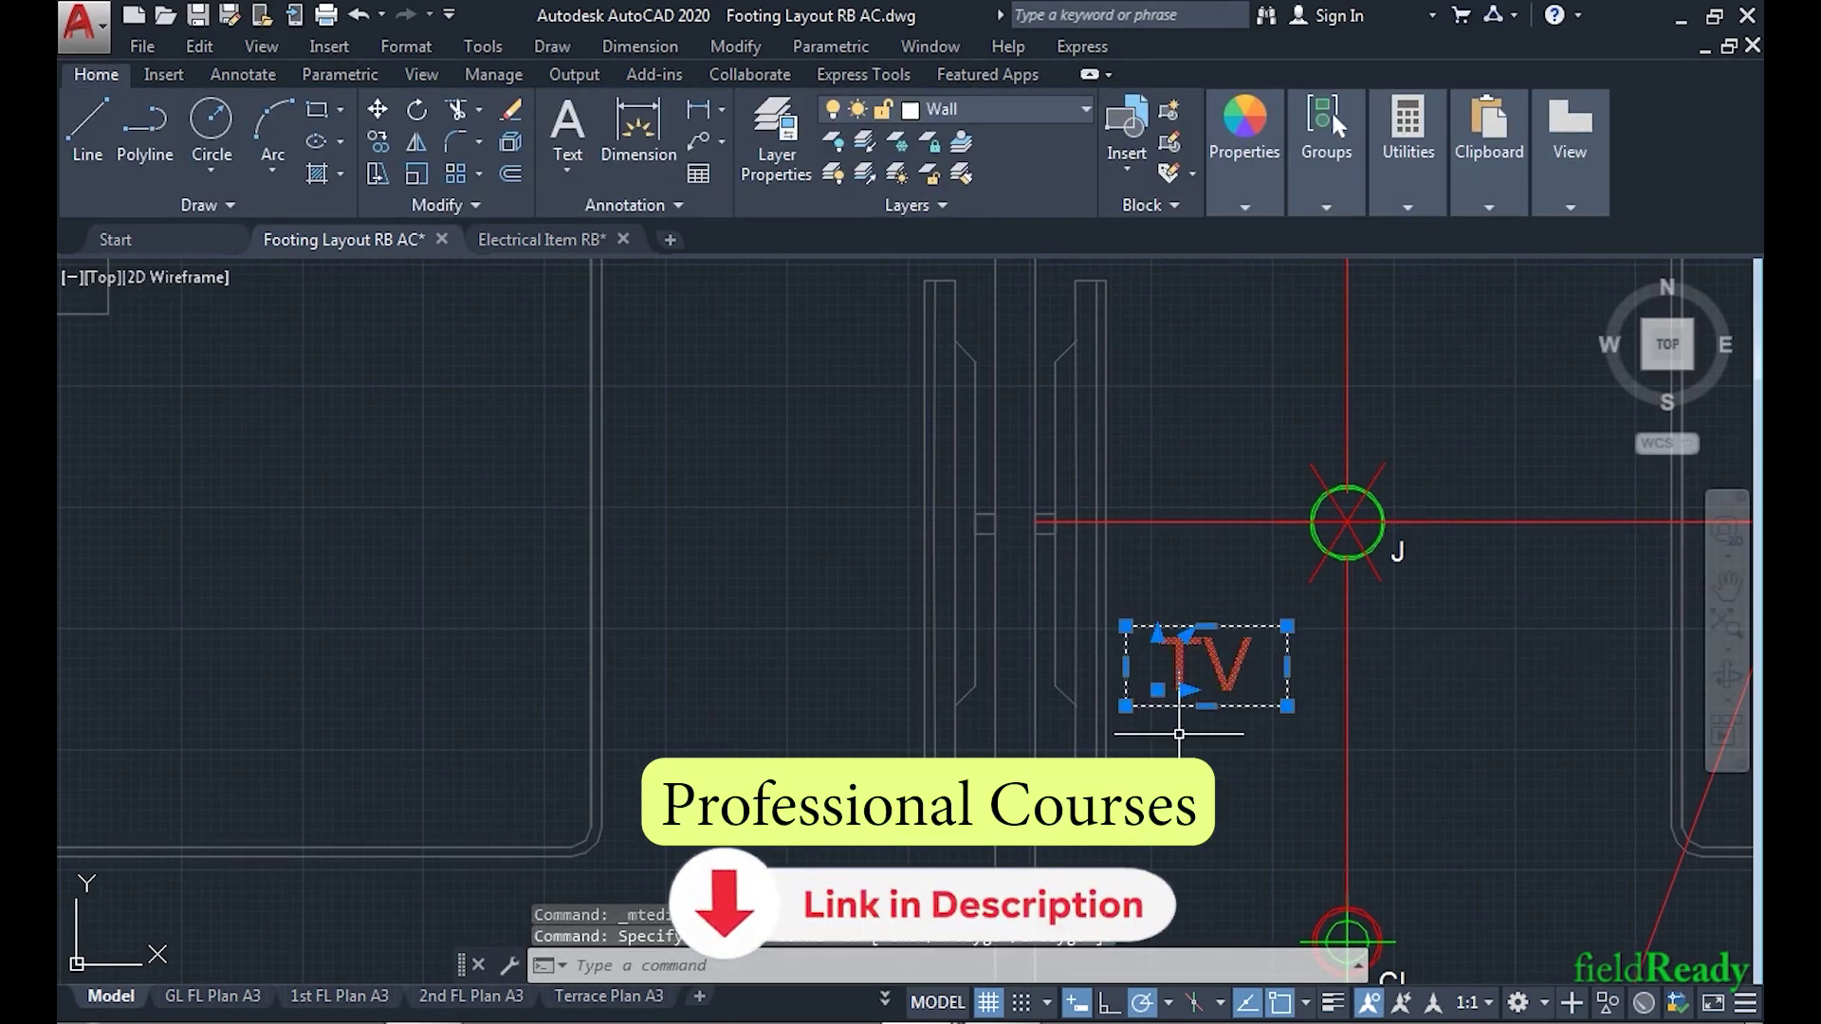
pyautogui.write('ro')
pyautogui.press('Return')
pyautogui.click(1207, 666)
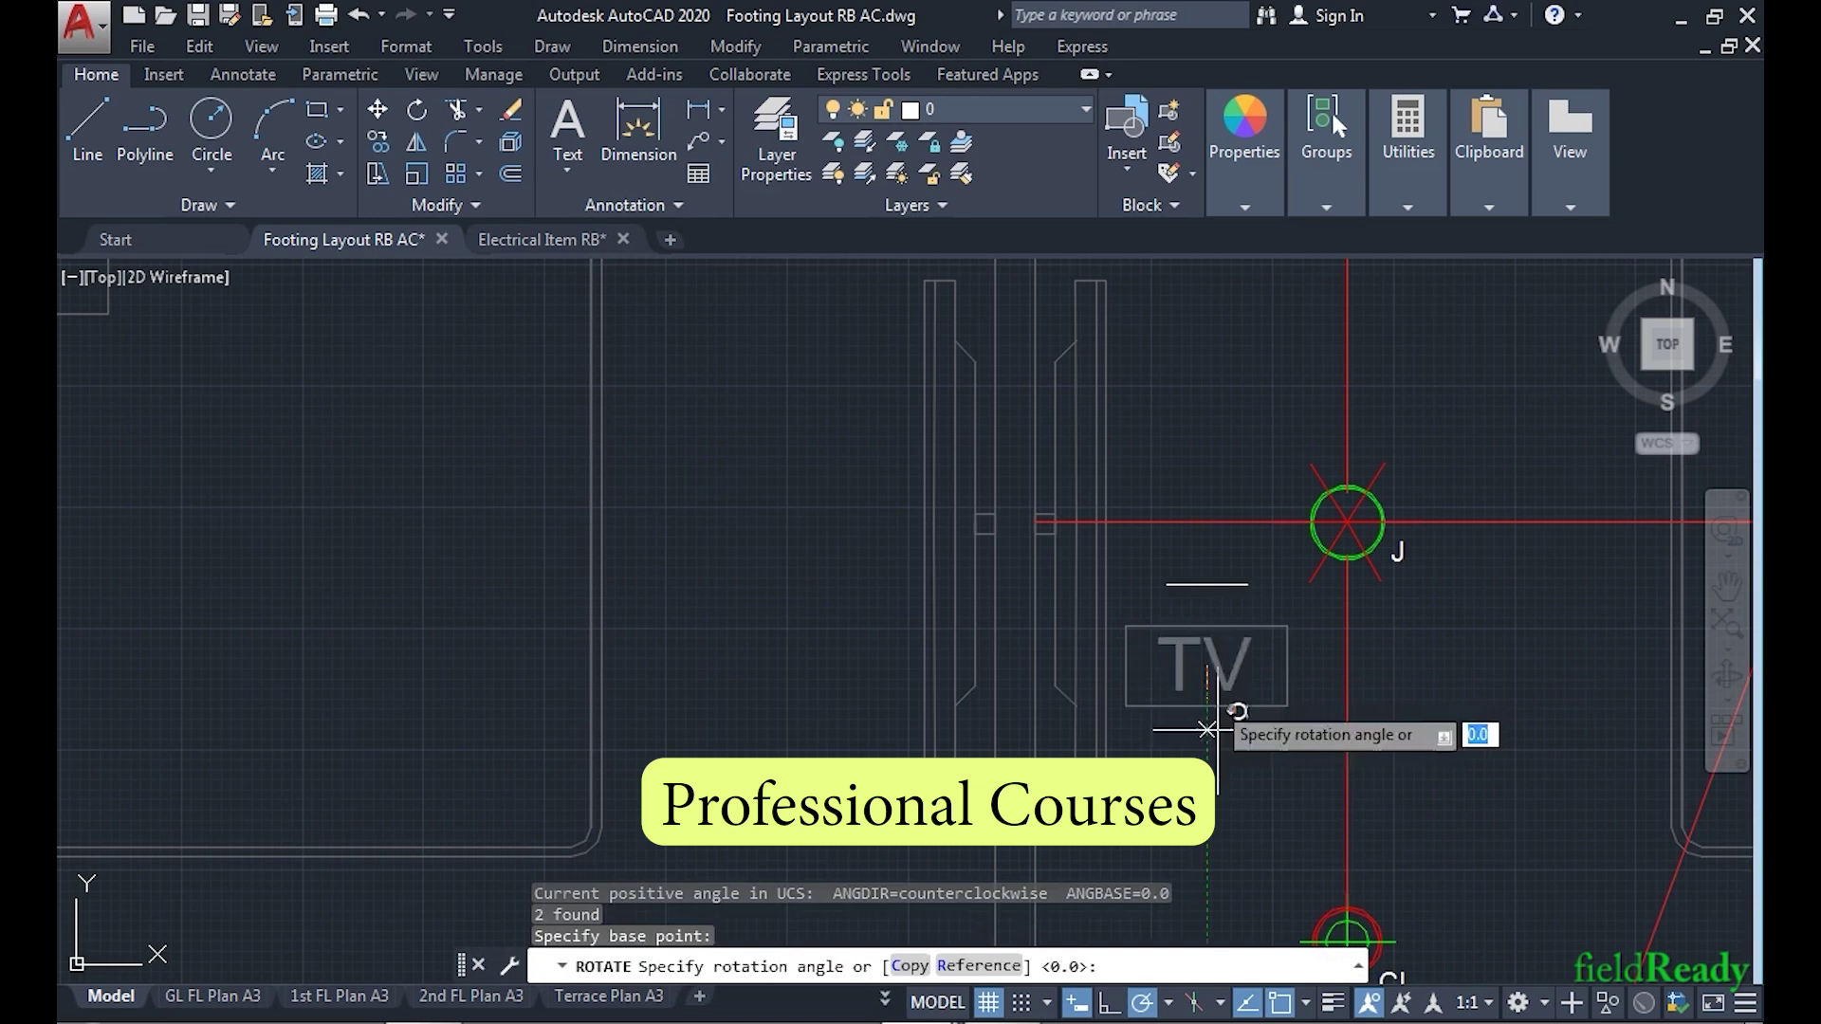
pyautogui.click(1198, 407)
# - Move the rotated TV symbol by the midpoint of its long edge to where the horizontal wiring line meets the wall
pyautogui.click(1253, 564)
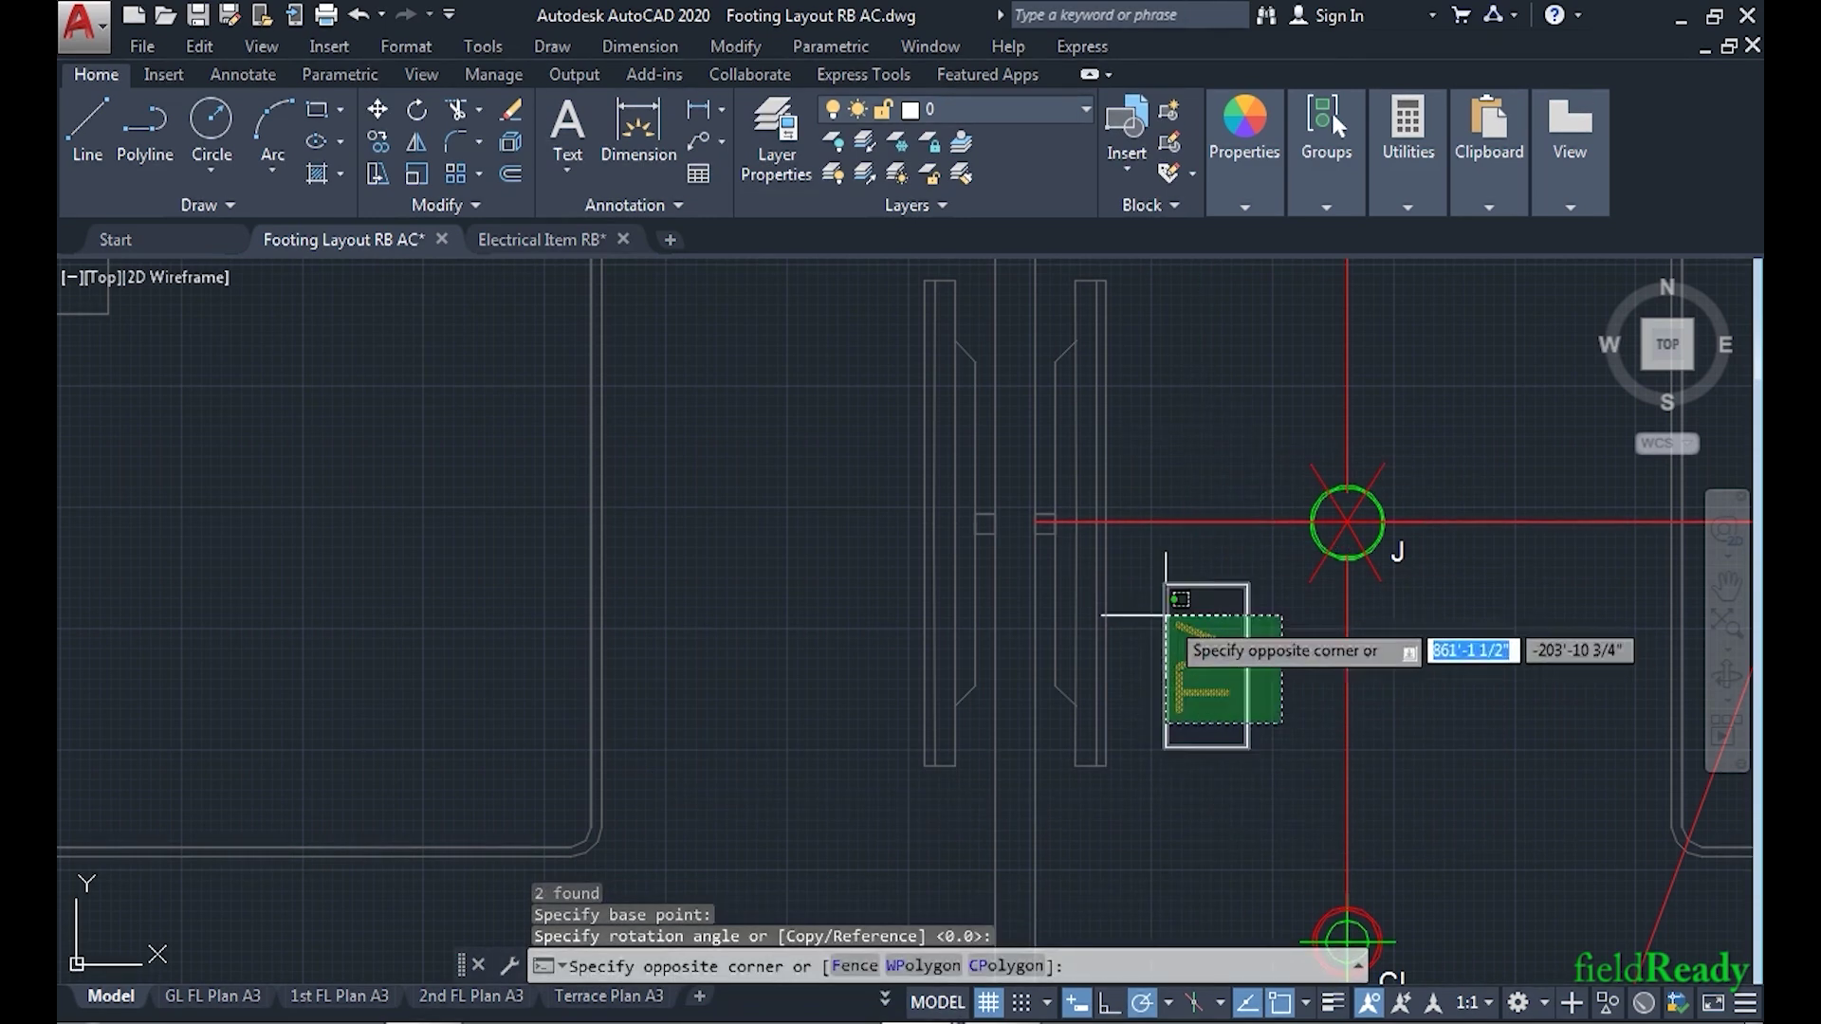
pyautogui.click(1174, 747)
pyautogui.write('m')
pyautogui.press('Return')
pyautogui.click(1167, 747)
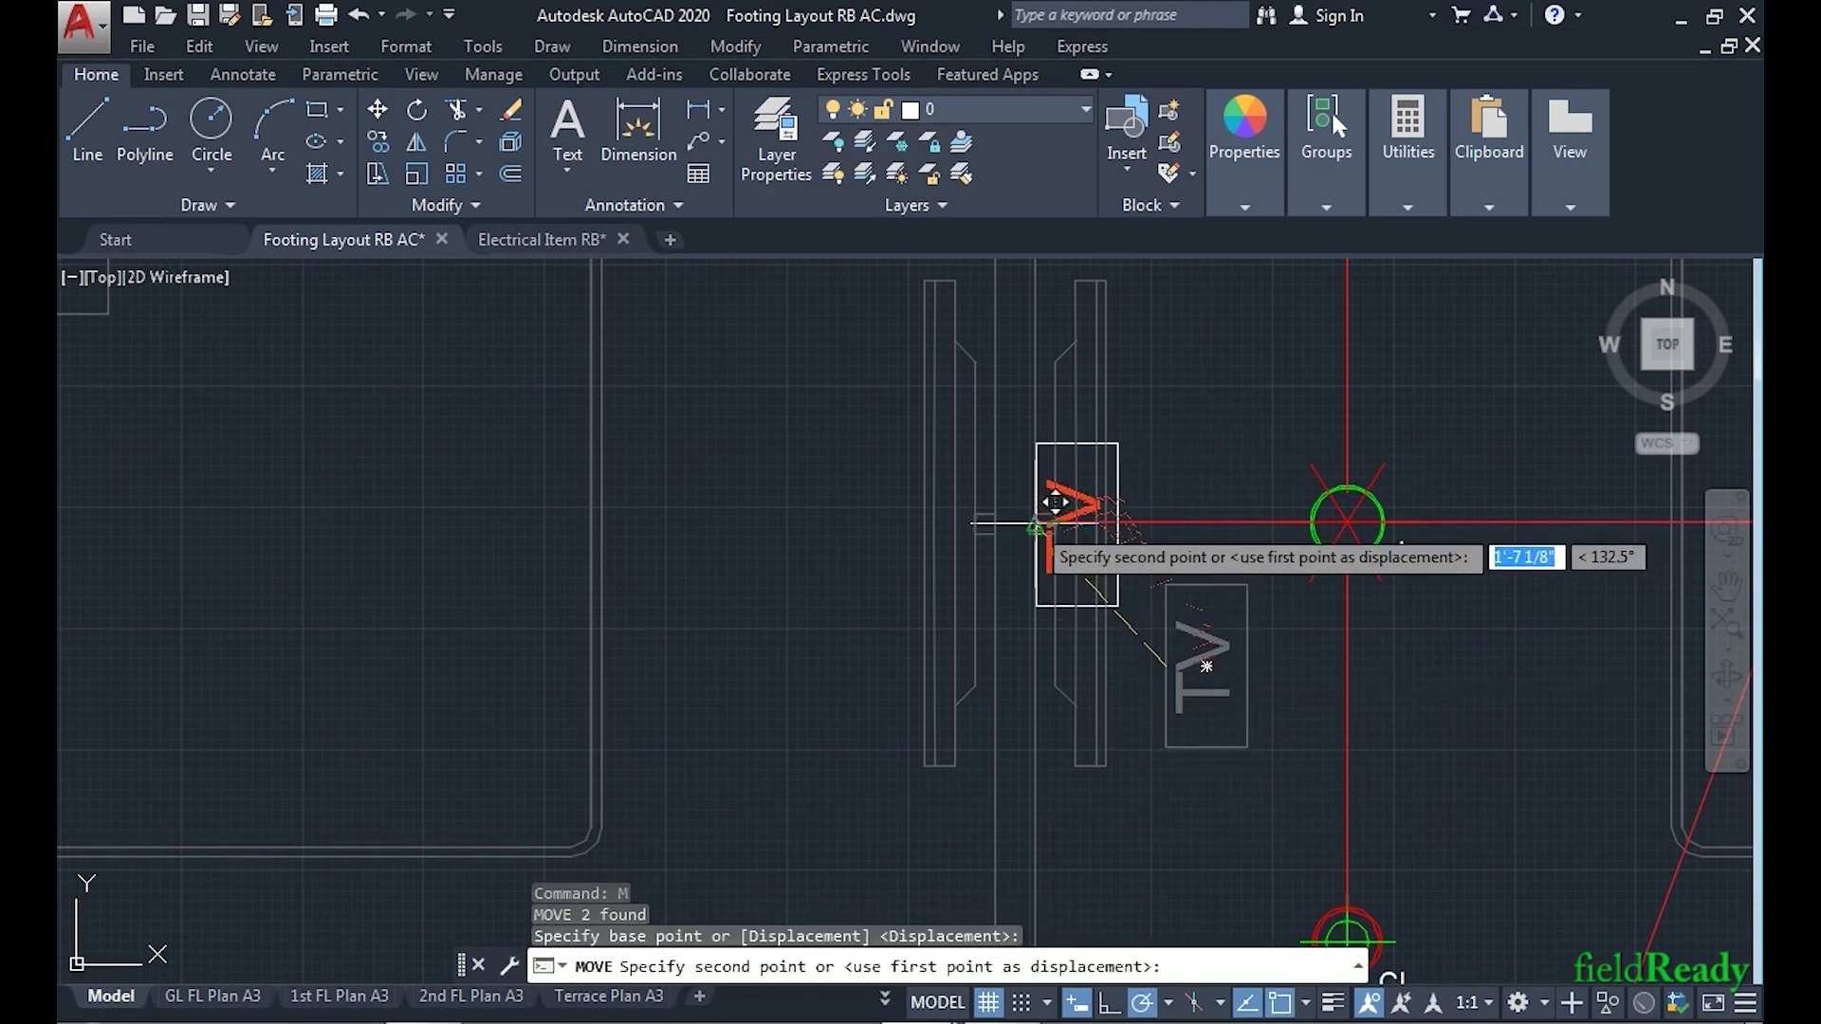
pyautogui.click(1035, 604)
# - Stretch the wall end of the wiring line back to the room-side edge of the TV symbol
pyautogui.click(1205, 539)
pyautogui.click(1165, 484)
pyautogui.click(1036, 522)
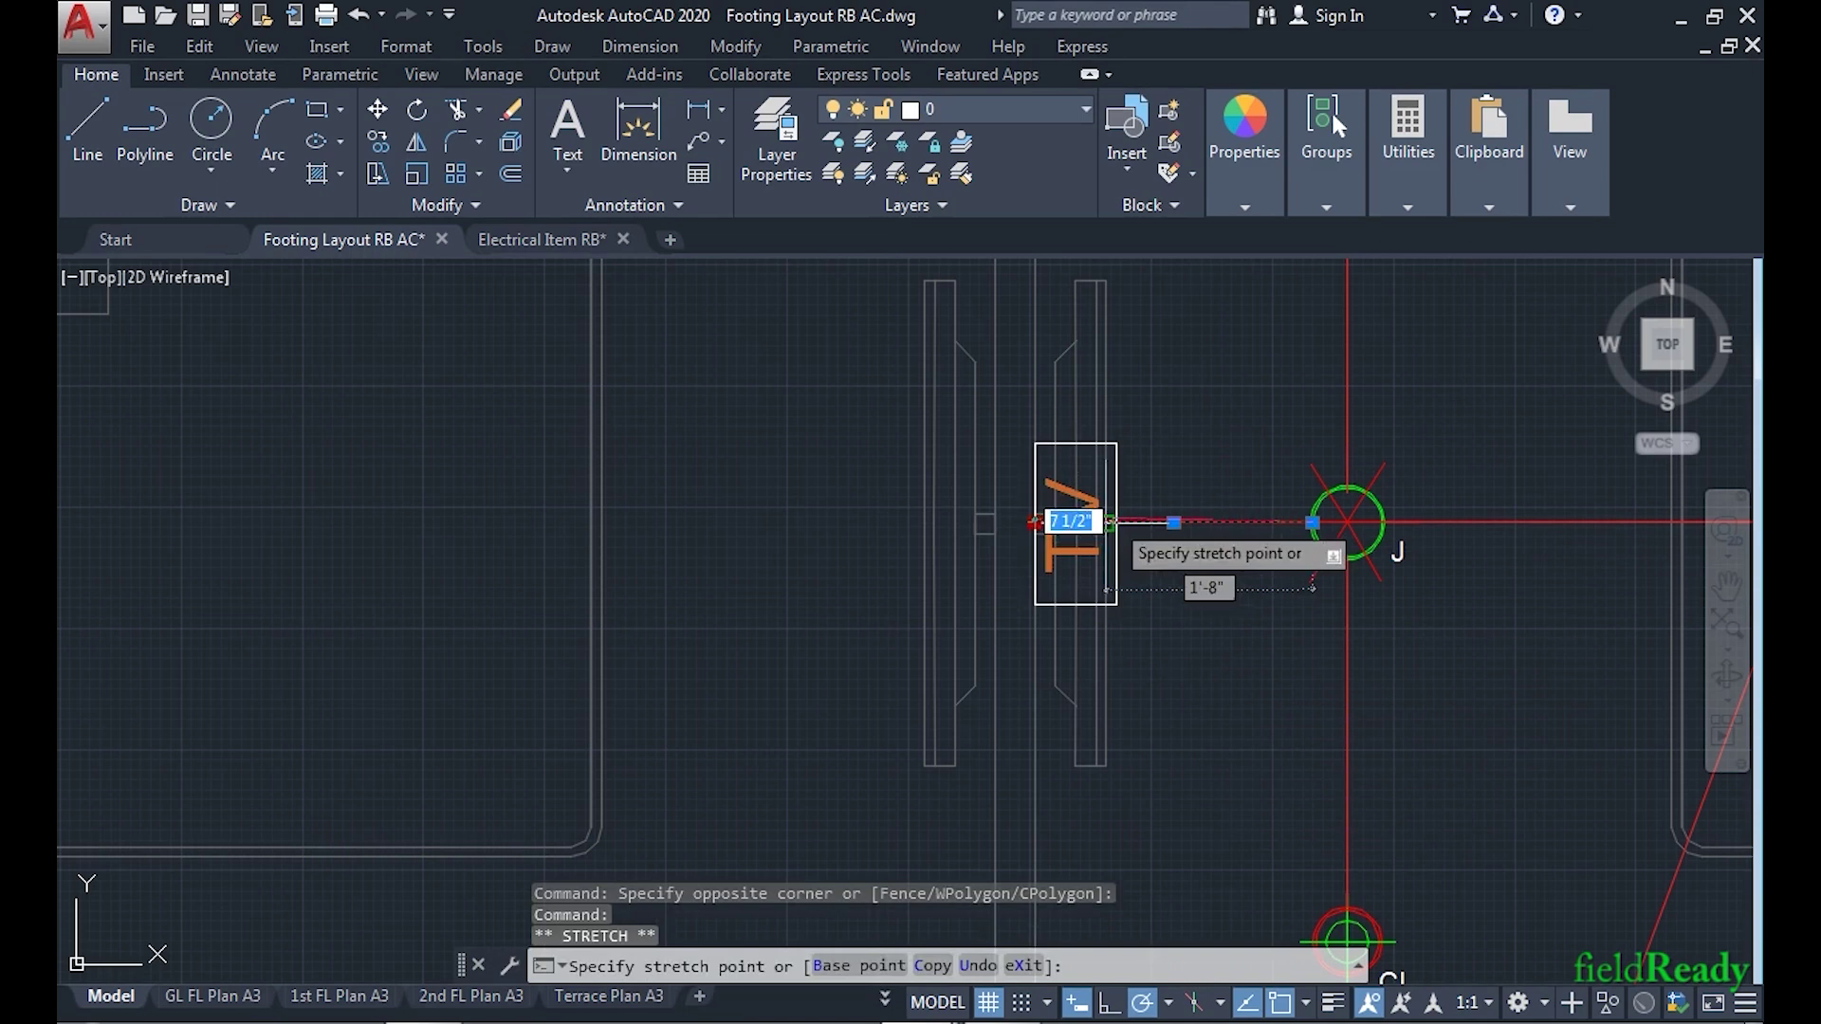
pyautogui.press('Escape')
pyautogui.scroll(-4, 787, 522)
pyautogui.moveTo(963, 595); pyautogui.dragTo(860, 614, button='middle')
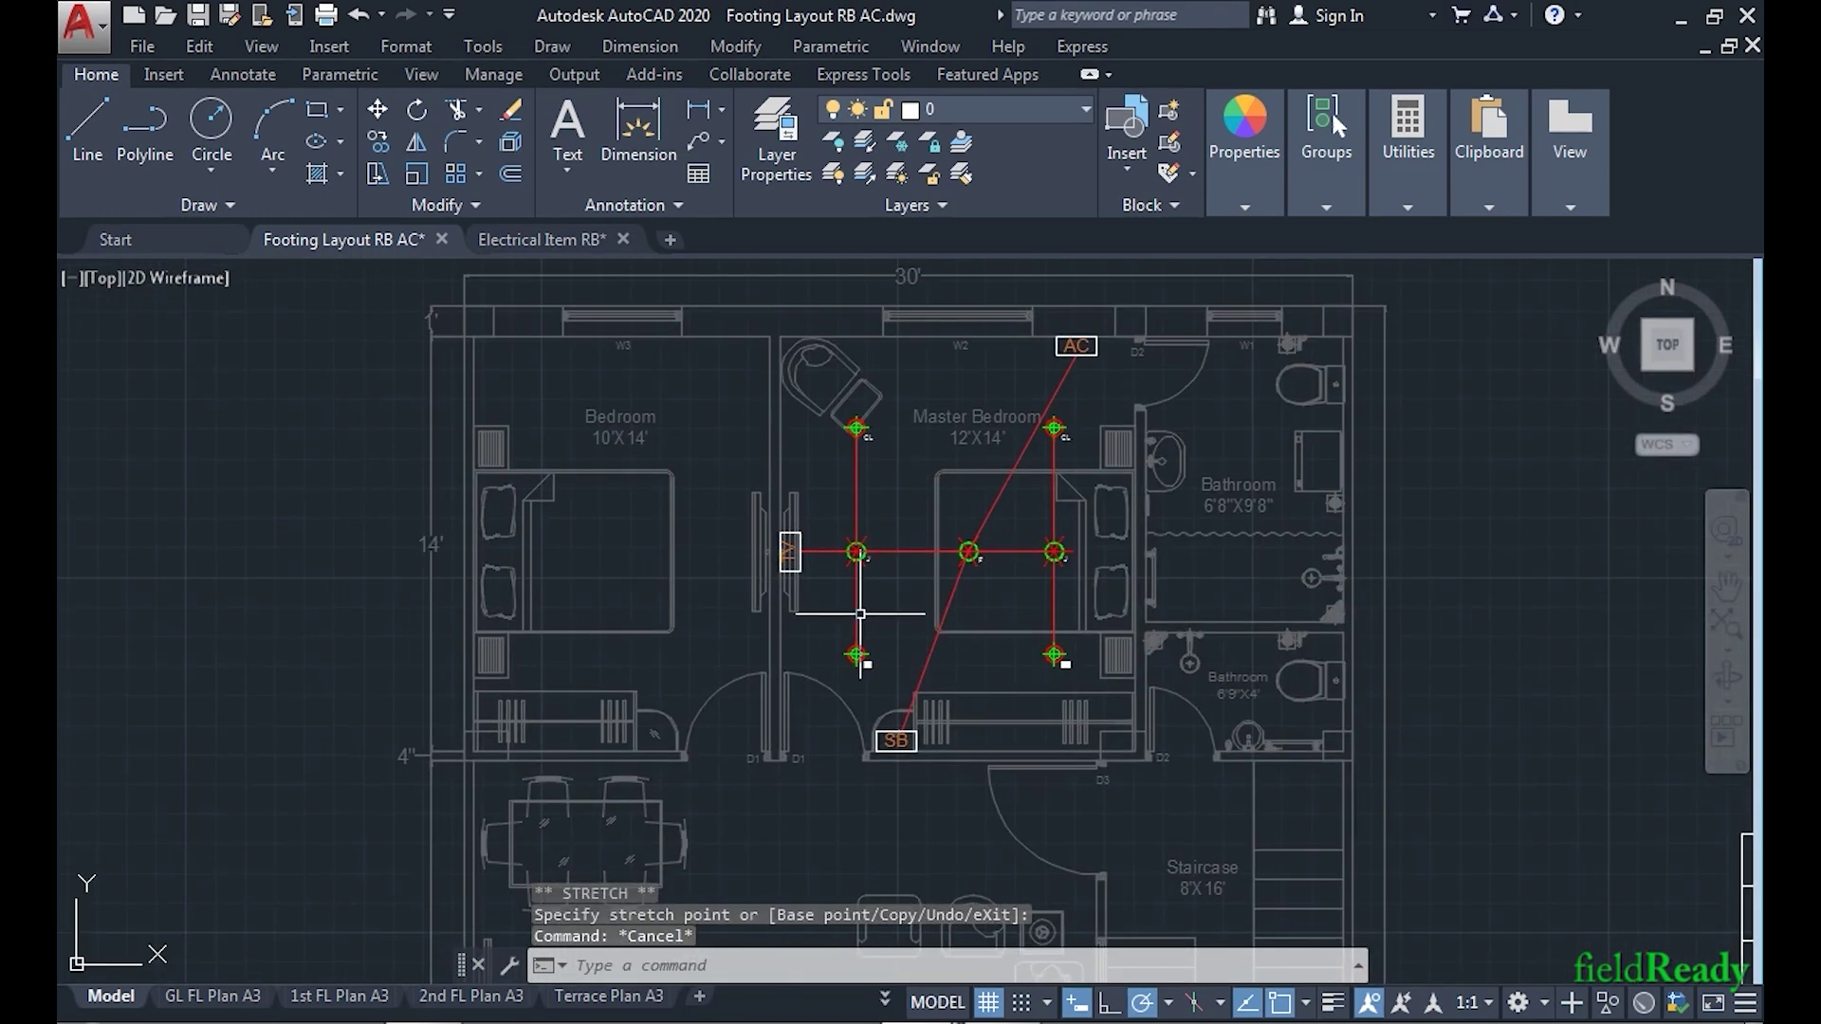
# - Draw a slanted line from the J junction box over the bed to the bathroom wall beside the lower bedside table
pyautogui.scroll(3, 1106, 596)
pyautogui.moveTo(1065, 578); pyautogui.dragTo(1061, 679, button='middle')
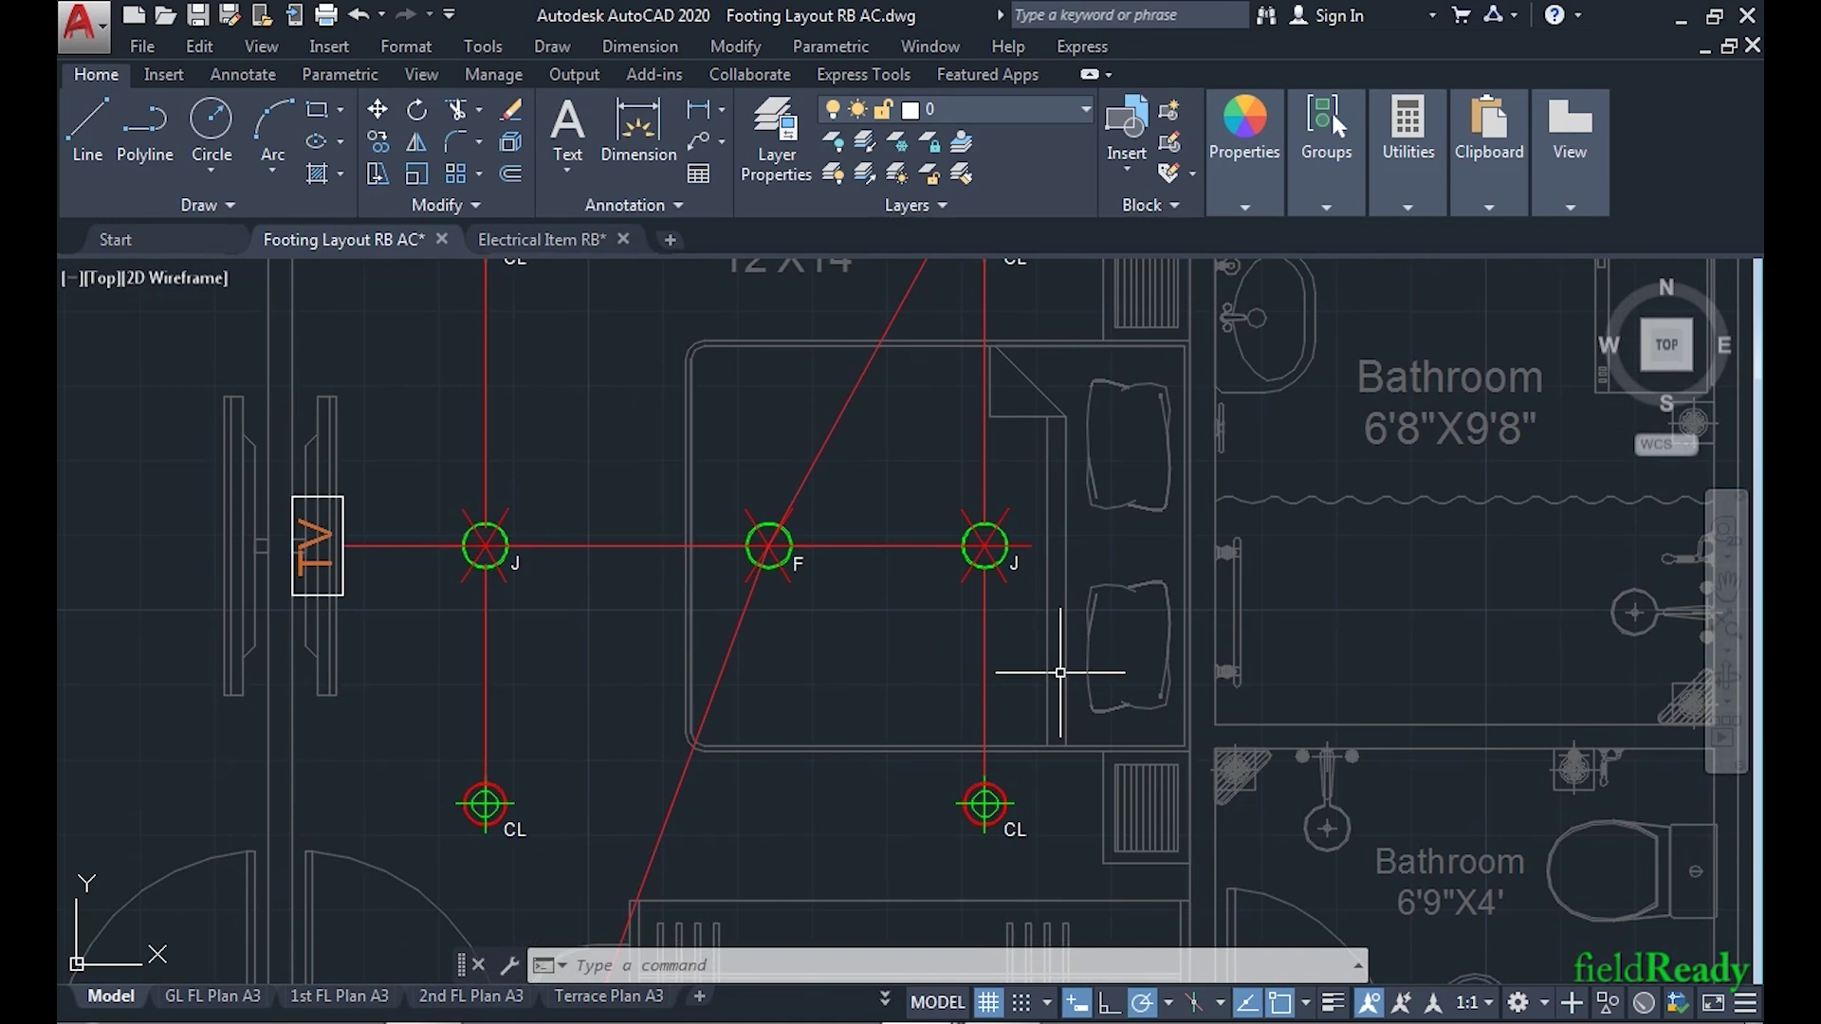
pyautogui.write('l')
pyautogui.press('Return')
pyautogui.click(979, 548)
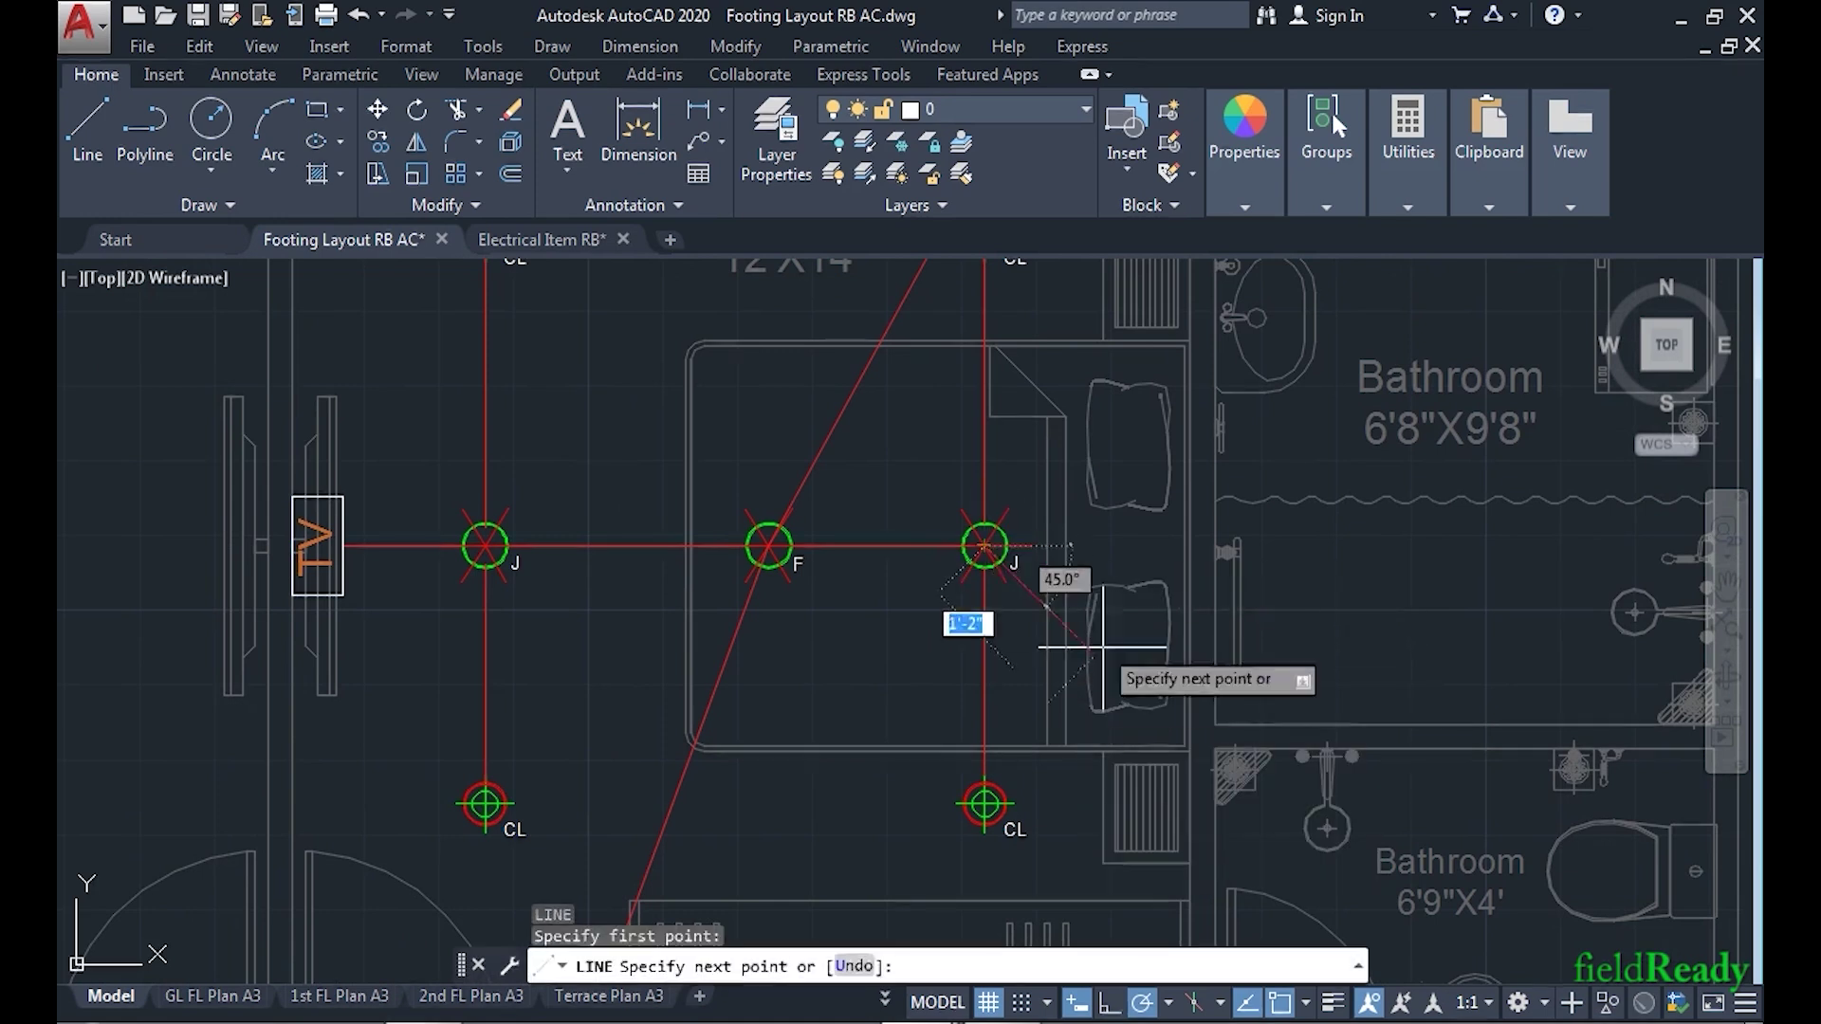
pyautogui.click(1188, 806)
pyautogui.press('Return')
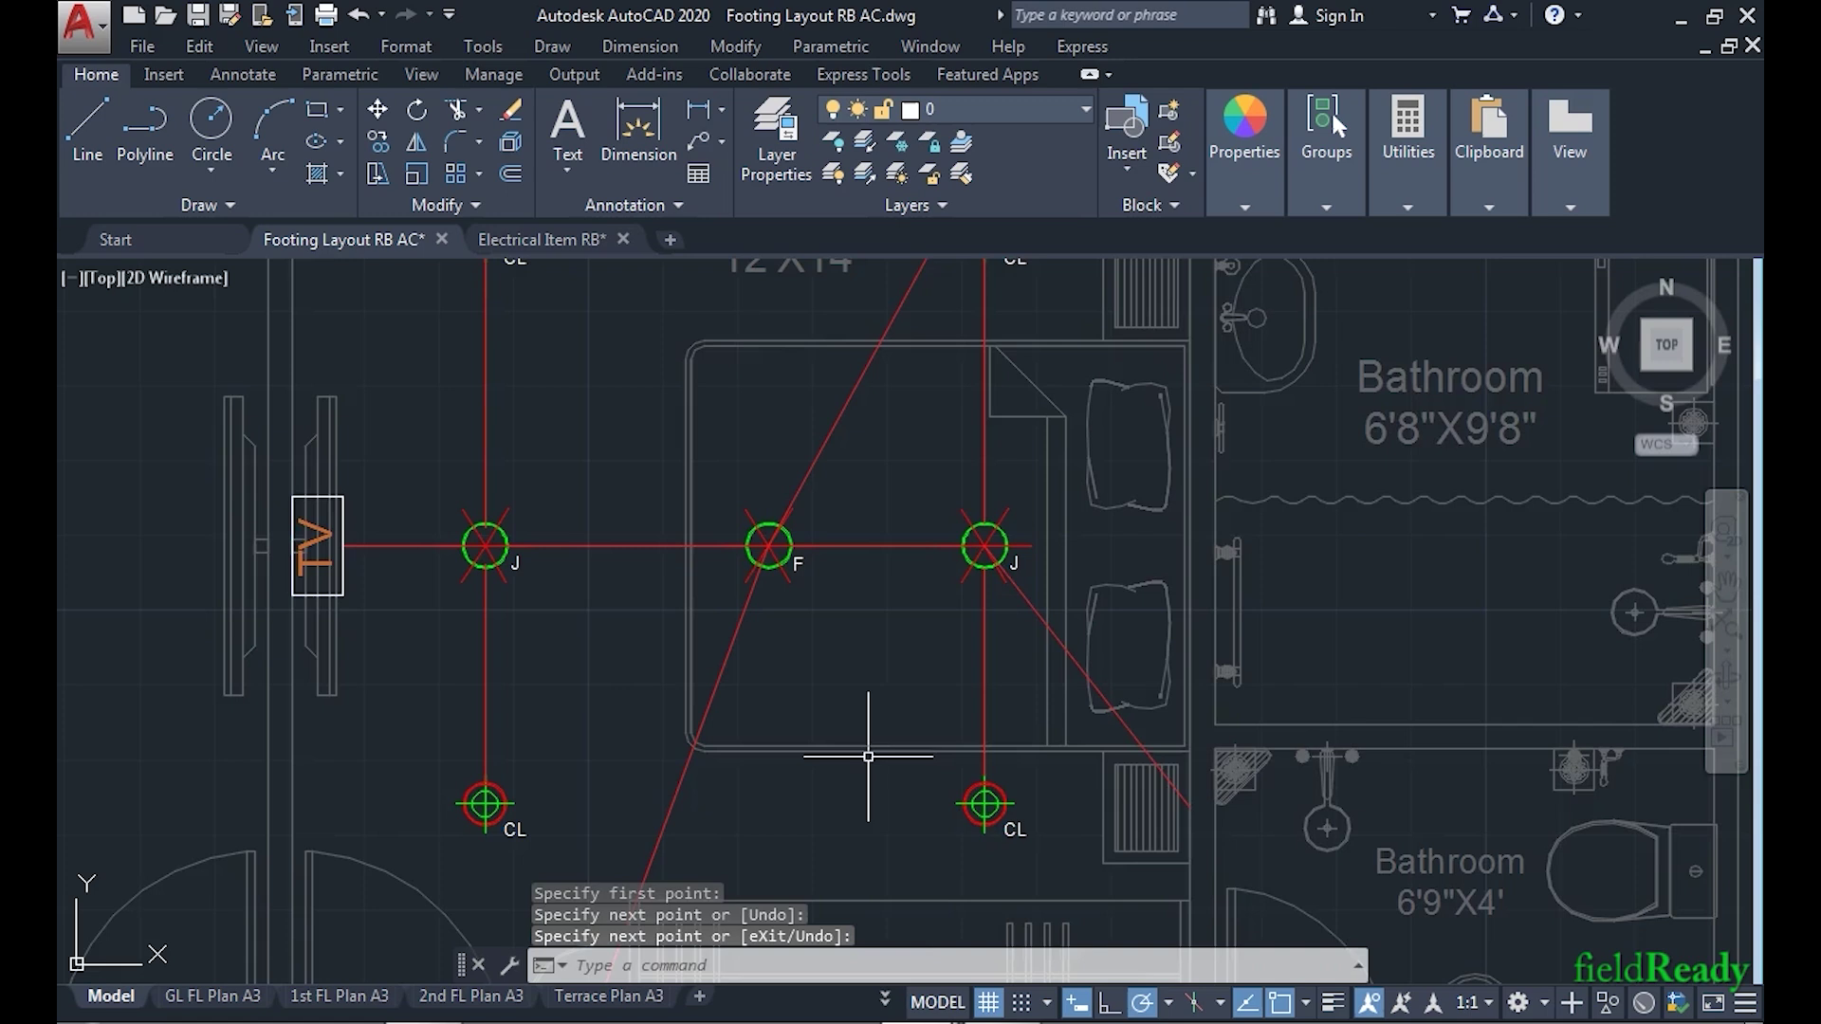
# - Copy the SB symbol beside door D1 from its centre to the open space between the bed and the wardrobe
pyautogui.moveTo(807, 704); pyautogui.dragTo(895, 465, button='middle')
pyautogui.scroll(4, 661, 787)
pyautogui.click(630, 779)
pyautogui.click(608, 715)
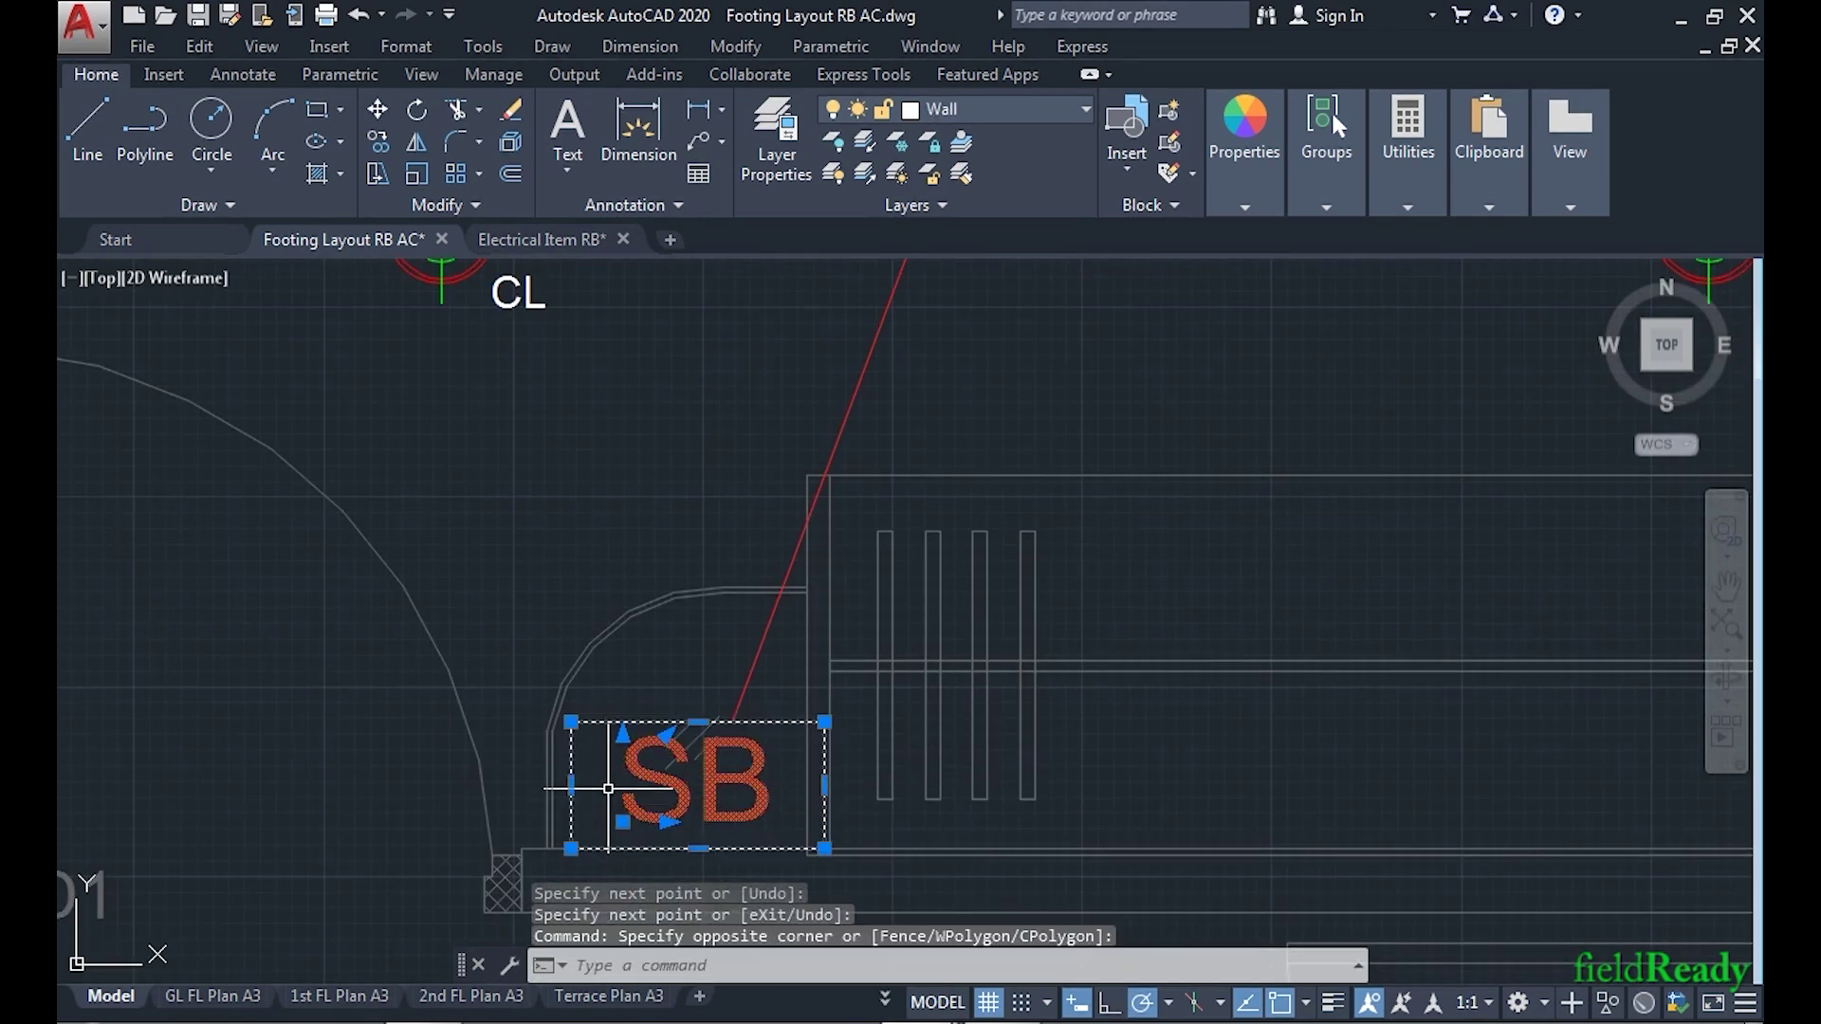
pyautogui.write('co')
pyautogui.press('Return')
pyautogui.scroll(-3, 586, 765)
pyautogui.click(603, 766)
pyautogui.scroll(2, 891, 787)
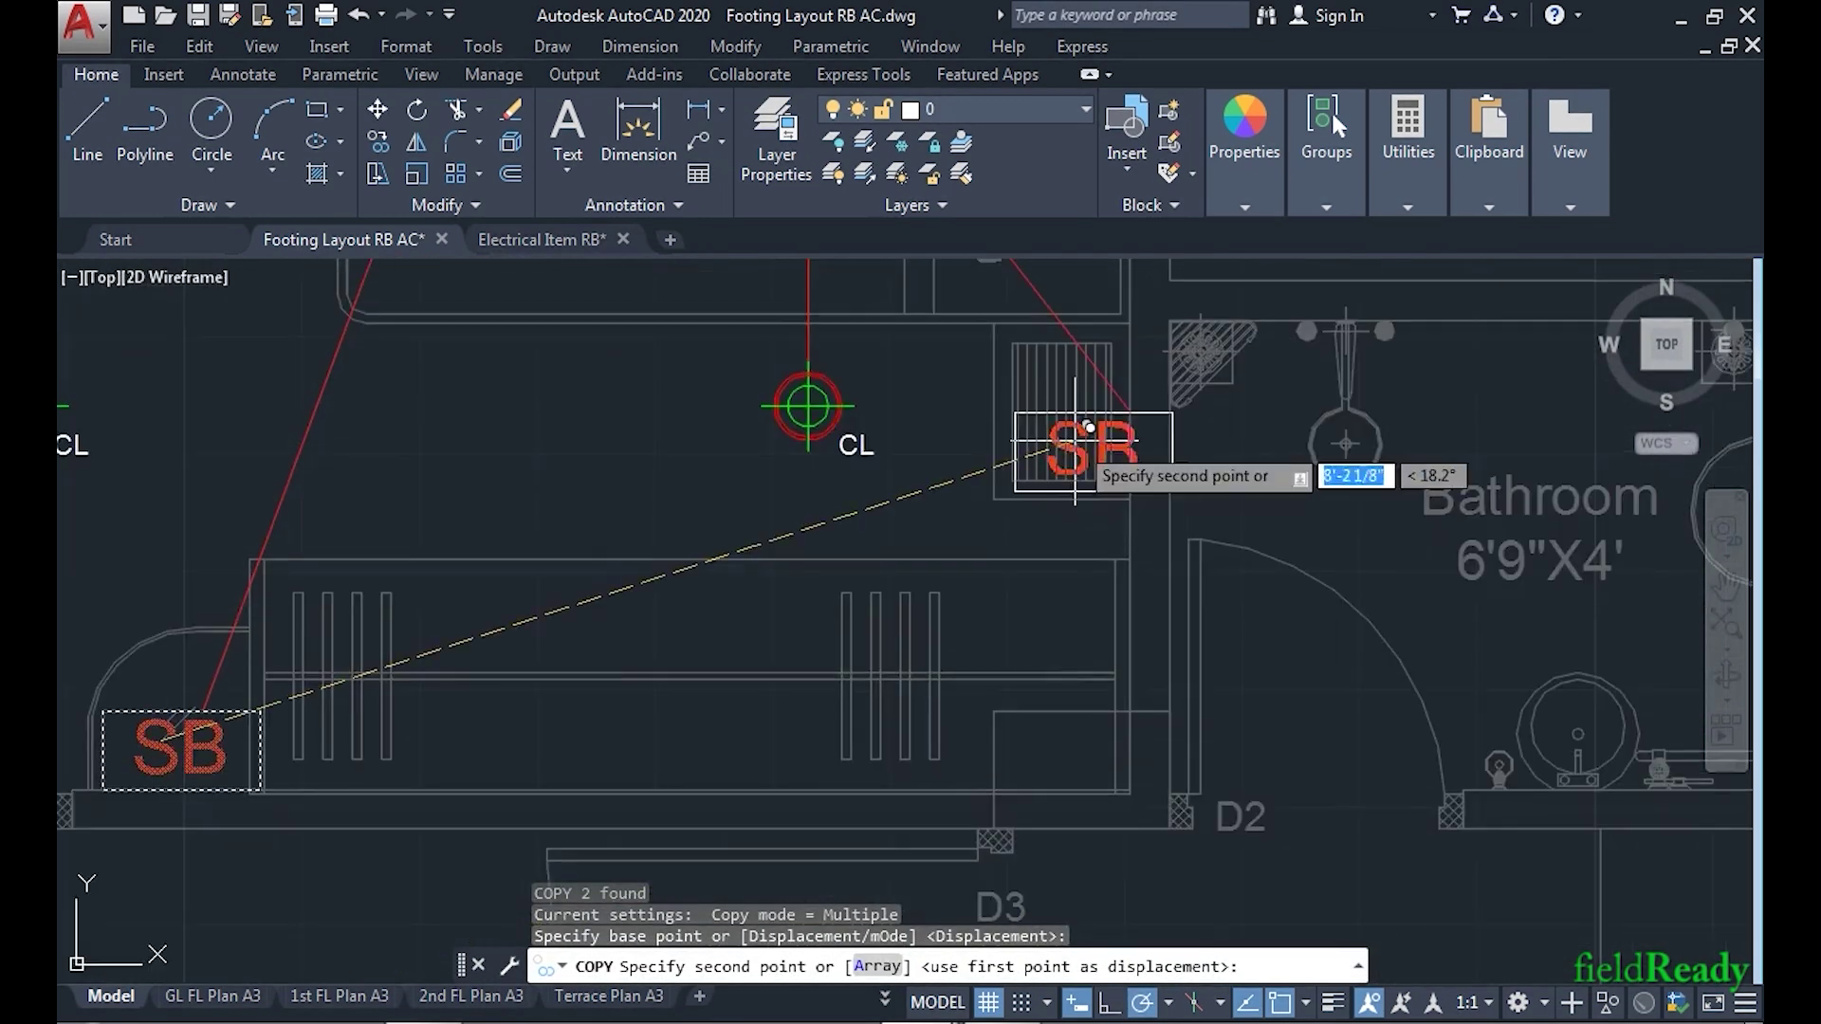
pyautogui.moveTo(1073, 423); pyautogui.dragTo(1244, 640, button='middle')
pyautogui.click(755, 659)
pyautogui.press('Return')
# - Rotate the copied SB symbol between the bed and wardrobe a quarter turn about its centre so it reads downward
pyautogui.click(793, 731)
pyautogui.click(728, 581)
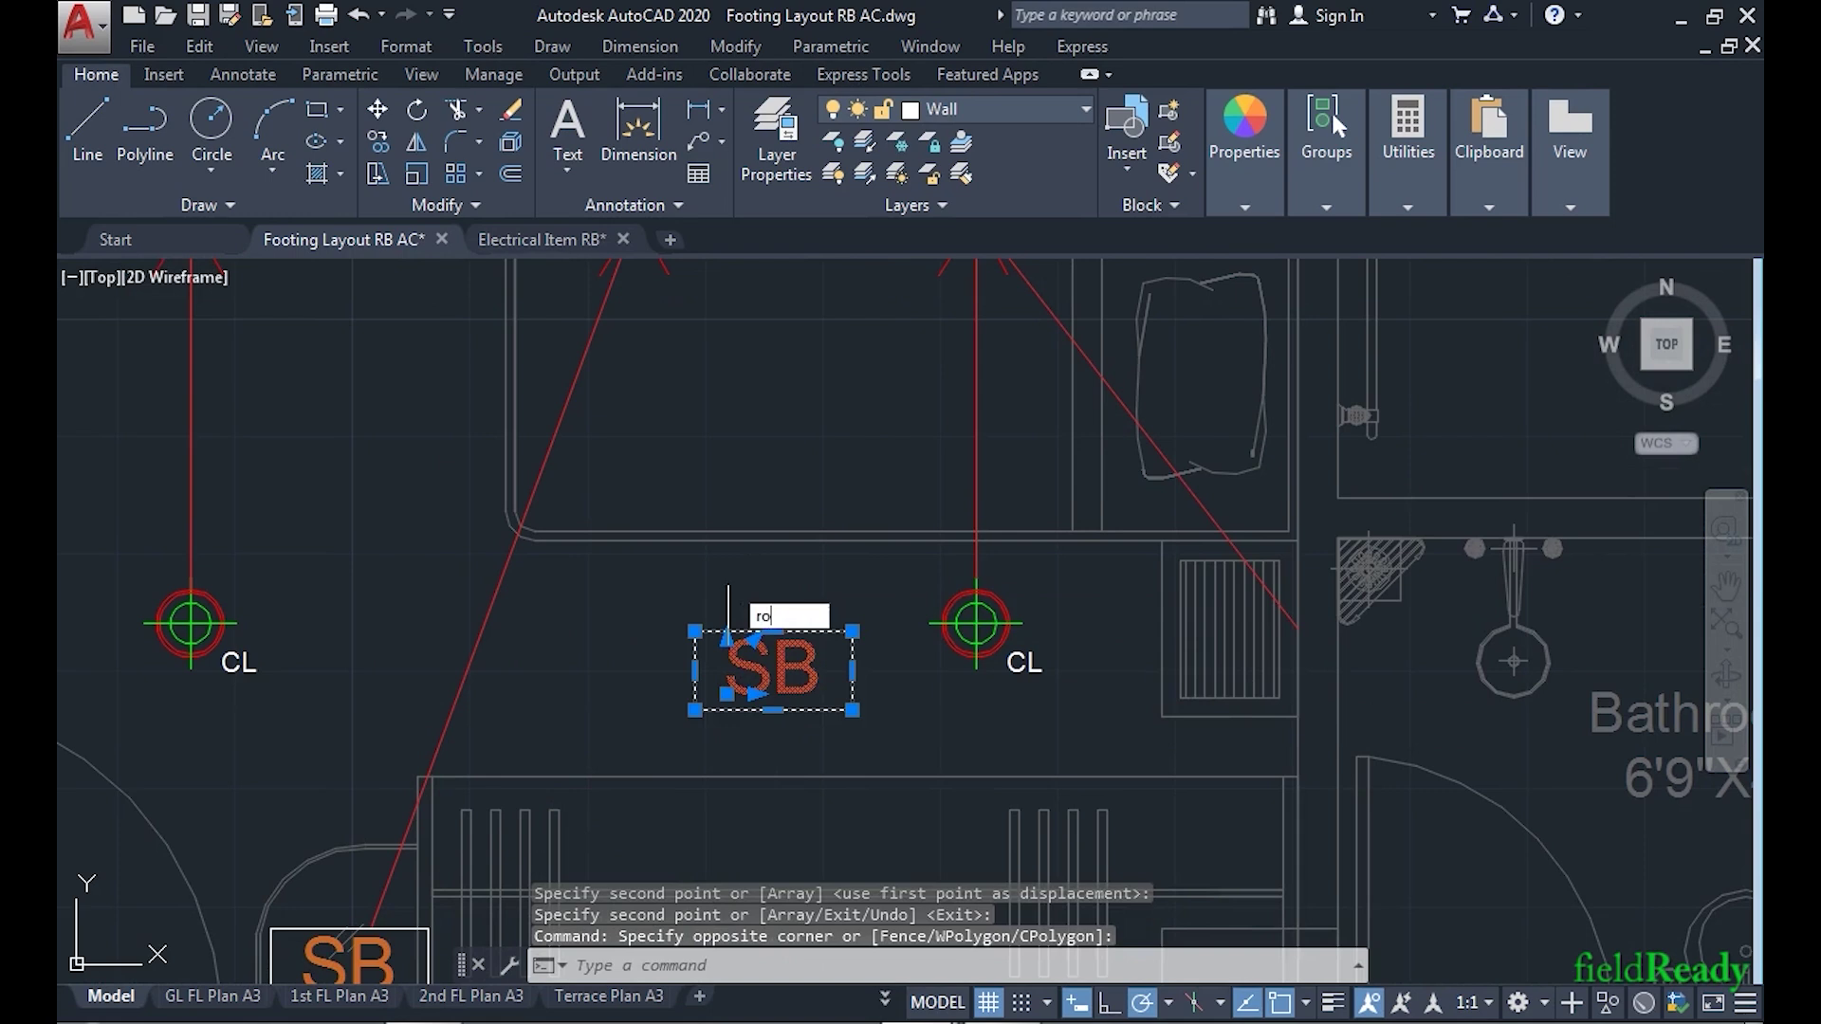
pyautogui.press('Return')
pyautogui.click(773, 670)
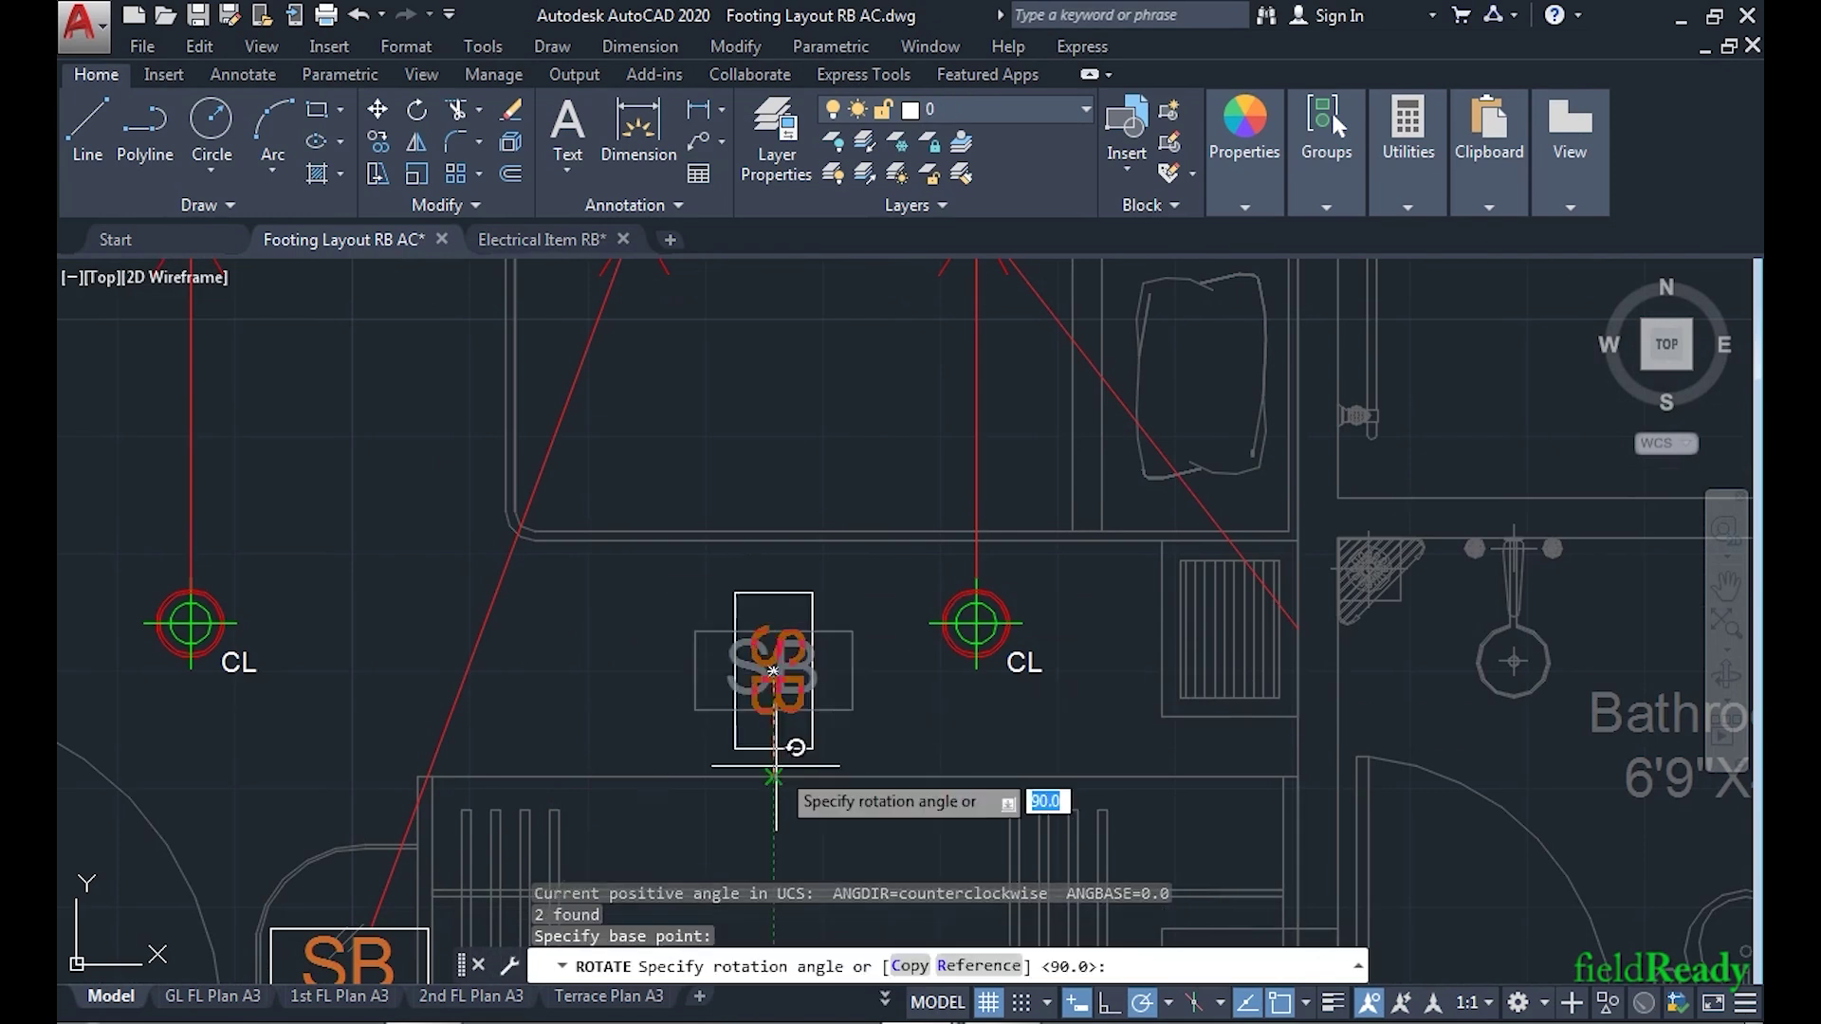
pyautogui.click(851, 729)
# - Move the rotated SB symbol by its long edge onto the bathroom wall beside the lower bedside table
pyautogui.click(716, 673)
pyautogui.click(651, 736)
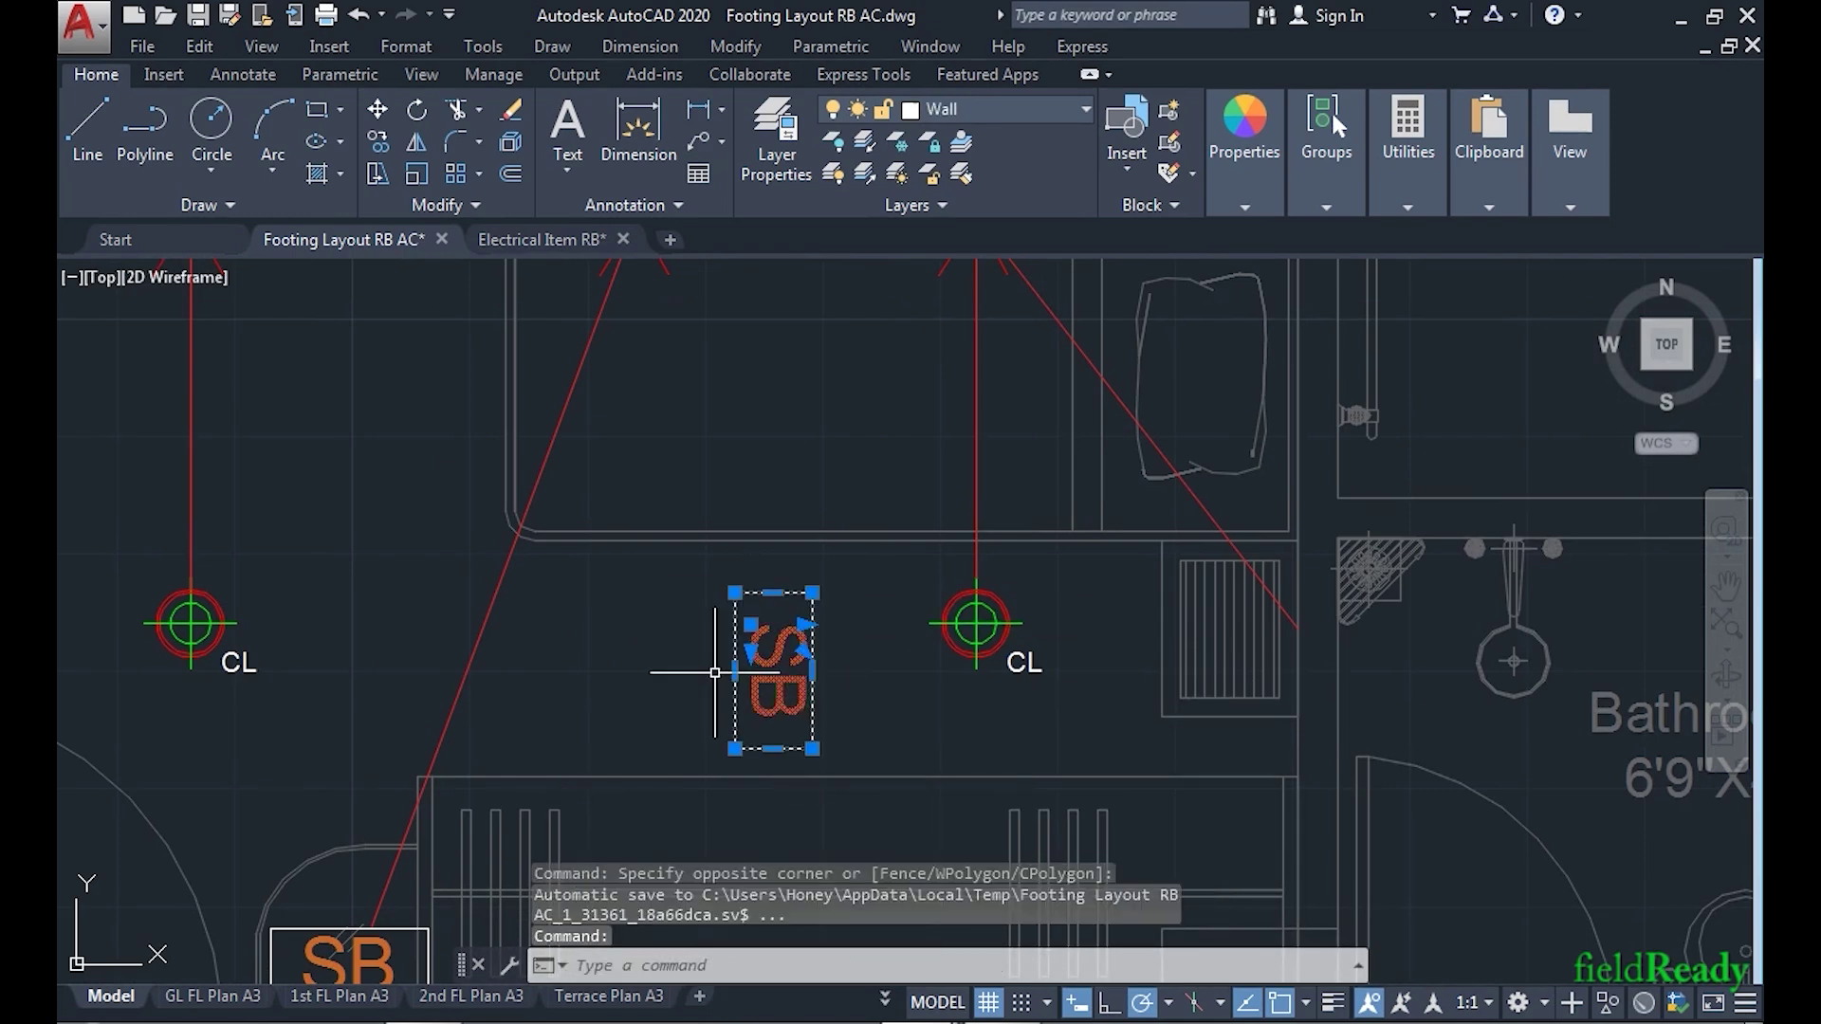
pyautogui.write('m')
pyautogui.press('Return')
pyautogui.click(773, 671)
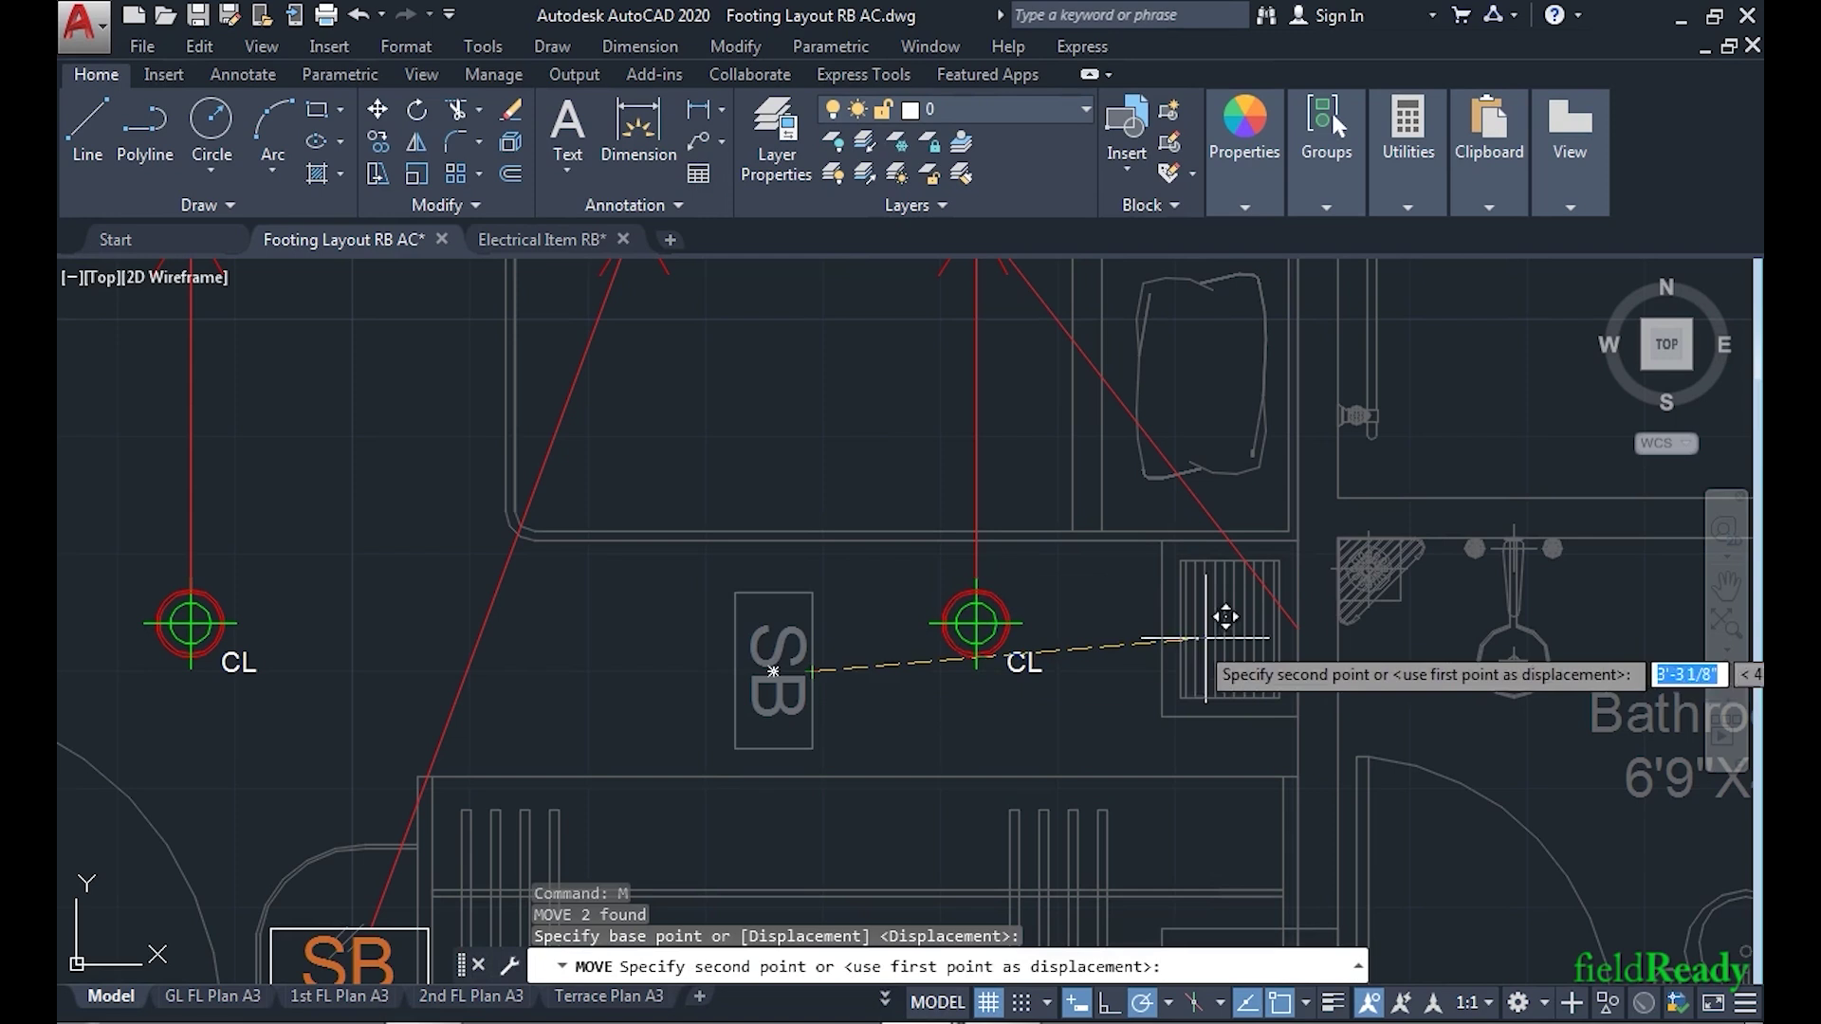
pyautogui.click(1298, 648)
# - Stretch the wall end of the slanted wiring line back to the bed-side edge of the rotated SB symbol
pyautogui.click(1235, 547)
pyautogui.click(1298, 628)
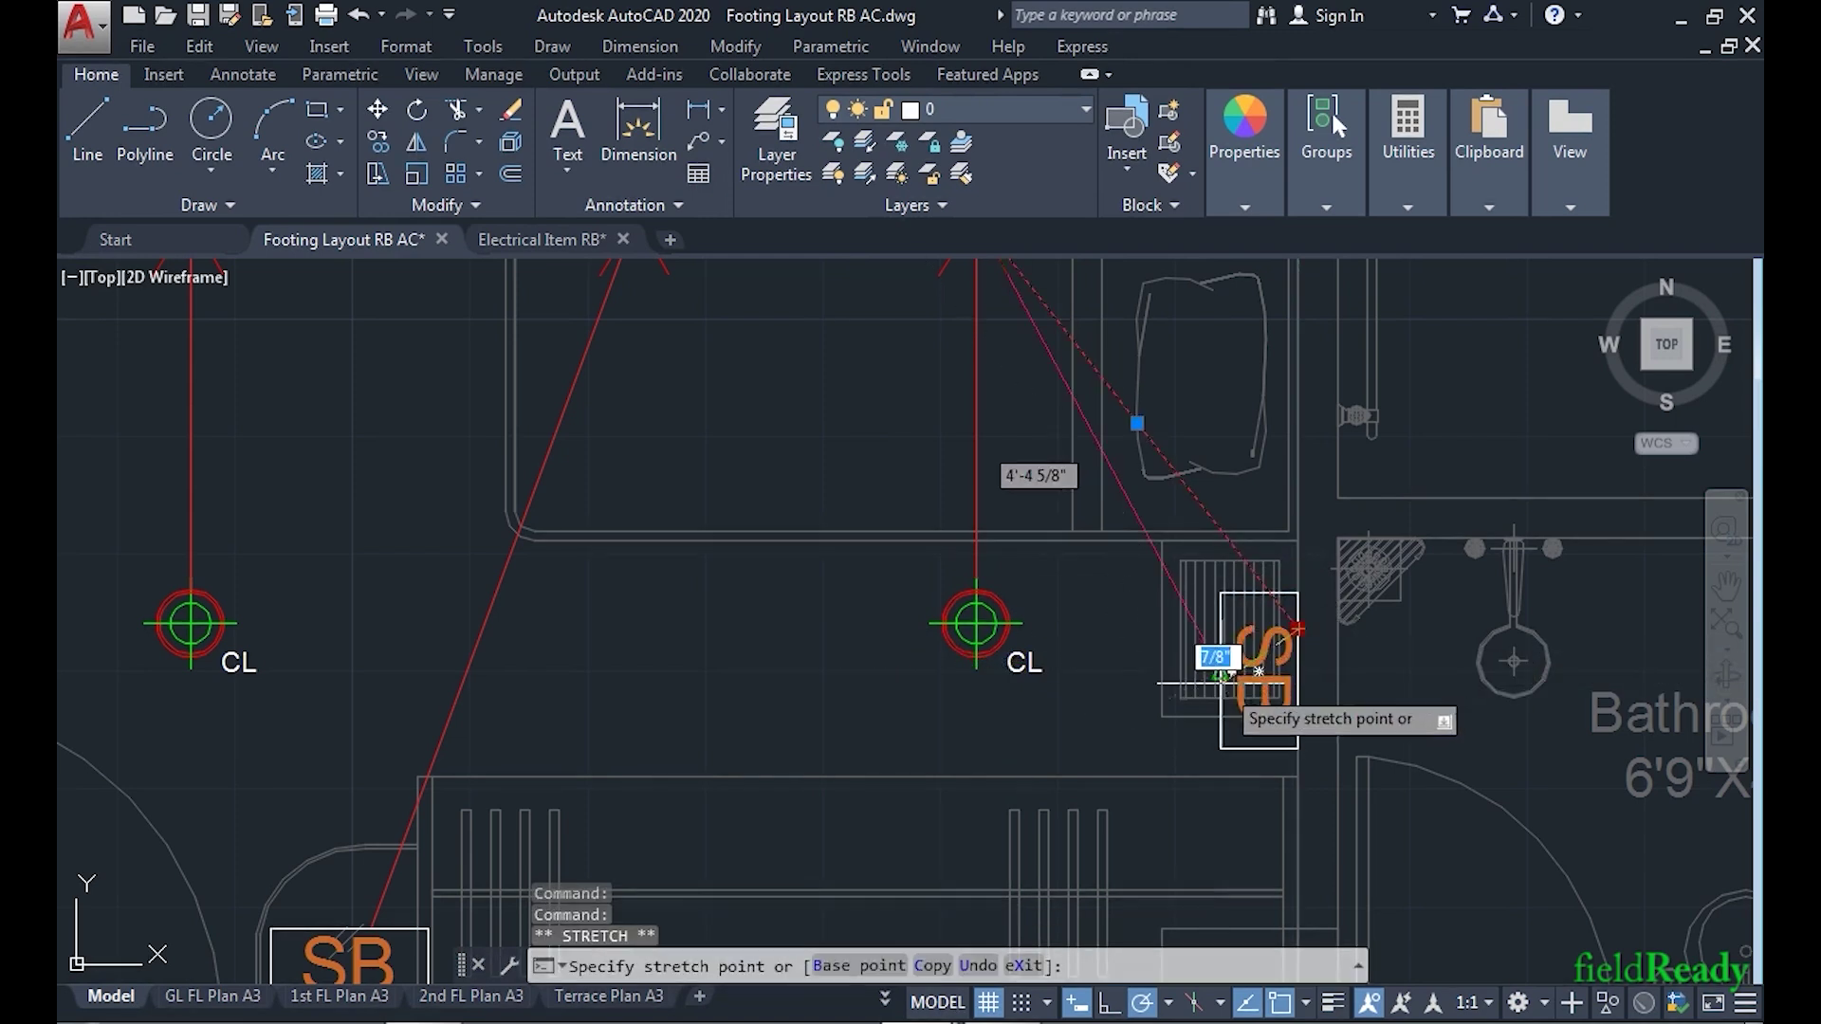
pyautogui.press('Escape')
# - Draw a vertical line from the centre of the CL light beside the armchair up to the window wall
pyautogui.scroll(-4, 952, 609)
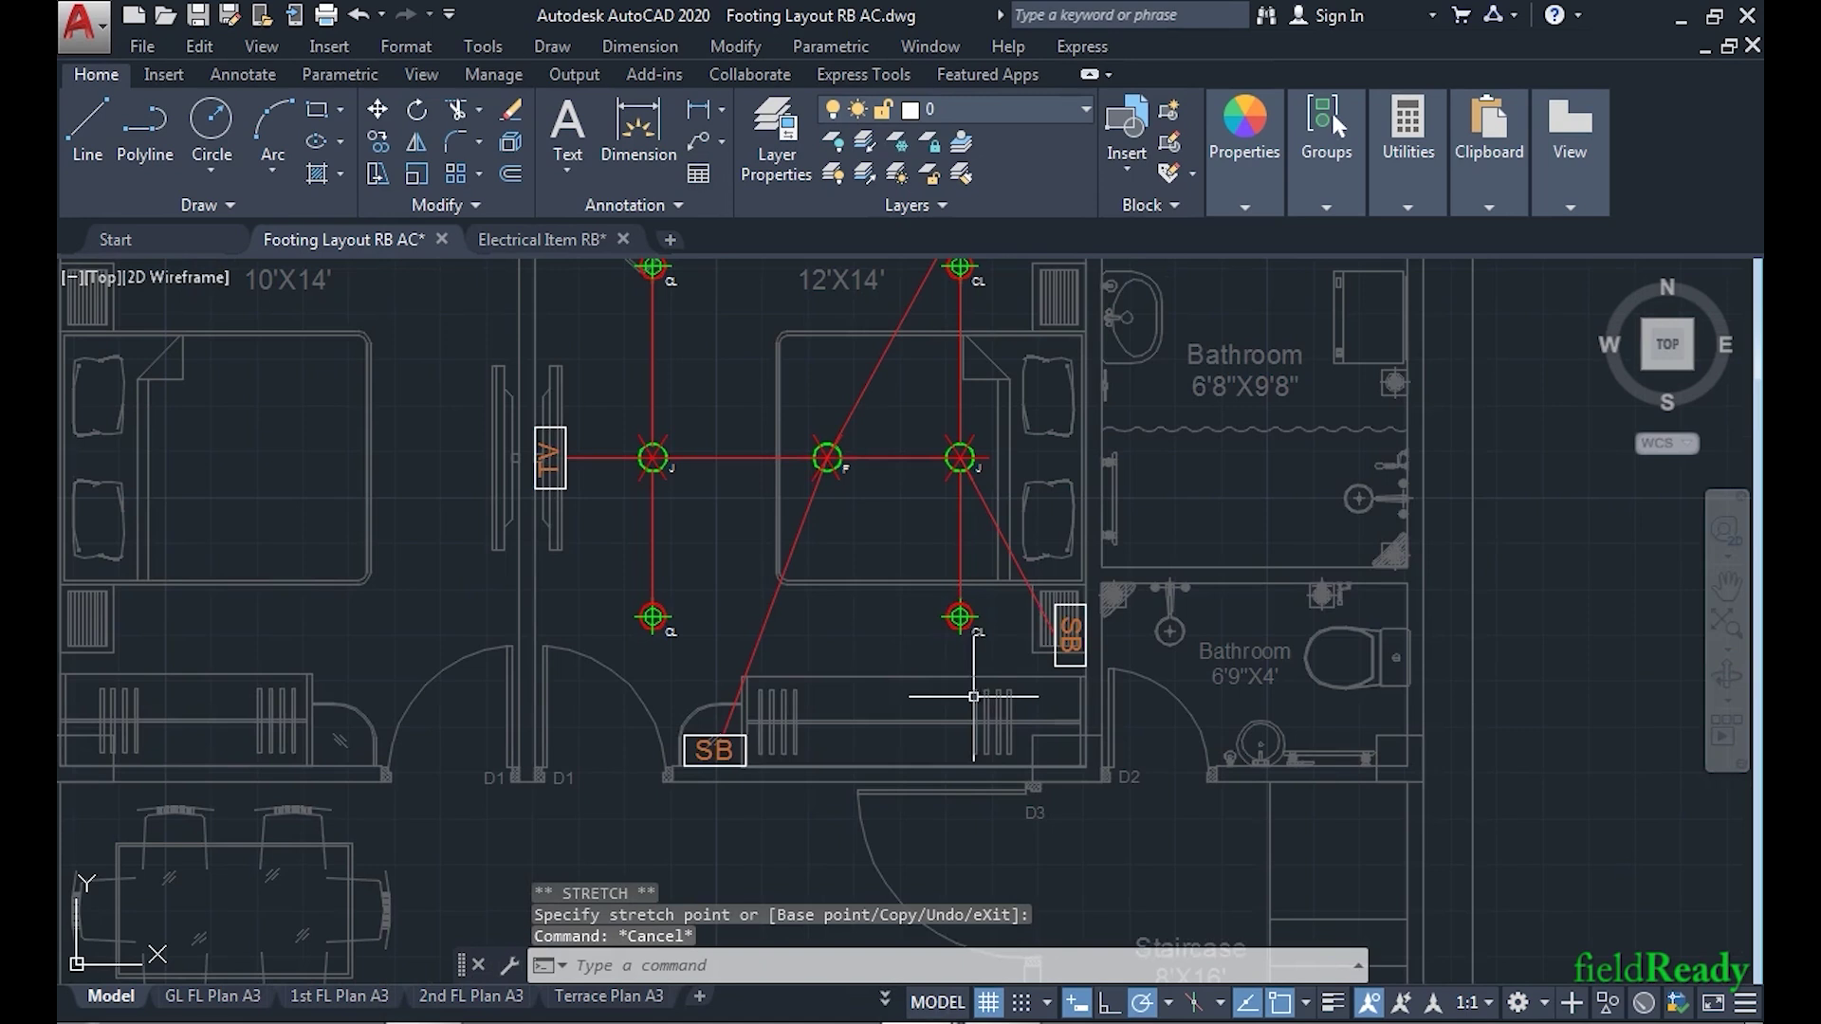
pyautogui.scroll(2, 975, 697)
pyautogui.scroll(-4, 1009, 685)
pyautogui.scroll(3, 1053, 749)
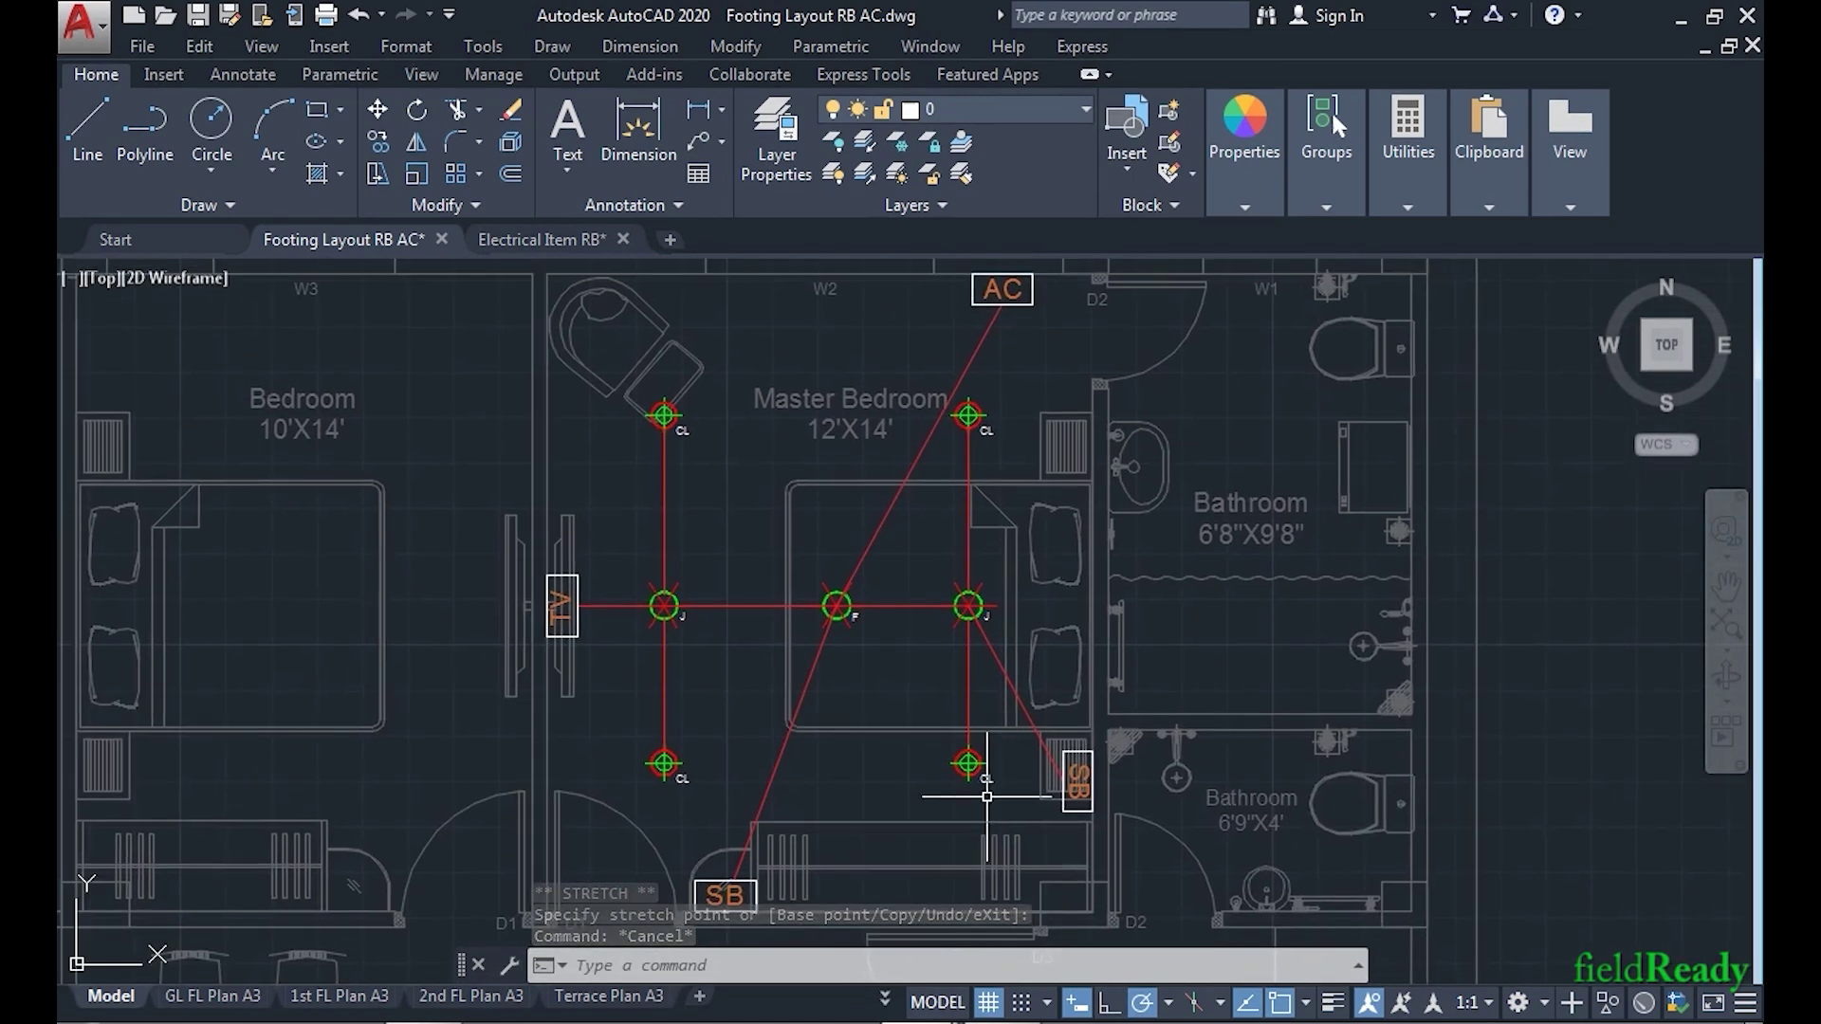
pyautogui.scroll(-2, 990, 798)
pyautogui.scroll(5, 797, 725)
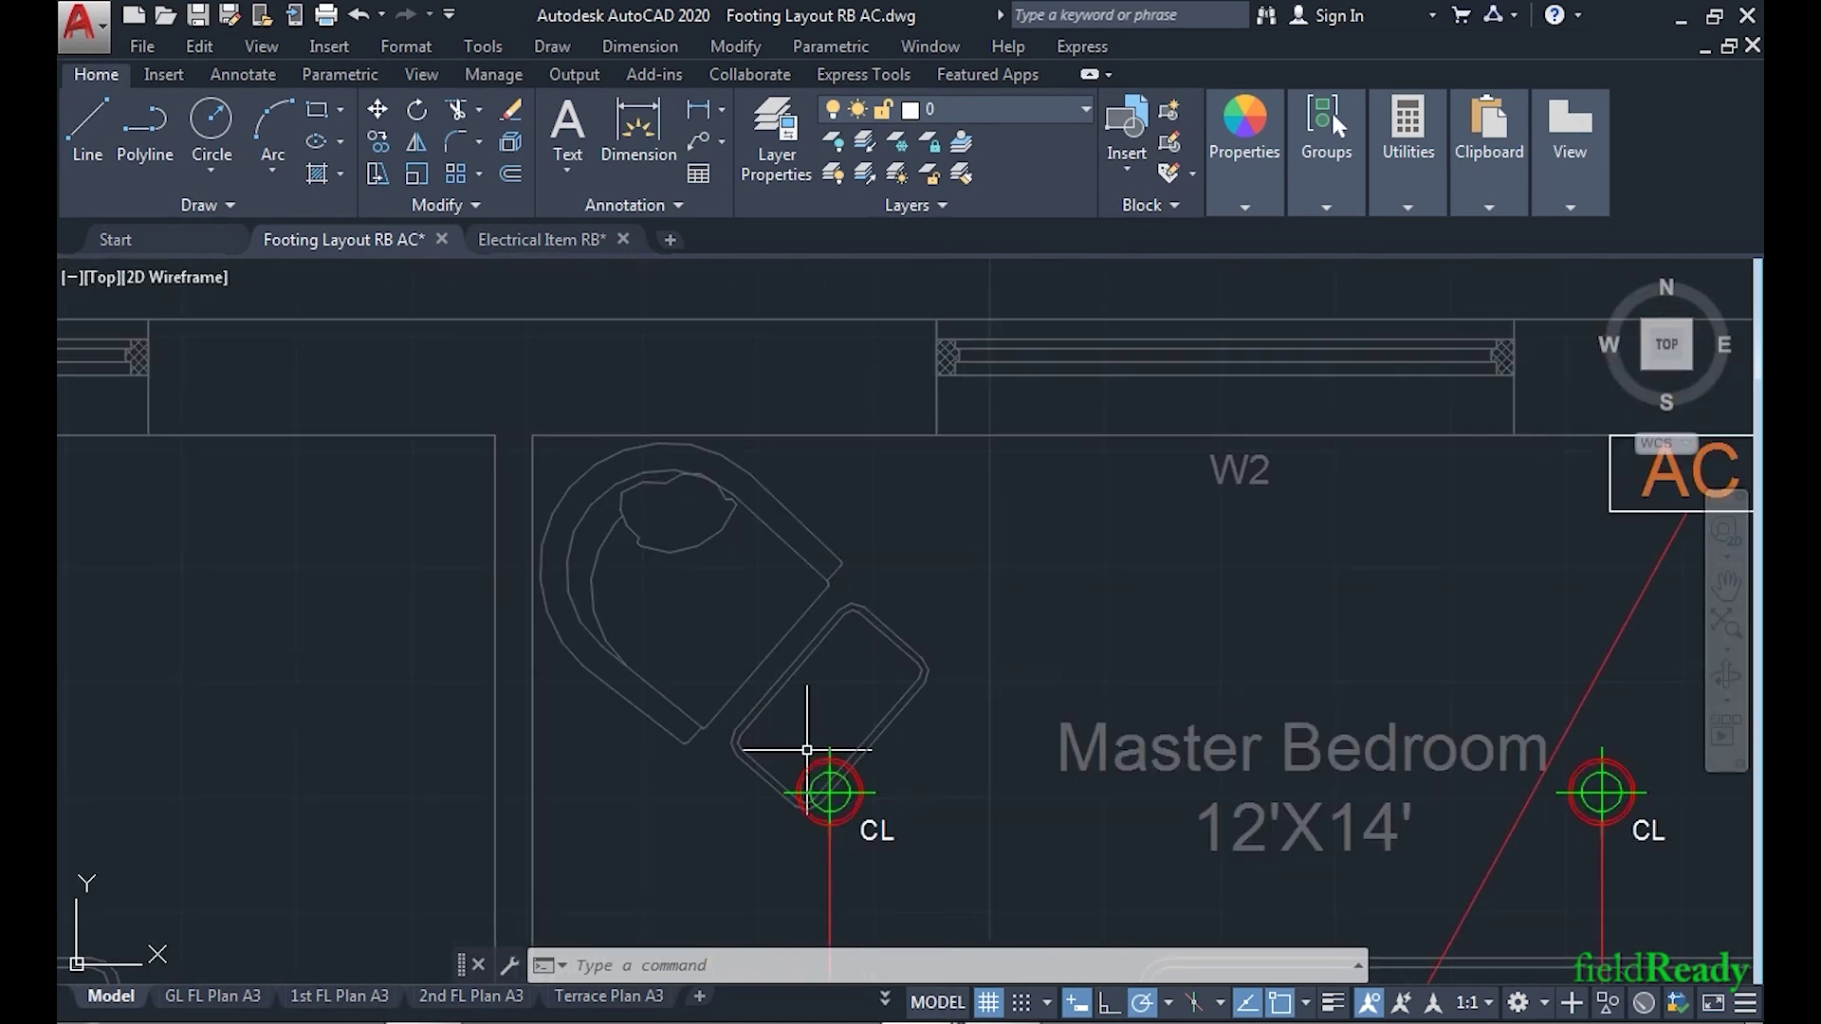
pyautogui.write('l')
pyautogui.press('Return')
pyautogui.click(830, 792)
pyautogui.click(835, 438)
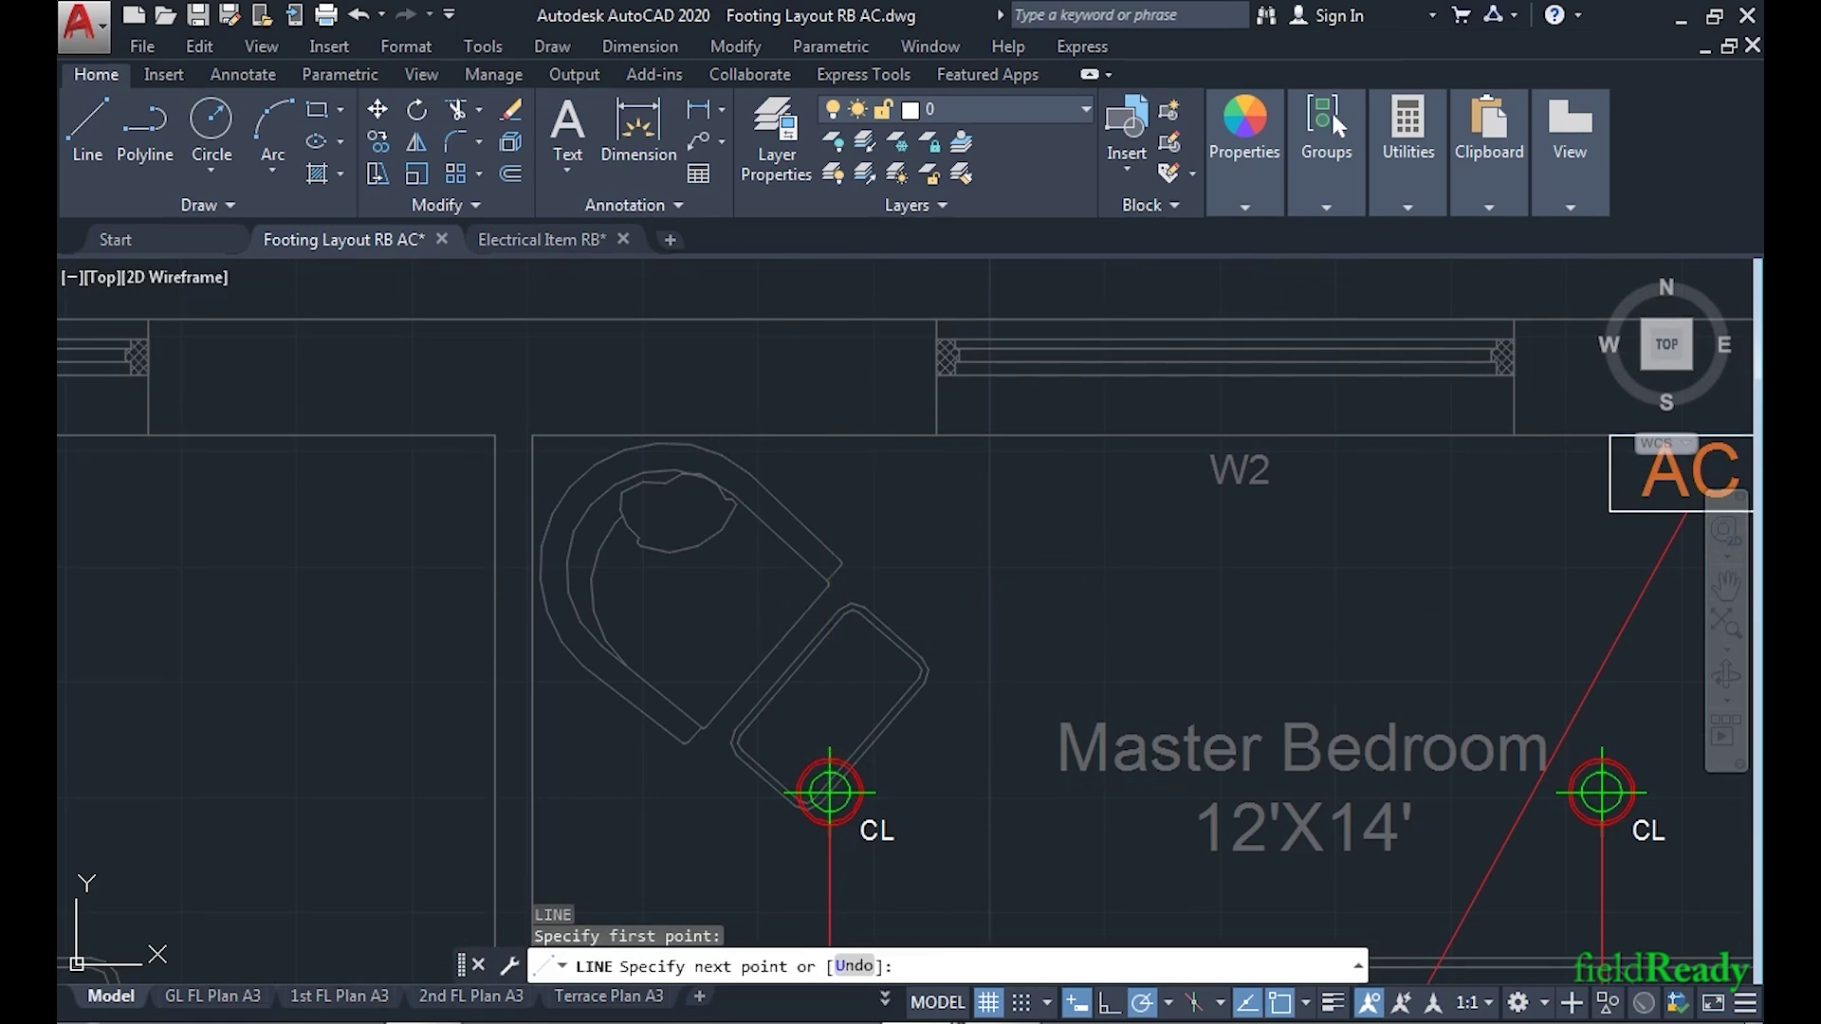
pyautogui.press('Return')
# - Copy the SB symbol beside door D1 by its top-edge midpoint to where the new vertical line meets the window wall
pyautogui.moveTo(777, 548); pyautogui.dragTo(618, 553, button='middle')
pyautogui.scroll(-5, 1342, 471)
pyautogui.moveTo(1482, 809); pyautogui.dragTo(1377, 411, button='middle')
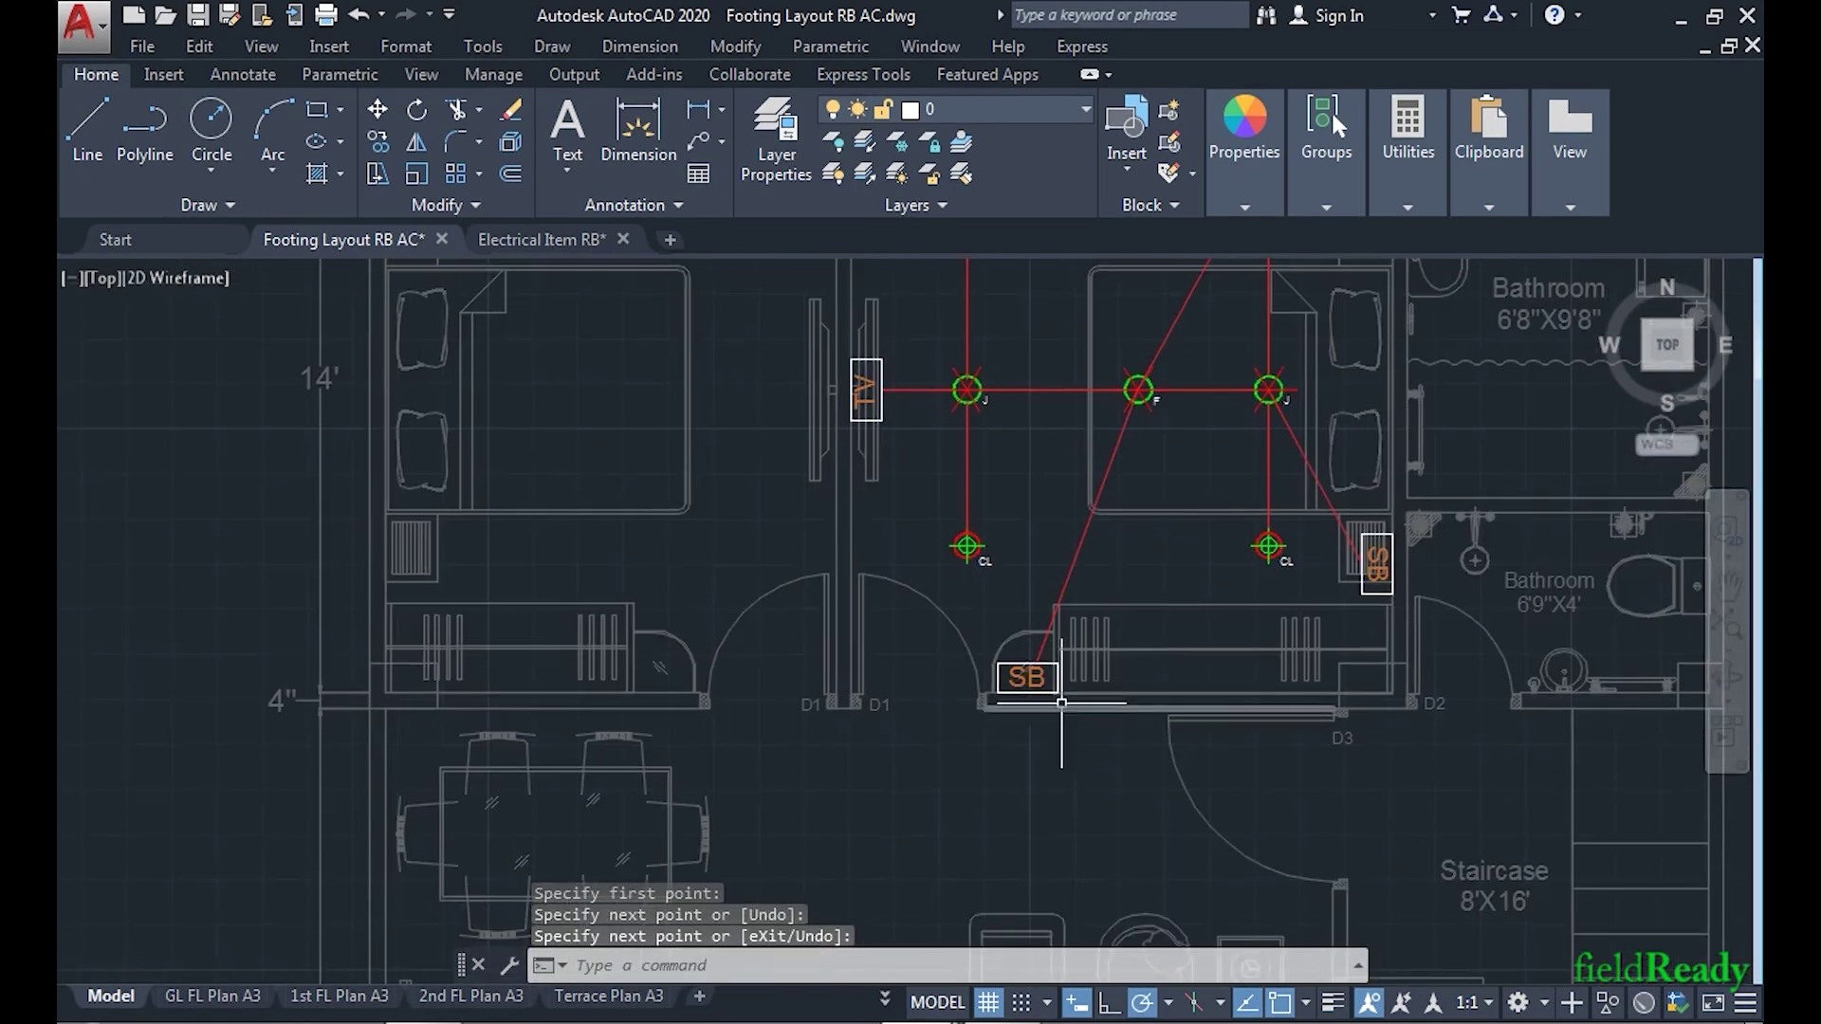
pyautogui.scroll(7, 1061, 707)
pyautogui.click(833, 582)
pyautogui.click(820, 587)
pyautogui.click(804, 536)
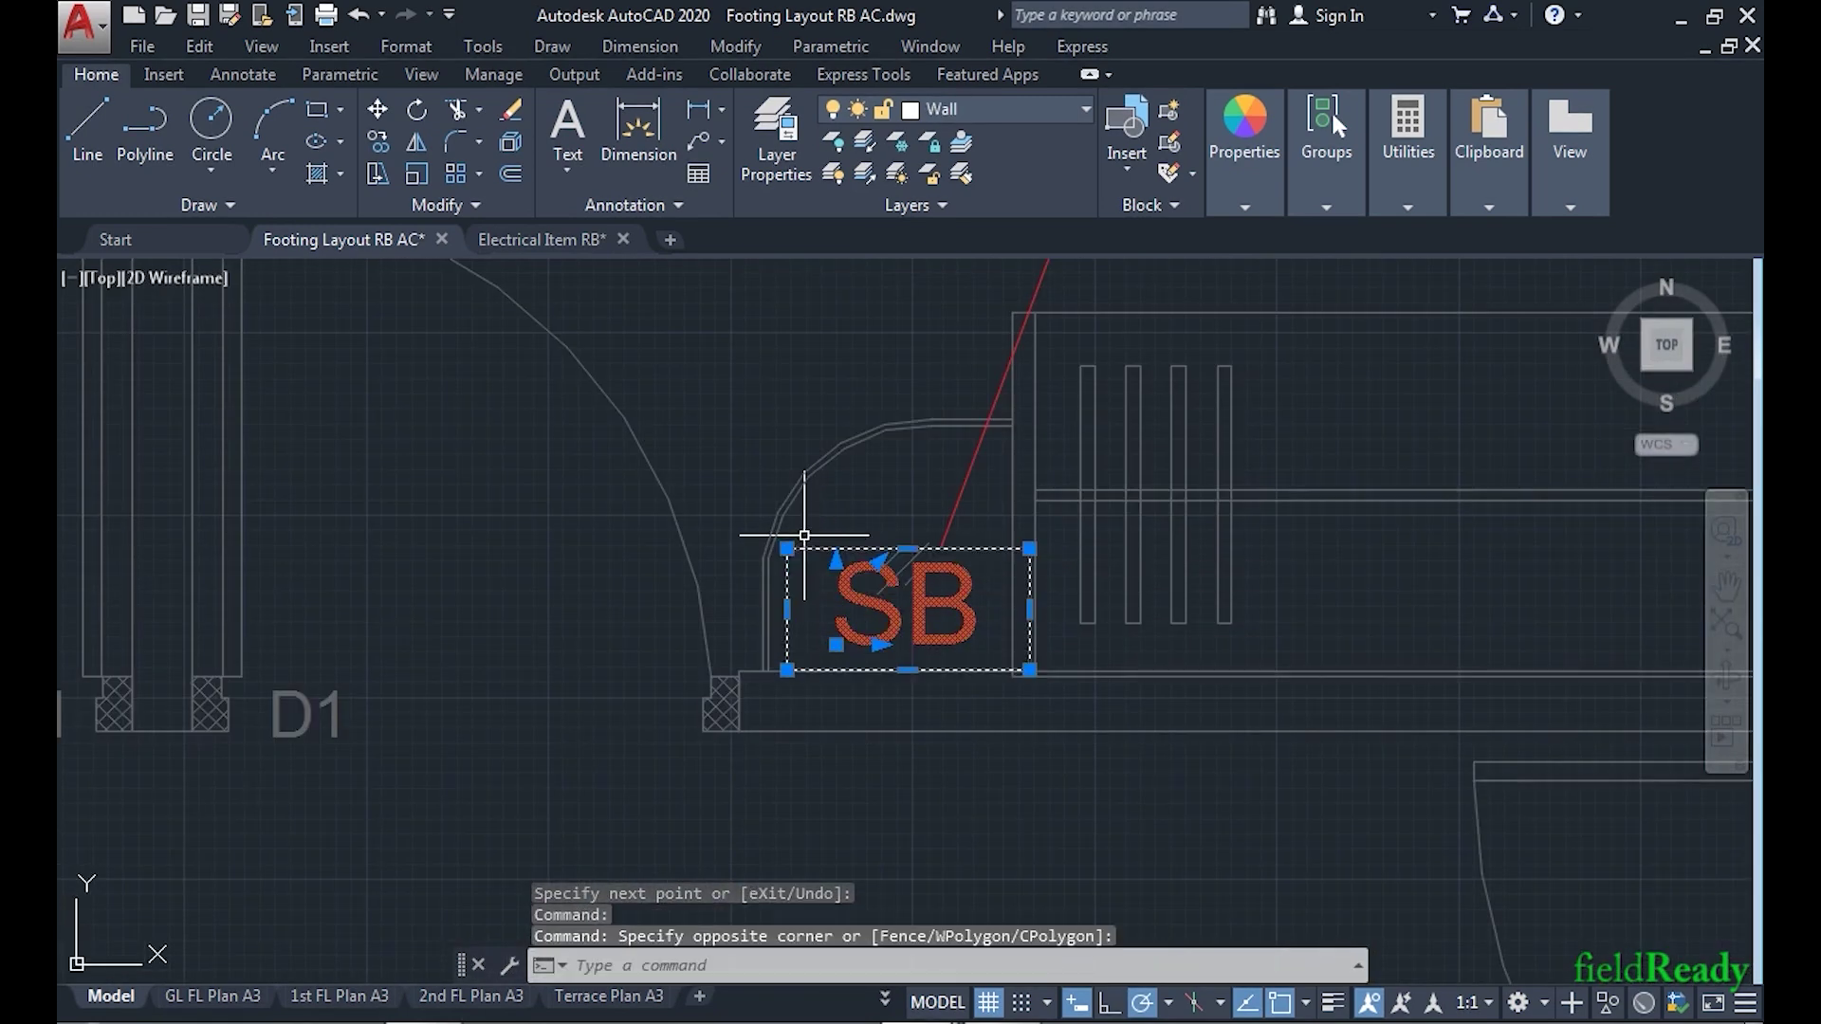
pyautogui.write('co')
pyautogui.press('Return')
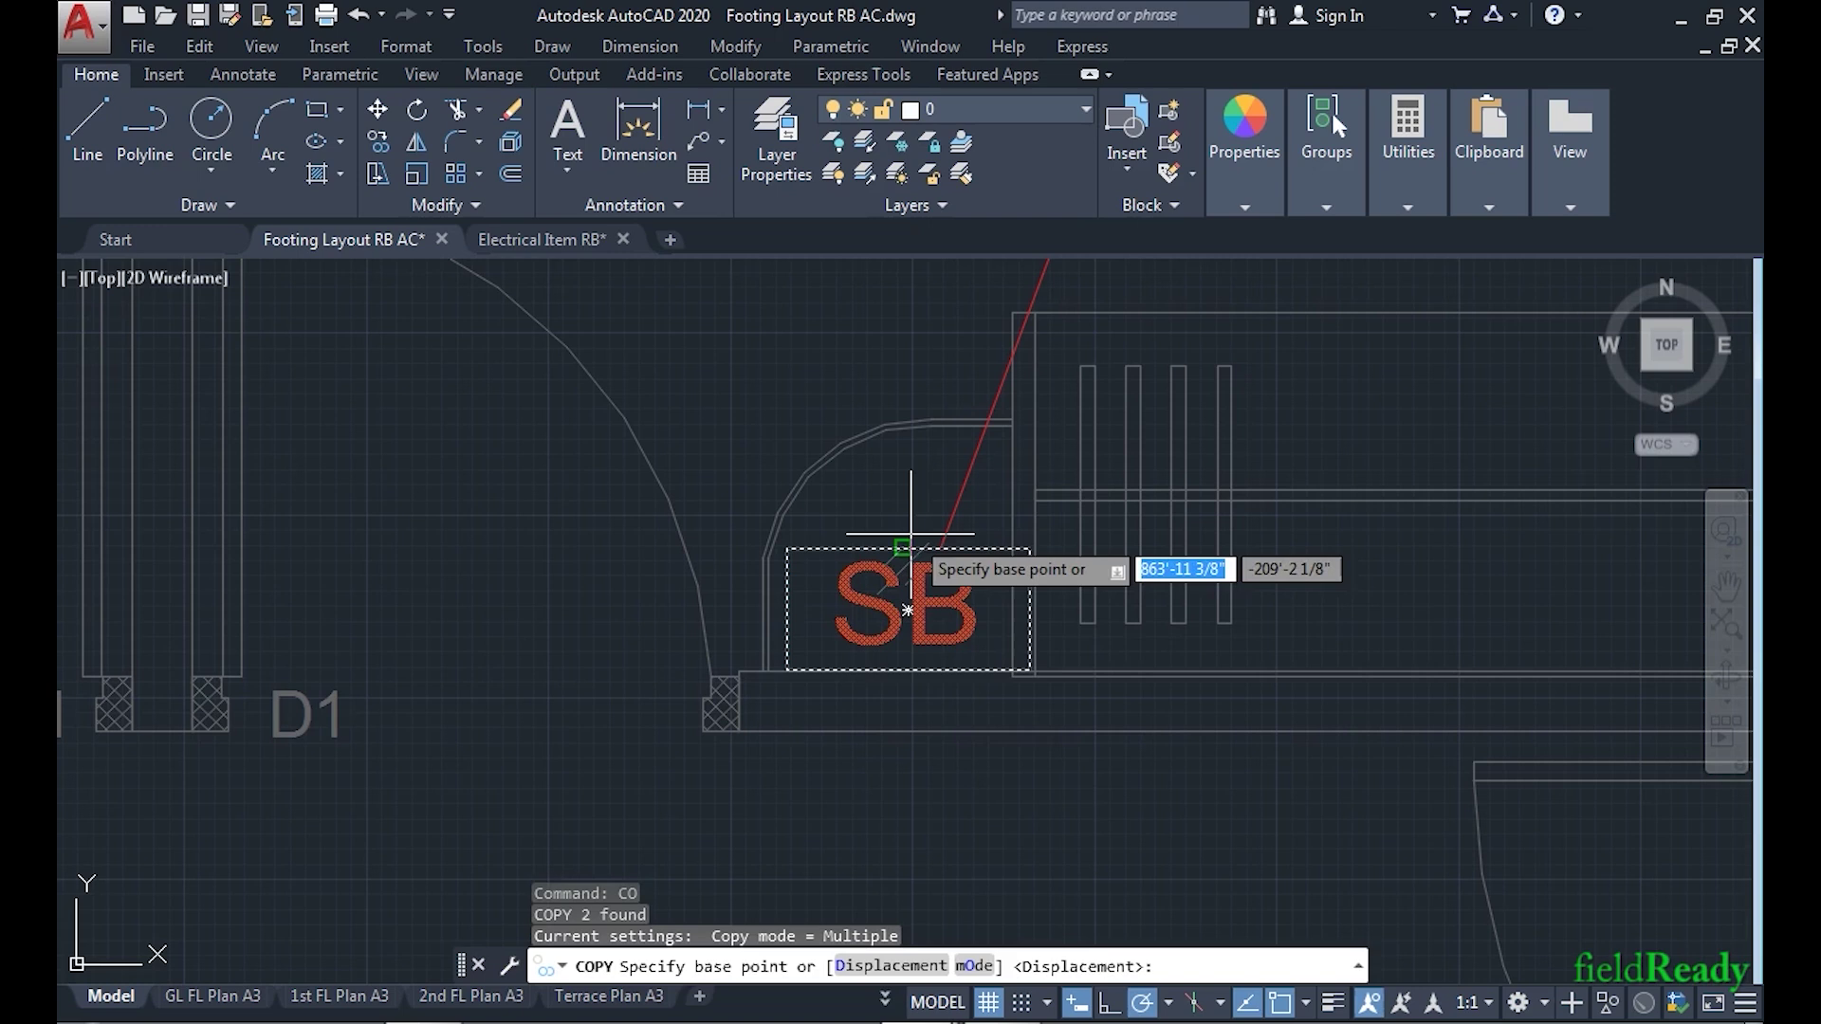
pyautogui.click(908, 548)
pyautogui.scroll(-8, 921, 675)
pyautogui.moveTo(892, 329); pyautogui.dragTo(944, 659, button='middle')
pyautogui.scroll(8, 937, 654)
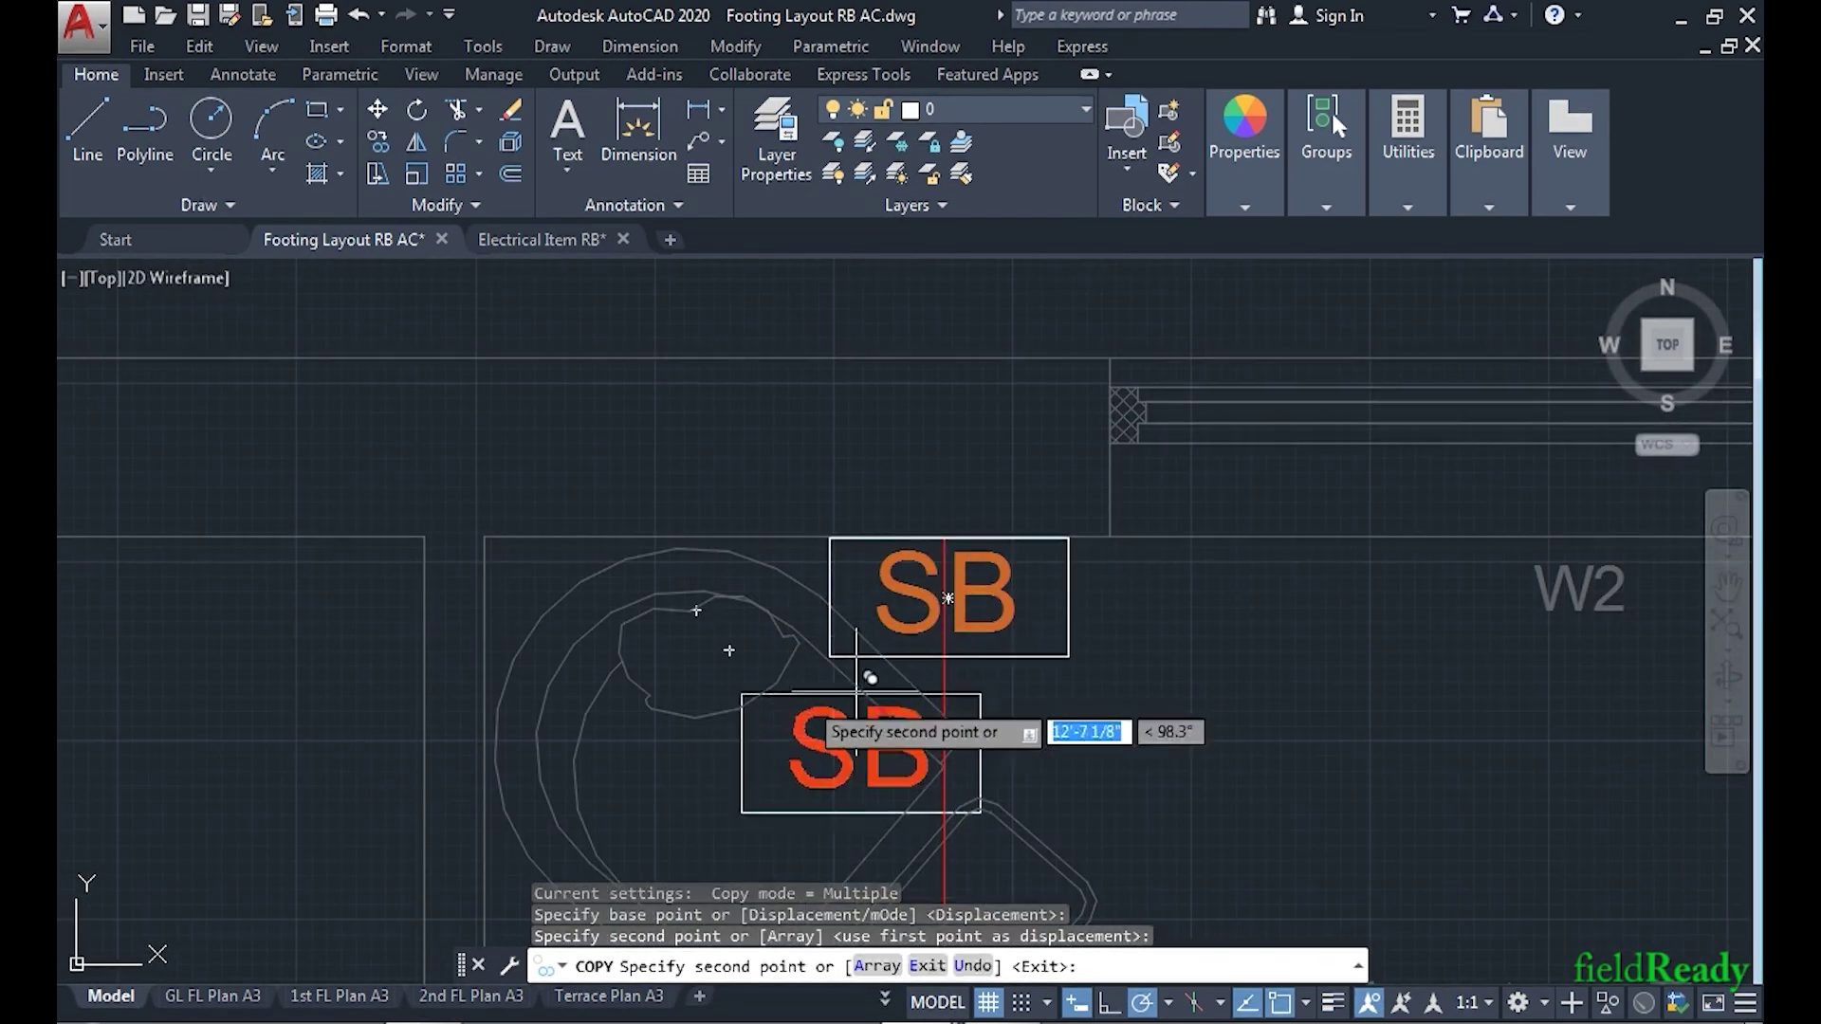
pyautogui.click(942, 658)
# - Stretch the wall end of the vertical line down to the lower edge of the new SB symbol
pyautogui.click(942, 681)
pyautogui.click(944, 536)
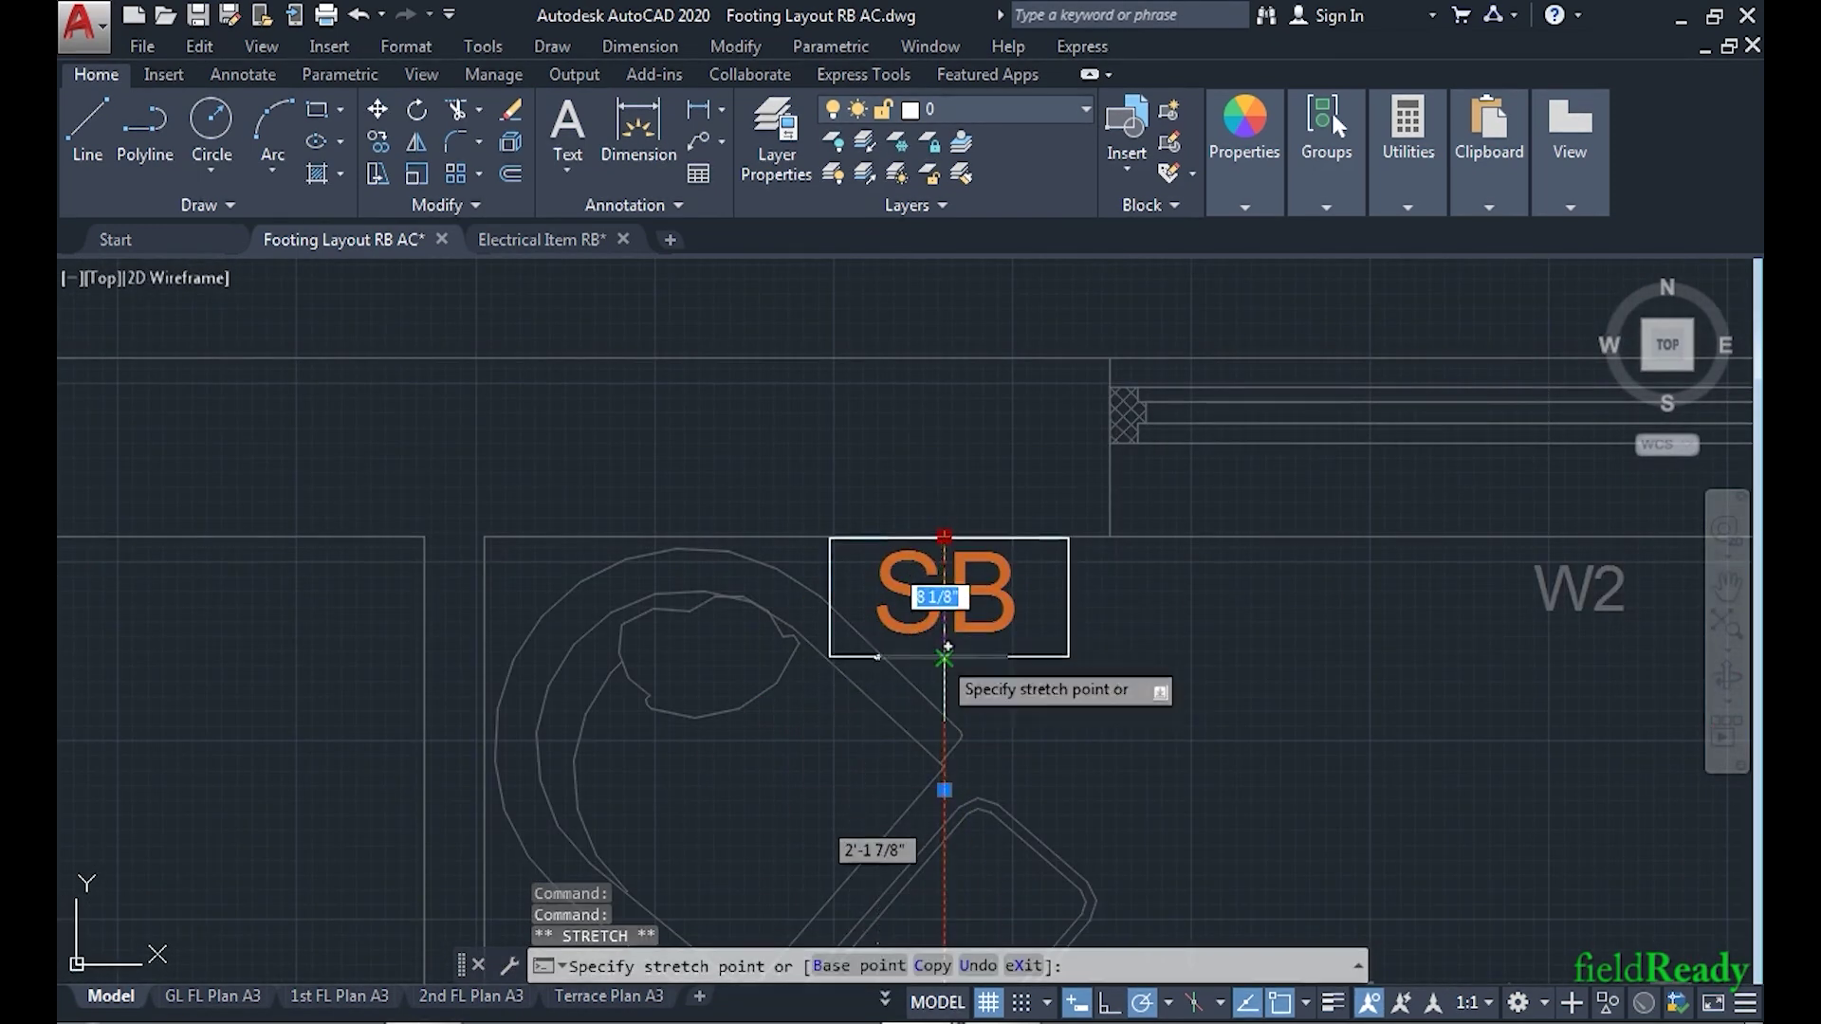
pyautogui.click(944, 656)
pyautogui.press('Escape')
# - Copy the J and F junction box symbols from the legend to the open space outside the 6'8"X9'8" bathroom
pyautogui.scroll(-8, 852, 527)
pyautogui.scroll(2, 883, 654)
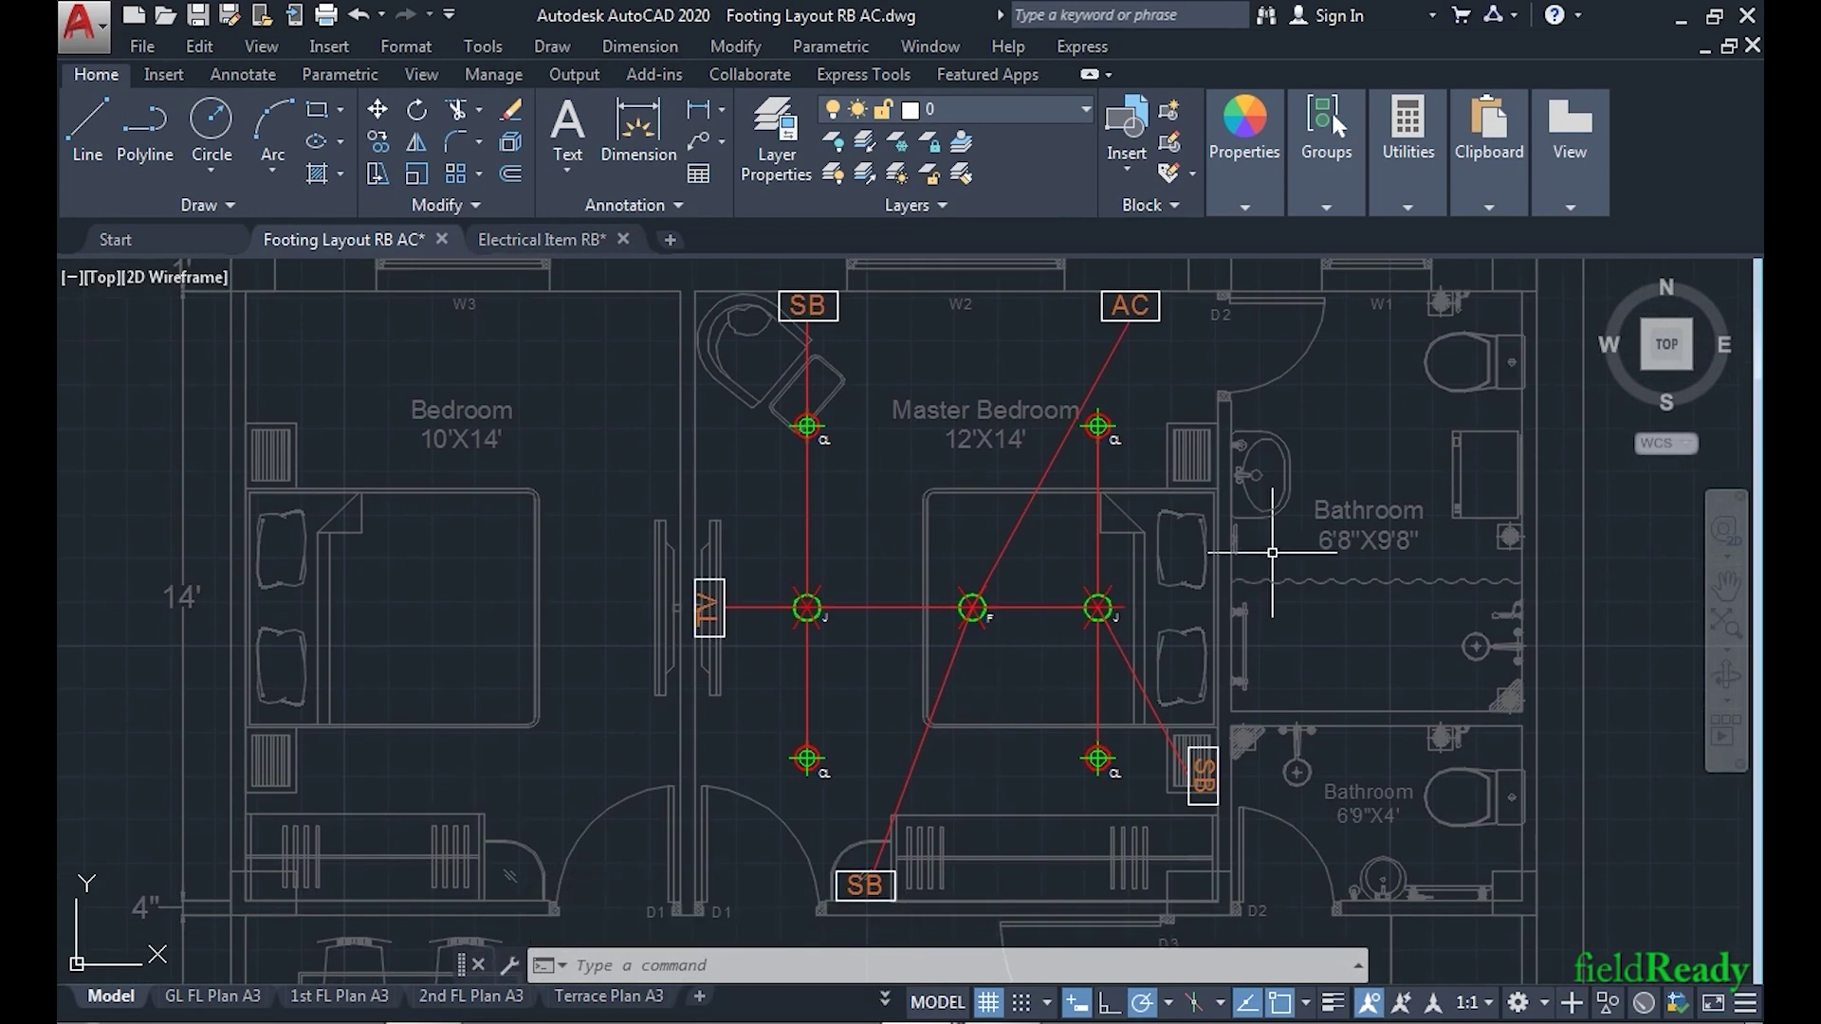
pyautogui.moveTo(1272, 552); pyautogui.dragTo(896, 637, button='middle')
pyautogui.scroll(2, 959, 653)
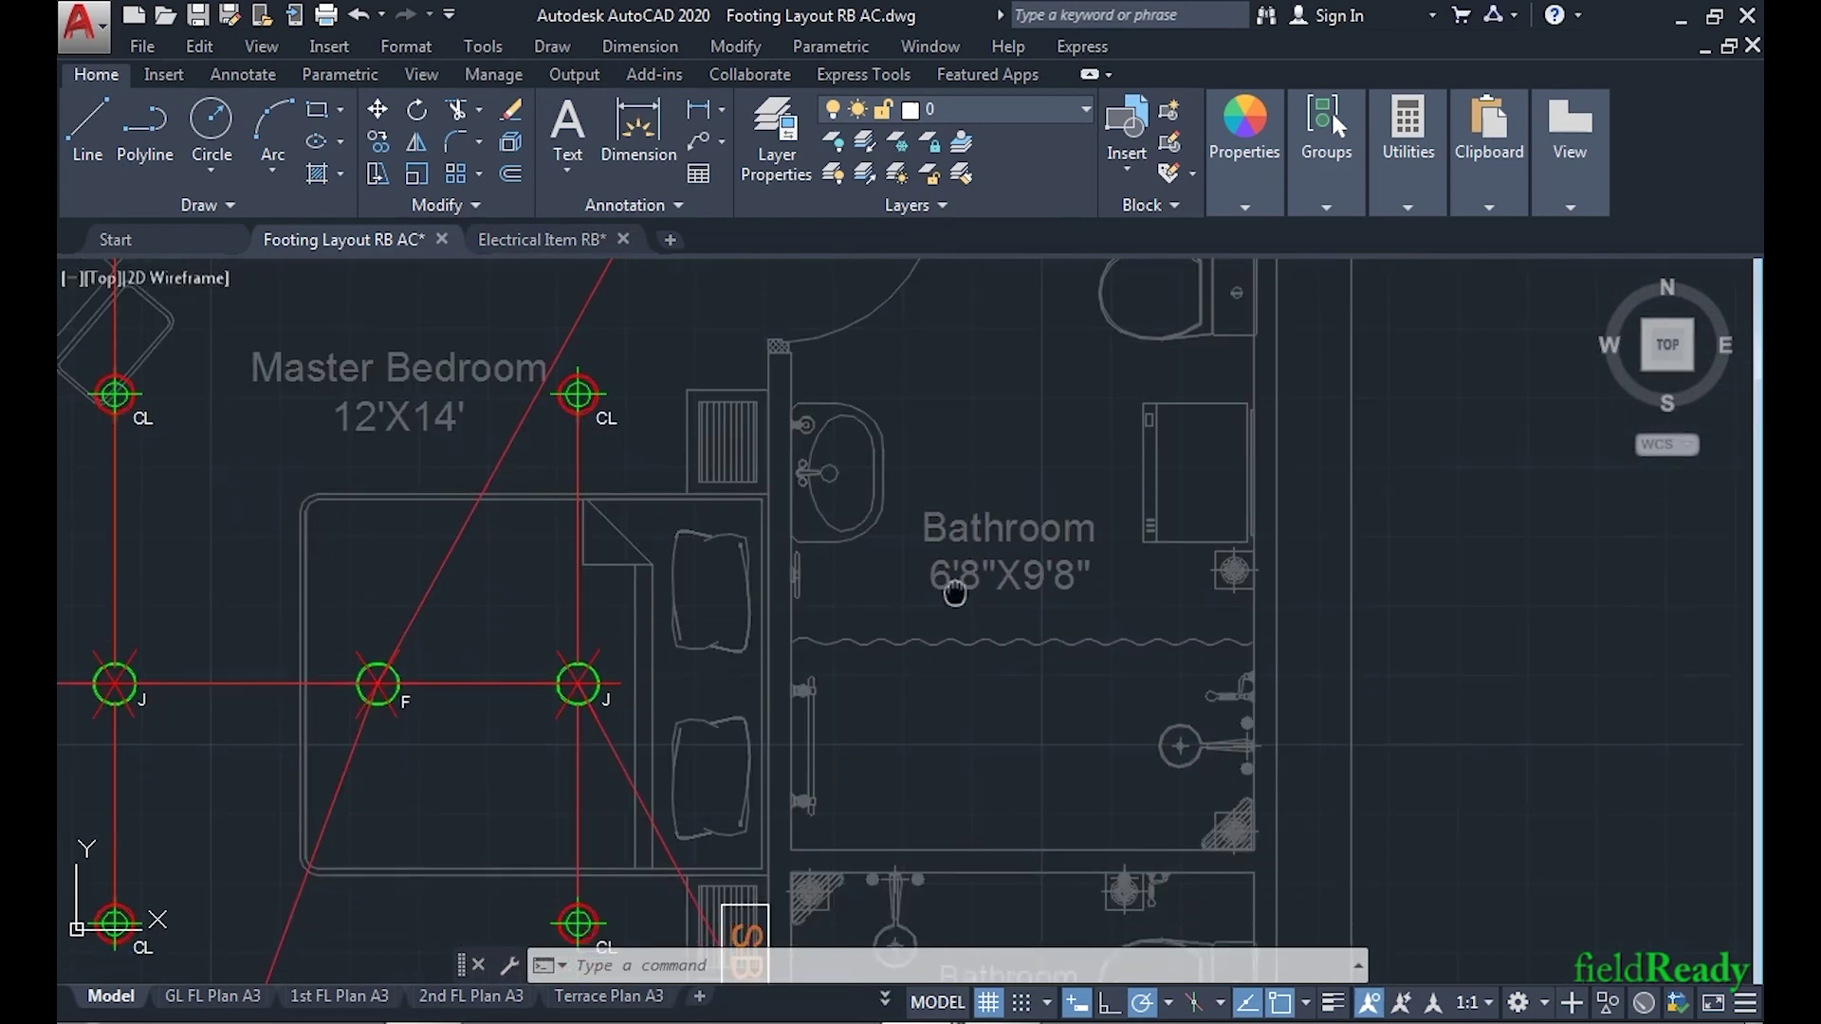
pyautogui.scroll(-2, 1012, 615)
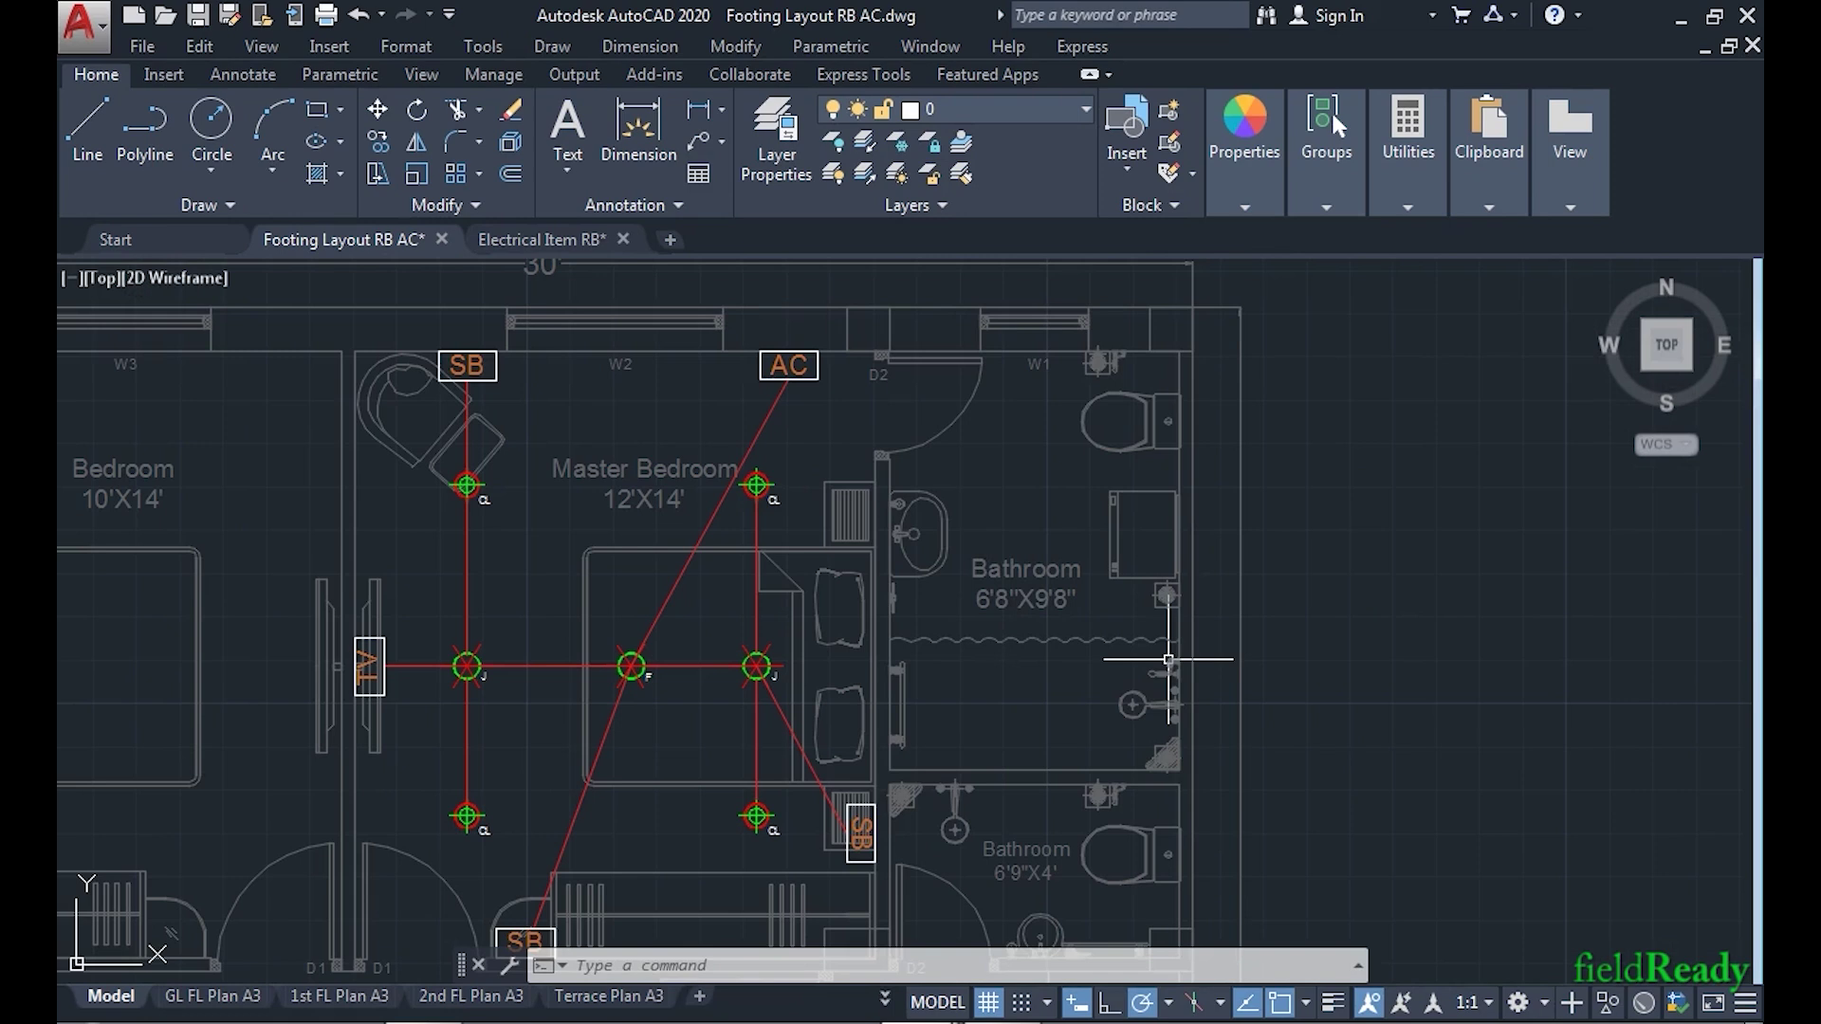
pyautogui.scroll(-3, 1171, 662)
pyautogui.scroll(5, 1233, 683)
pyautogui.click(1276, 717)
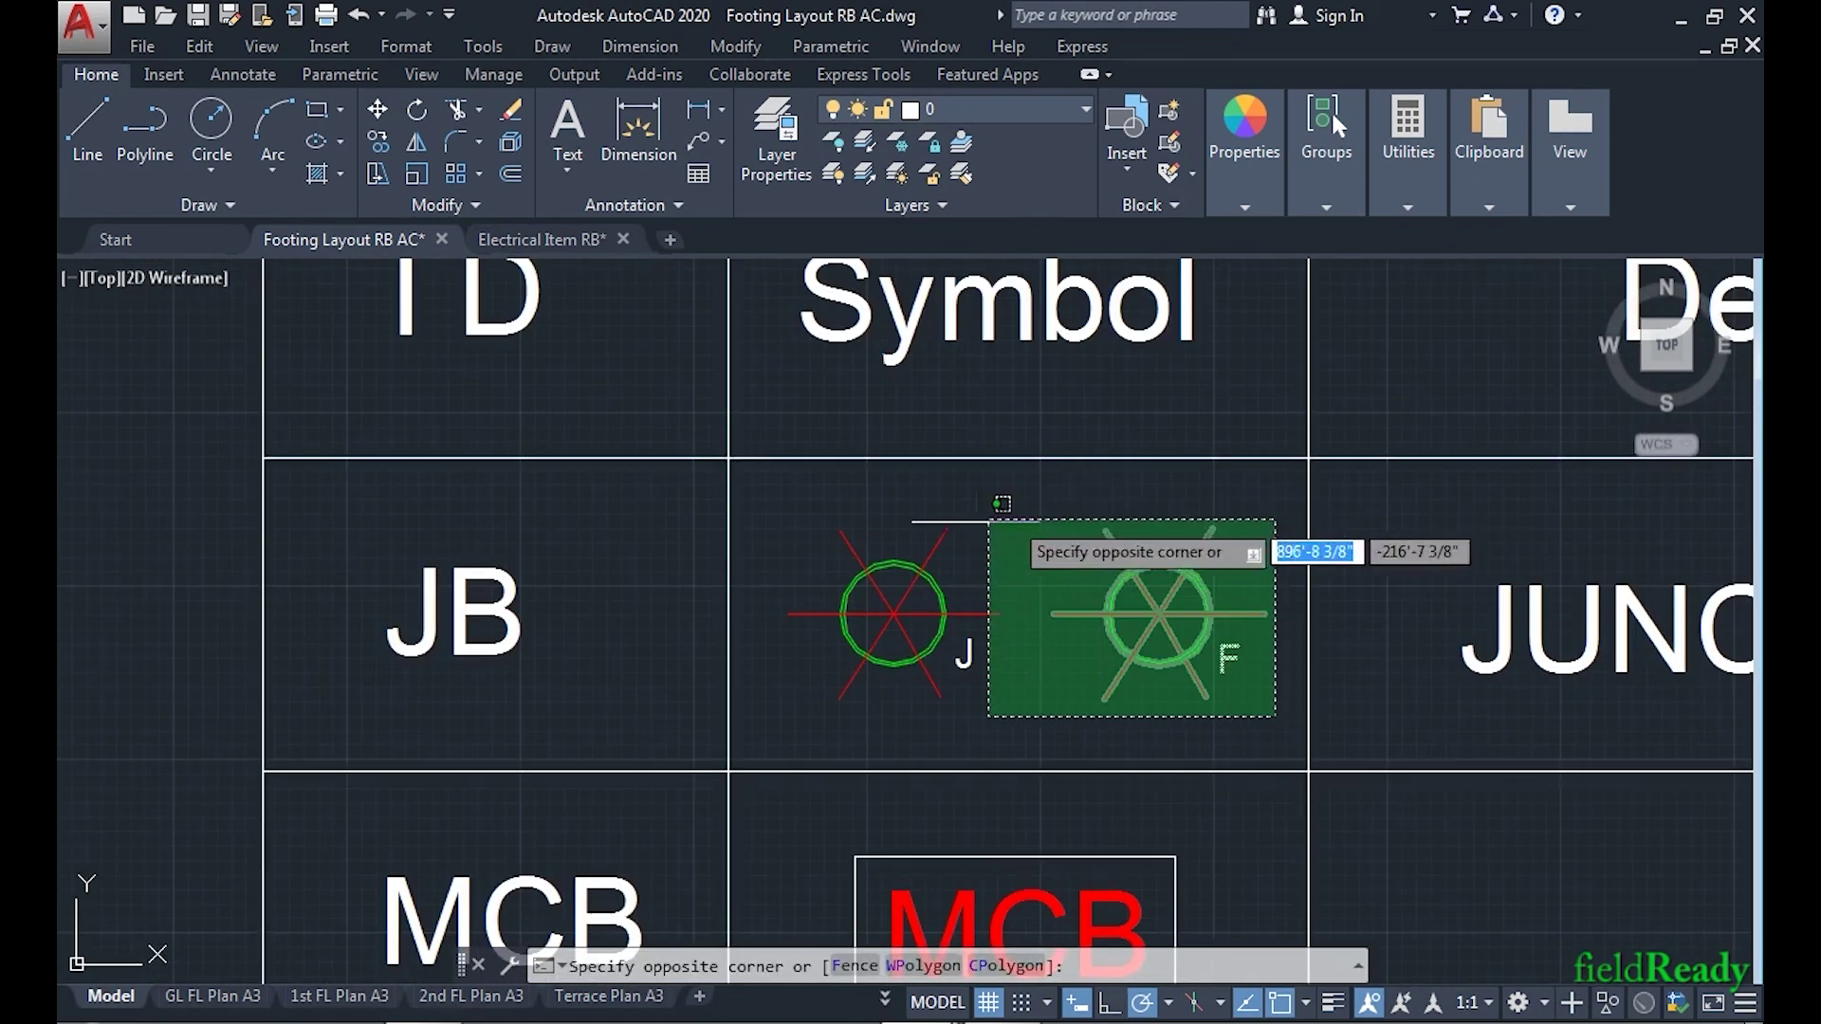
pyautogui.click(780, 512)
pyautogui.write('co')
pyautogui.press('space')
pyautogui.click(1070, 667)
pyautogui.scroll(-5, 1163, 732)
pyautogui.scroll(2, 1080, 616)
pyautogui.click(1158, 467)
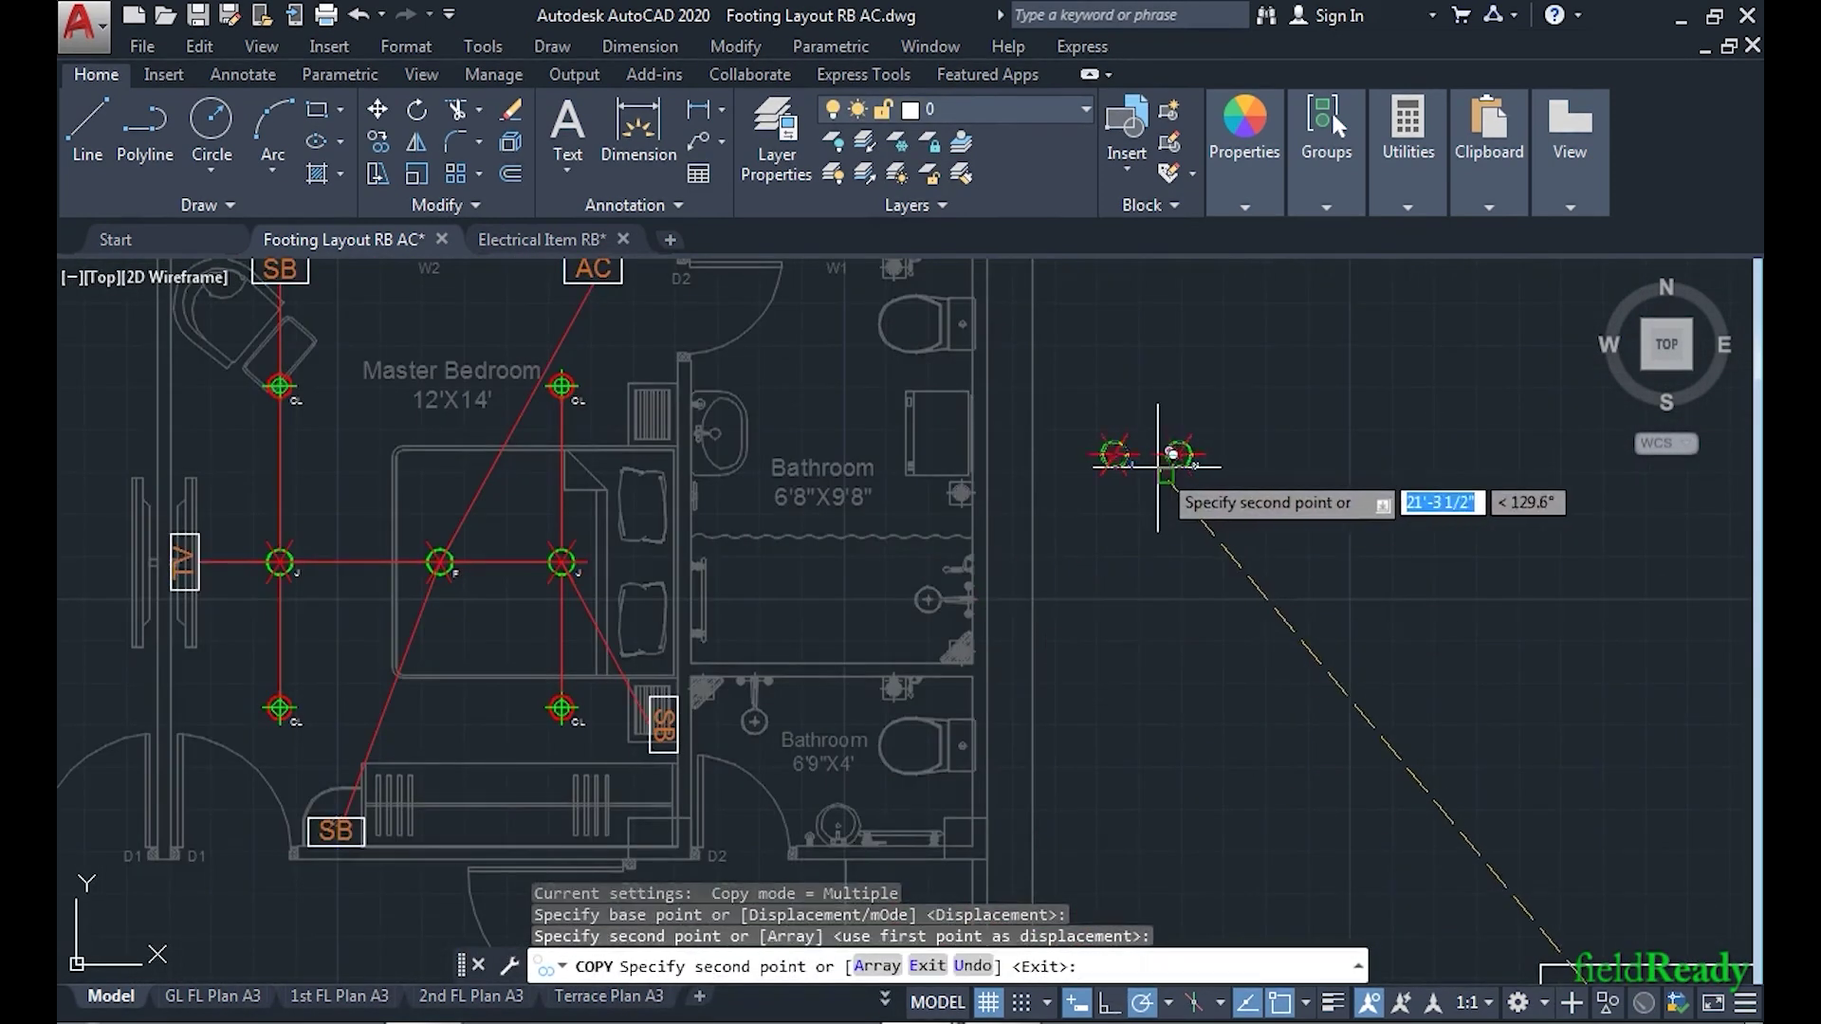
pyautogui.press('space')
# - Move the copied F junction box into the middle of the 6'8"X9'8" bathroom, beside its room label
pyautogui.scroll(4, 1198, 450)
pyautogui.click(1260, 565)
pyautogui.click(1074, 330)
pyautogui.write('m')
pyautogui.press('space')
pyautogui.click(1145, 463)
pyautogui.scroll(-4, 1167, 530)
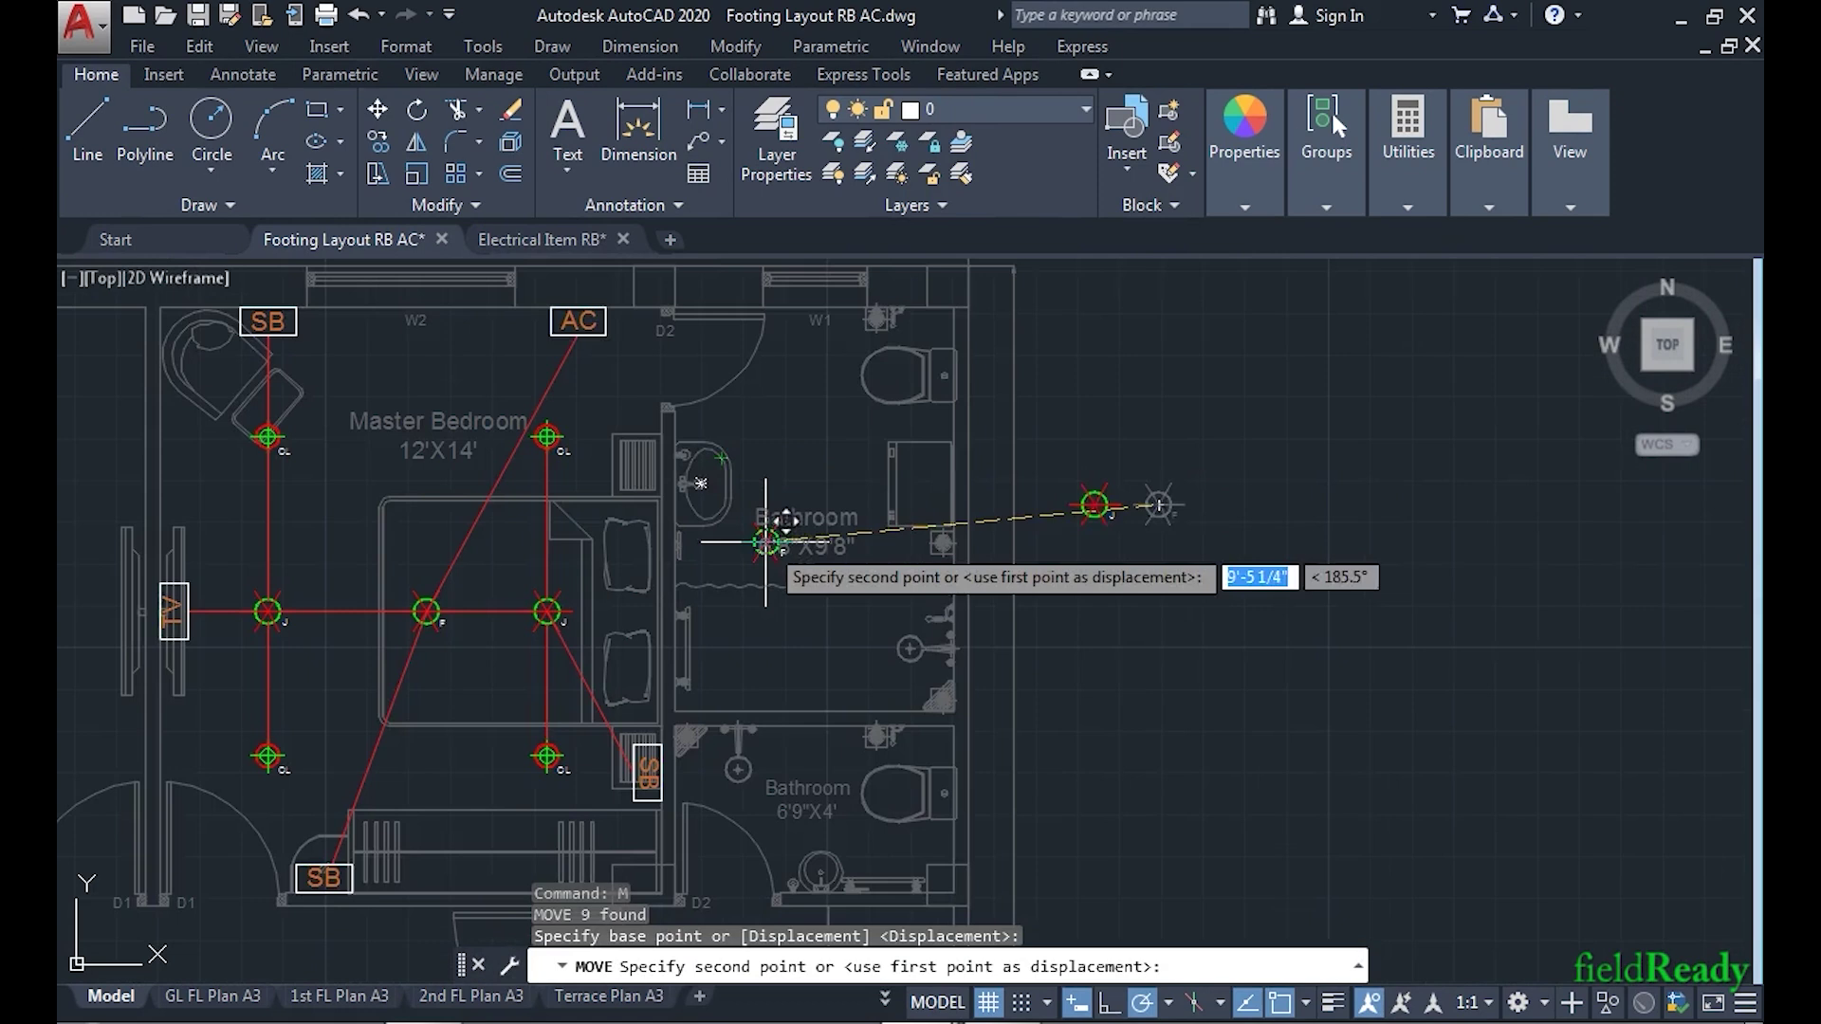
pyautogui.scroll(2, 835, 498)
pyautogui.scroll(-2, 839, 501)
pyautogui.click(816, 523)
# - Move the 6'8"X9'8" bathroom name and size labels down into the shower area, clear of the F junction box
pyautogui.scroll(4, 896, 541)
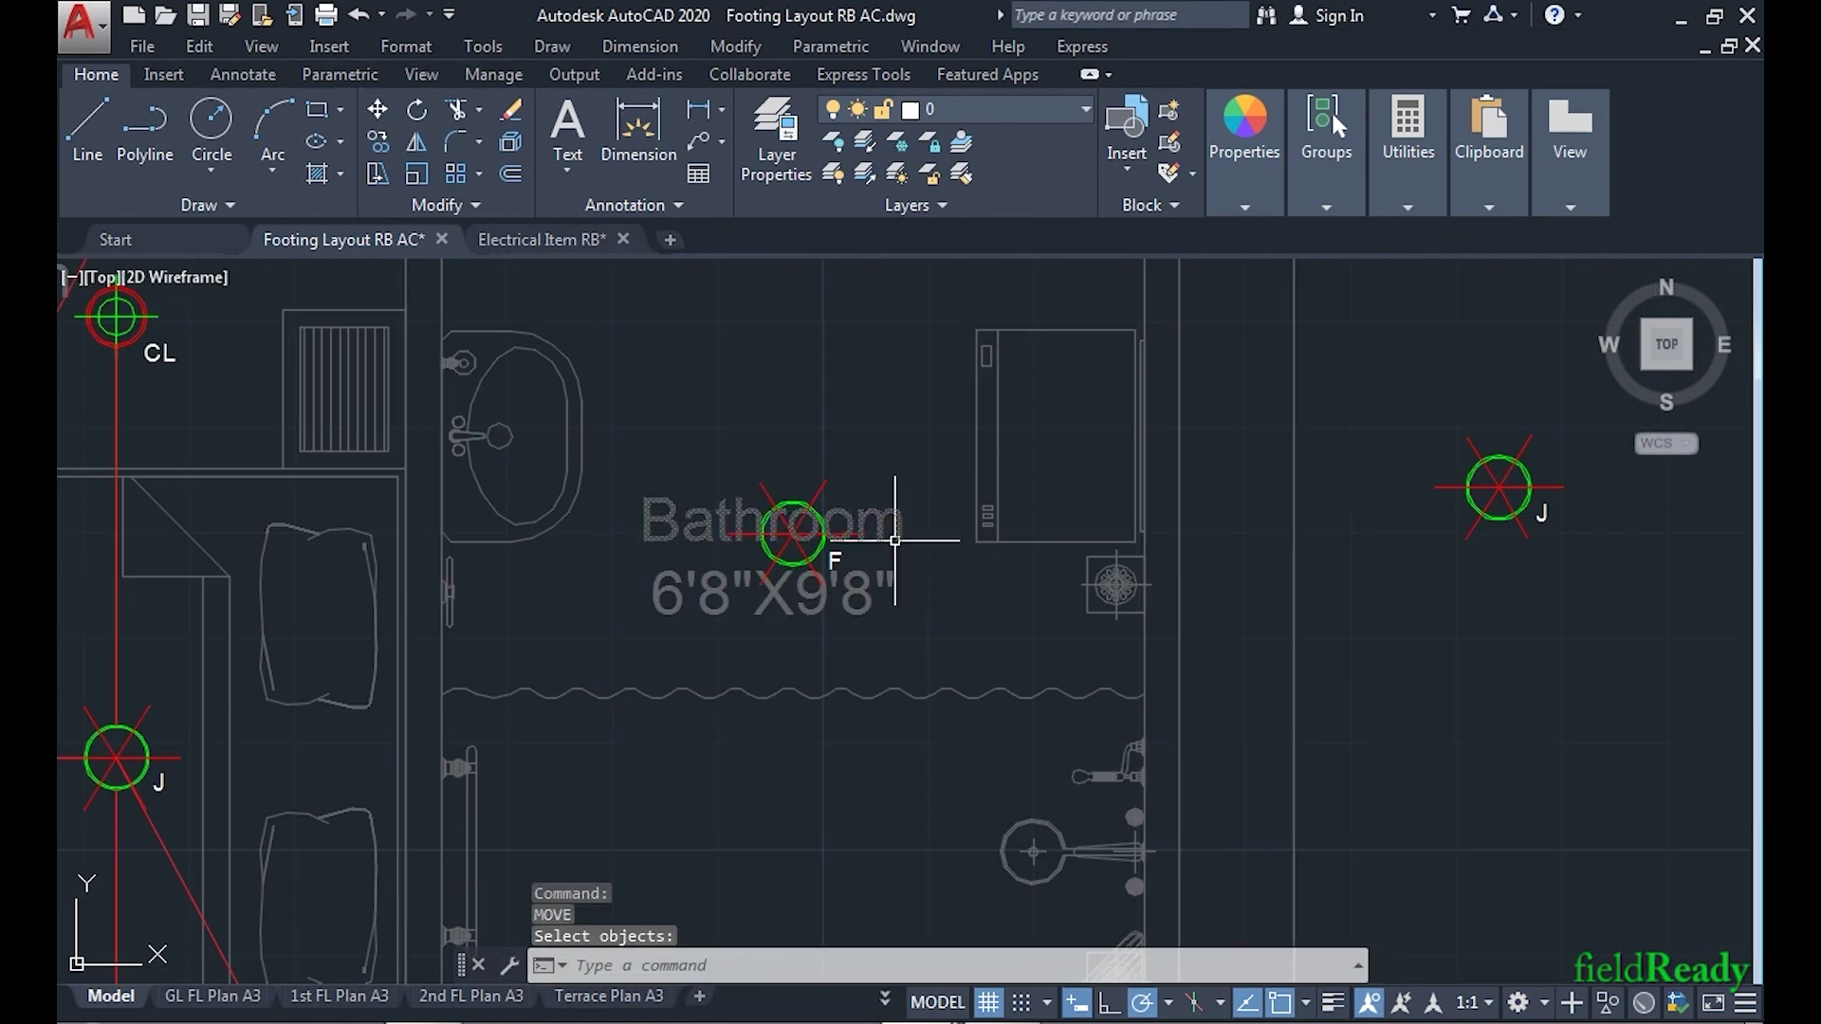
pyautogui.click(922, 542)
pyautogui.click(894, 479)
pyautogui.click(907, 645)
pyautogui.click(857, 589)
pyautogui.write('m')
pyautogui.press('space')
pyautogui.click(800, 633)
pyautogui.scroll(-4, 845, 735)
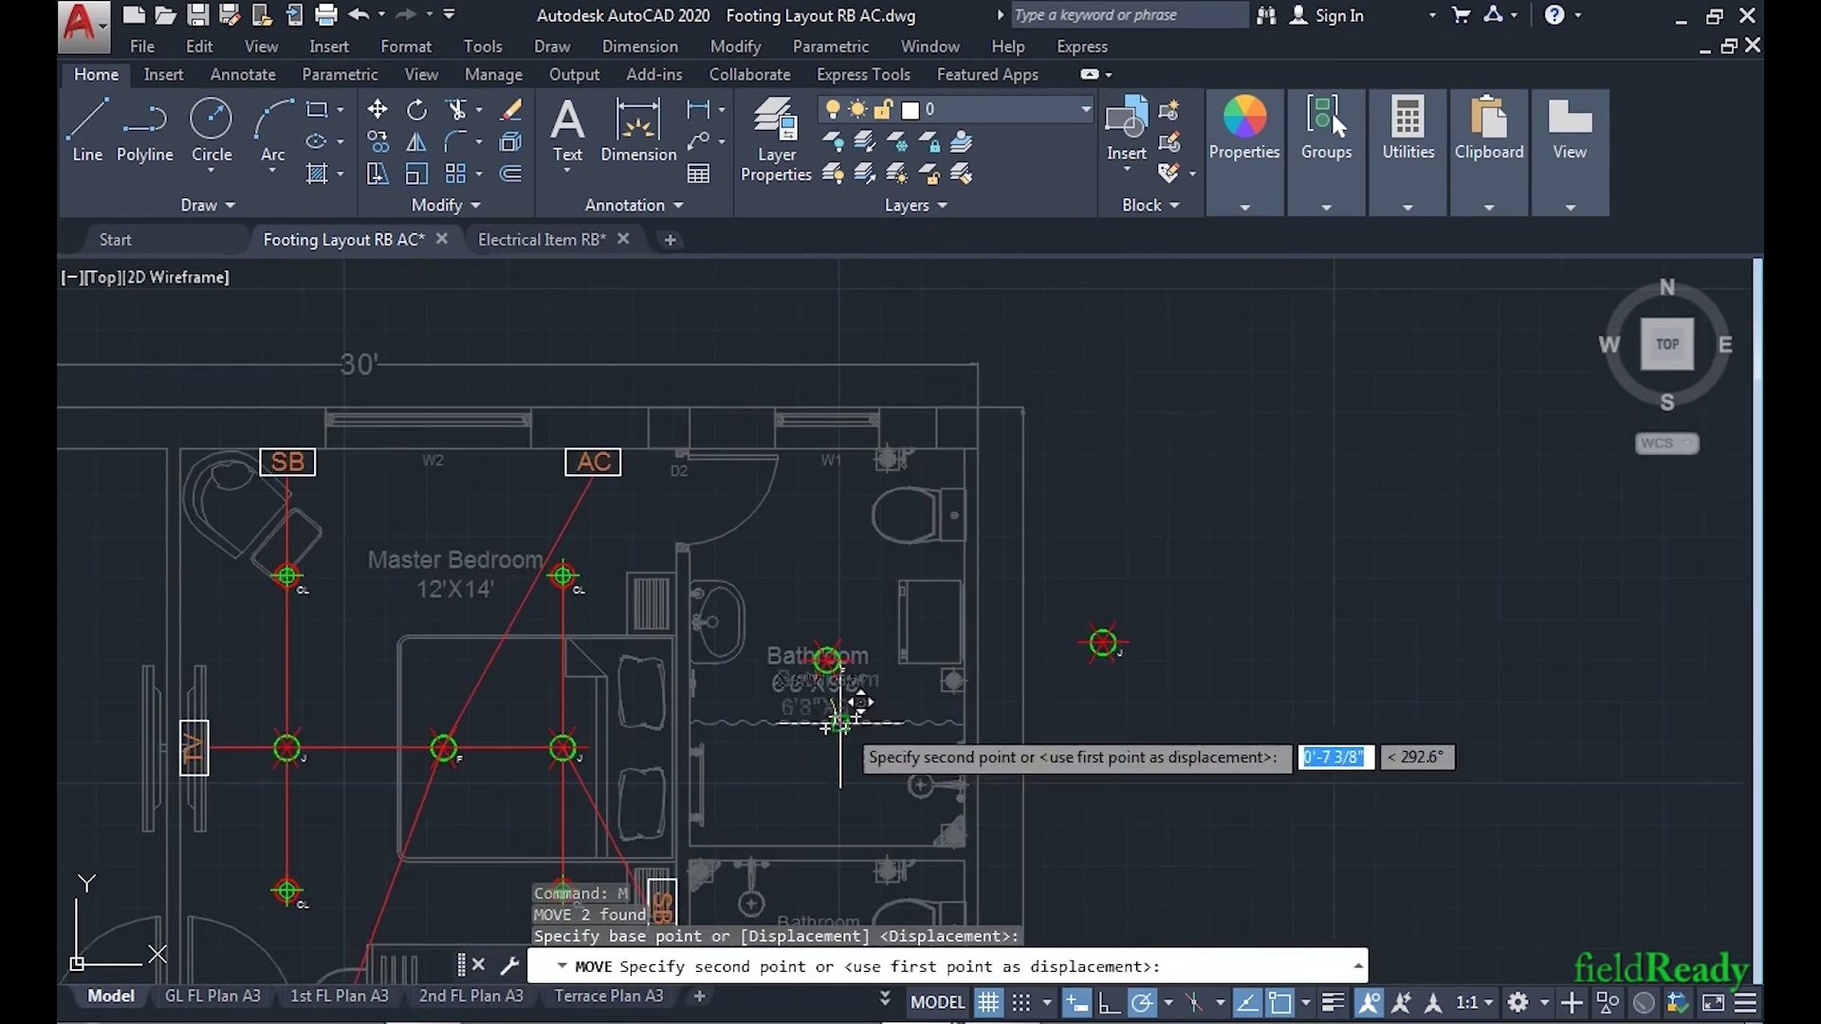
pyautogui.moveTo(841, 723); pyautogui.dragTo(862, 654, button='middle')
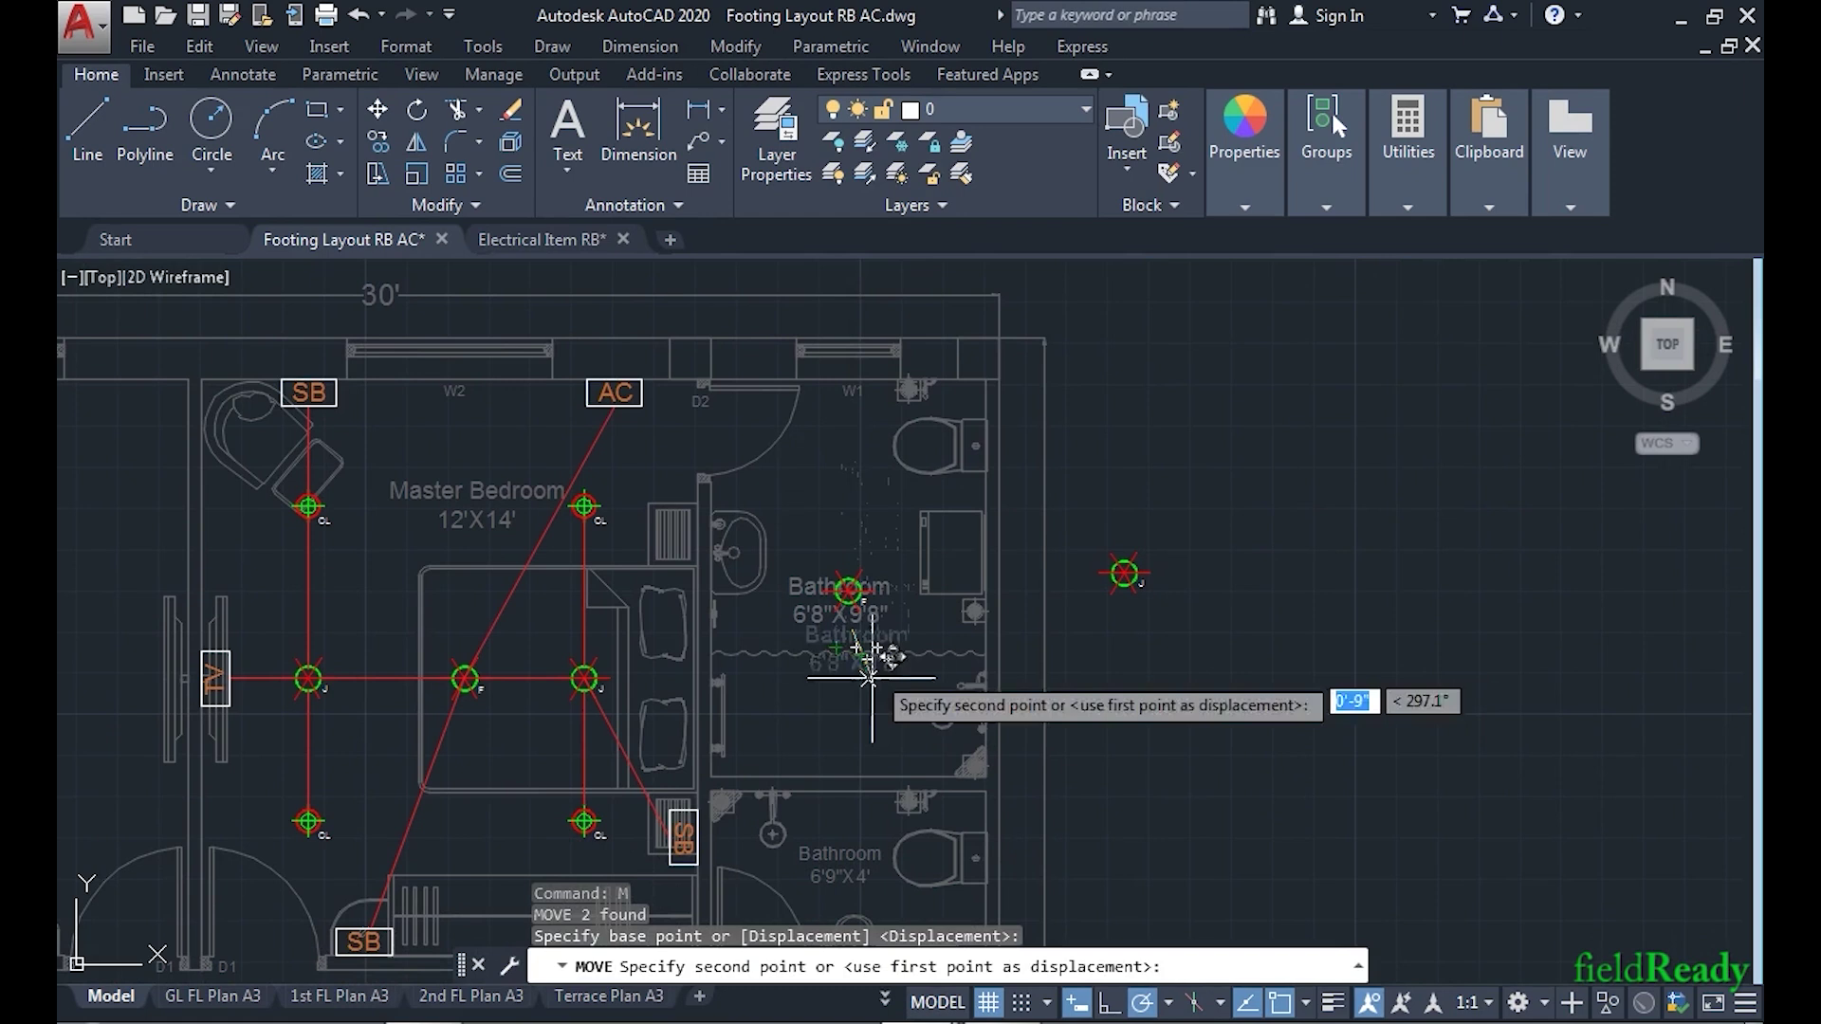
pyautogui.click(852, 765)
# - Copy the CL light symbol from the legend by its centre to about 3'-1" directly above the bathroom's F junction box
pyautogui.scroll(2, 883, 648)
pyautogui.moveTo(882, 648); pyautogui.dragTo(854, 673, button='middle')
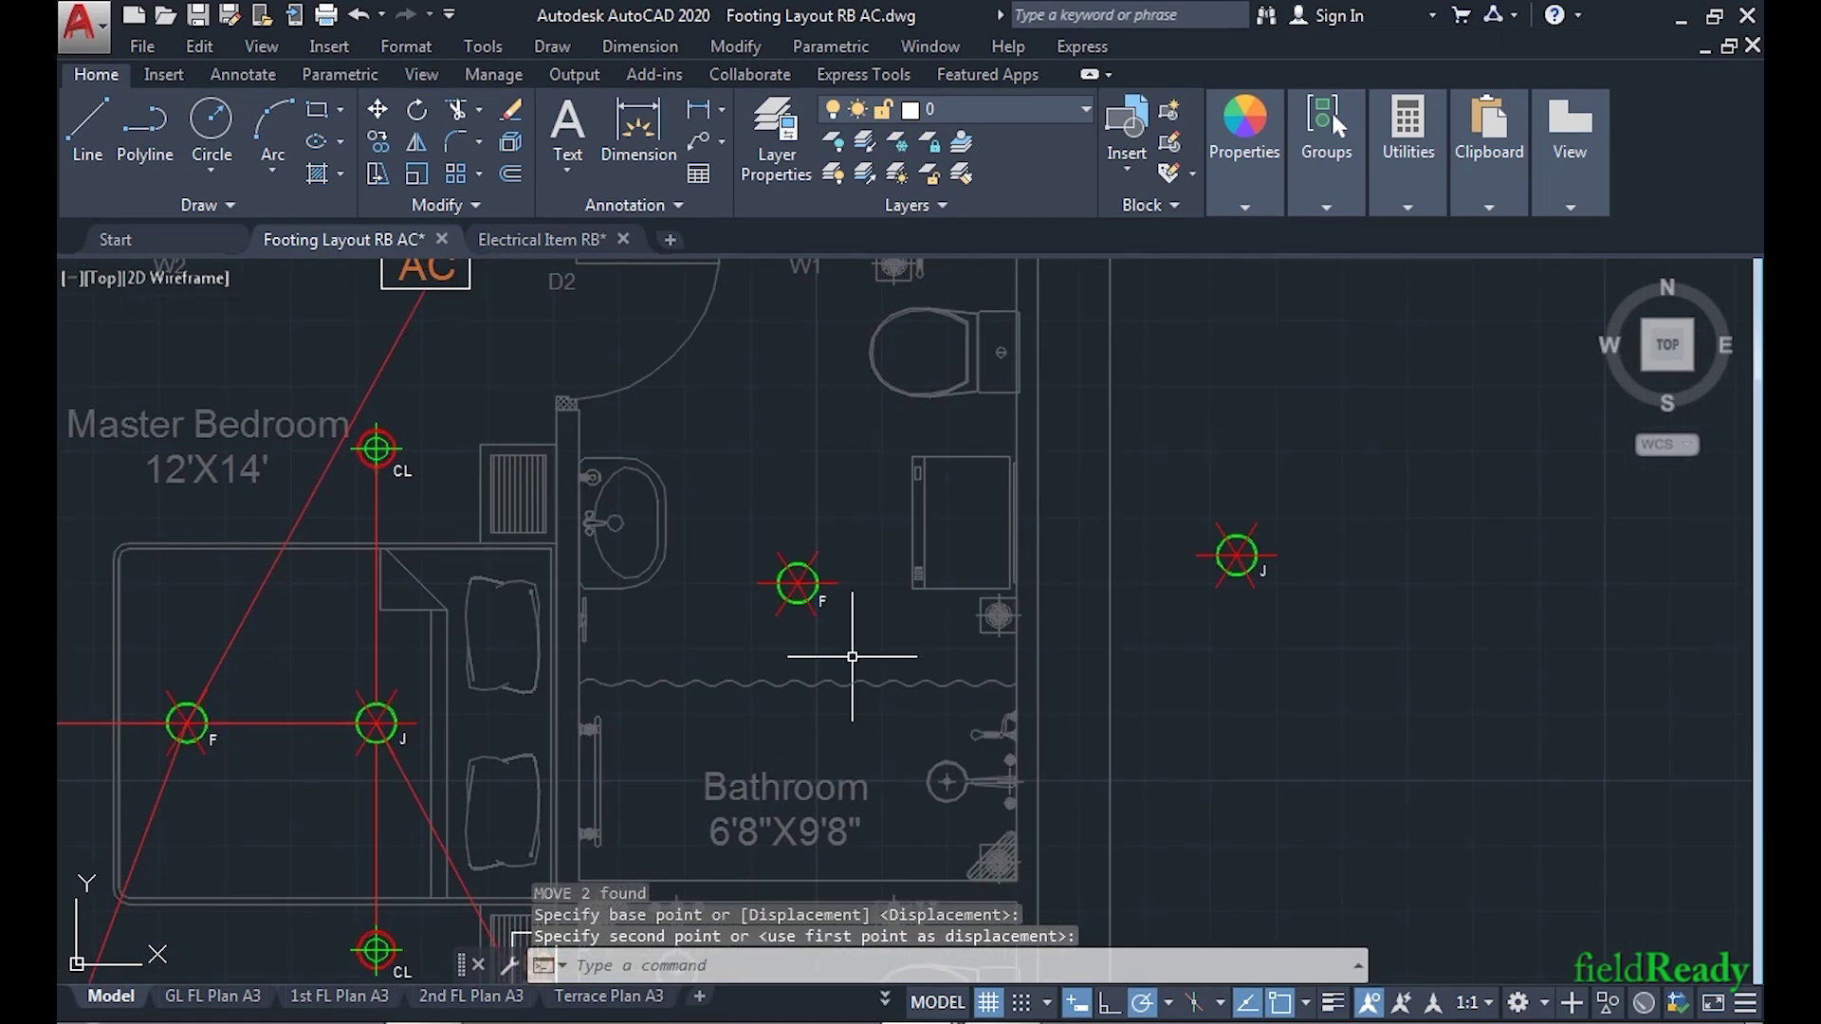
pyautogui.scroll(-5, 831, 573)
pyautogui.scroll(6, 1179, 712)
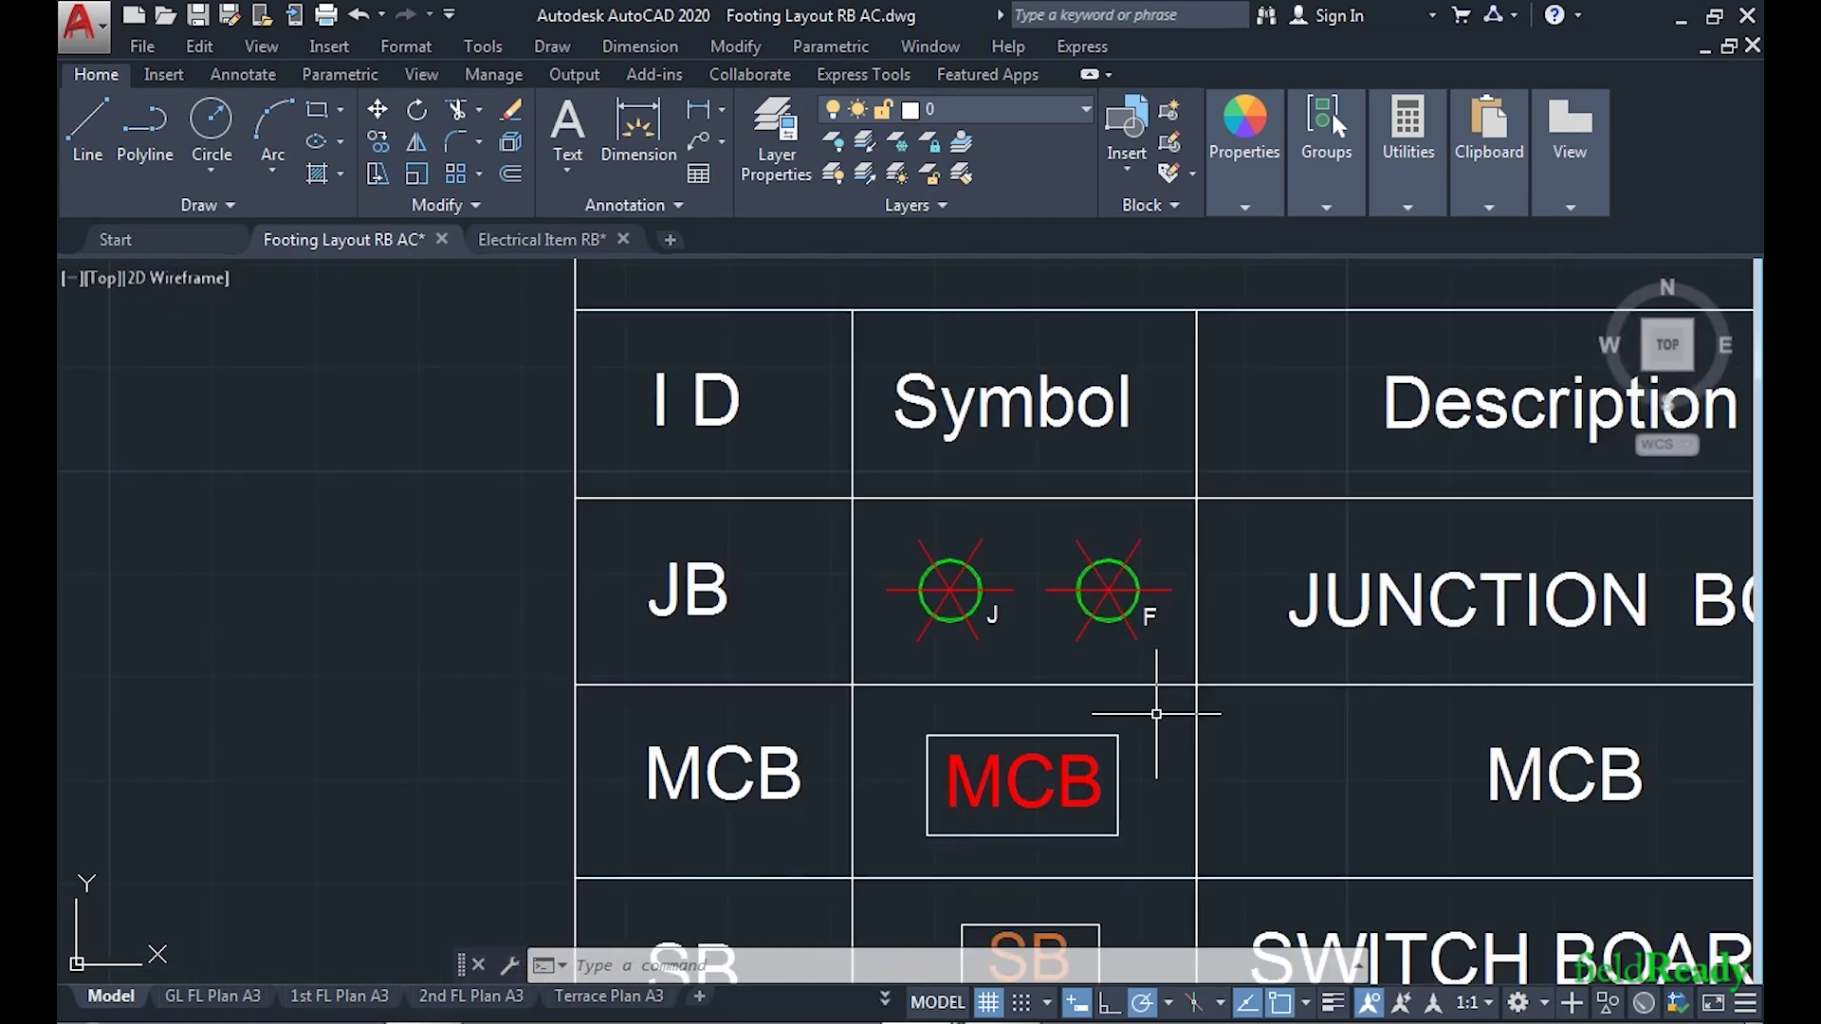
pyautogui.scroll(-2, 1167, 721)
pyautogui.scroll(4, 986, 474)
pyautogui.click(1068, 639)
pyautogui.click(772, 419)
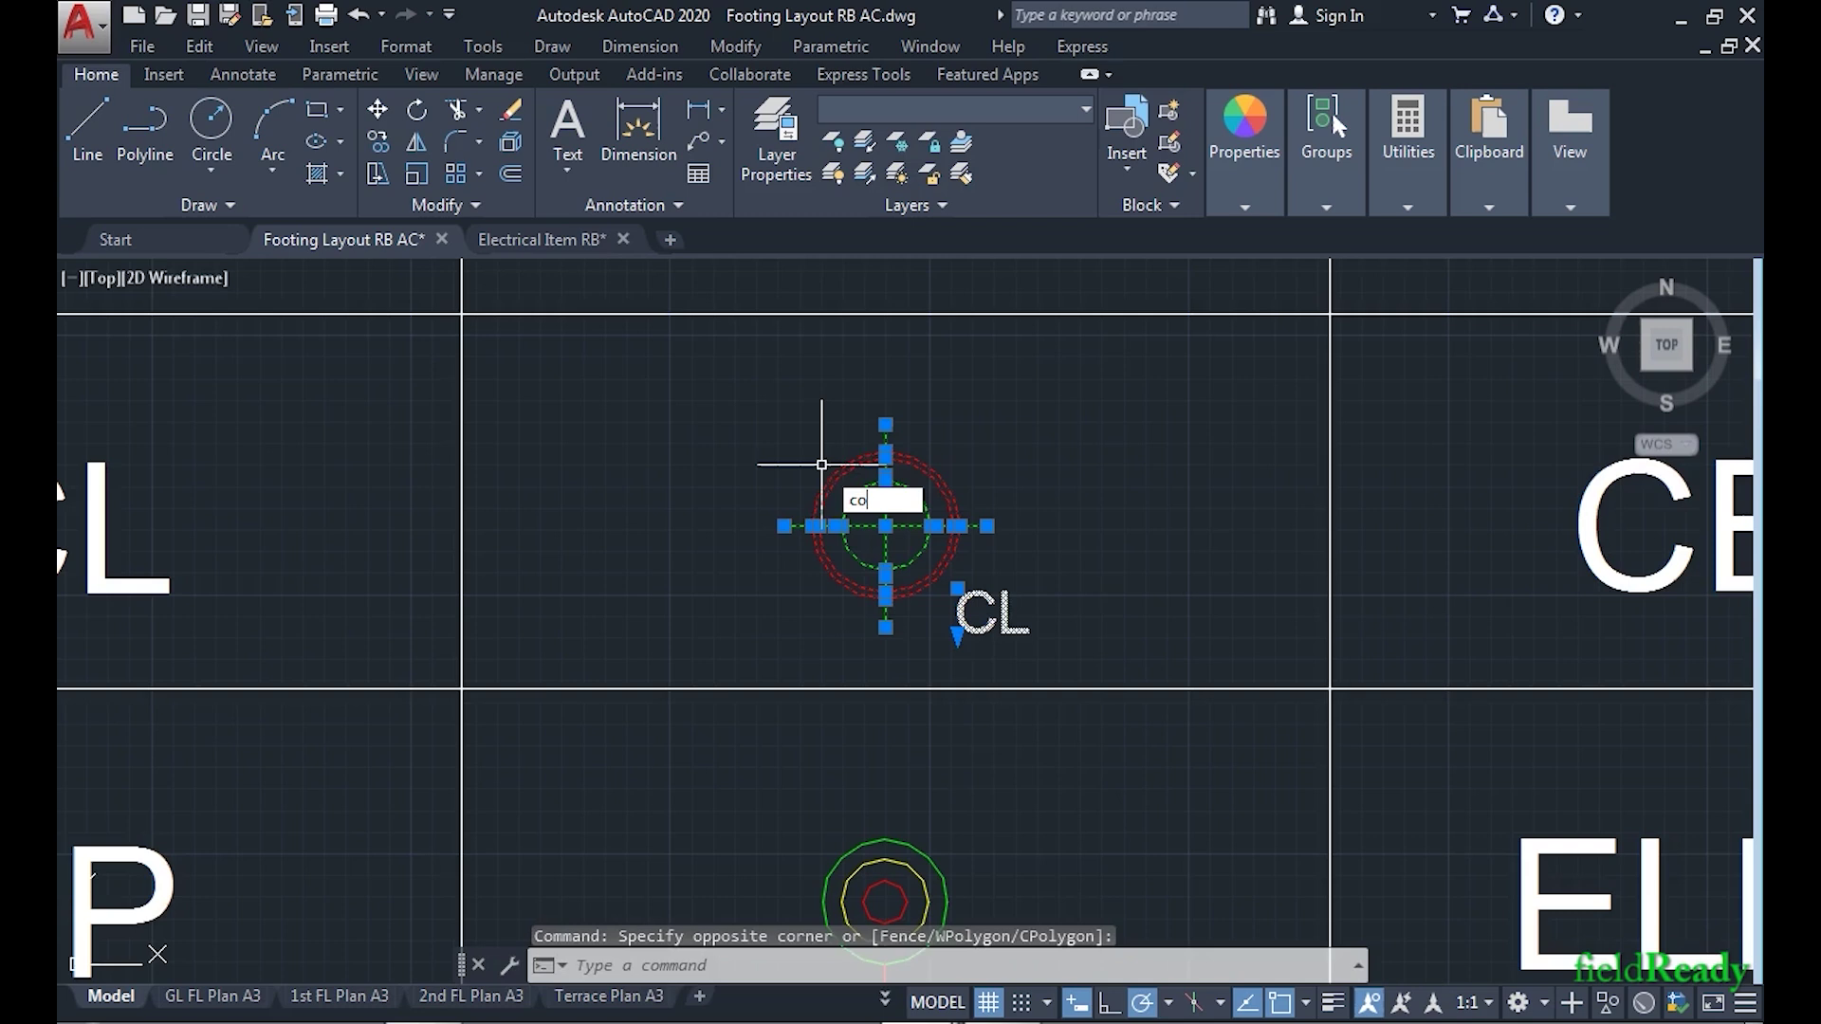
pyautogui.write('co')
pyautogui.press('Return')
pyautogui.click(886, 524)
pyautogui.scroll(-5, 1181, 773)
pyautogui.scroll(5, 948, 512)
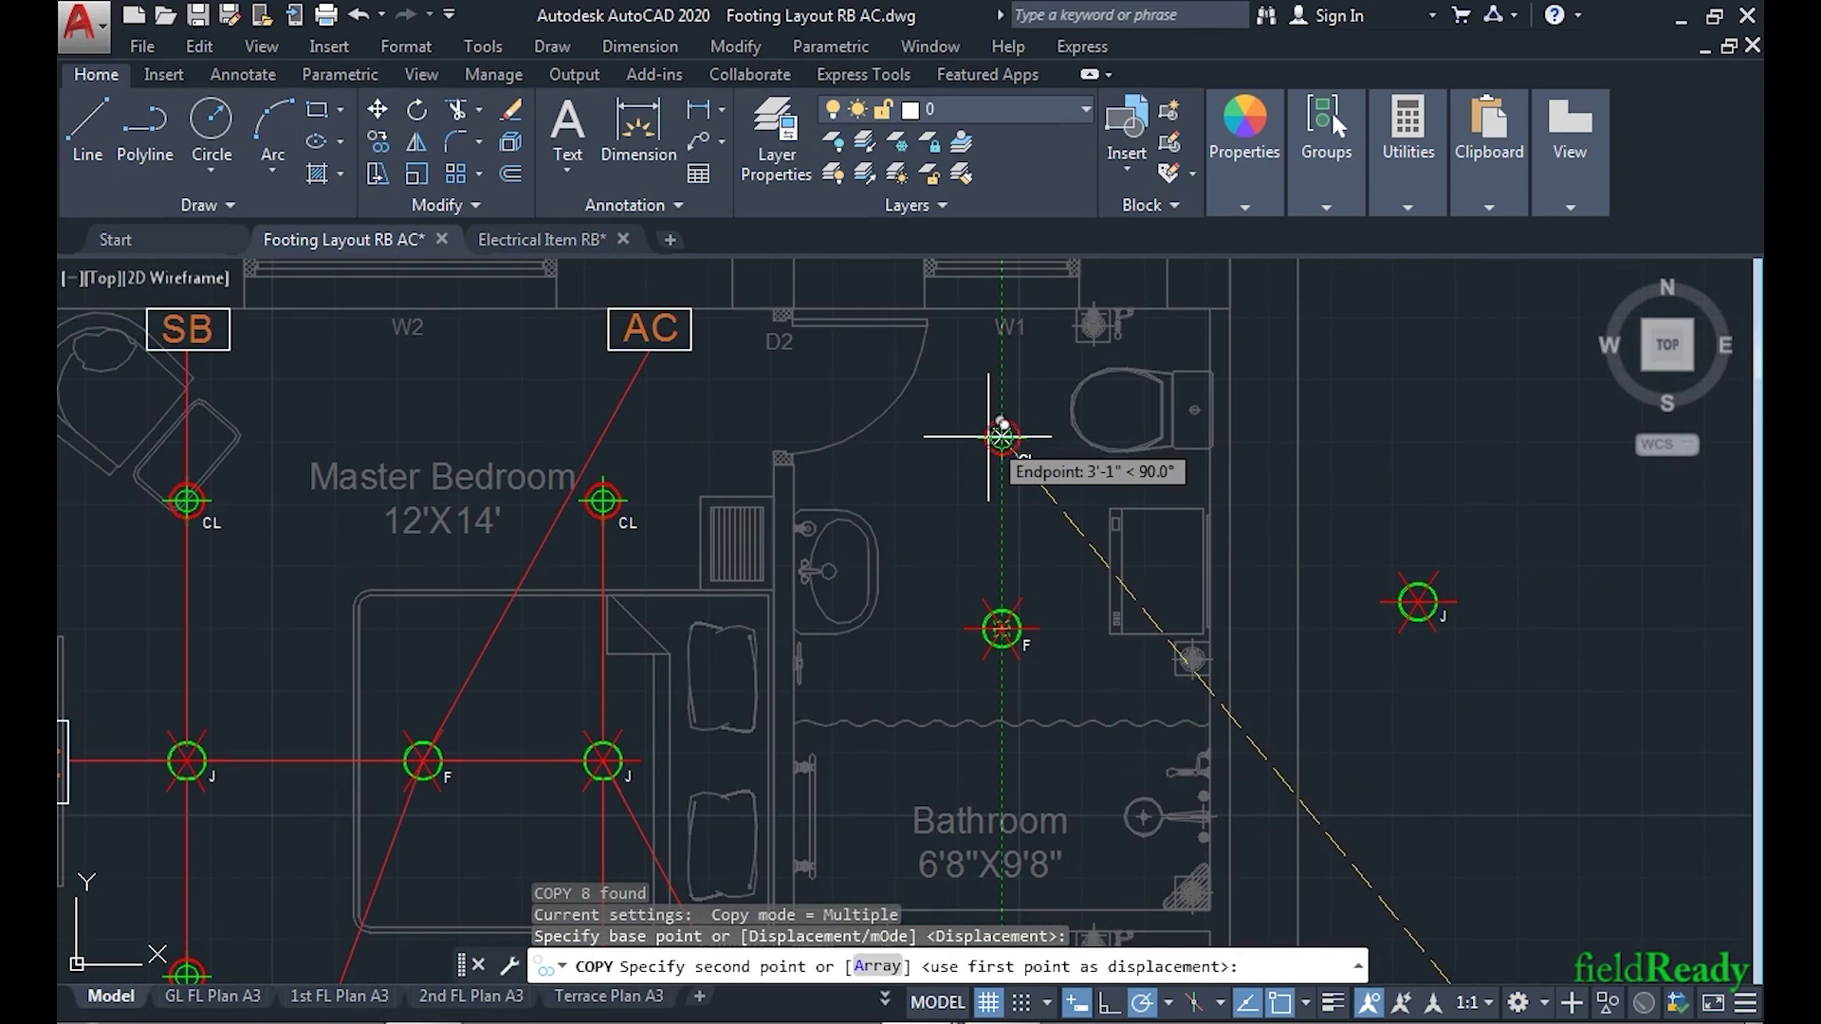
pyautogui.click(1002, 436)
# - Place a second CL light copy in the shower area, directly below the bathroom's F junction box
pyautogui.moveTo(1005, 727); pyautogui.dragTo(966, 671, button='middle')
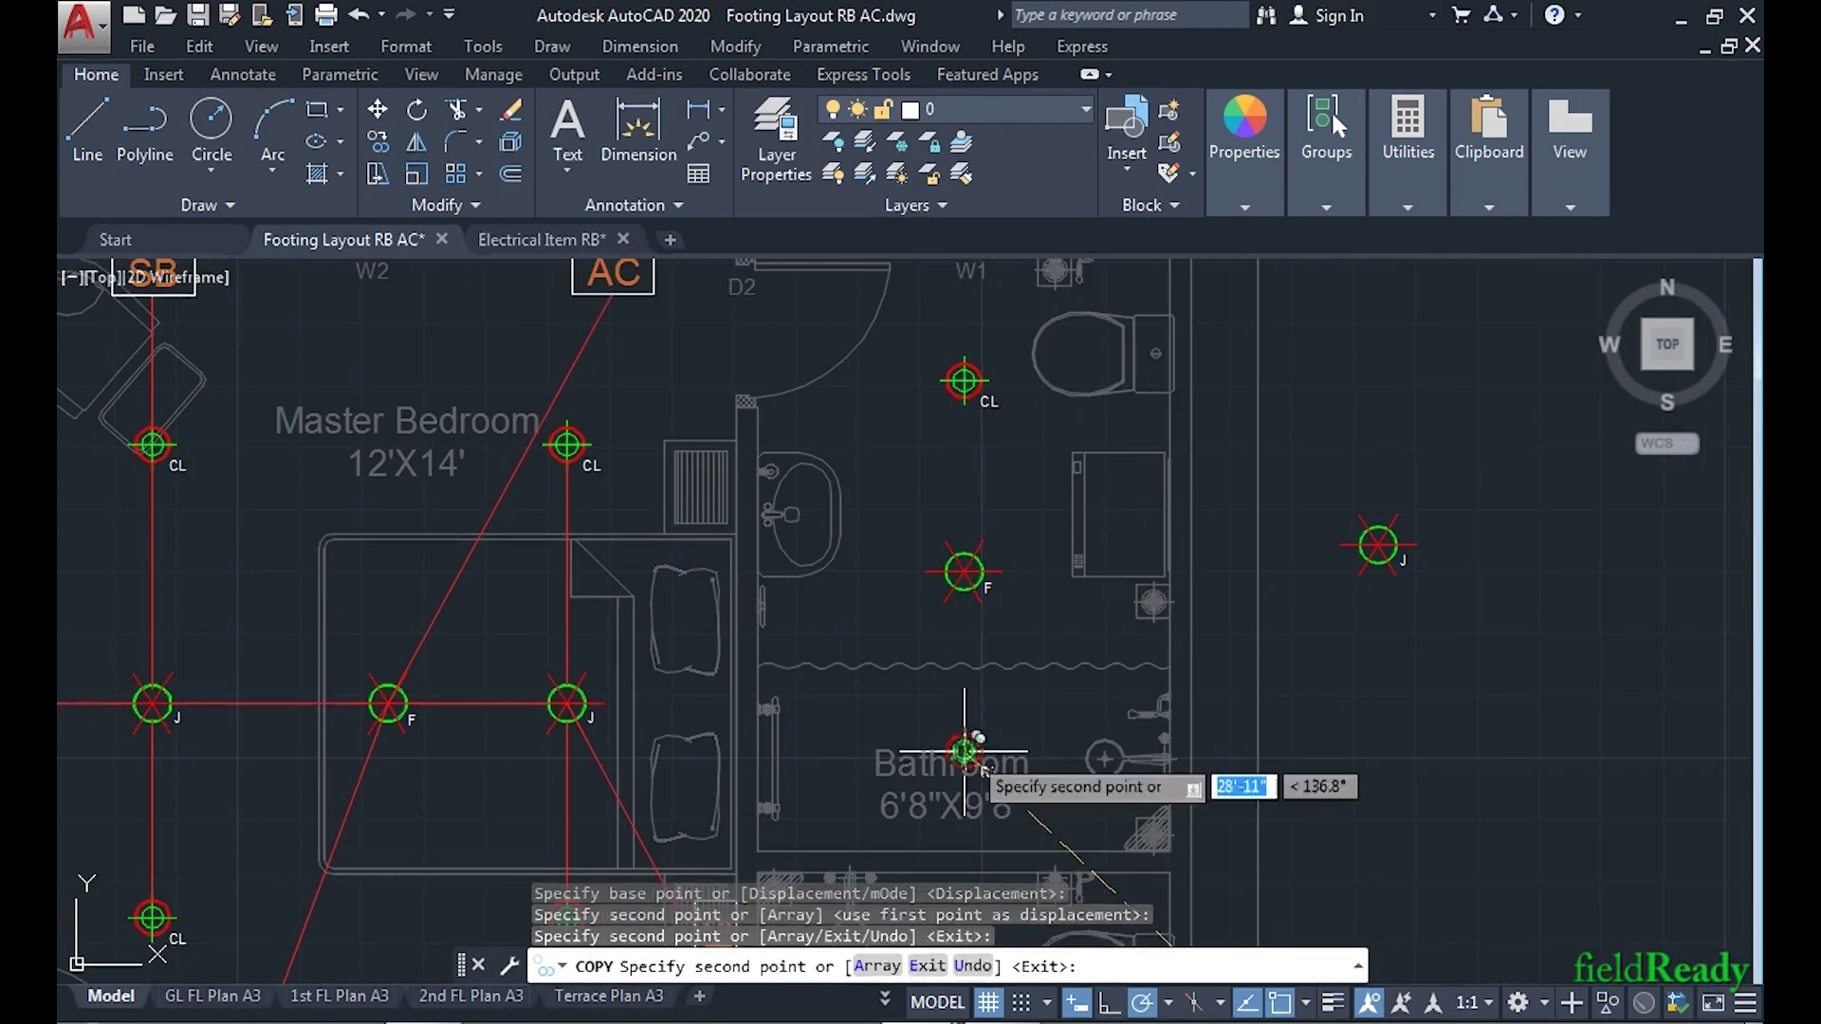
pyautogui.click(964, 749)
pyautogui.press('Return')
# - Draw a wiring line from the bathroom's F junction box to the J junction box over the bed
pyautogui.scroll(-3, 996, 589)
pyautogui.scroll(3, 1090, 528)
pyautogui.moveTo(1090, 529); pyautogui.dragTo(1103, 522, button='middle')
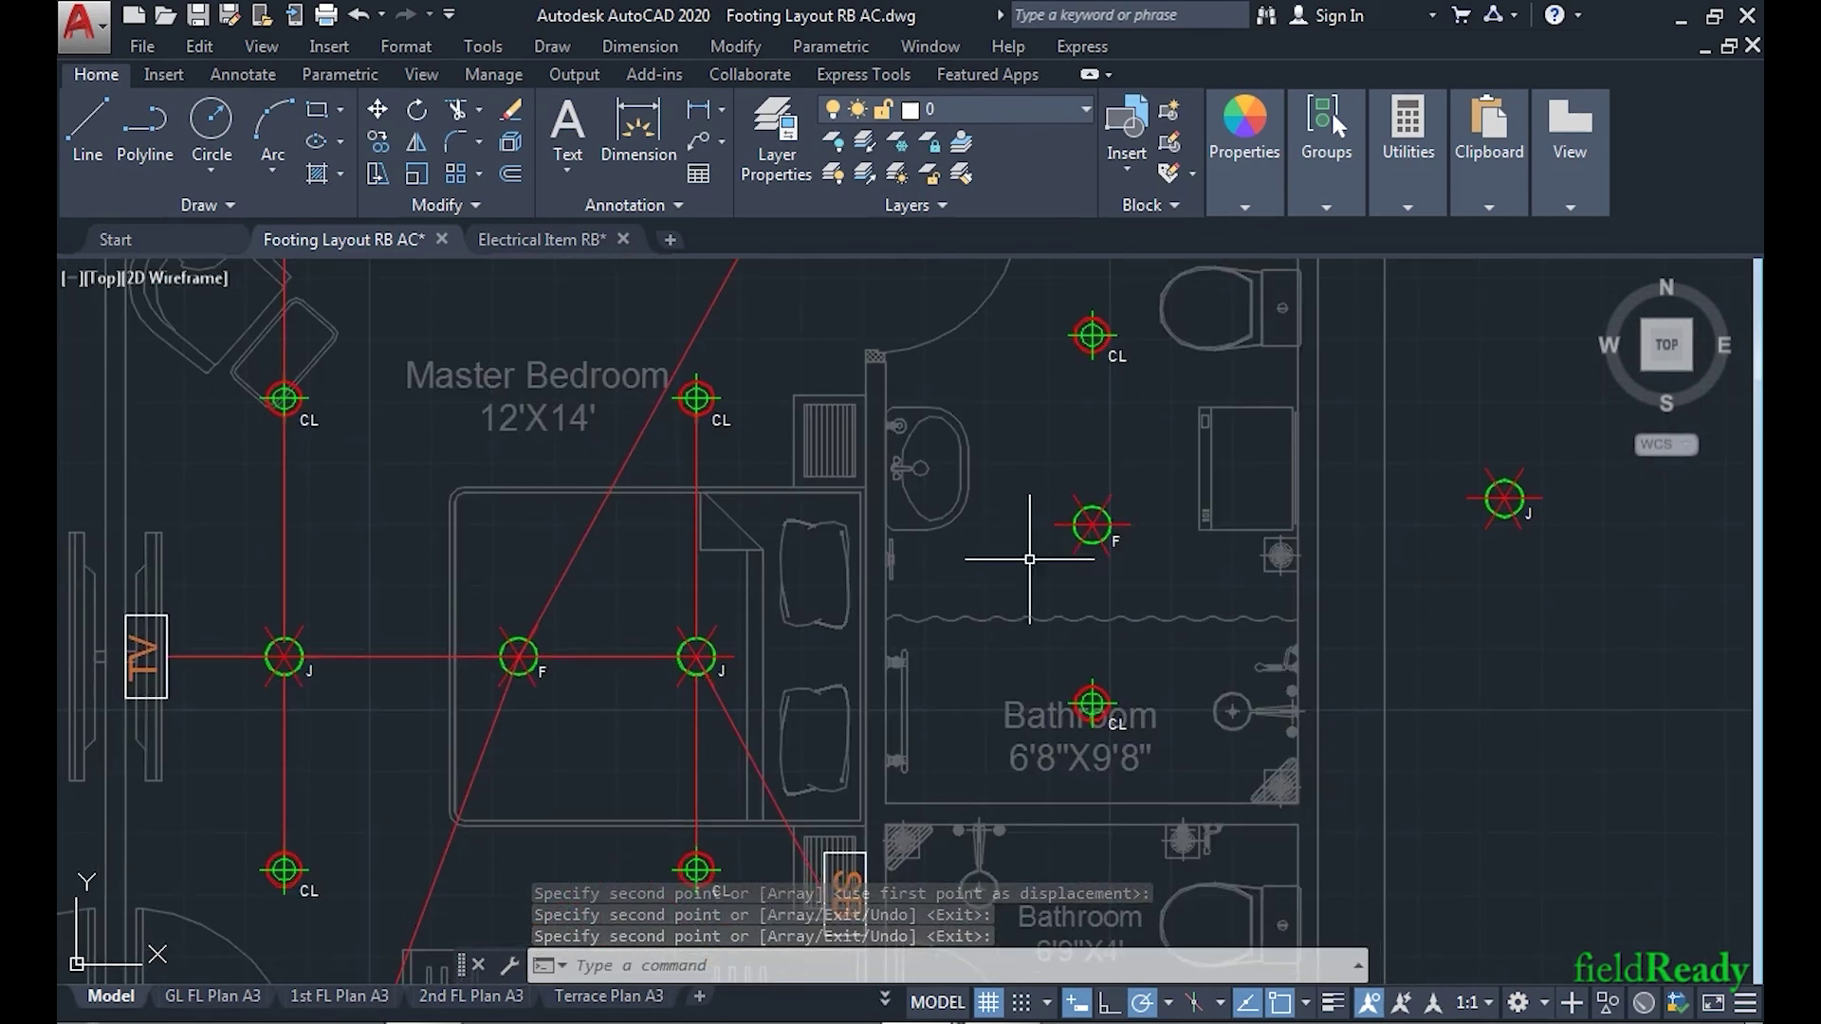
pyautogui.write('l')
pyautogui.press('Return')
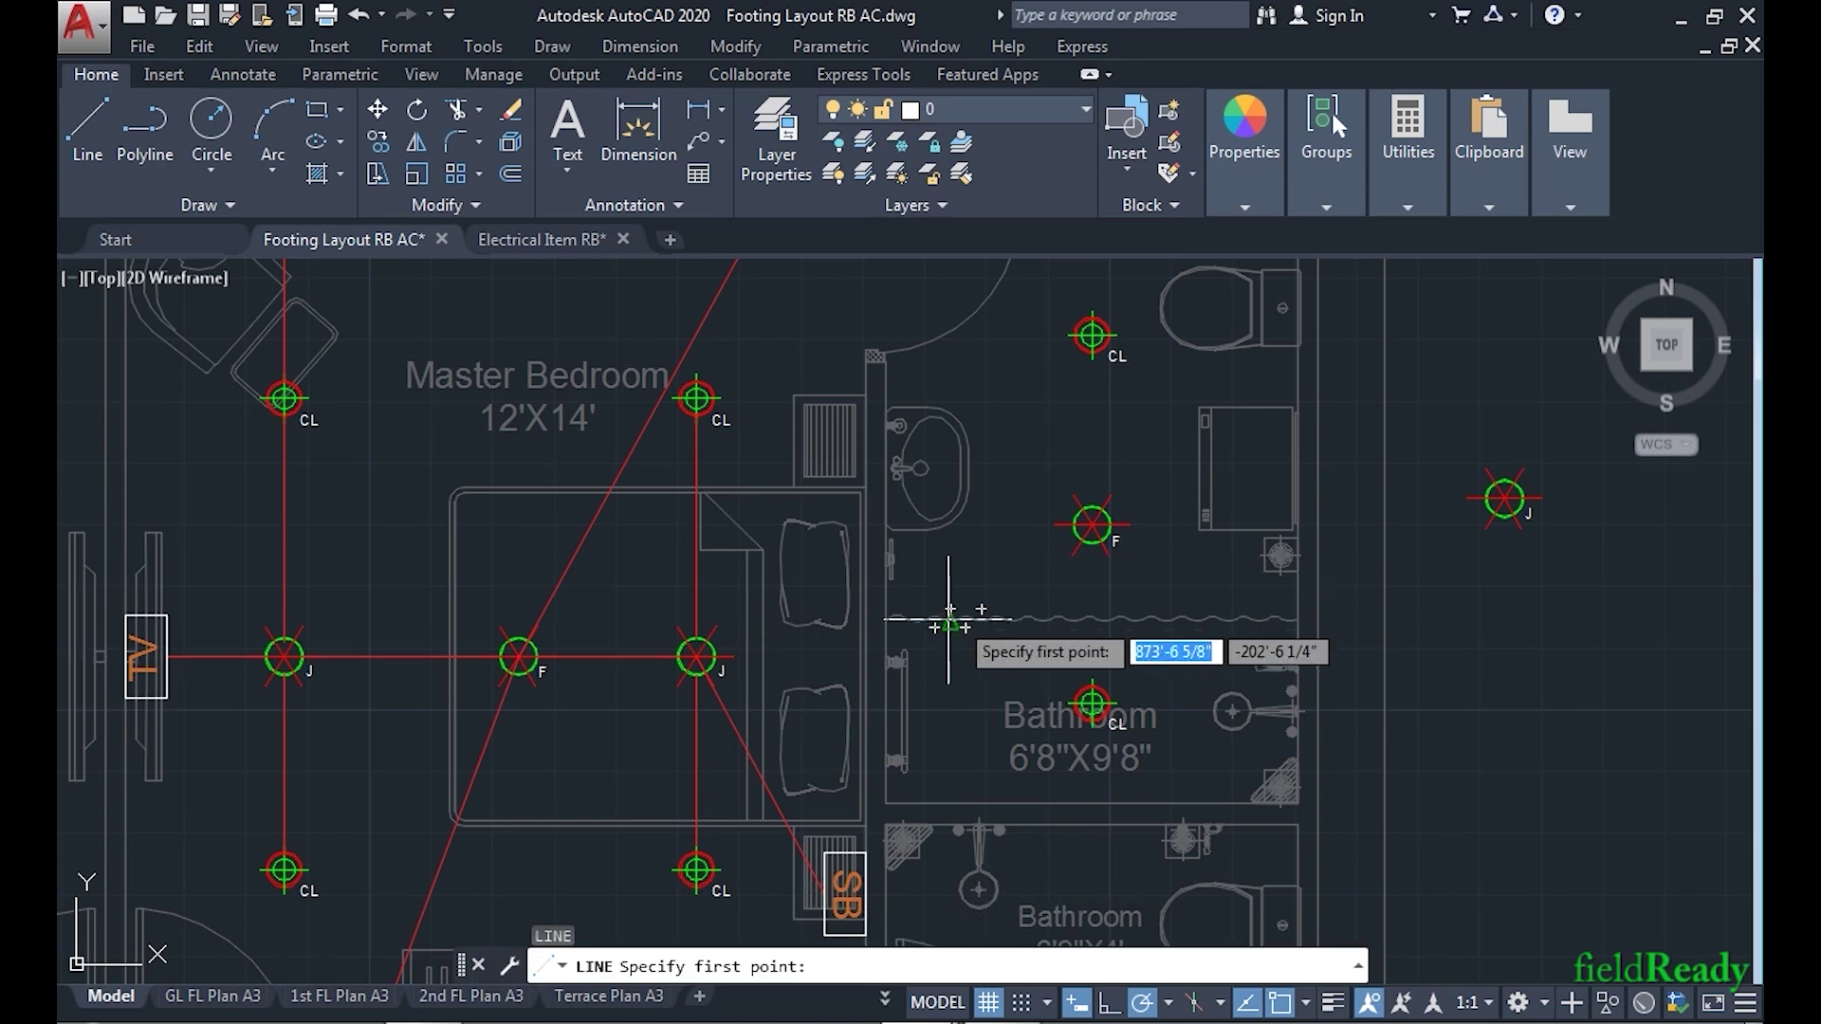
pyautogui.click(1091, 525)
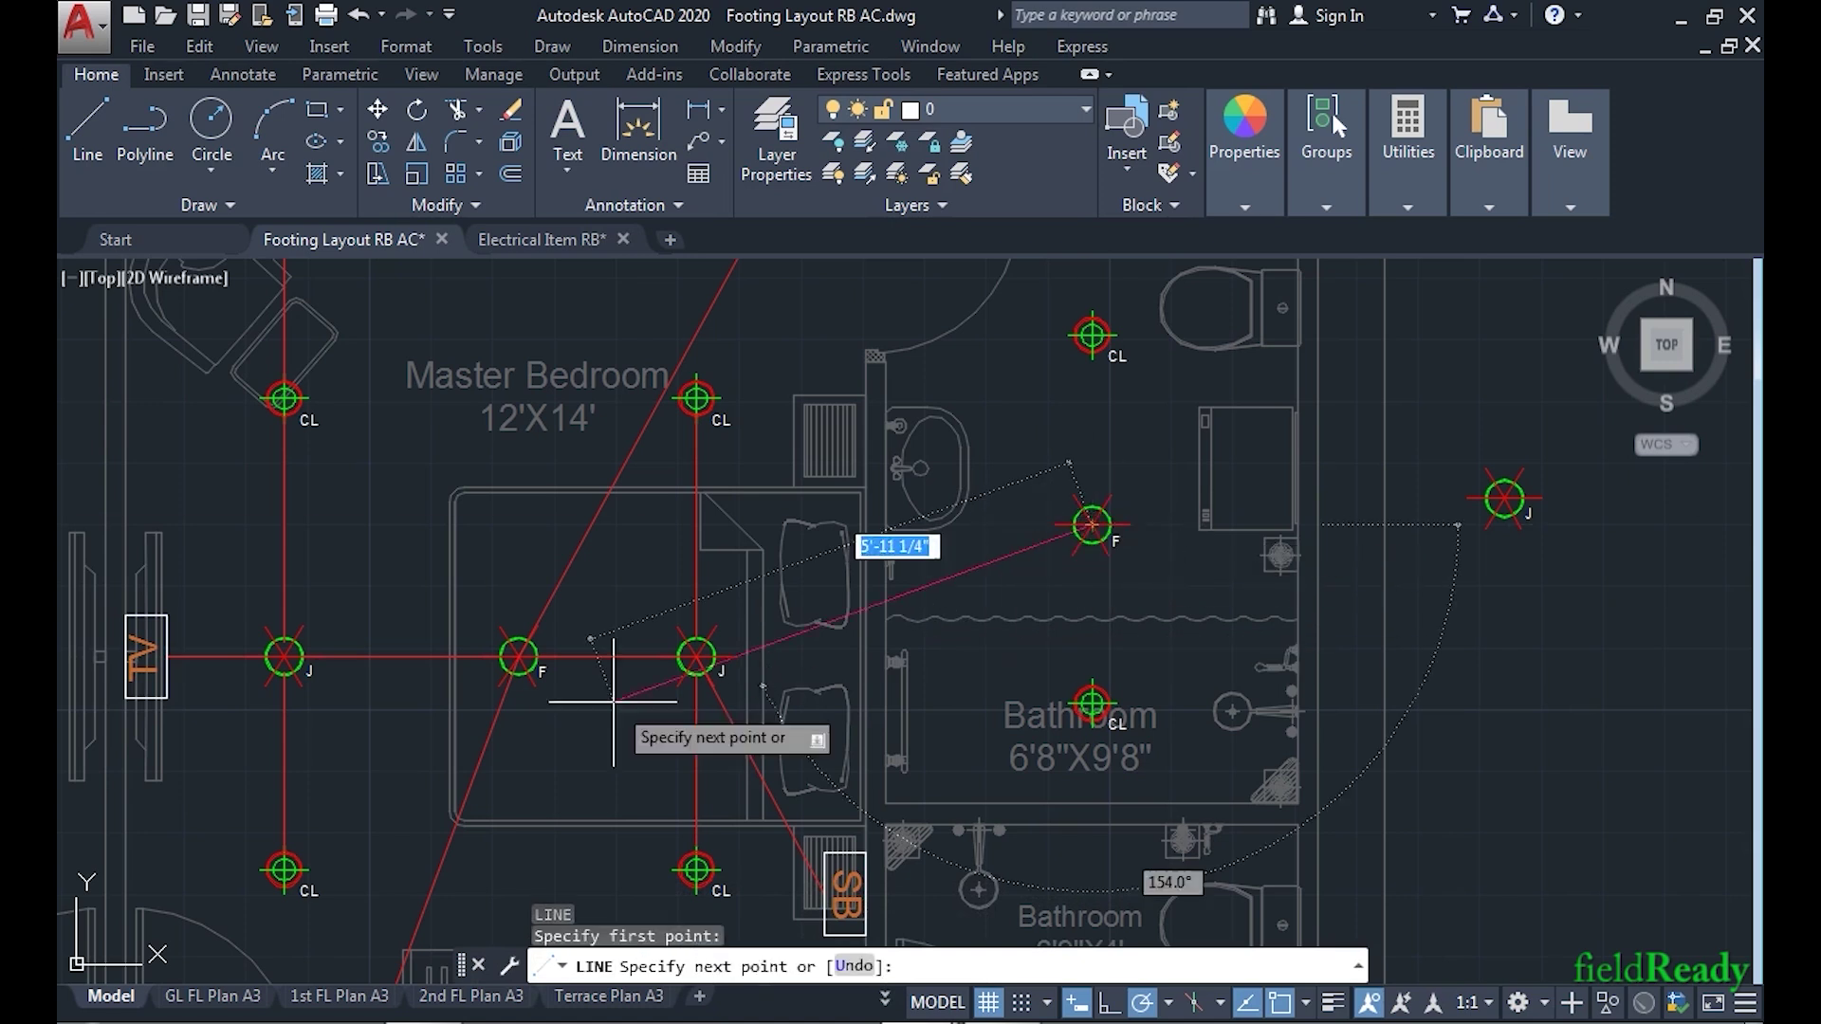
pyautogui.click(697, 656)
pyautogui.press('Return')
# - Connect the bathroom's upper and lower CL lights to the F junction box with two vertical wiring lines
pyautogui.moveTo(1008, 610); pyautogui.dragTo(981, 666, button='middle')
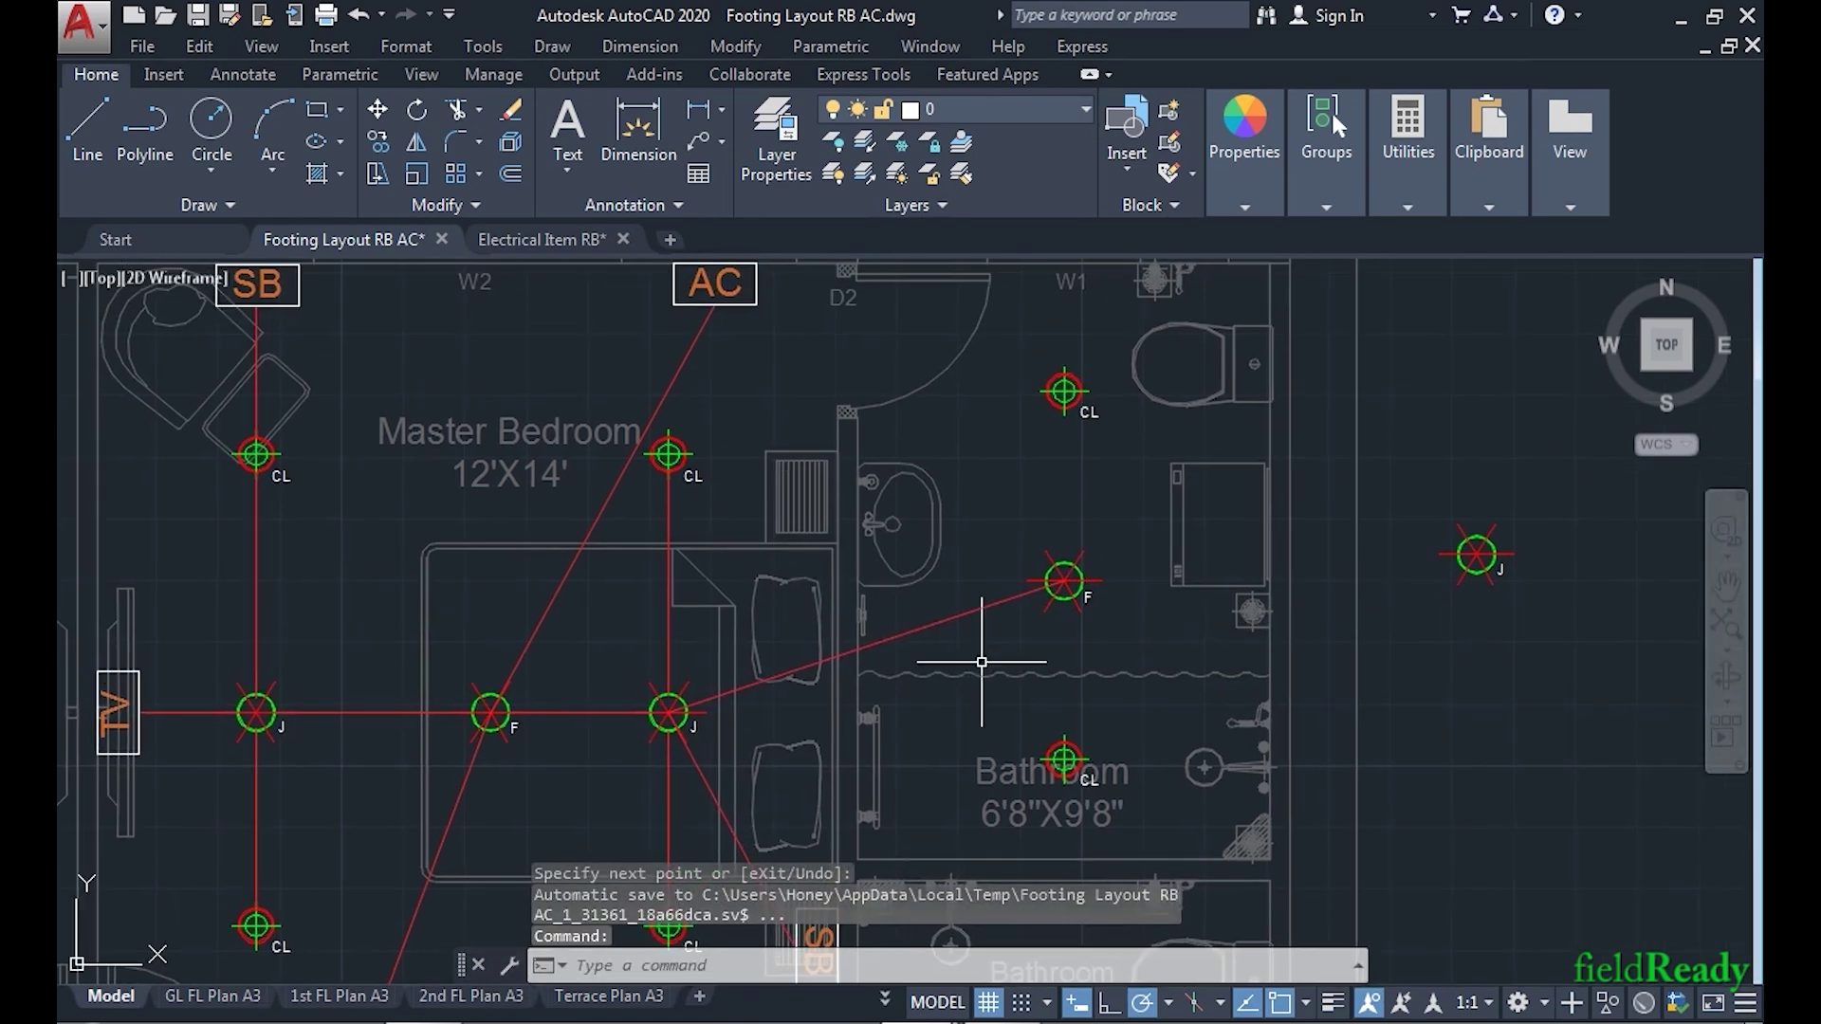
pyautogui.press('Return')
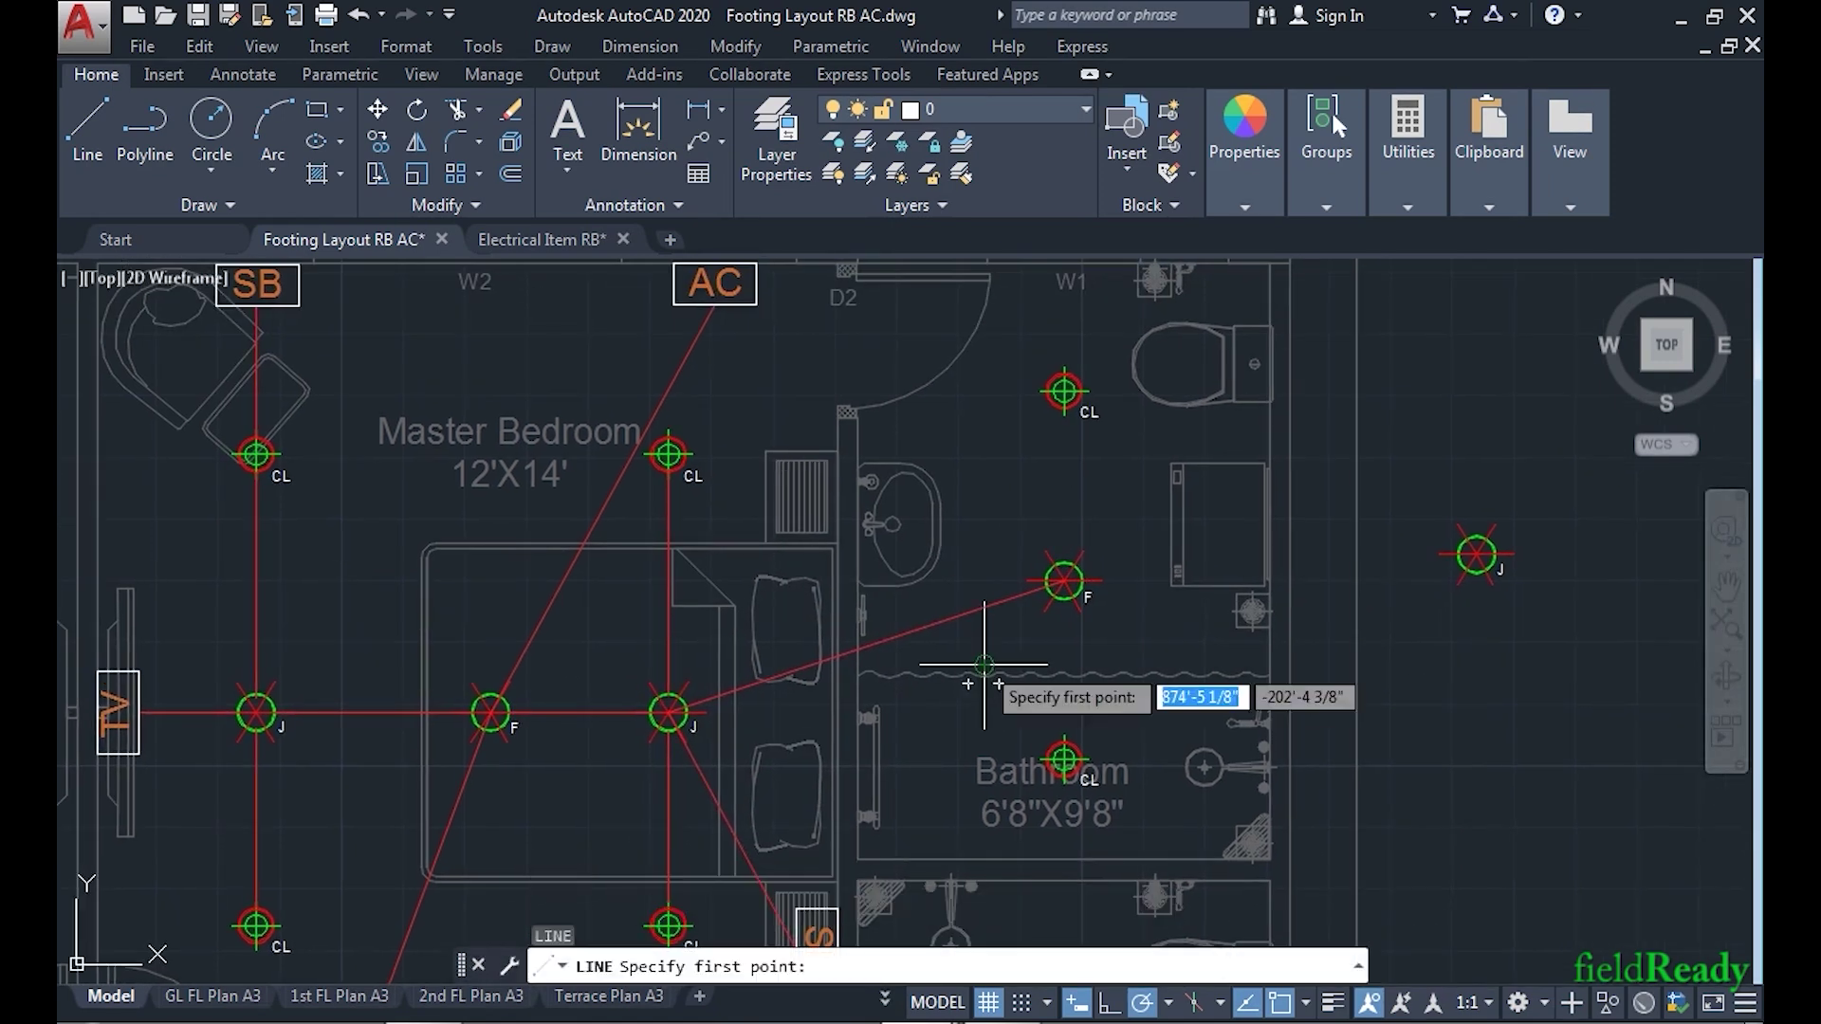
pyautogui.click(1064, 389)
pyautogui.click(1065, 581)
pyautogui.press('Return')
pyautogui.press('Return')
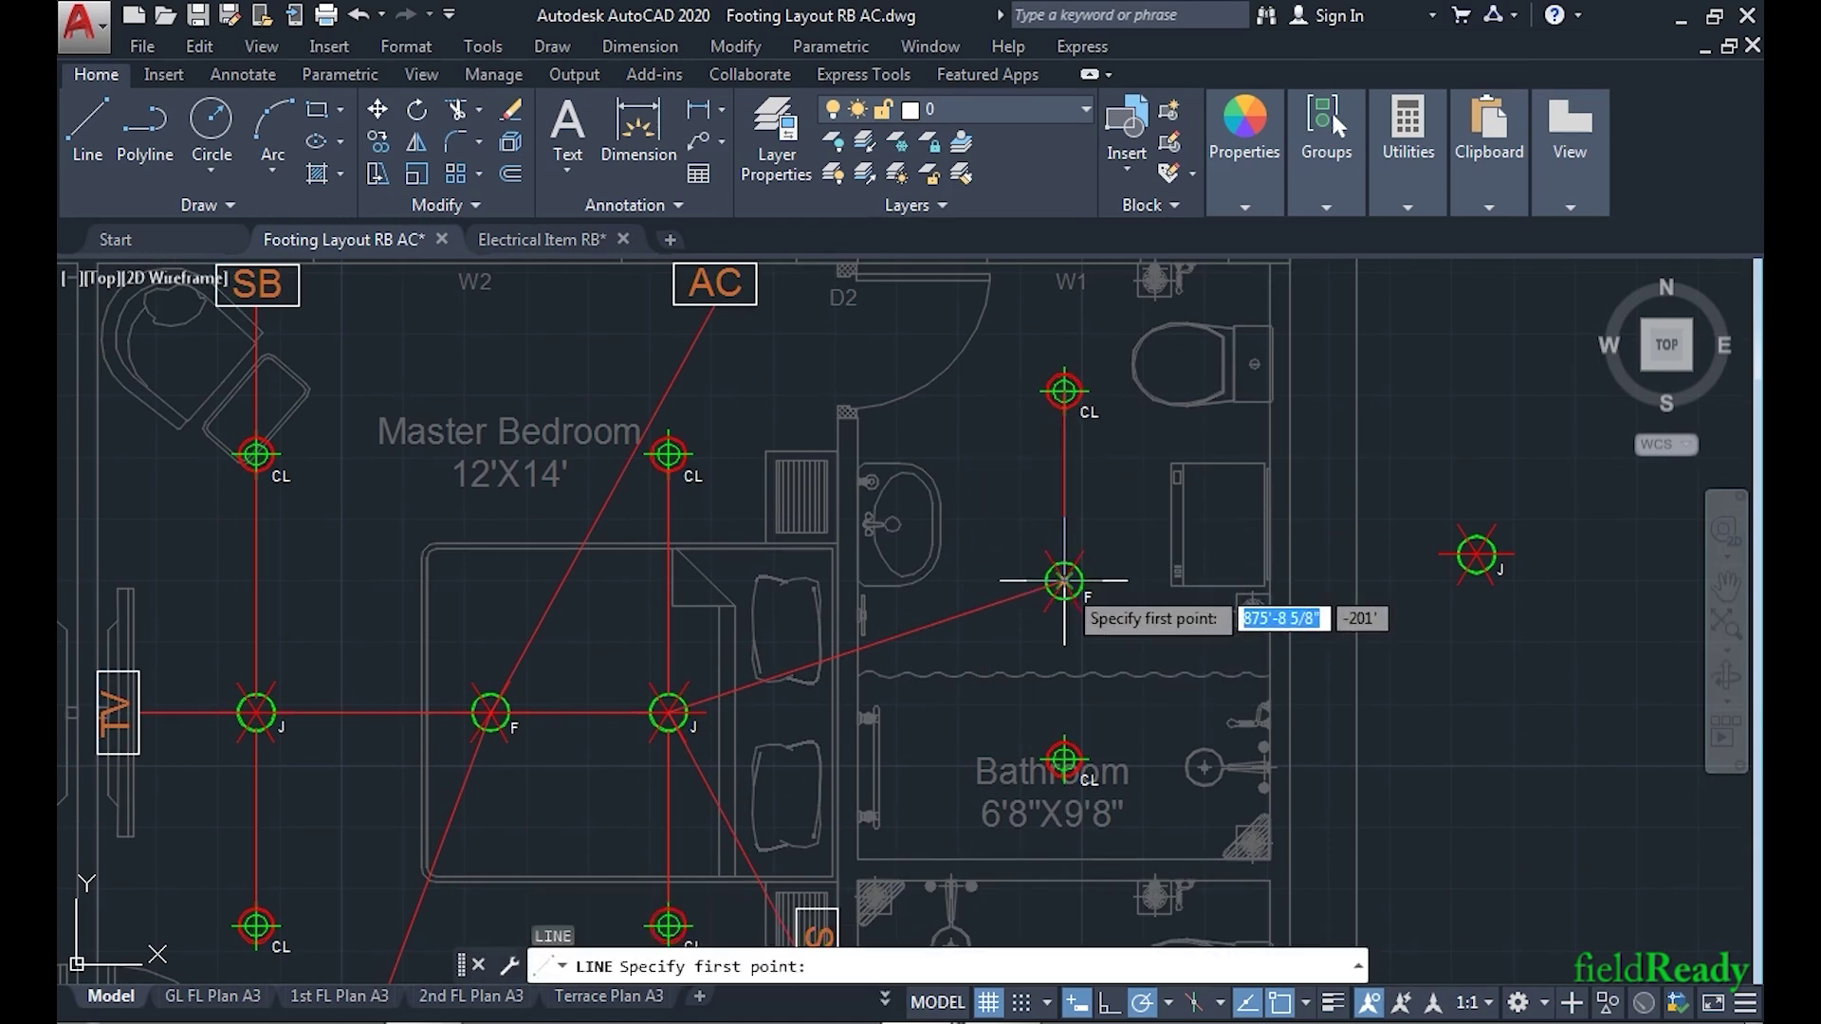
pyautogui.click(1065, 581)
pyautogui.click(1064, 759)
pyautogui.press('Return')
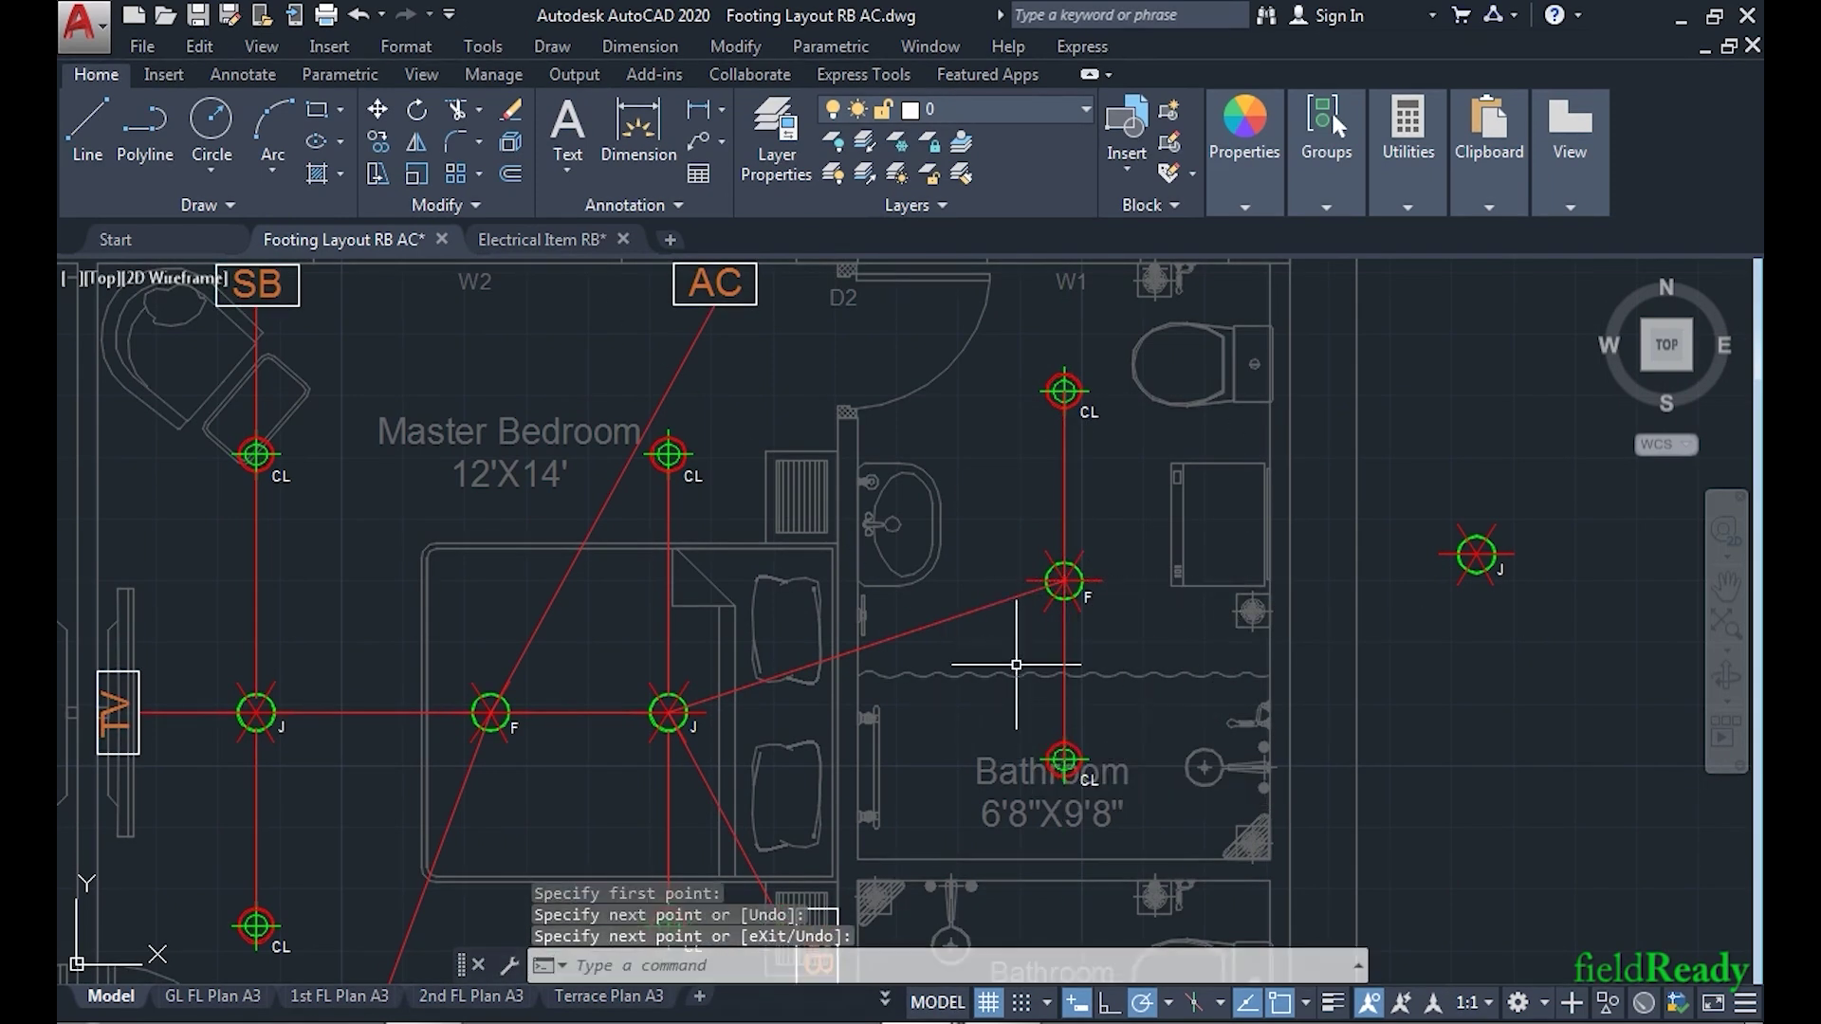
# - Draw a wiring line from the bathroom's F junction box to the shower fitting on the outer wall
pyautogui.scroll(-2, 1016, 665)
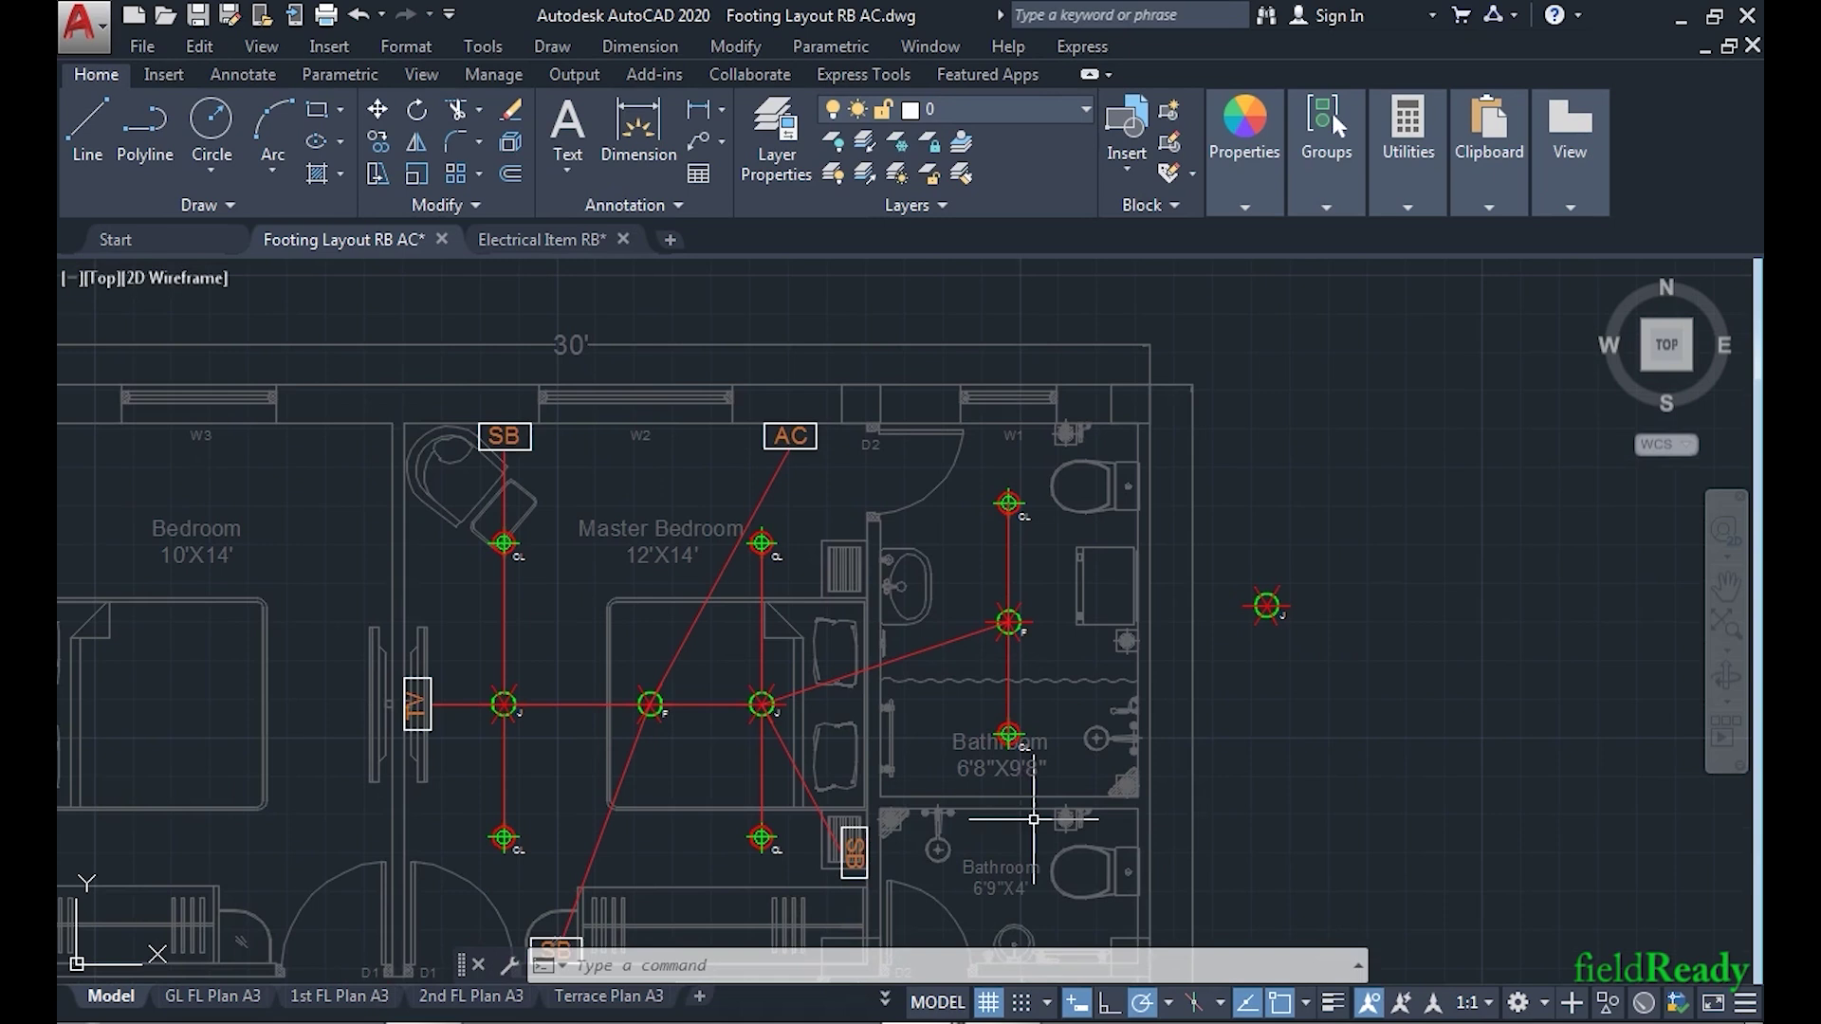
pyautogui.scroll(4, 1051, 813)
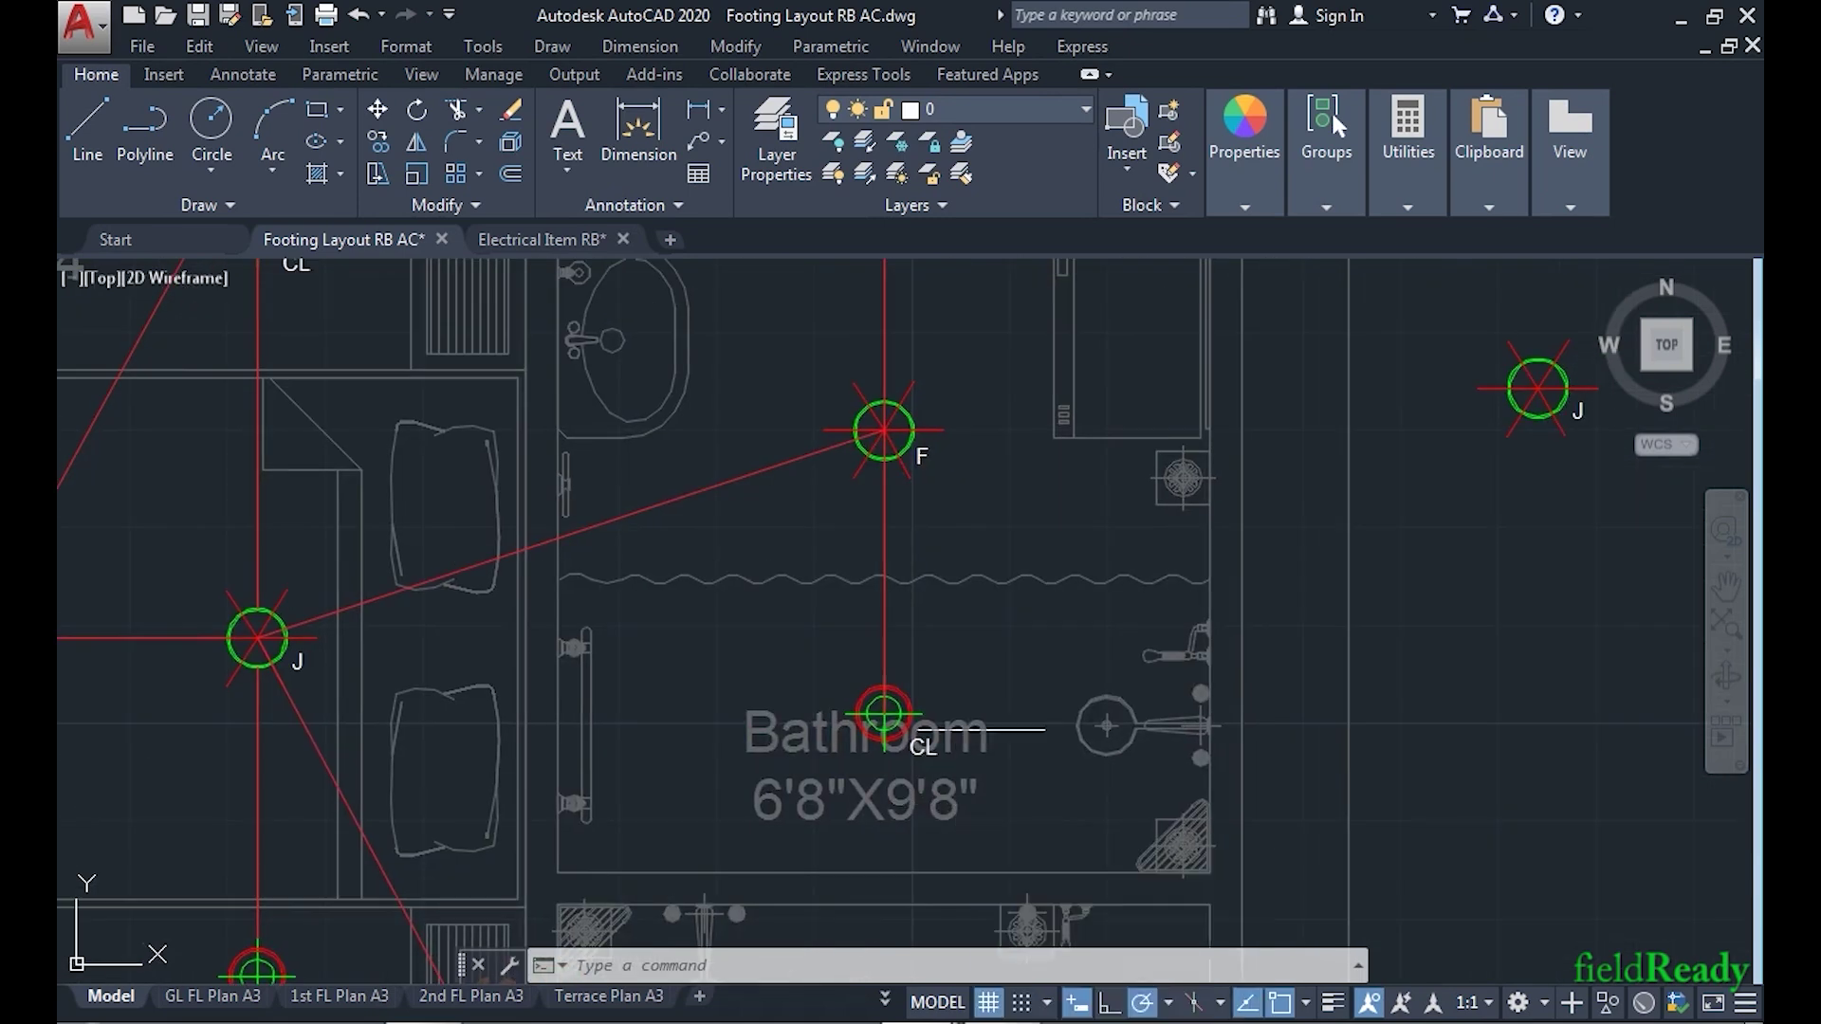
pyautogui.press('Return')
pyautogui.click(884, 430)
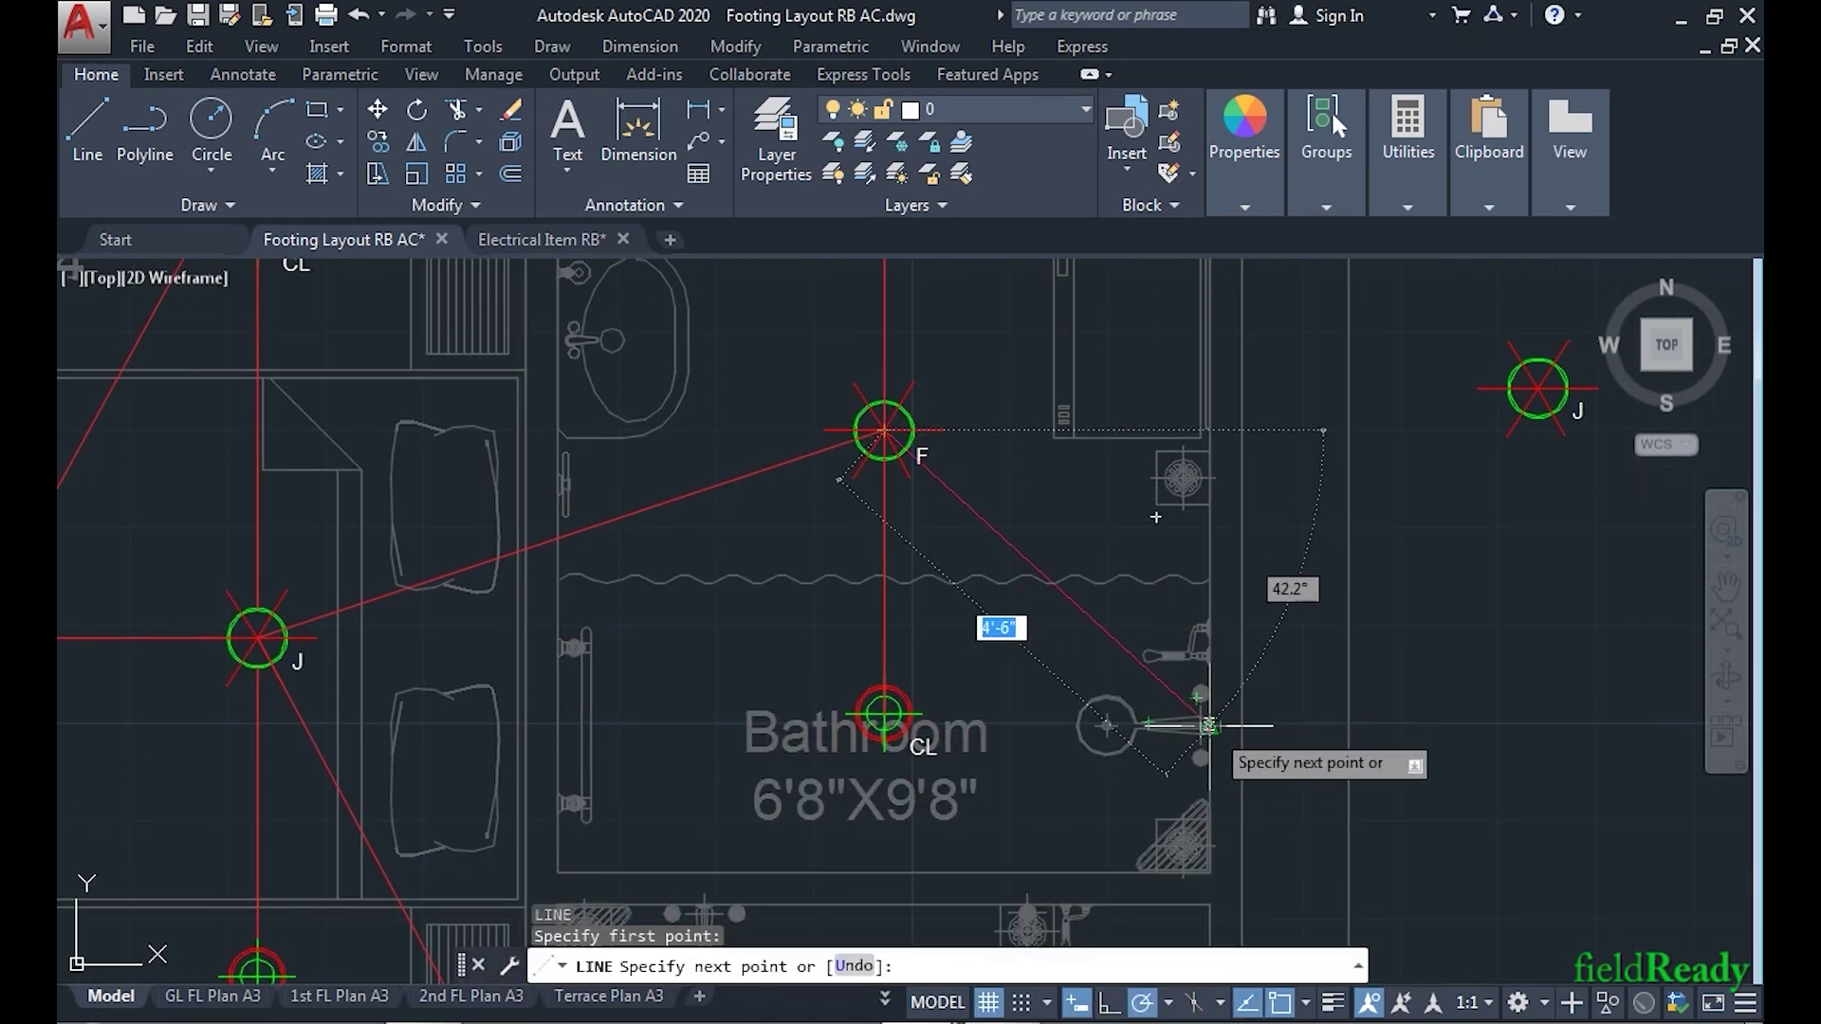
pyautogui.click(1216, 726)
pyautogui.press('Return')
# - Copy the geyser symbol by its centre from the legend to the empty area outside the bathroom's outer wall
pyautogui.scroll(-2, 1049, 664)
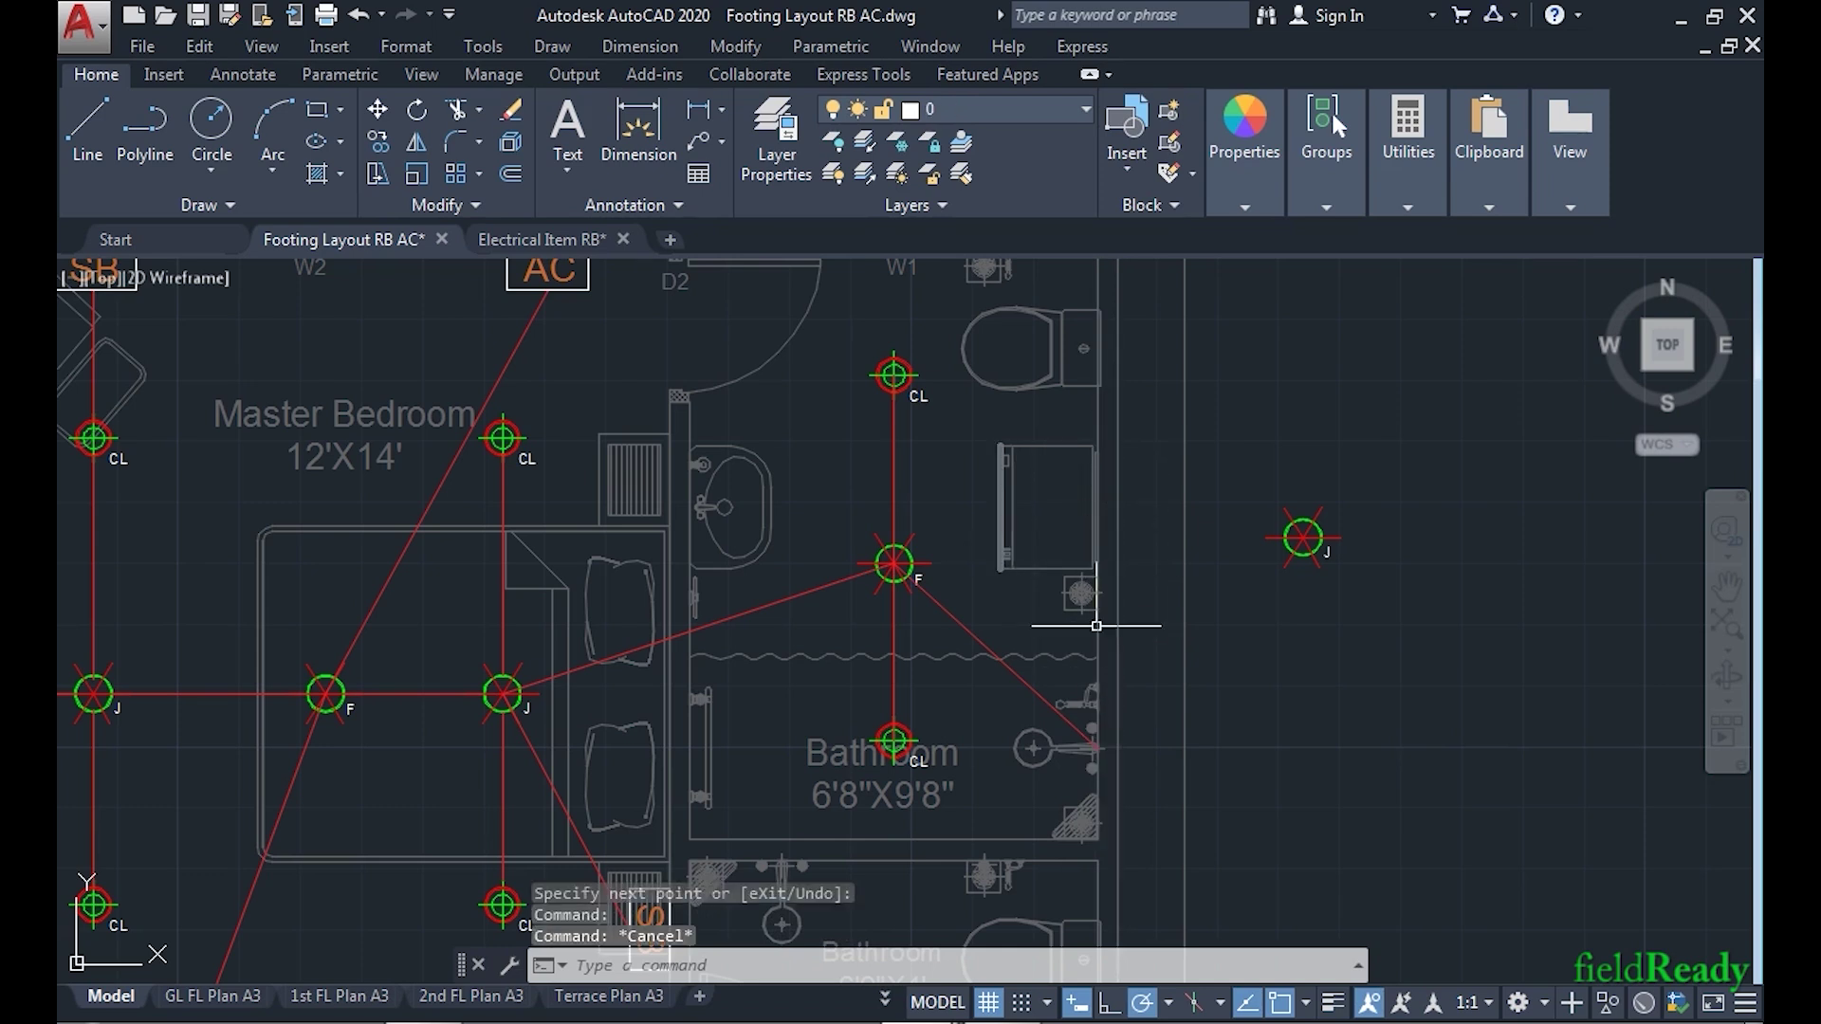
pyautogui.moveTo(1072, 616); pyautogui.dragTo(1162, 707, button='middle')
pyautogui.scroll(-1, 1238, 755)
pyautogui.moveTo(1238, 755); pyautogui.dragTo(866, 368, button='middle')
pyautogui.scroll(-1, 1053, 451)
pyautogui.scroll(2, 1305, 931)
pyautogui.moveTo(1098, 939); pyautogui.dragTo(1068, 713, button='middle')
pyautogui.scroll(1, 1049, 874)
pyautogui.moveTo(1049, 874); pyautogui.dragTo(1057, 787, button='middle')
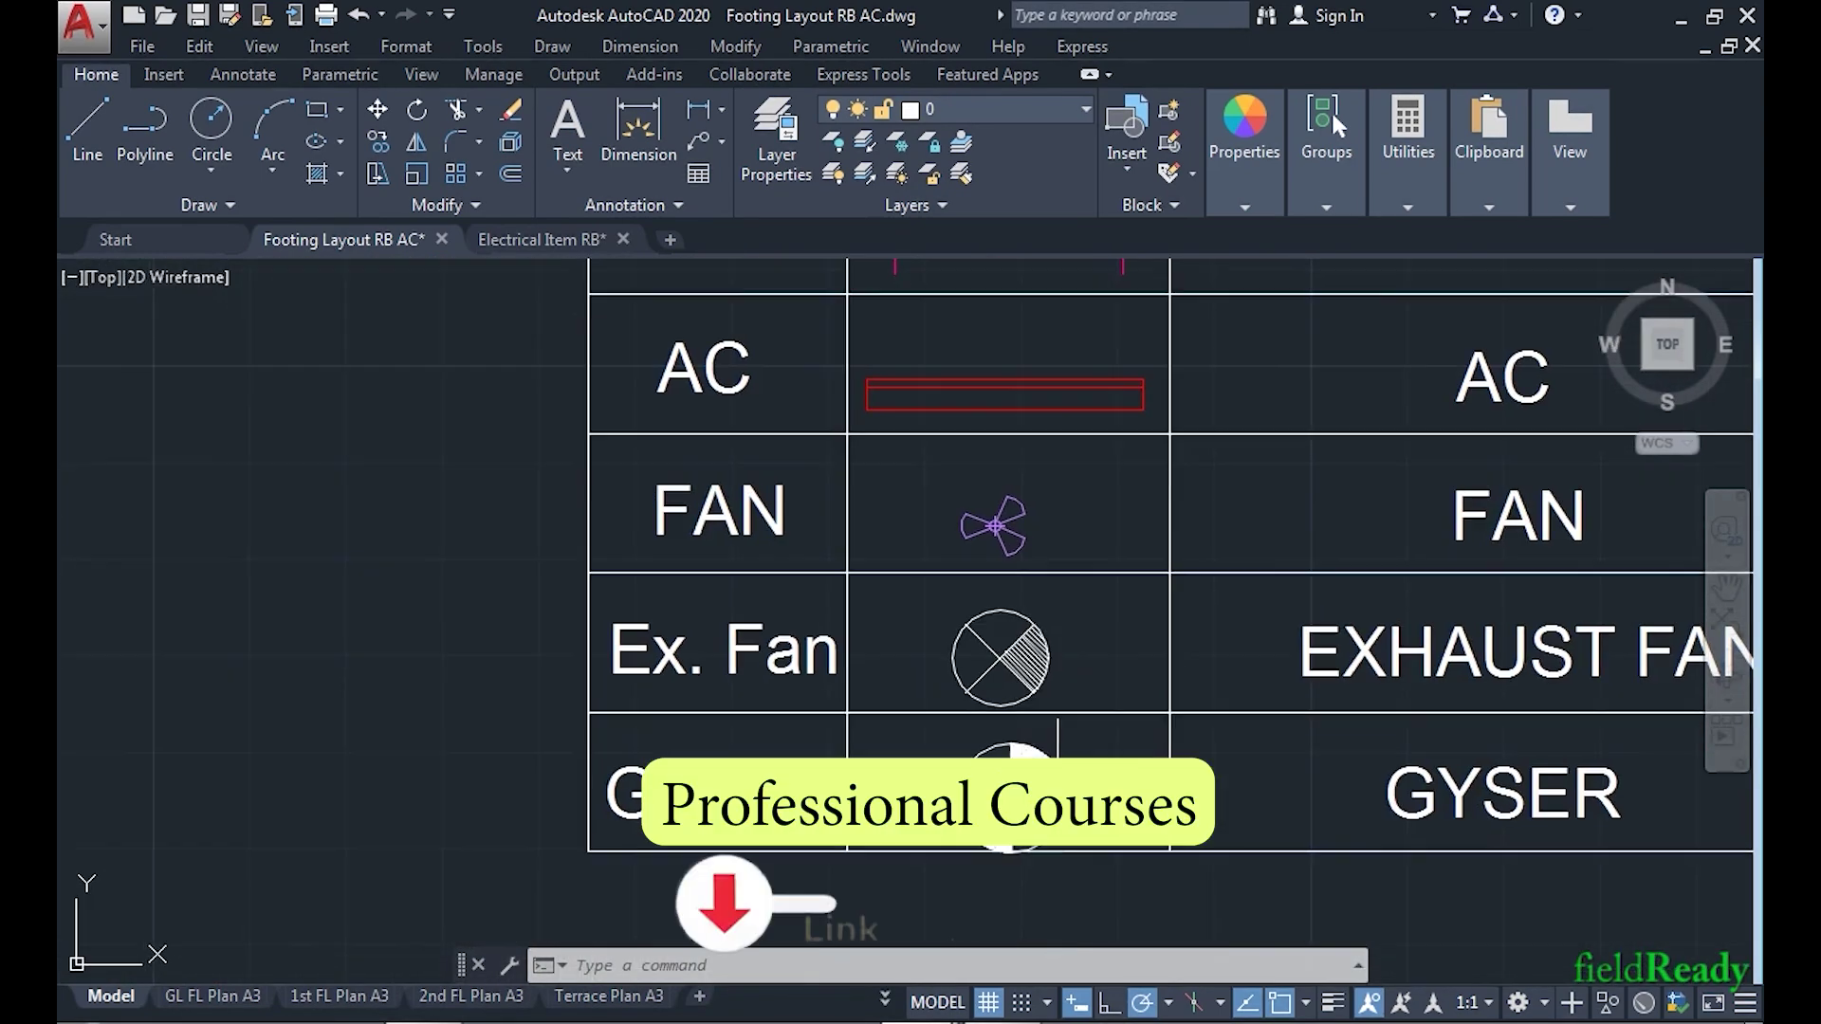
pyautogui.click(1057, 788)
pyautogui.click(943, 774)
pyautogui.scroll(1, 1048, 821)
pyautogui.write('co')
pyautogui.press('Return')
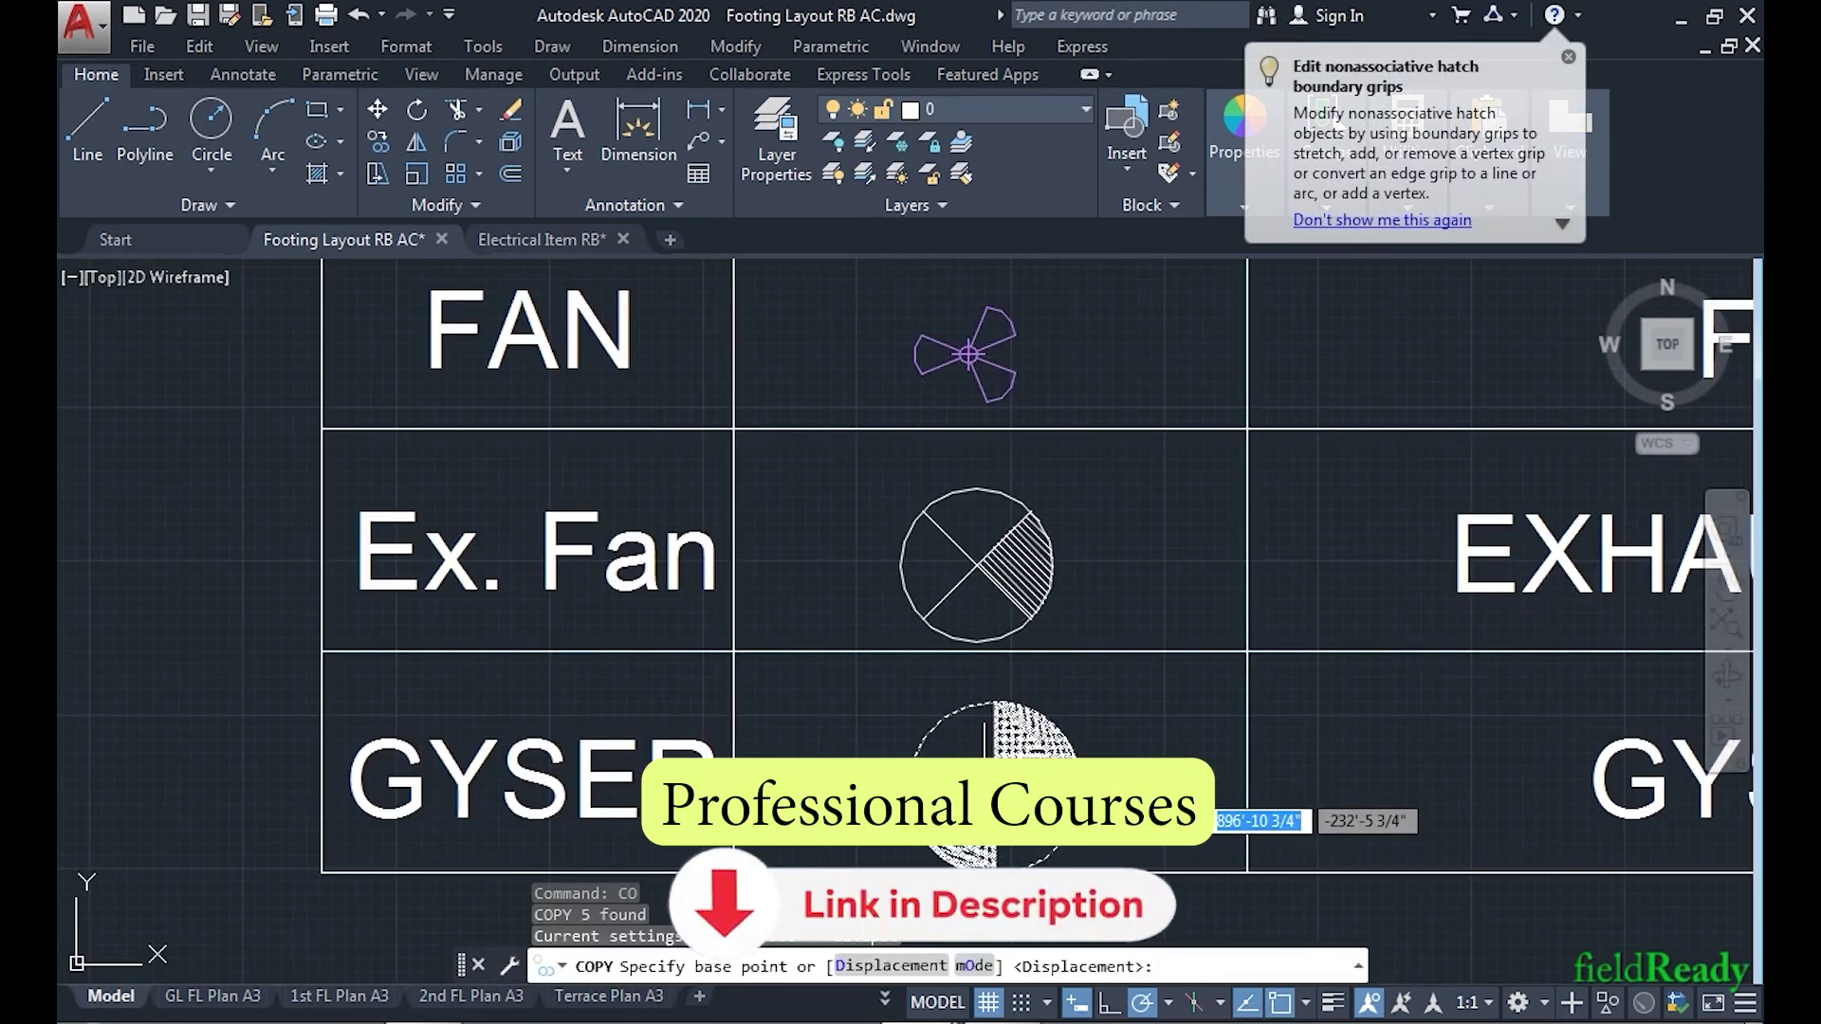
pyautogui.click(995, 786)
pyautogui.scroll(-5, 1048, 827)
pyautogui.scroll(4, 835, 408)
pyautogui.click(1107, 749)
pyautogui.press('Escape')
# - Scale the copied geyser symbol by a factor of 0.5
pyautogui.click(1194, 842)
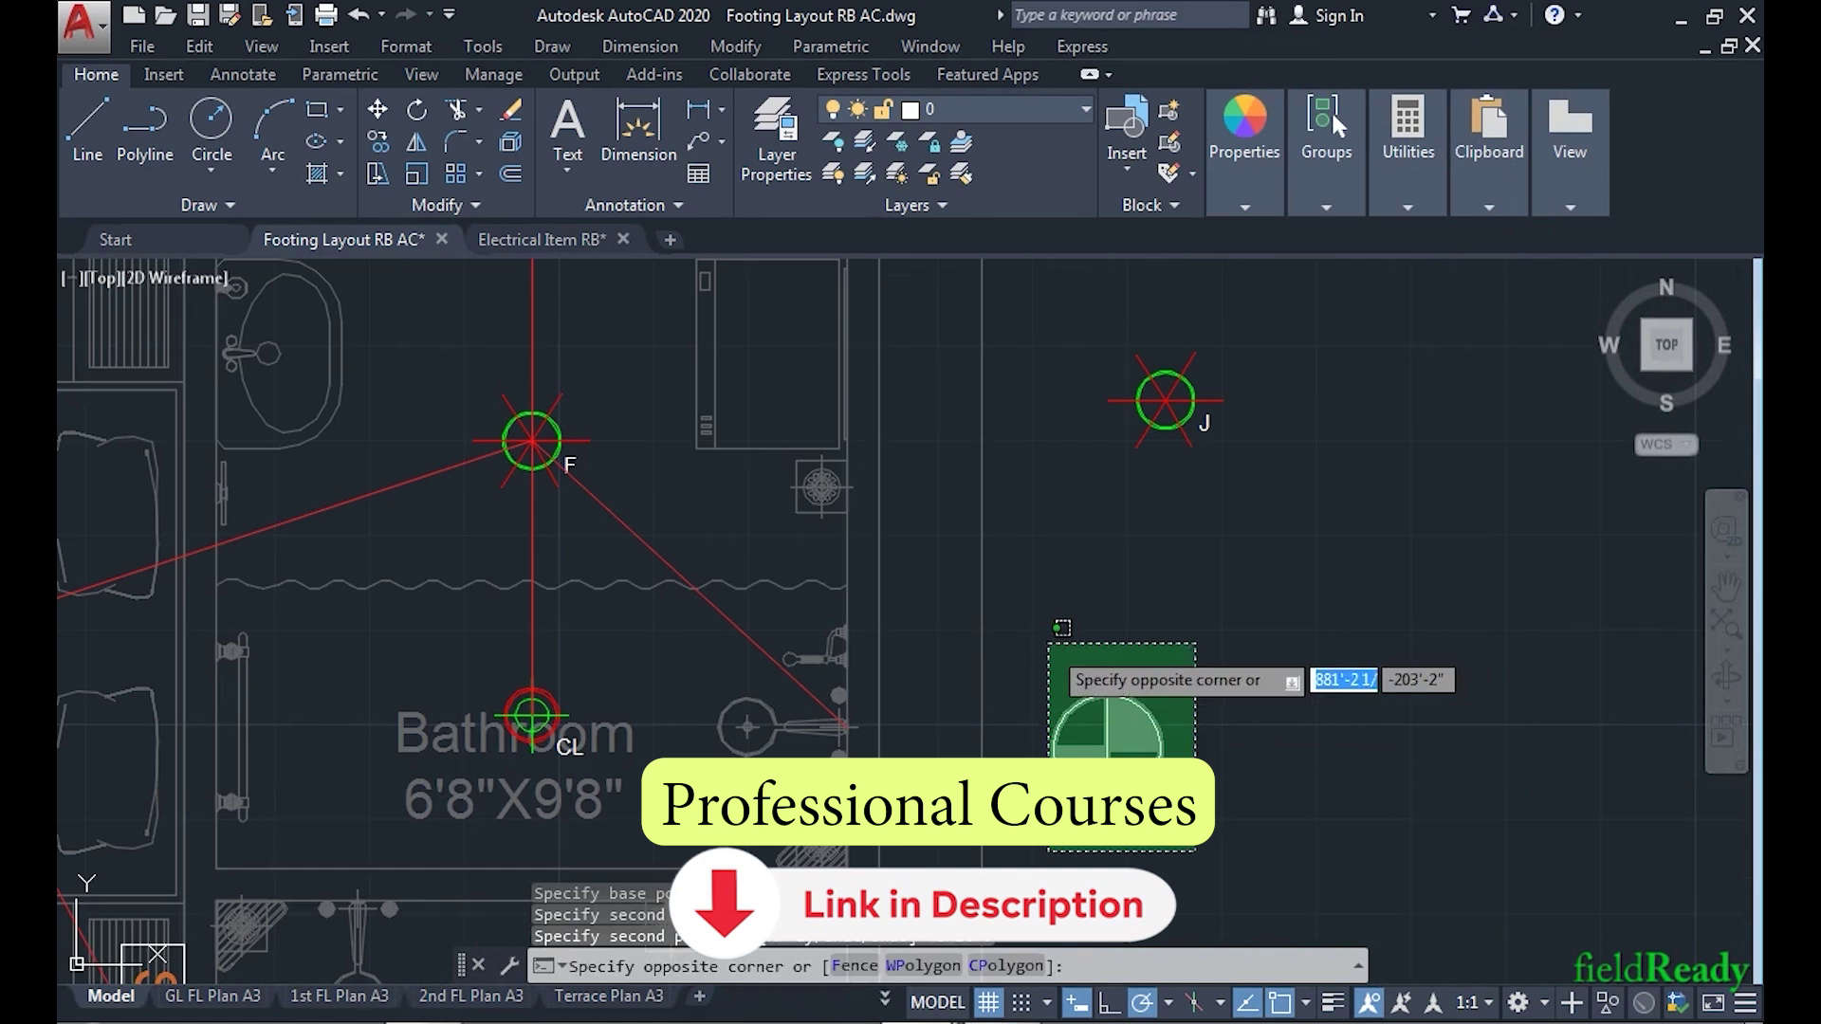
pyautogui.click(1049, 637)
pyautogui.write('sc')
pyautogui.press('Return')
pyautogui.write('.5')
pyautogui.press('Return')
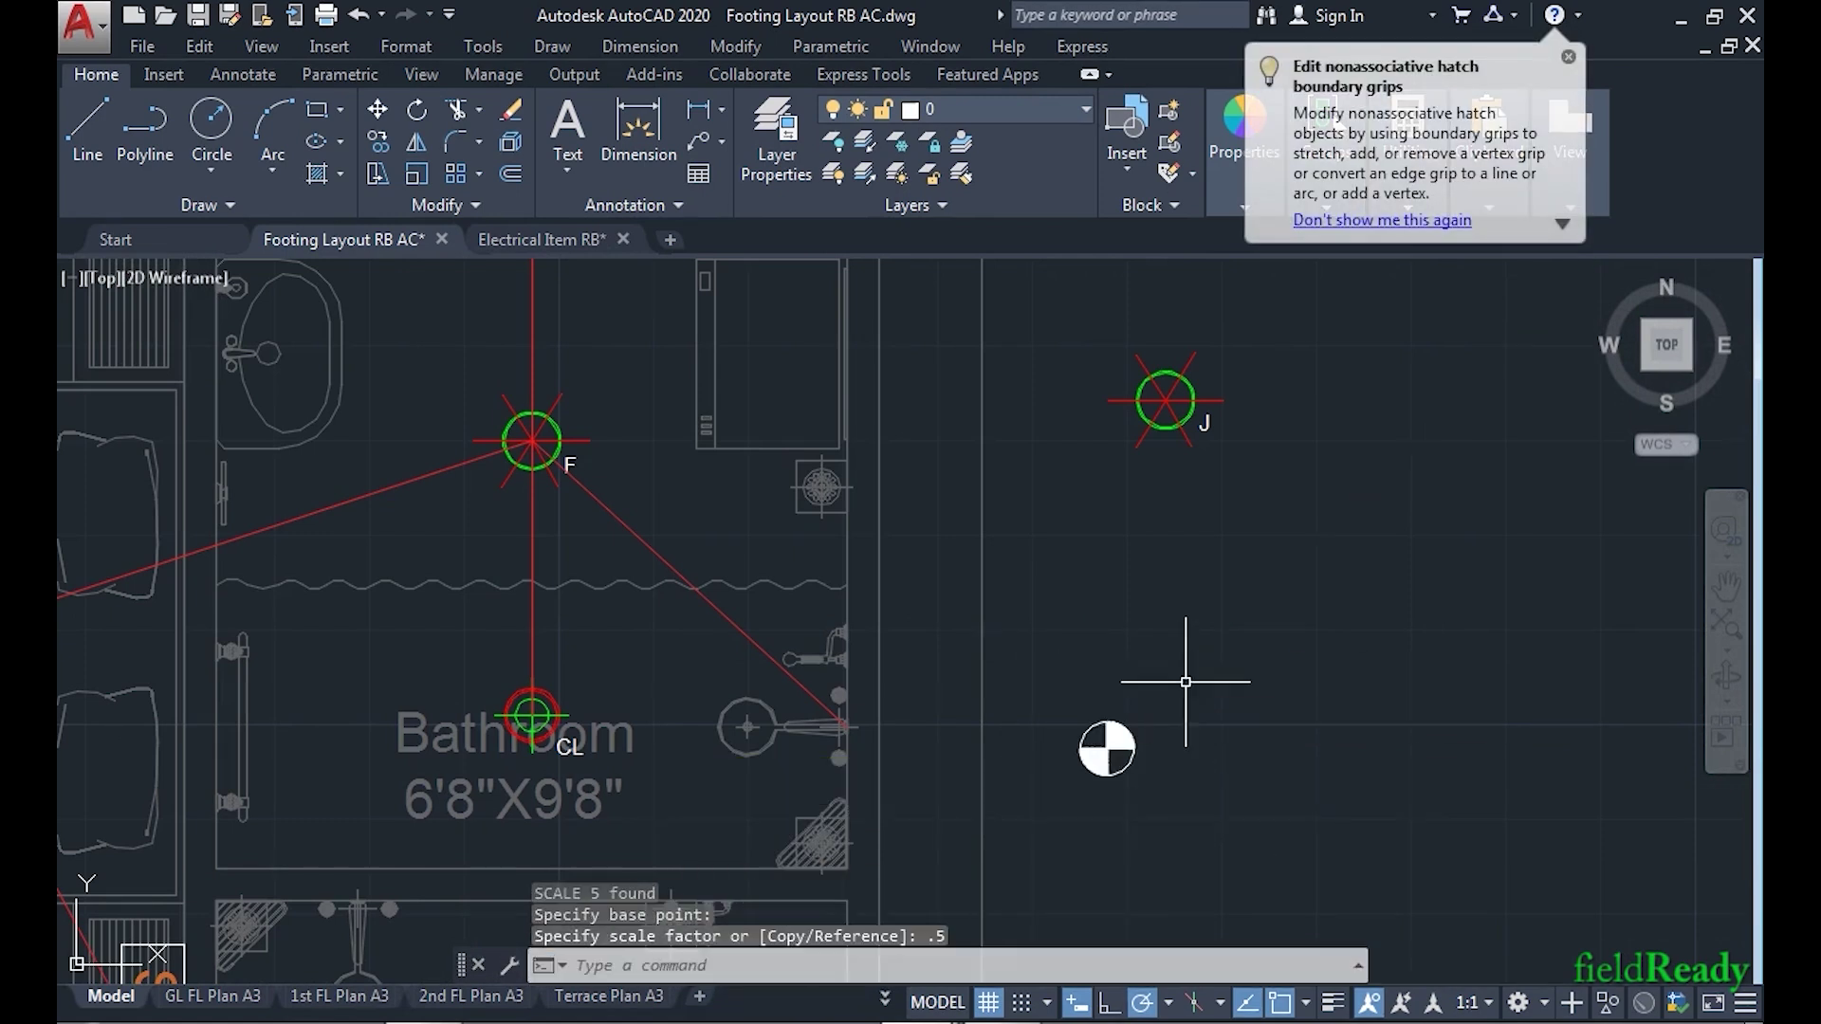
# - Move the geyser symbol by its centre onto the end of the wiring line at the shower wall
pyautogui.click(1169, 823)
pyautogui.click(1061, 675)
pyautogui.write('m')
pyautogui.press('Return')
pyautogui.click(1107, 749)
pyautogui.click(854, 727)
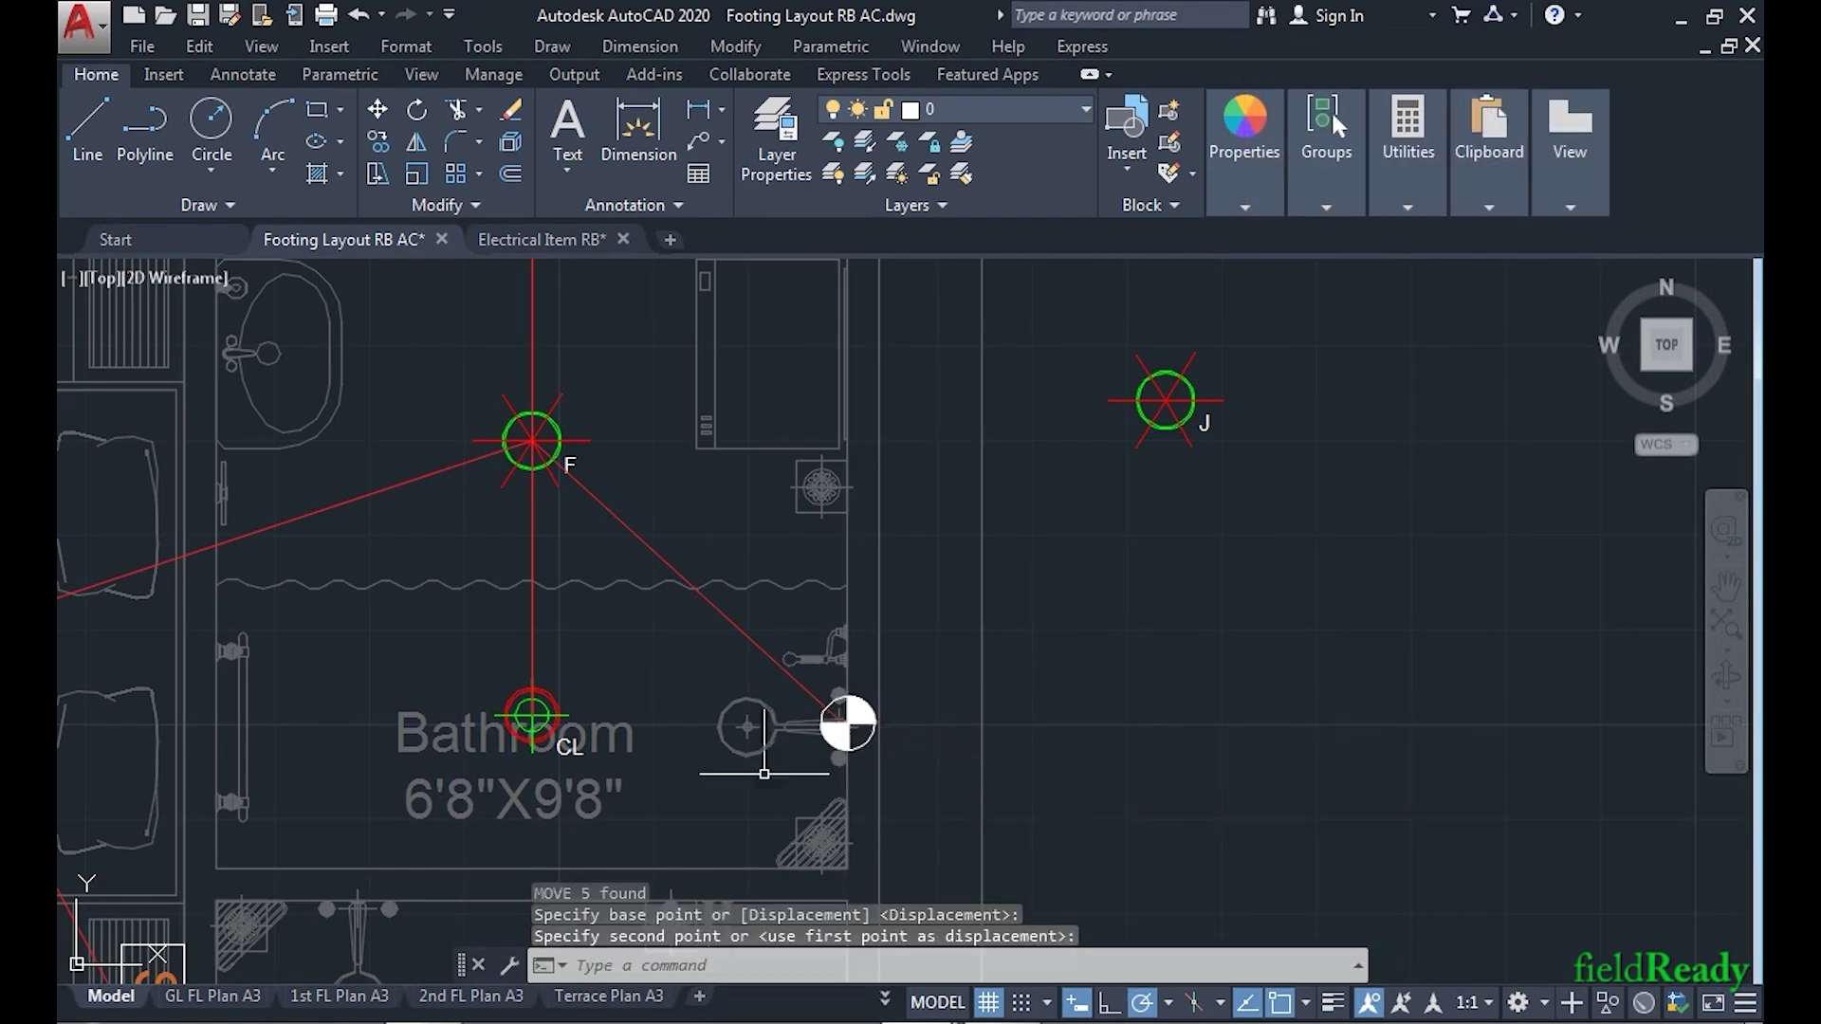
# - Copy the PP power plug symbol from the legend to the empty area outside the bathroom's outer wall
pyautogui.moveTo(884, 543); pyautogui.dragTo(1101, 613, button='middle')
pyautogui.scroll(-4, 926, 365)
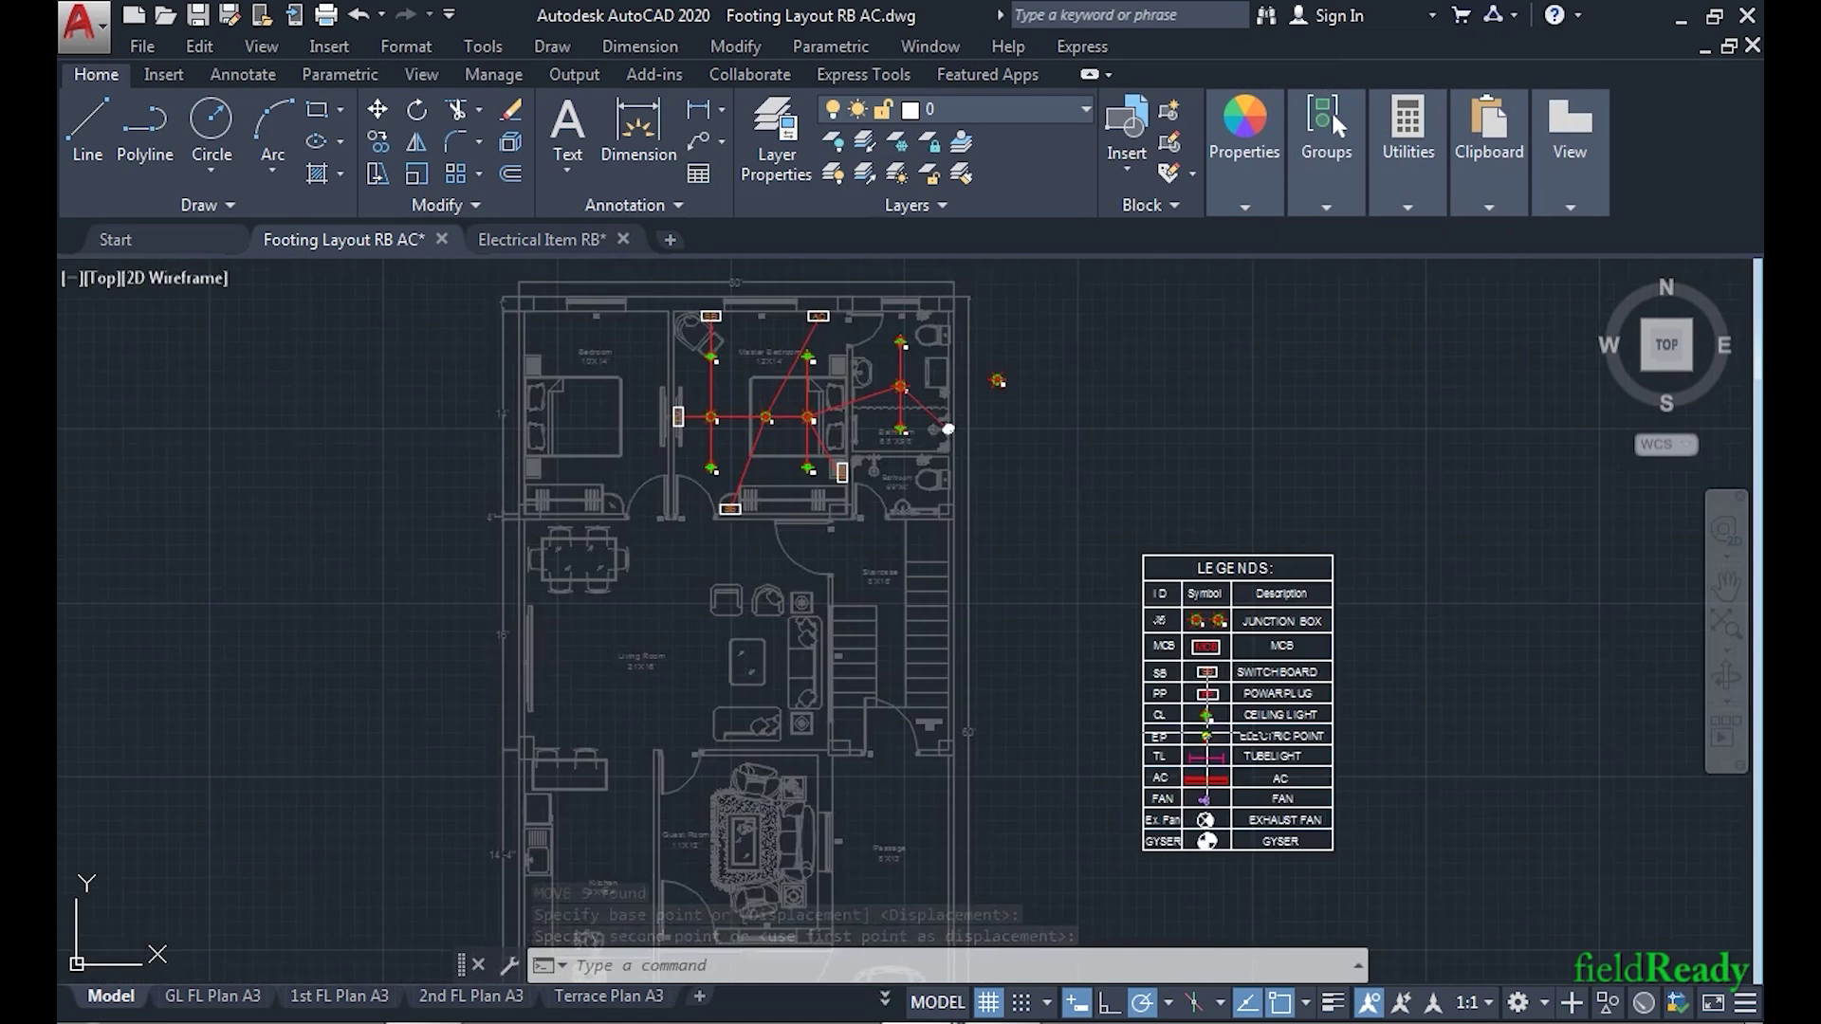
pyautogui.scroll(4, 1233, 823)
pyautogui.scroll(-1, 1109, 488)
pyautogui.moveTo(1109, 487); pyautogui.dragTo(1099, 934, button='middle')
pyautogui.scroll(1, 1108, 651)
pyautogui.moveTo(1599, 621); pyautogui.dragTo(1309, 629, button='middle')
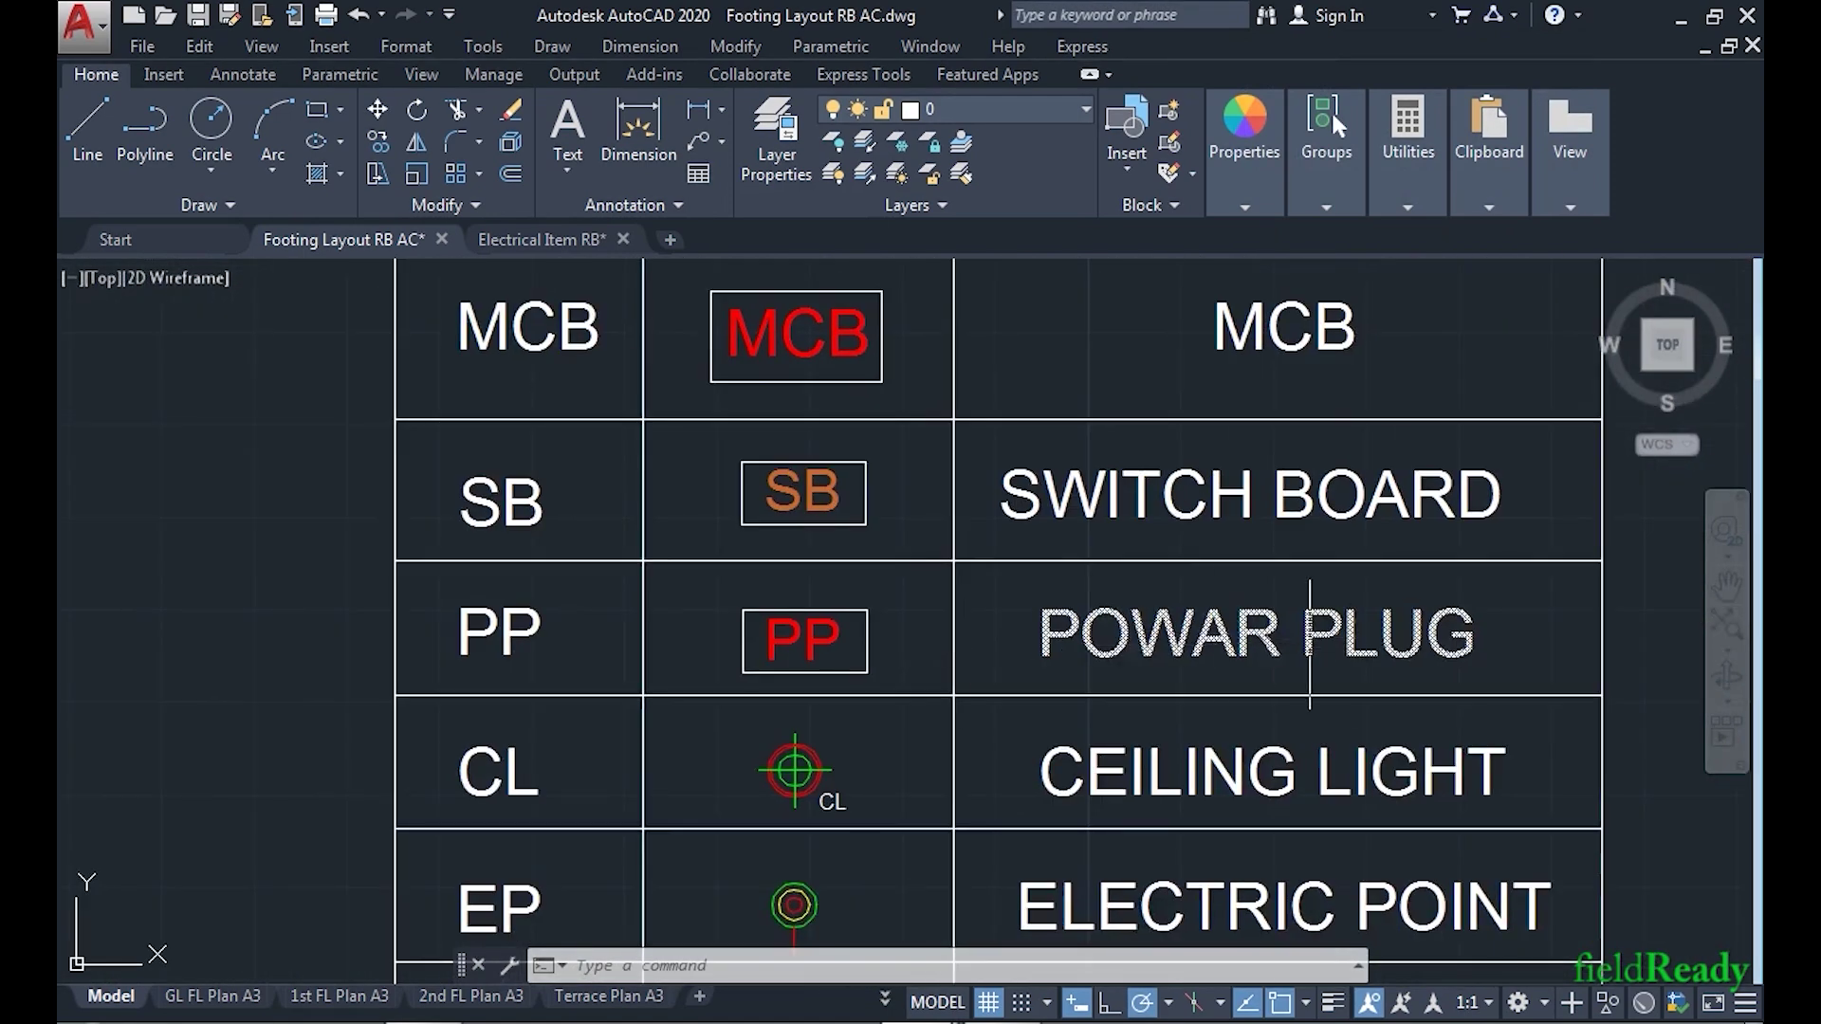
pyautogui.scroll(1, 859, 645)
pyautogui.click(899, 683)
pyautogui.click(647, 582)
pyautogui.write('co')
pyautogui.press('Return')
pyautogui.click(772, 683)
pyautogui.scroll(-6, 992, 712)
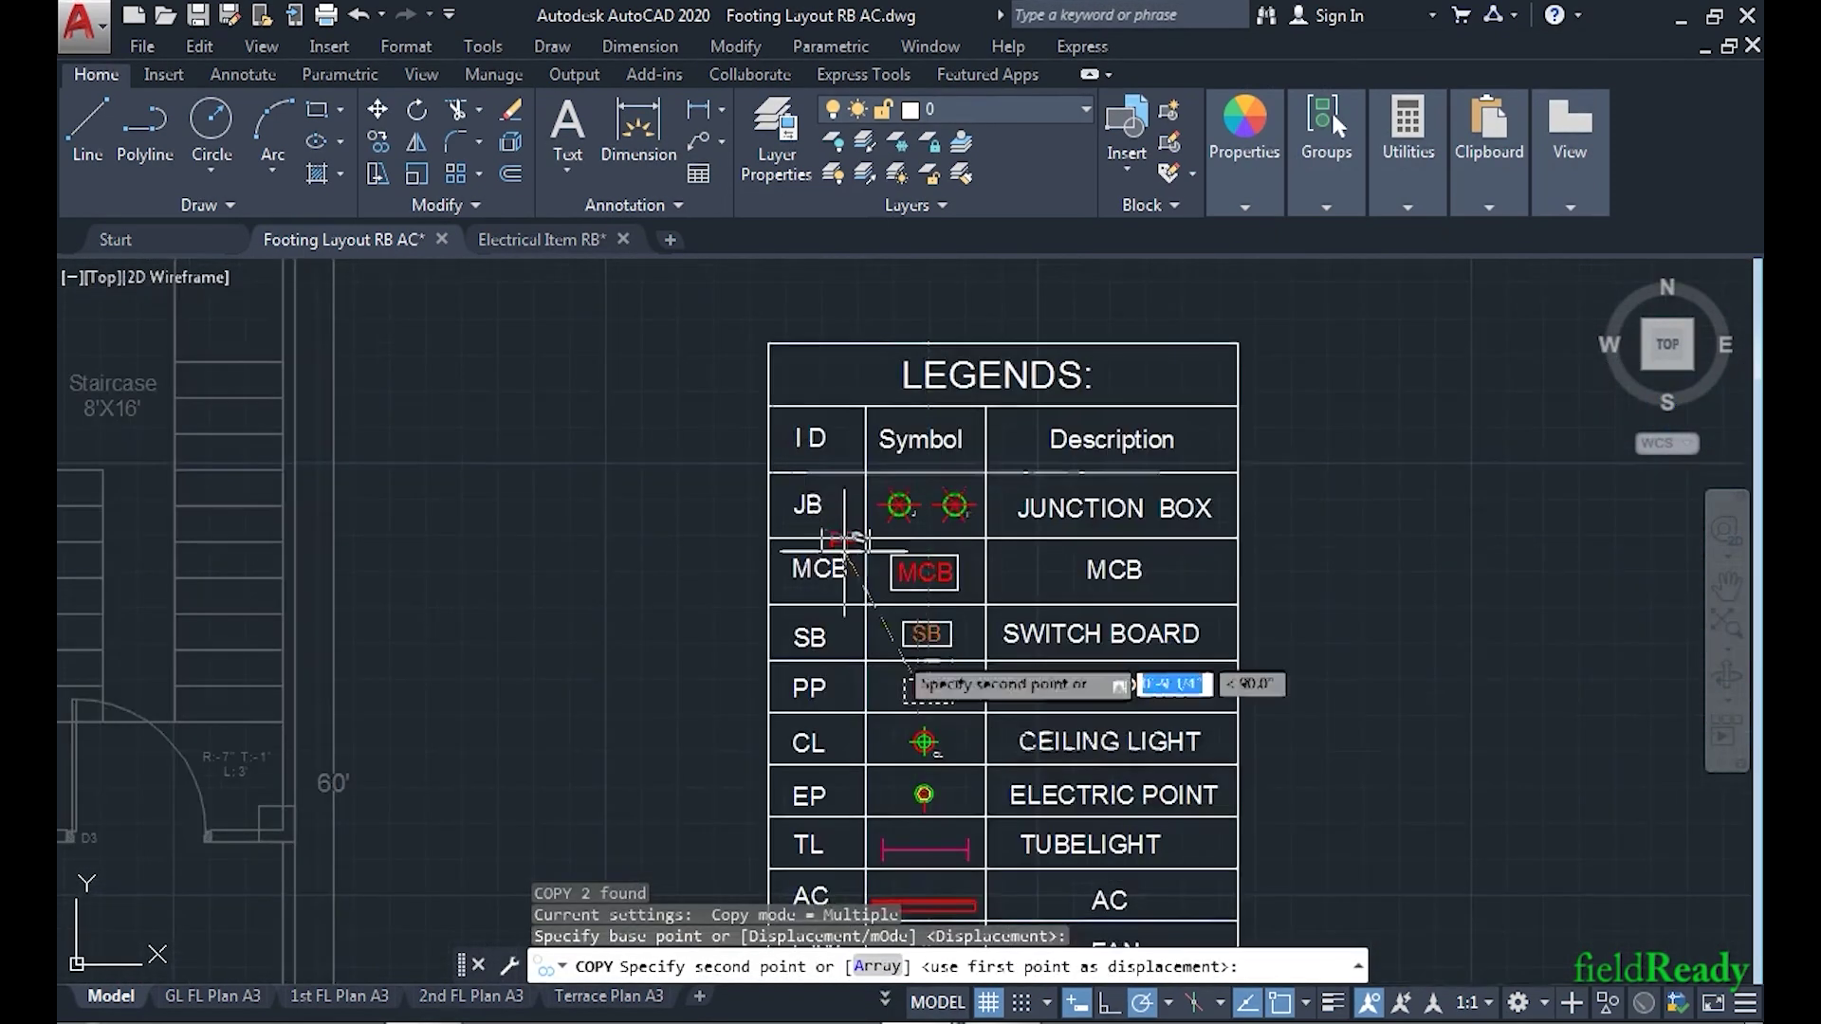
pyautogui.moveTo(569, 313); pyautogui.dragTo(1015, 891, button='middle')
pyautogui.scroll(4, 944, 713)
pyautogui.click(1078, 706)
pyautogui.press('Return')
# - Rotate the copied PP symbol 90 degrees so it stands vertically
pyautogui.click(1207, 756)
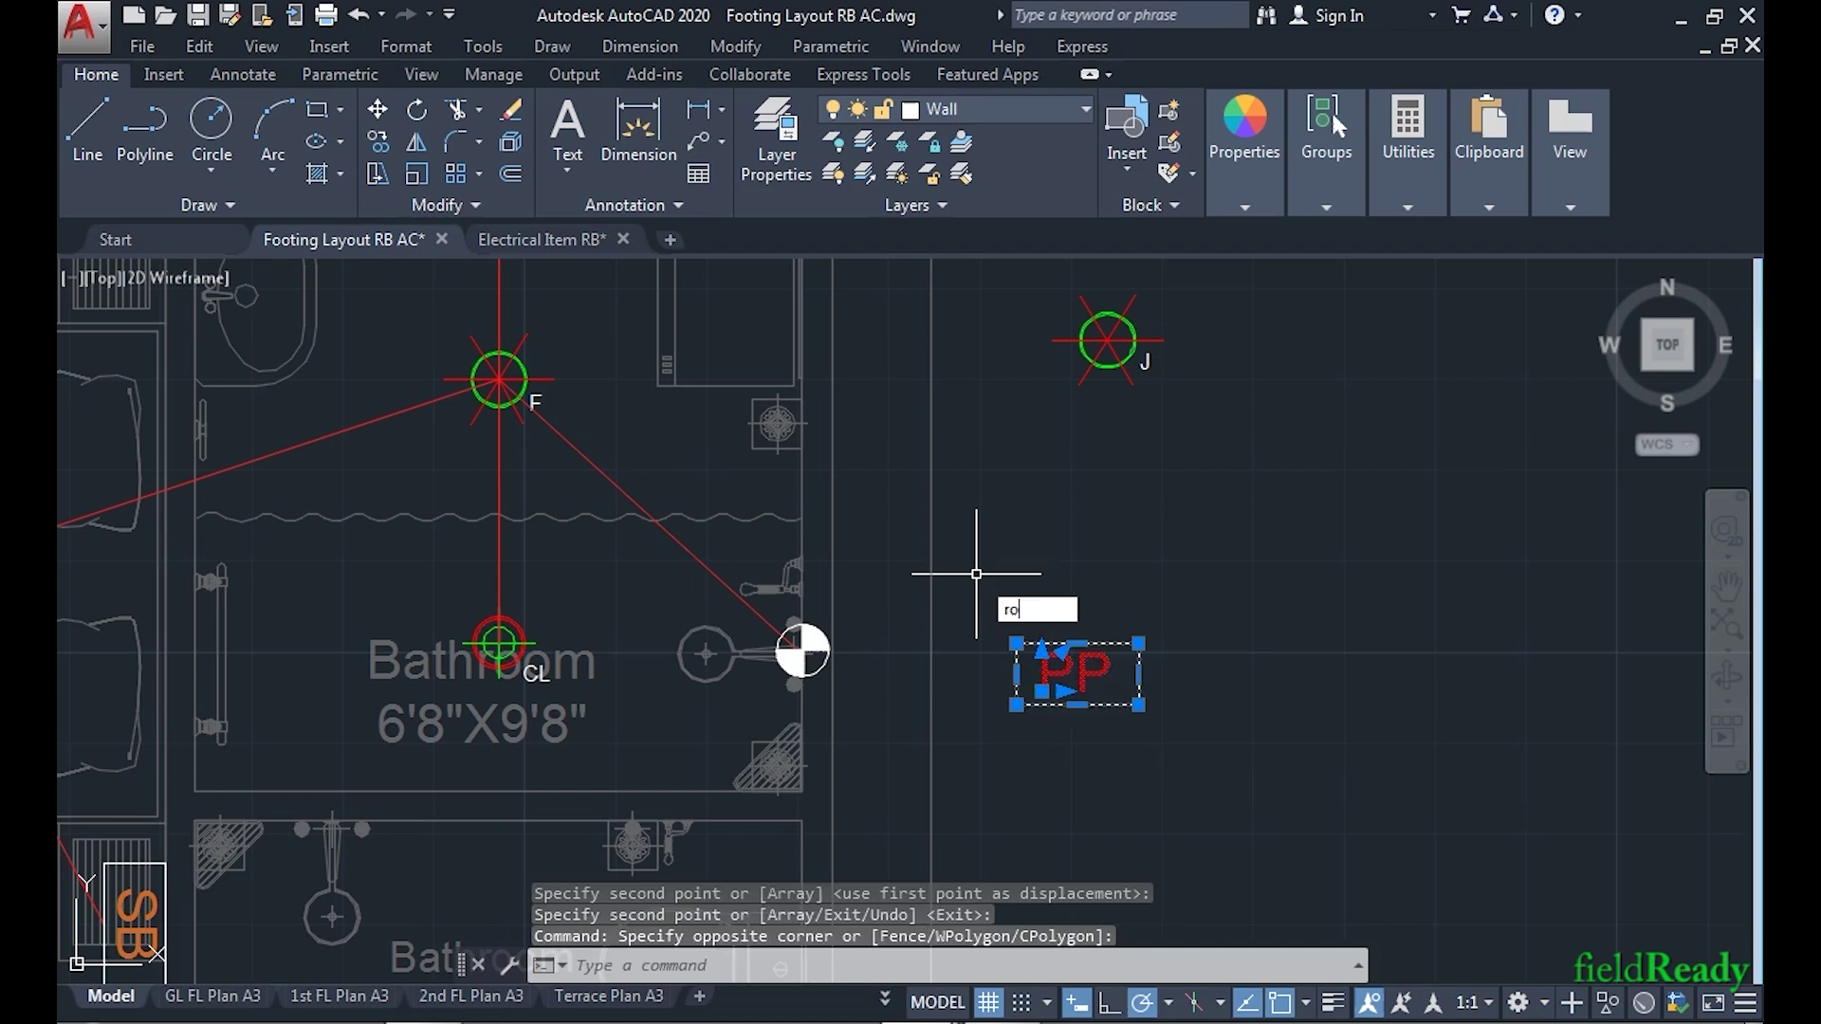
pyautogui.write('ro')
pyautogui.press('Return')
pyautogui.click(1077, 705)
pyautogui.click(1072, 526)
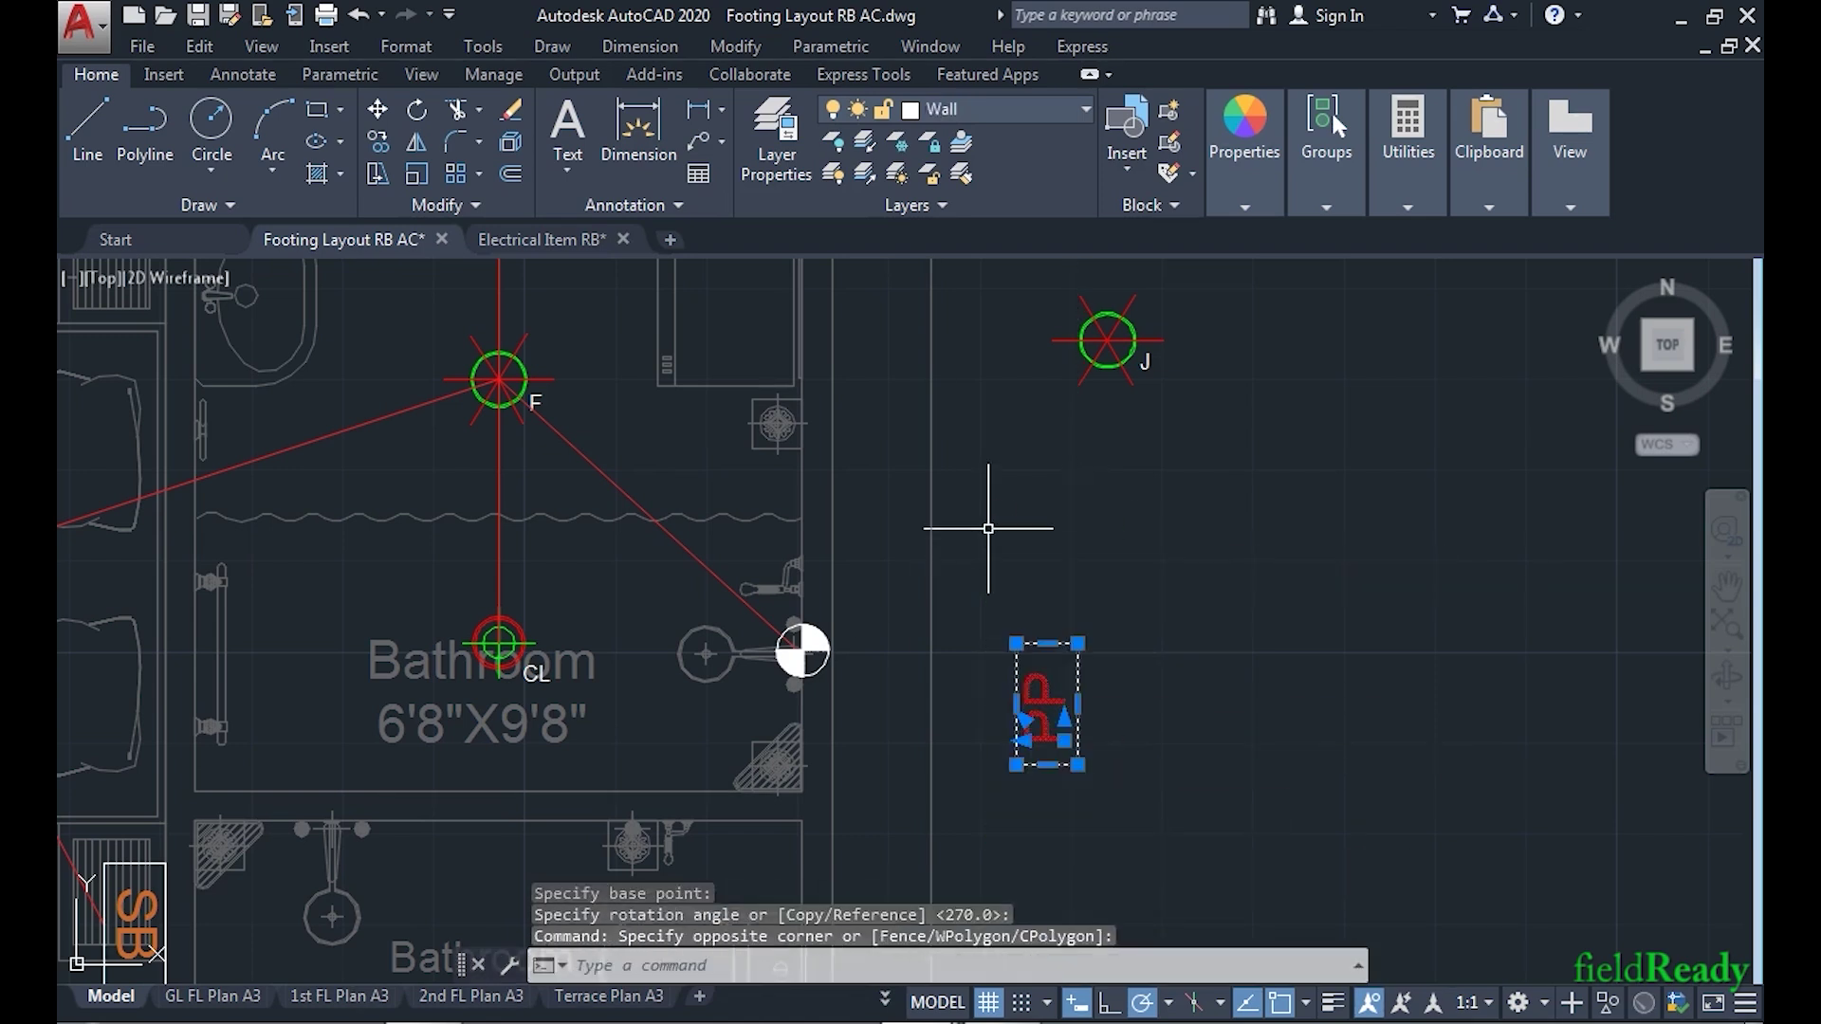
# - Move the PP symbol by its outer edge midpoint onto the bathroom's outer wall, over the rectangular appliance
pyautogui.write('m')
pyautogui.press('Return')
pyautogui.click(1077, 704)
pyautogui.moveTo(901, 529); pyautogui.dragTo(1052, 786, button='middle')
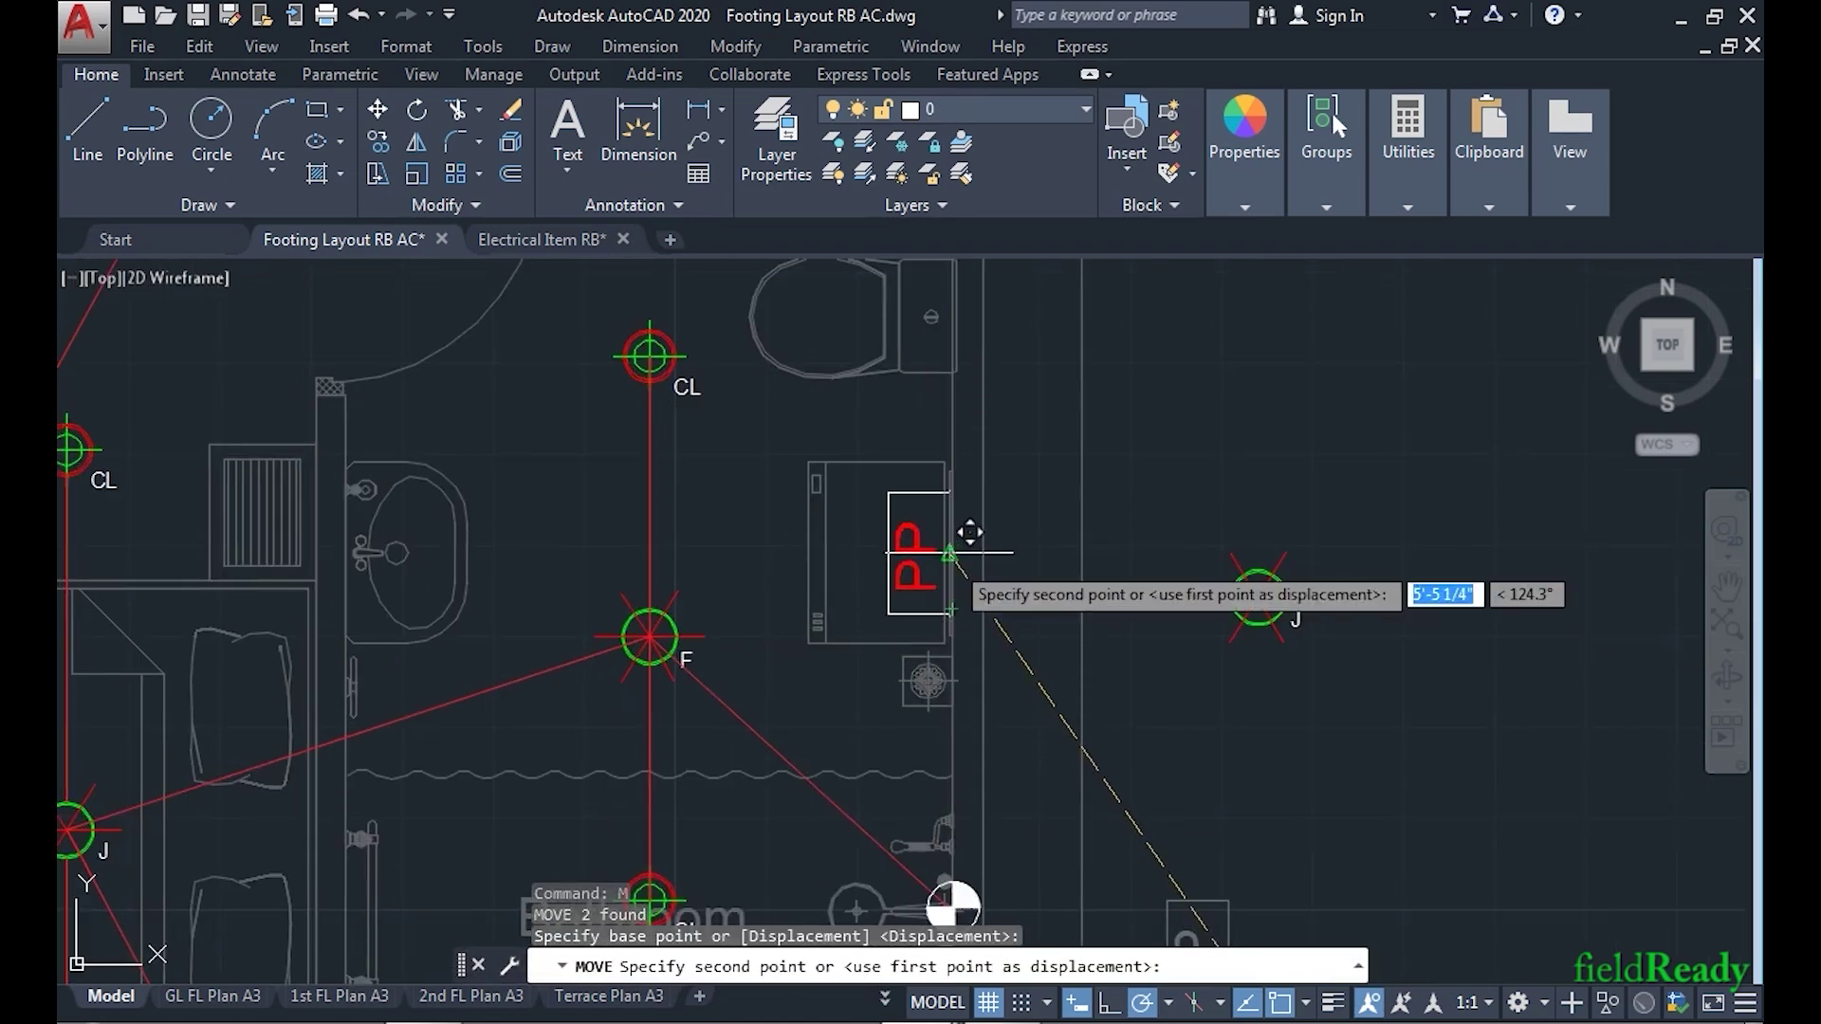
pyautogui.click(950, 553)
pyautogui.scroll(-2, 950, 553)
pyautogui.moveTo(931, 583); pyautogui.dragTo(1096, 569, button='middle')
pyautogui.scroll(2, 1085, 671)
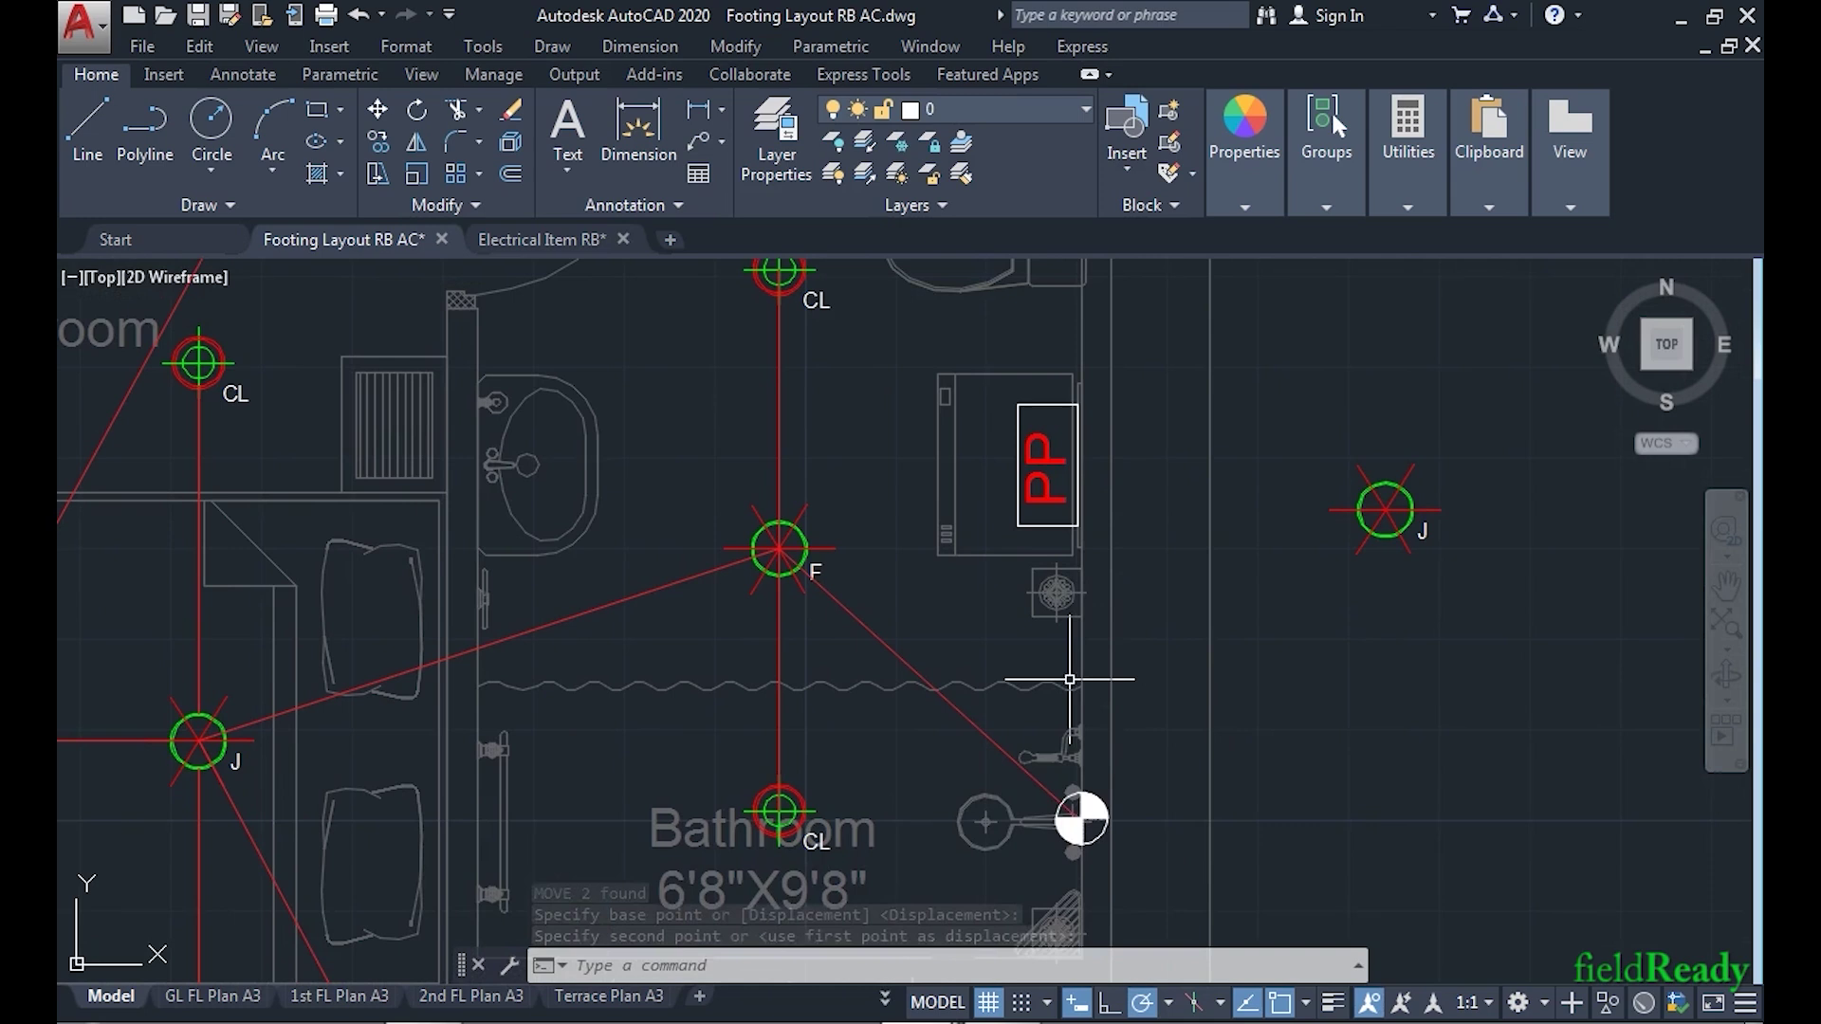
pyautogui.write('l')
pyautogui.press('Return')
pyautogui.press('Escape')
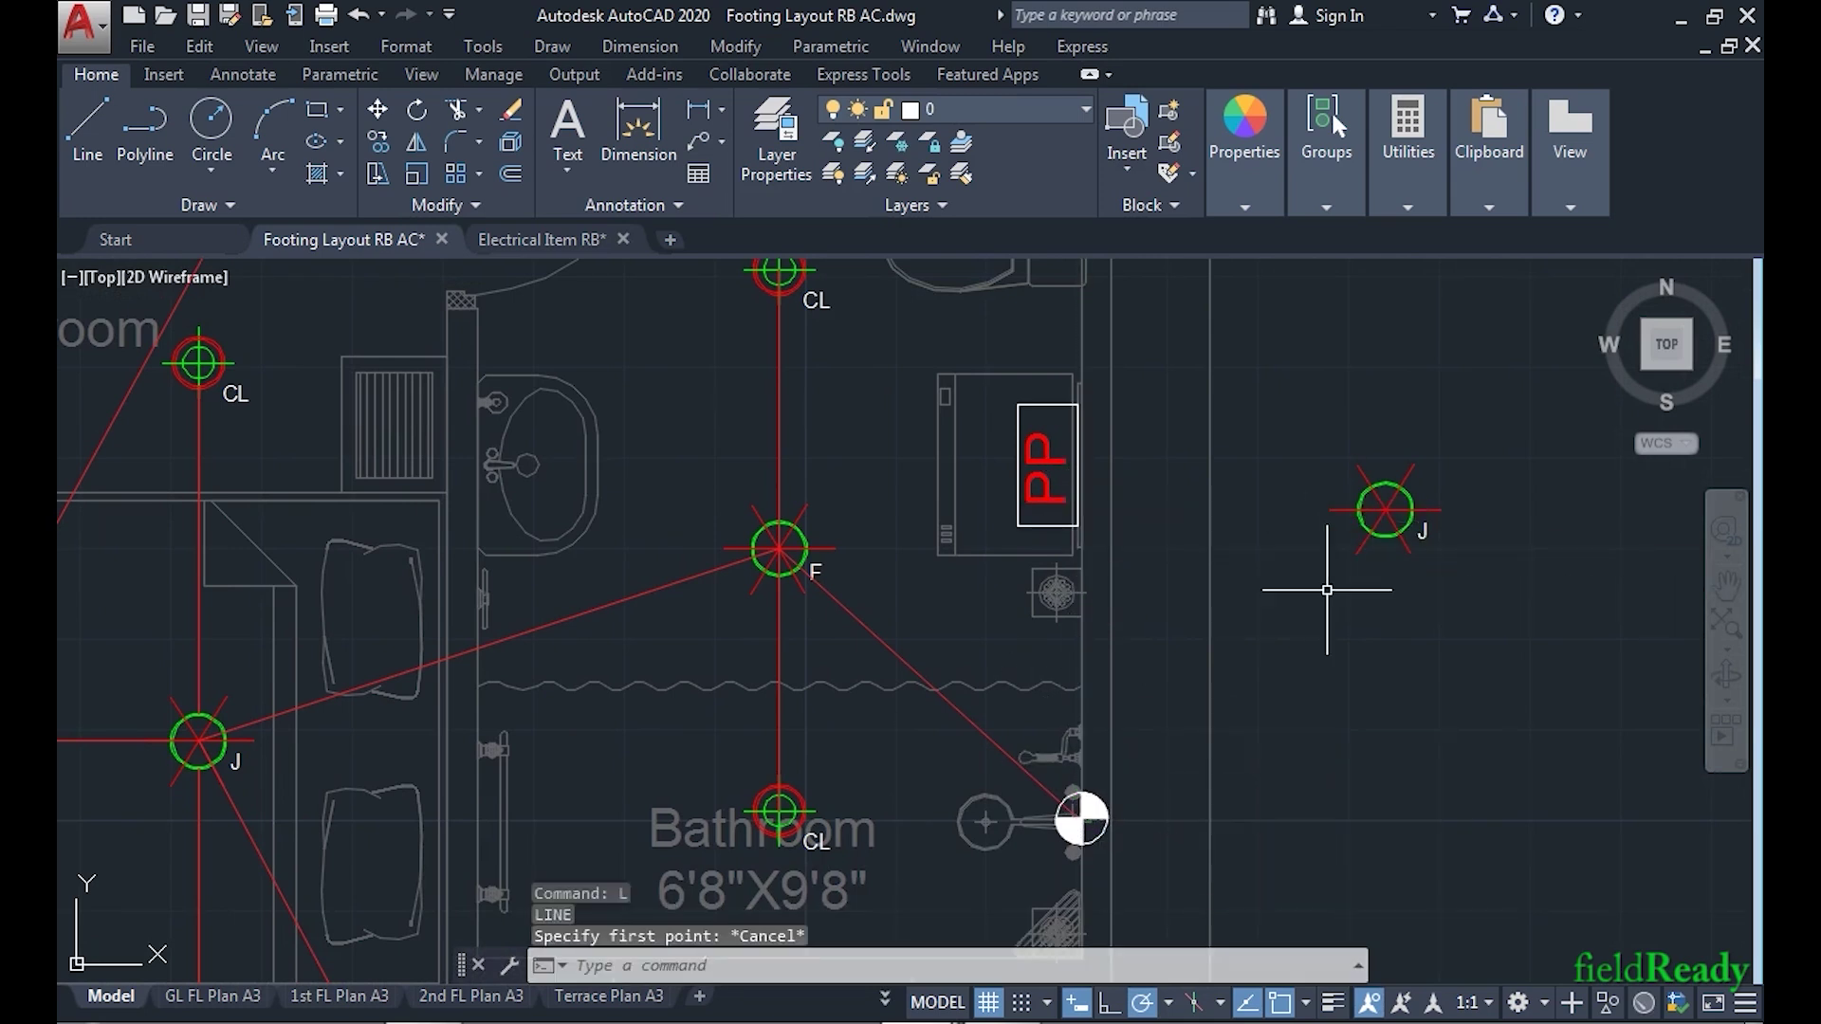
# - Delete the spare J junction box outside the floor plan beside the bathroom
pyautogui.click(1518, 503)
pyautogui.click(1347, 626)
pyautogui.press('Delete')
# - Draw a wiring line from the bathroom's F junction box to the wall beside the washbasin
pyautogui.scroll(-2, 1237, 465)
pyautogui.moveTo(1232, 502); pyautogui.dragTo(1369, 591, button='middle')
pyautogui.write('l')
pyautogui.press('Return')
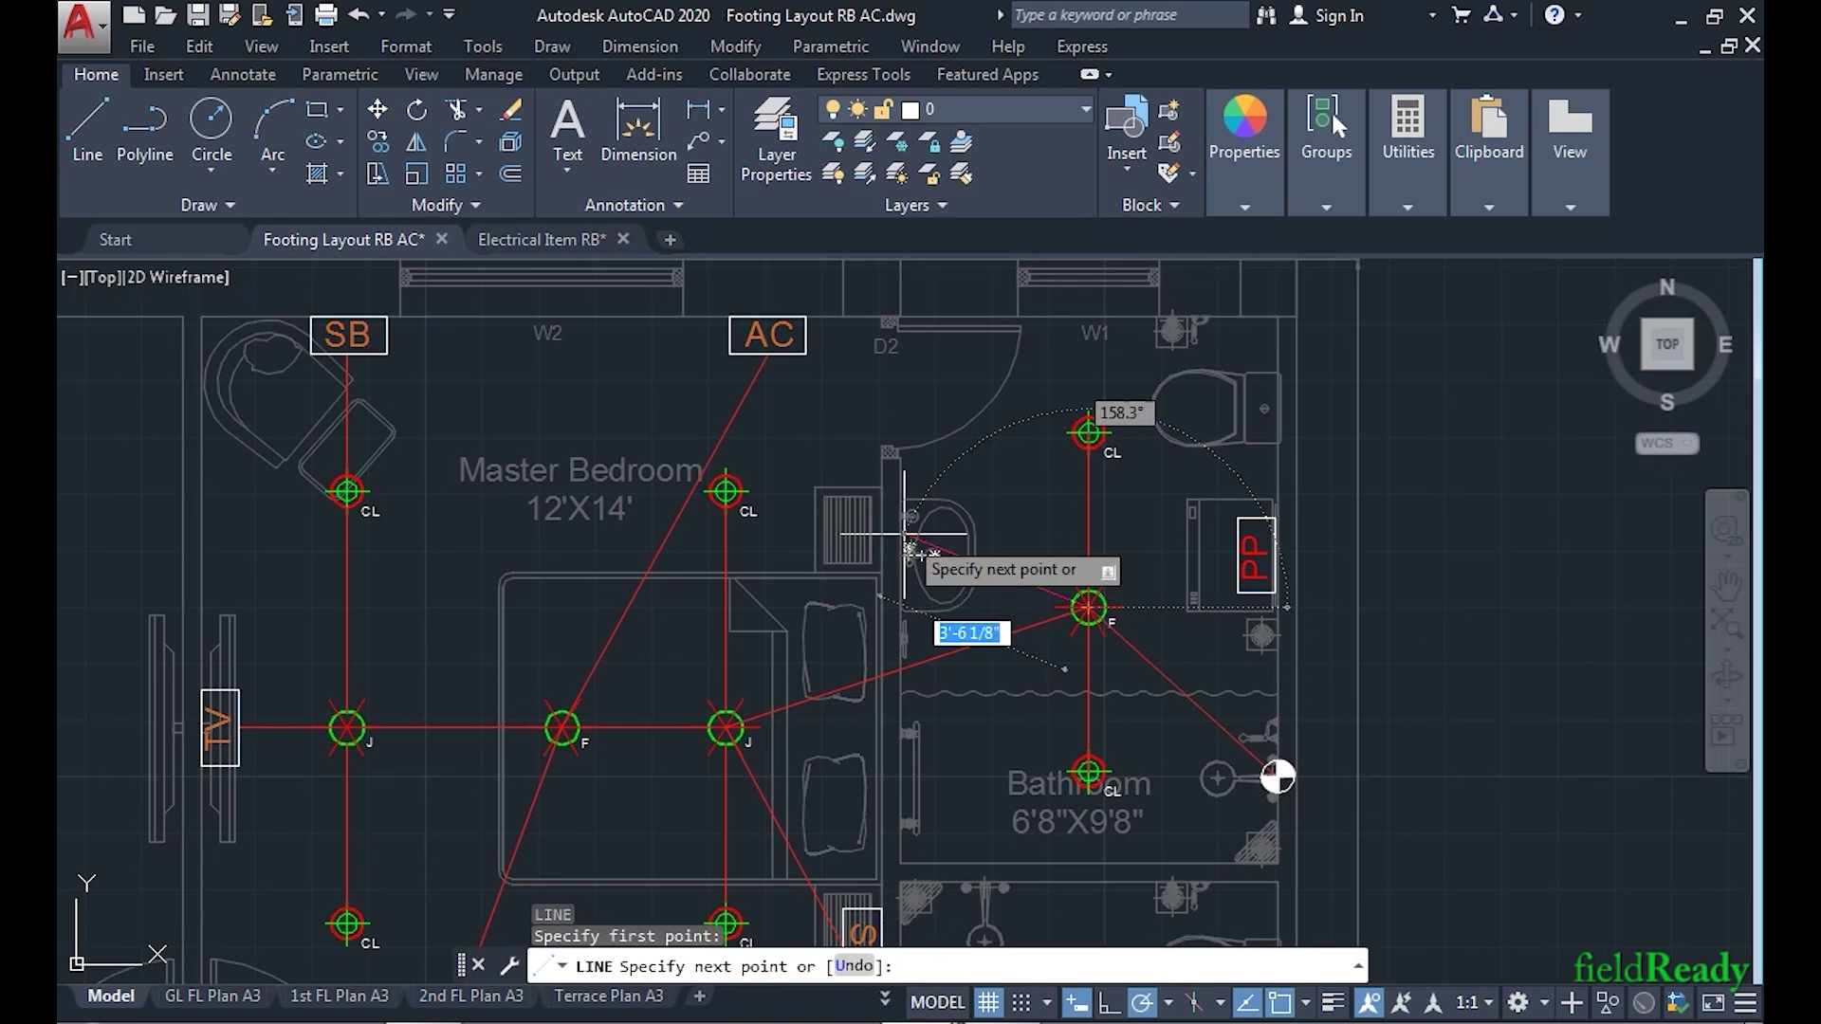
pyautogui.click(902, 513)
pyautogui.press('Return')
# - Copy the SB switch board symbol at the Master Bedroom's window wall into the bathroom, near the washbasin
pyautogui.moveTo(1035, 594); pyautogui.dragTo(1106, 653, button='middle')
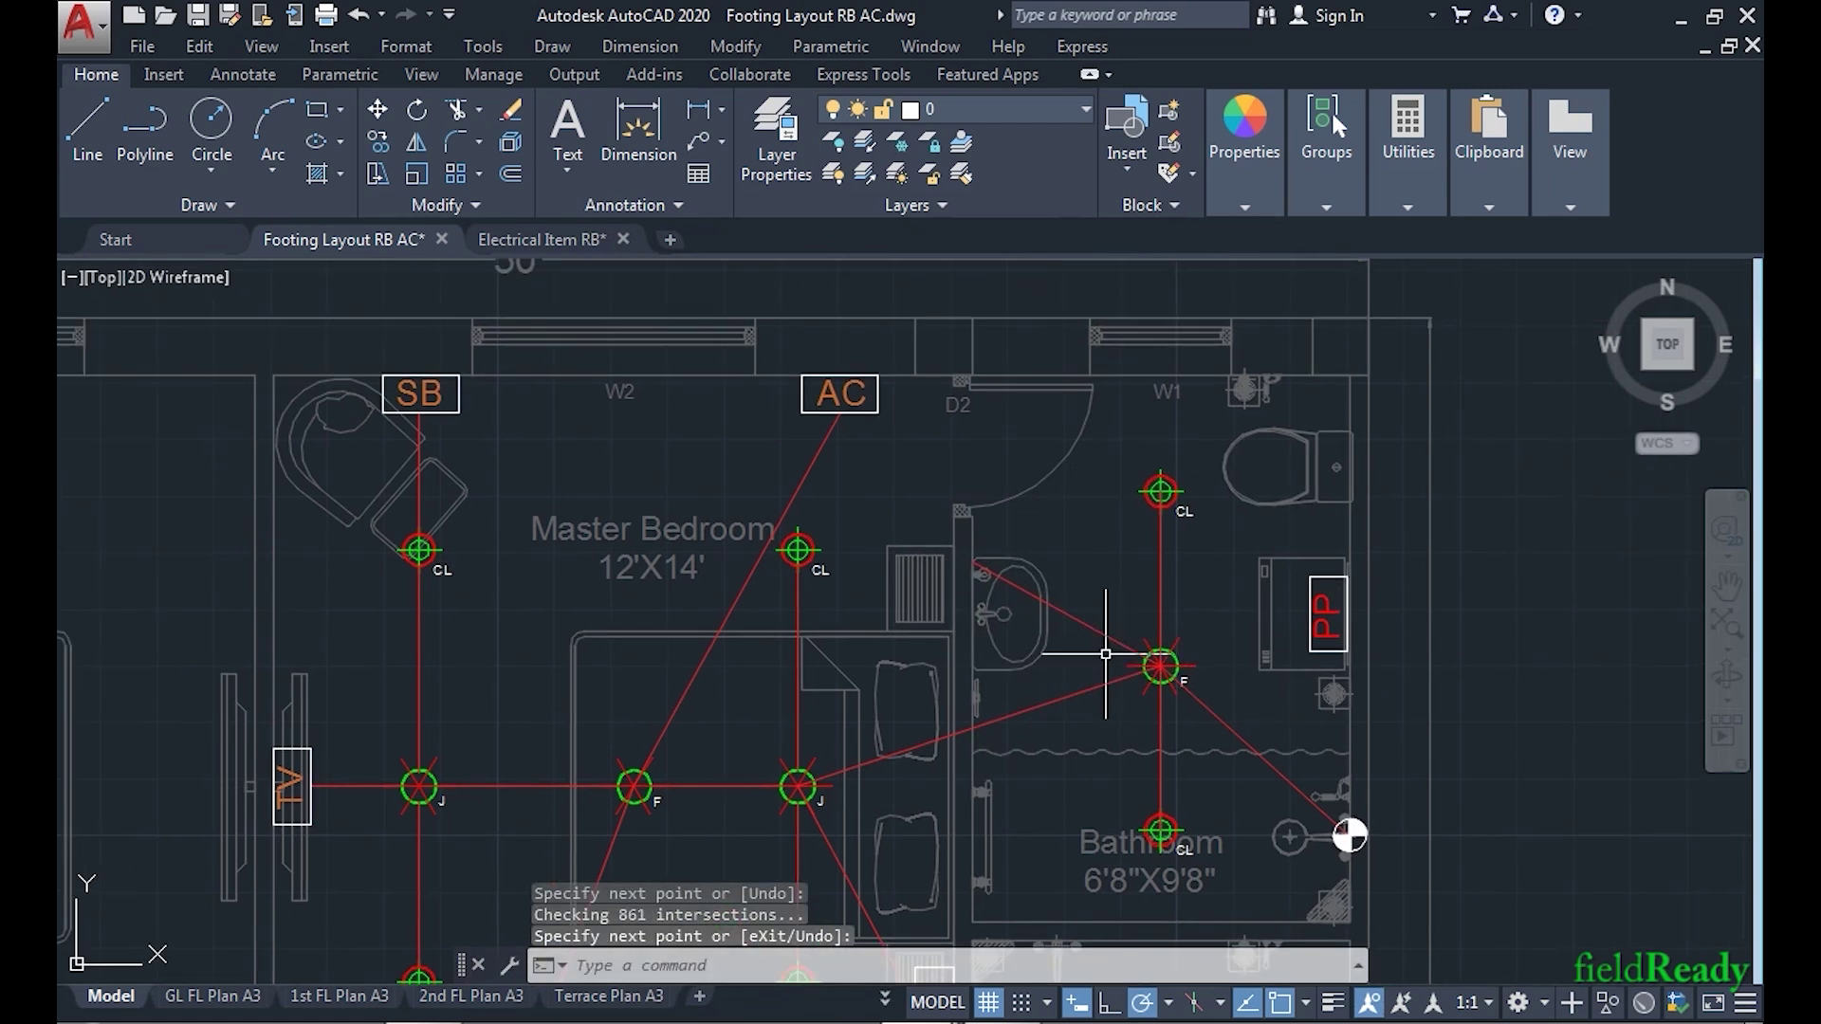
pyautogui.click(471, 419)
pyautogui.click(429, 389)
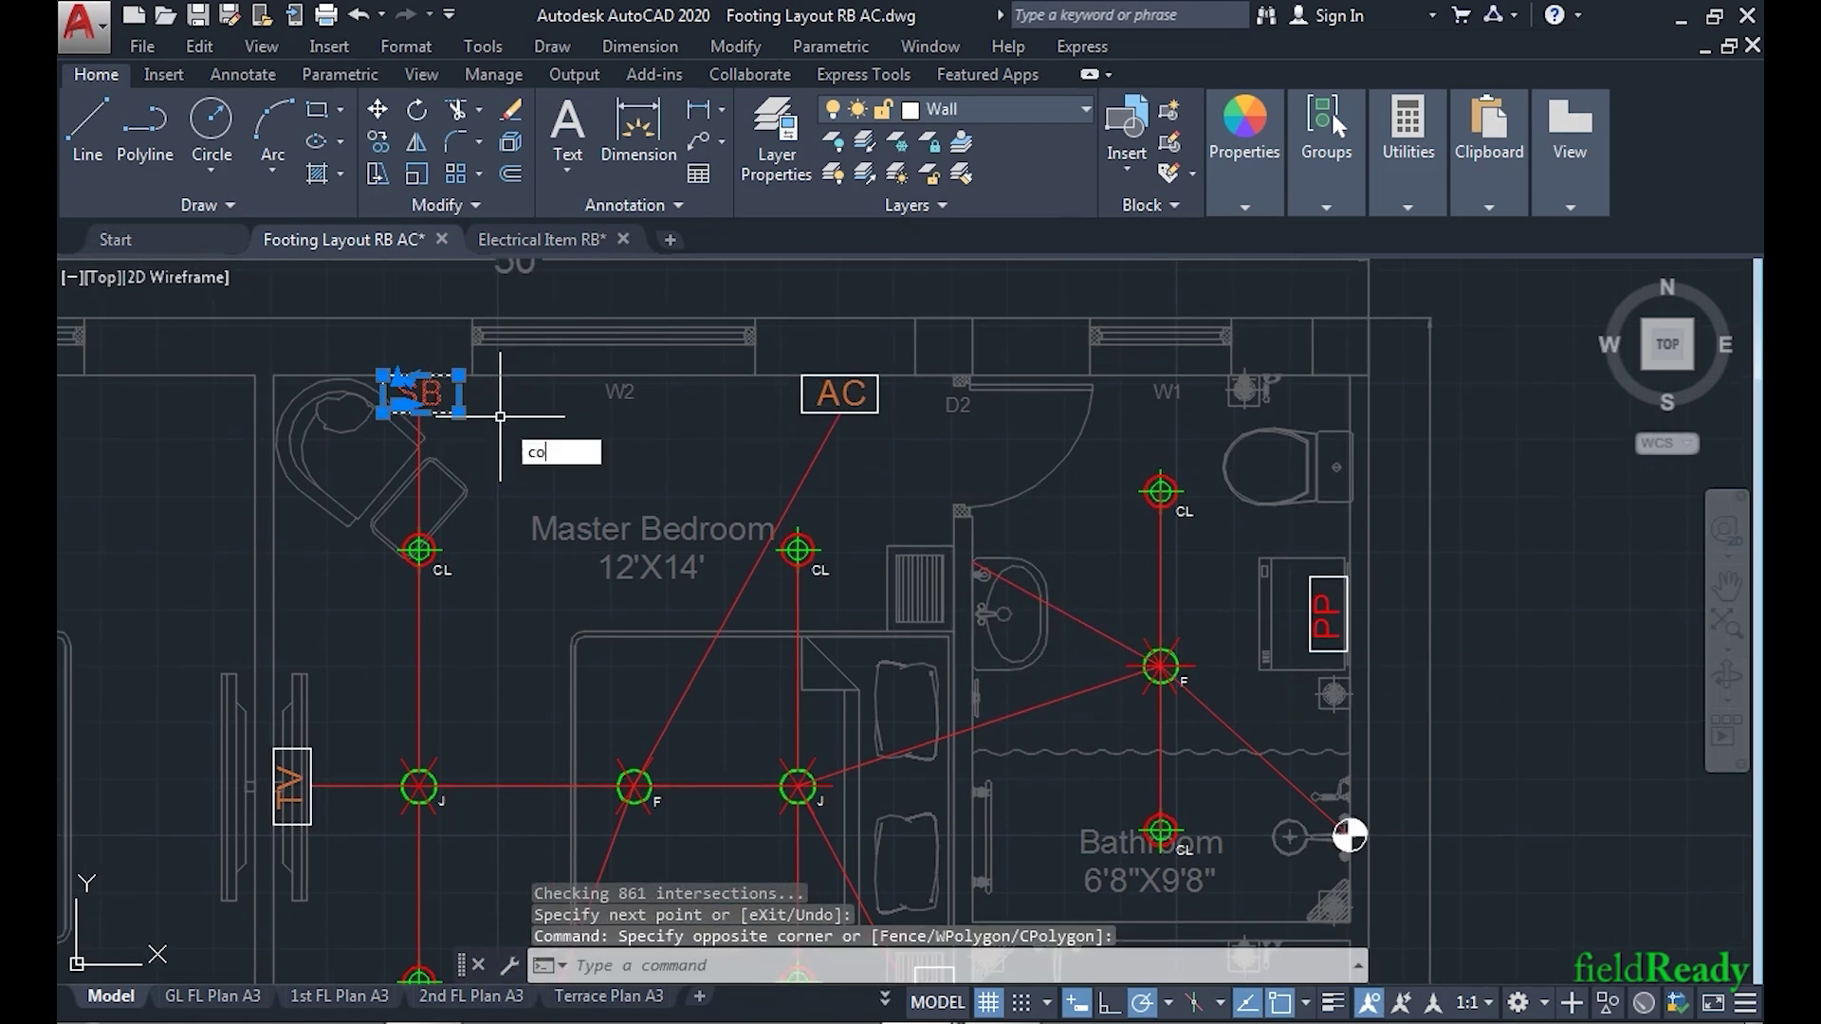
pyautogui.click(617, 484)
pyautogui.click(531, 439)
pyautogui.click(1218, 601)
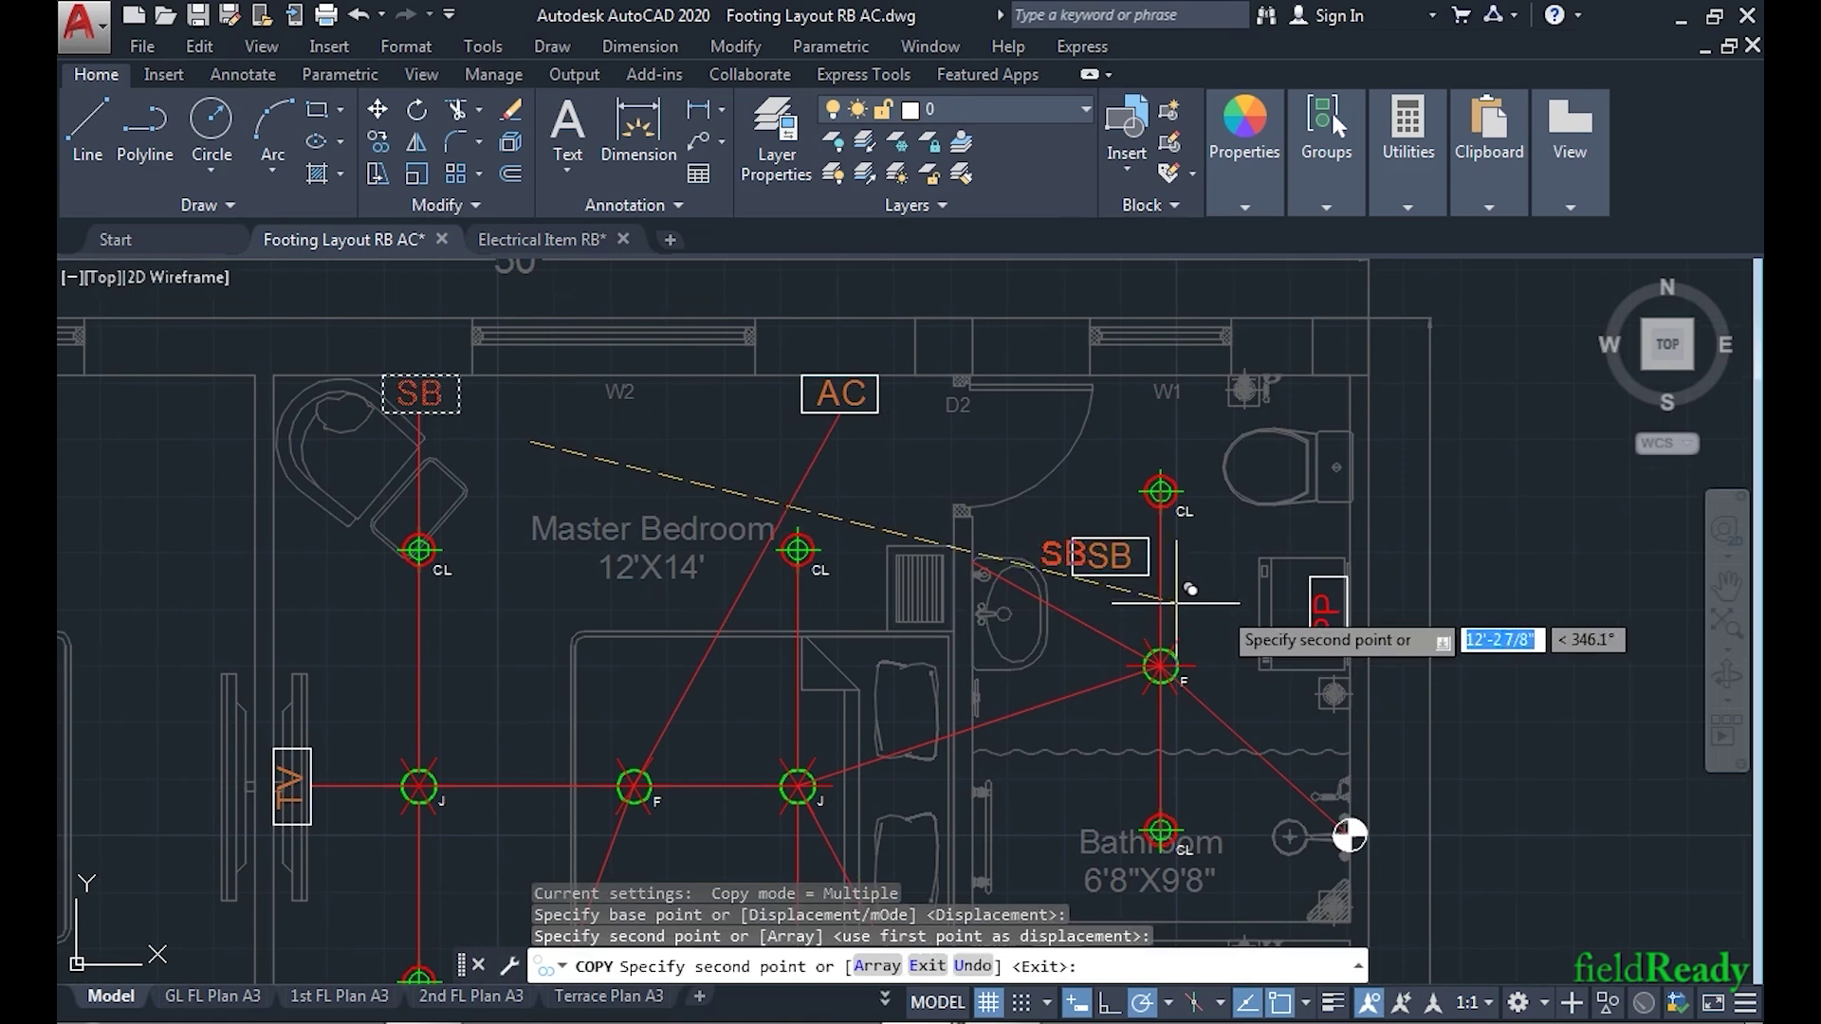
pyautogui.press('Return')
# - Rotate the bathroom's SB copy 90 degrees about its centre
pyautogui.scroll(1, 1156, 585)
pyautogui.click(1115, 589)
pyautogui.click(1072, 535)
pyautogui.write('r')
pyautogui.press('Return')
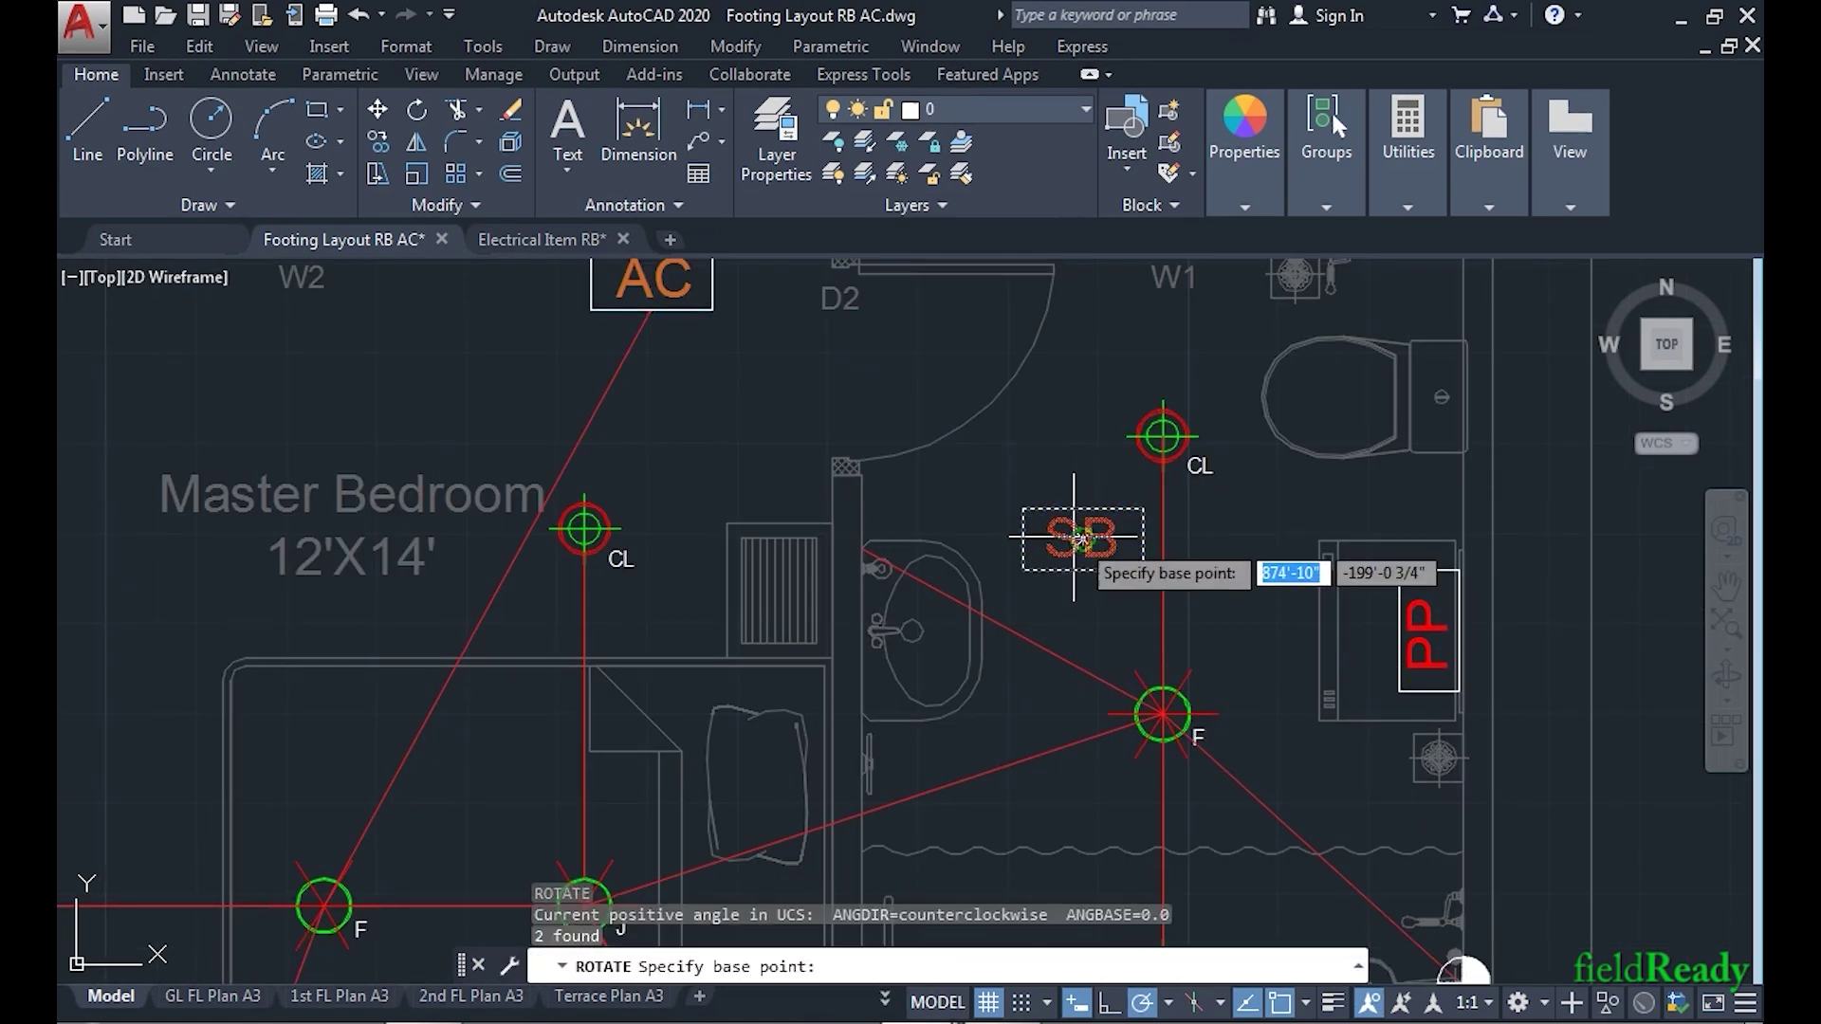
pyautogui.click(1082, 540)
pyautogui.click(1082, 378)
# - Move the bathroom's SB symbol against the washbasin wall, at the end of the wiring line
pyautogui.click(1131, 587)
pyautogui.click(1062, 527)
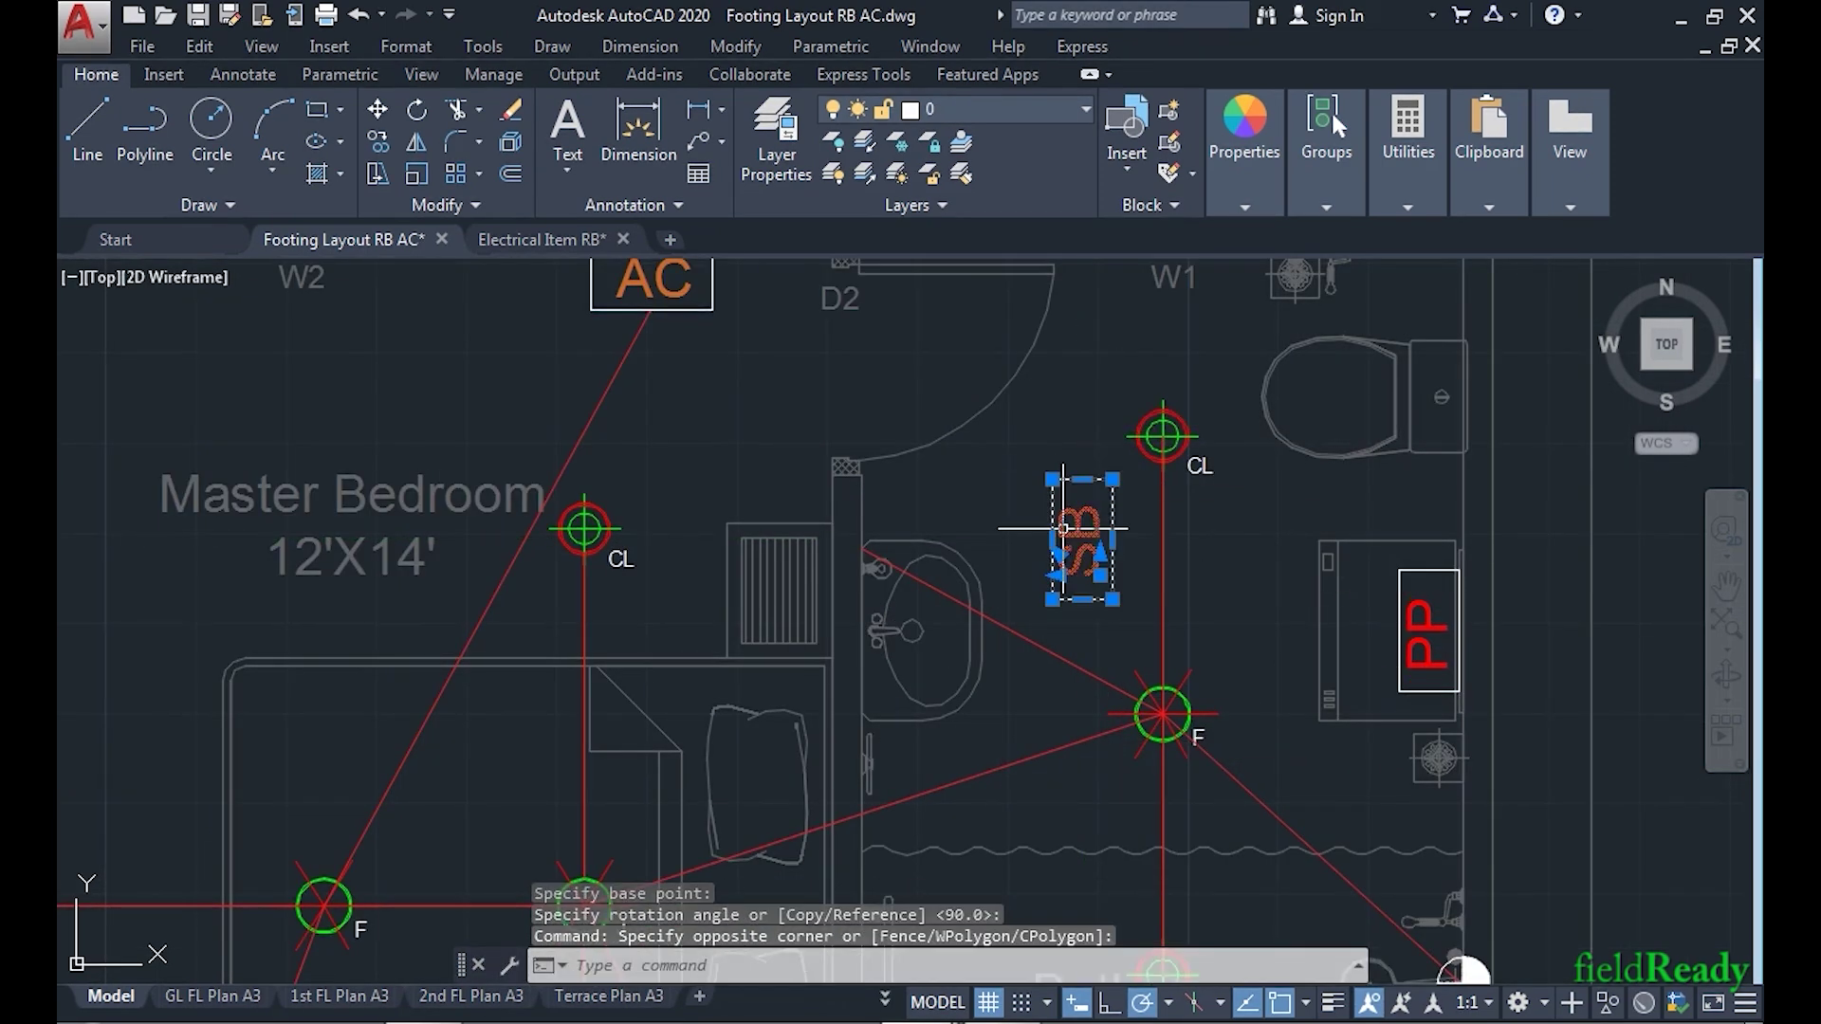
pyautogui.write('m')
pyautogui.press('Return')
pyautogui.click(1052, 540)
pyautogui.click(862, 548)
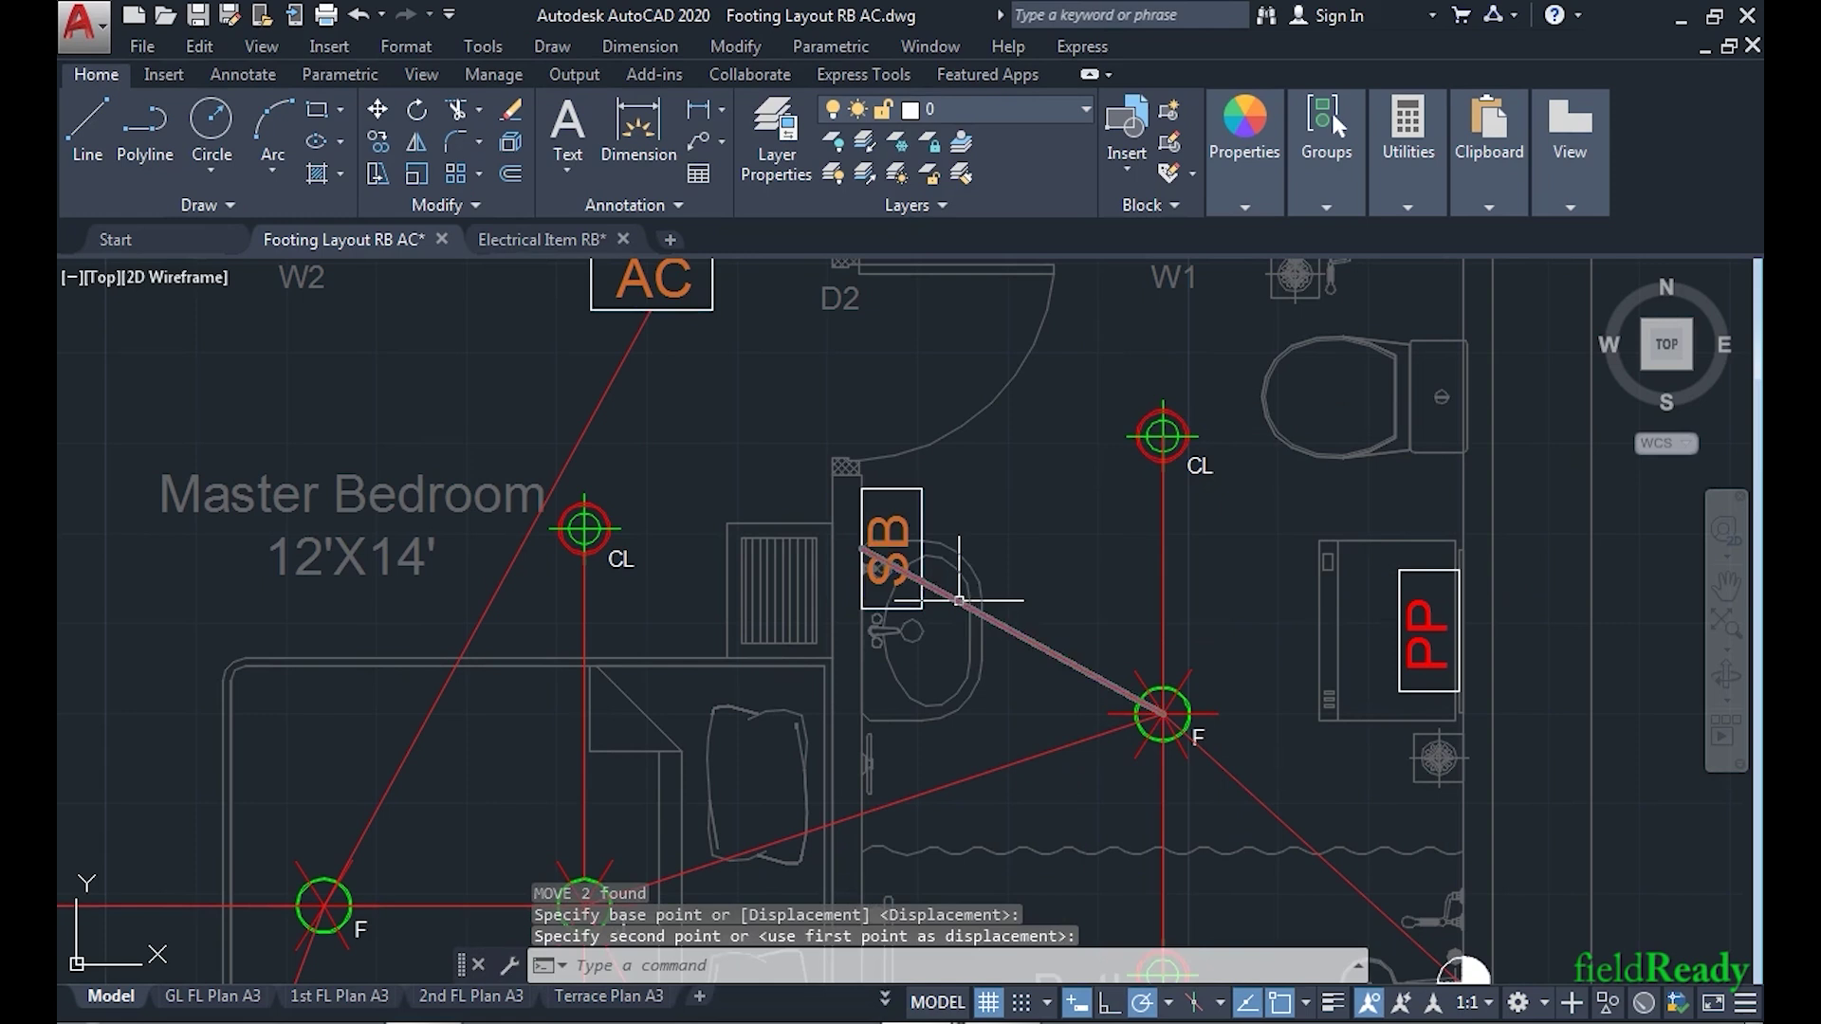
# - Shorten the wiring line behind the bathroom's SB symbol so it ends at the box's room-side edge
pyautogui.click(949, 595)
pyautogui.click(861, 548)
pyautogui.click(926, 555)
pyautogui.press('Escape')
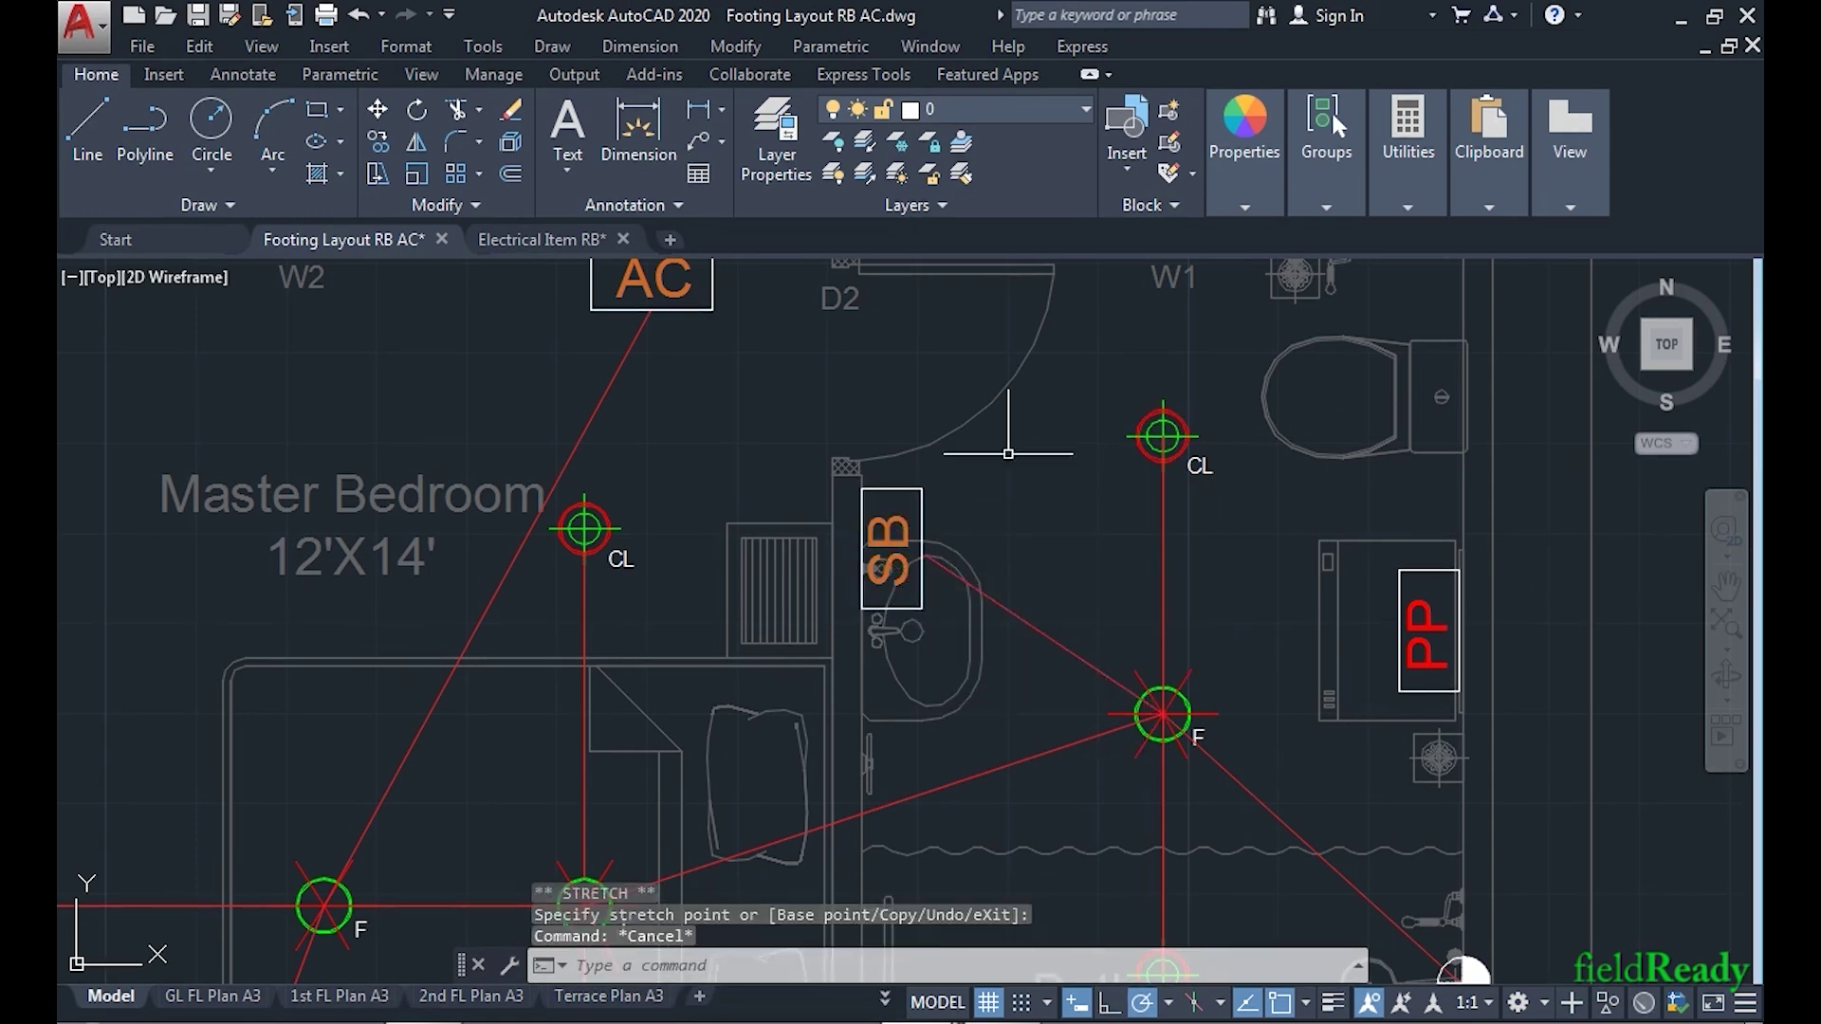
# - Start a line near the bathroom's upper CL light, below window W1
pyautogui.scroll(-1, 986, 394)
pyautogui.moveTo(1048, 480); pyautogui.dragTo(966, 702, button='middle')
pyautogui.scroll(4, 1036, 617)
pyautogui.moveTo(1036, 617); pyautogui.dragTo(1015, 663, button='middle')
pyautogui.write('l')
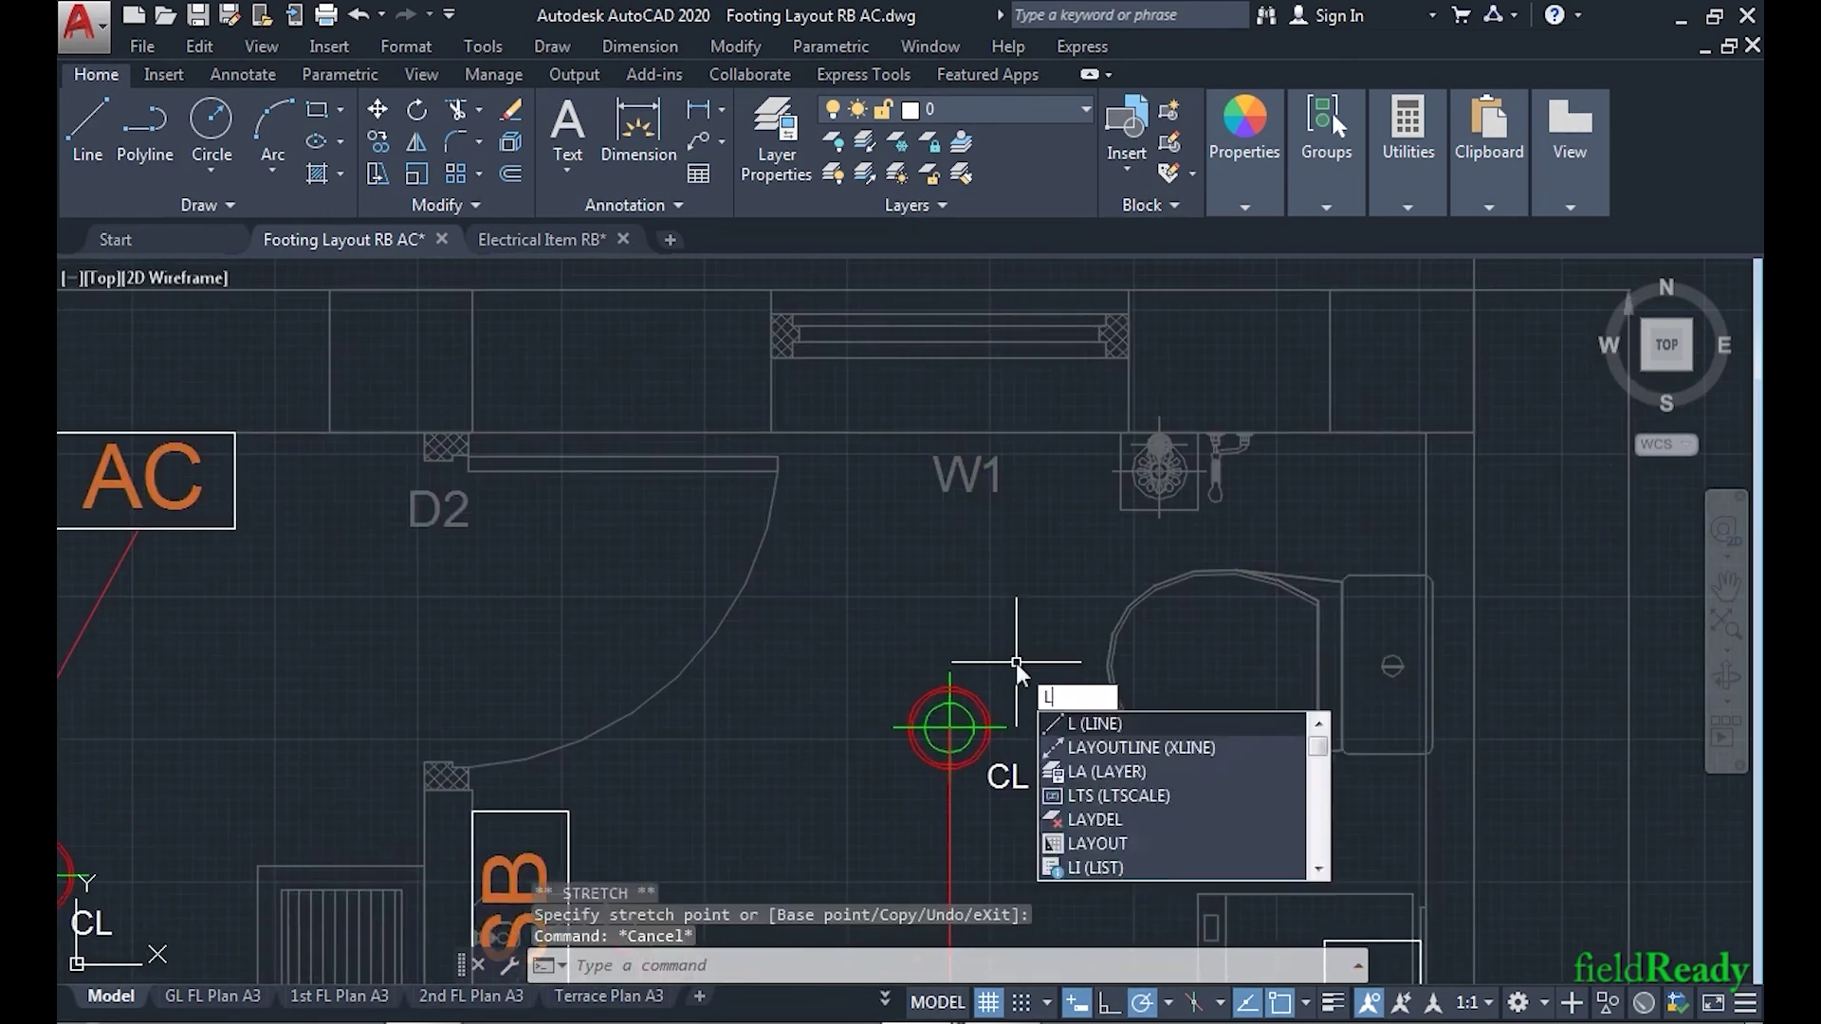